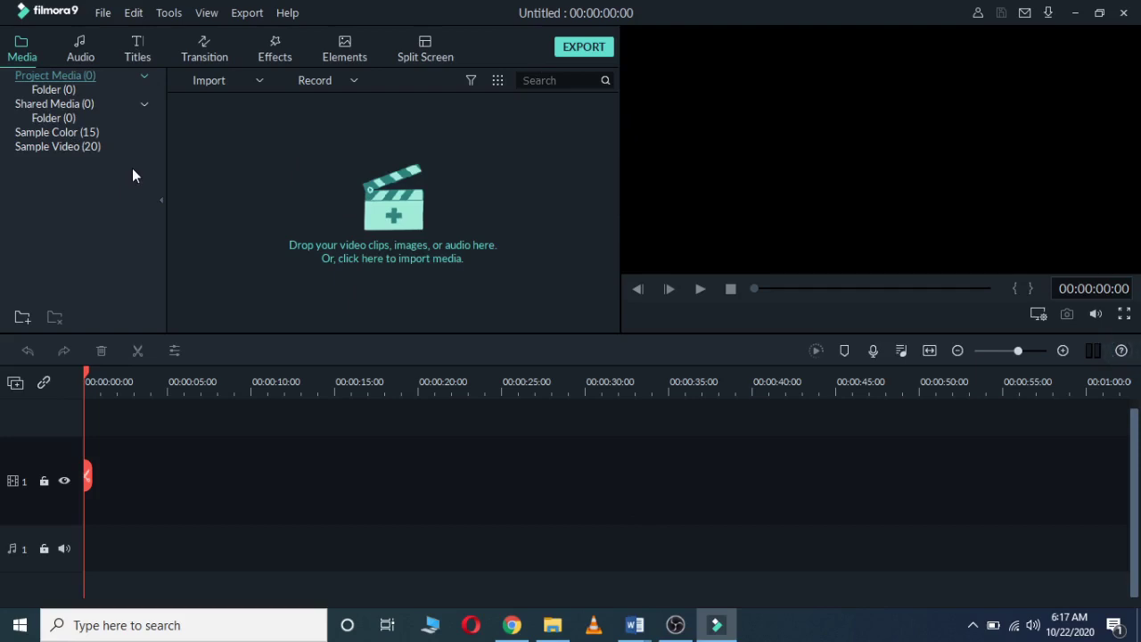
# Step: Show the import options for the empty project's media panel
pyautogui.click(258, 82)
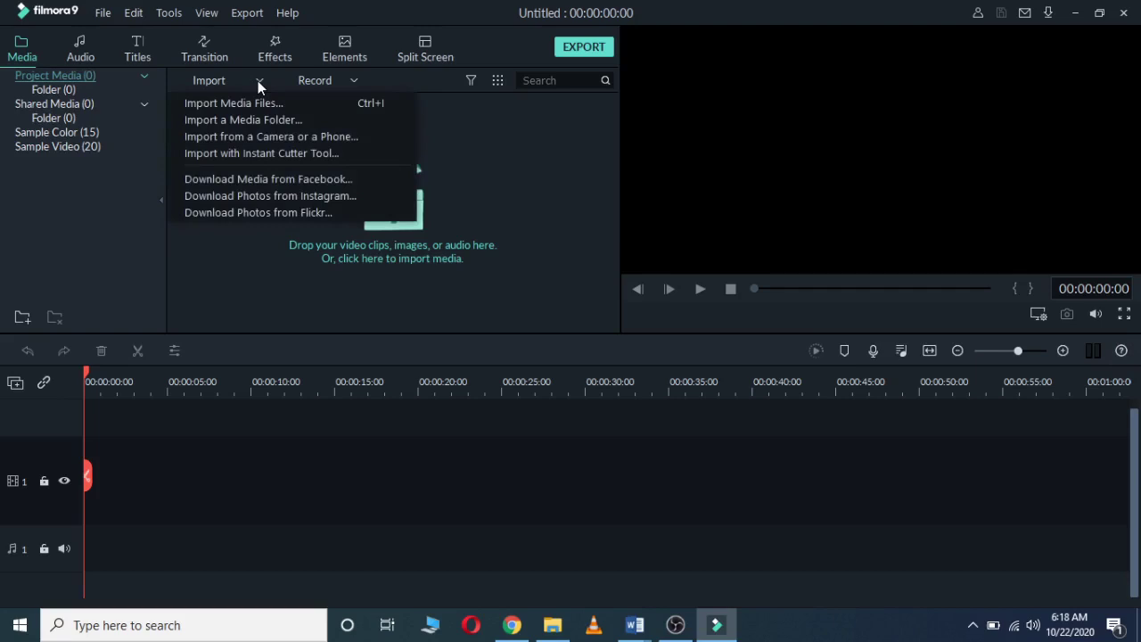
# Step: Start importing media files and browse to the Desktop > WWW folder
pyautogui.click(227, 103)
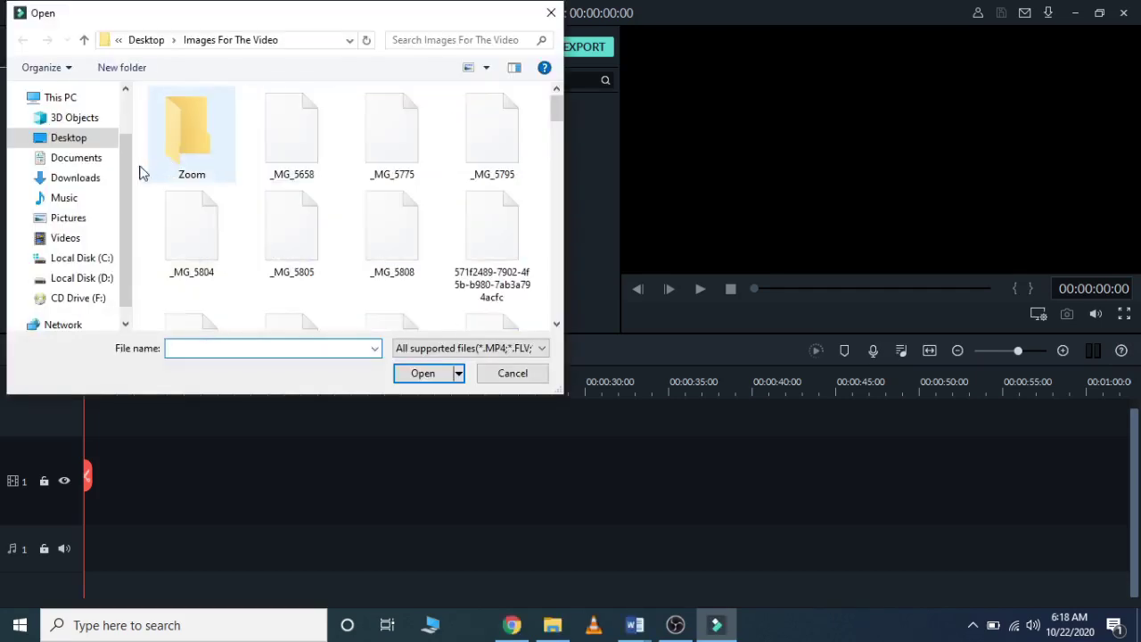
pyautogui.click(114, 140)
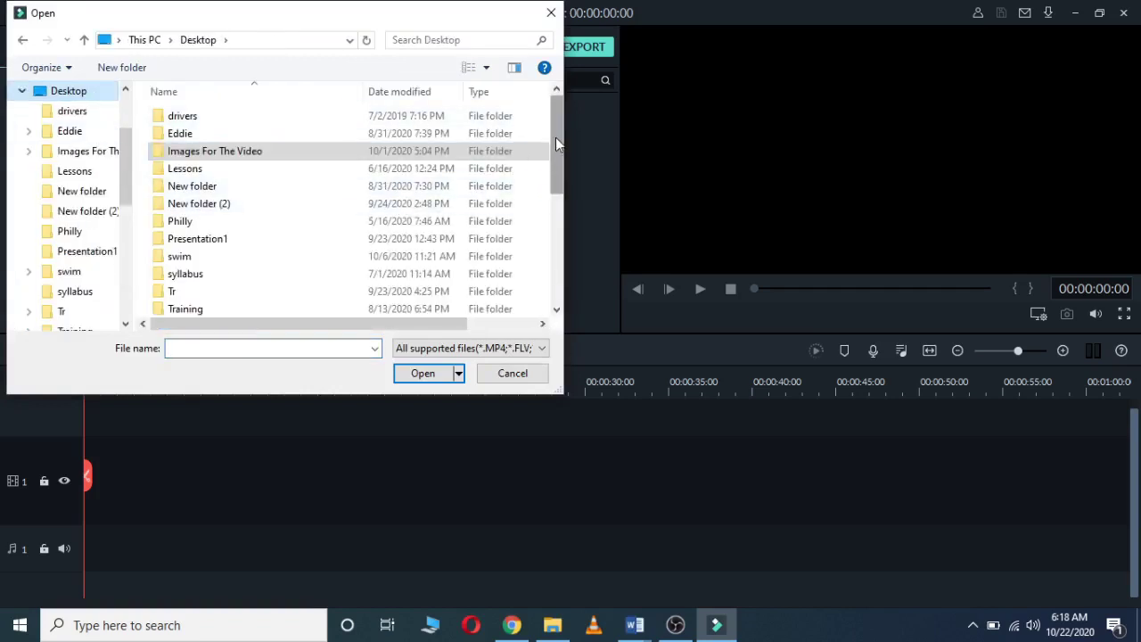
pyautogui.moveTo(555, 137); pyautogui.dragTo(552, 243)
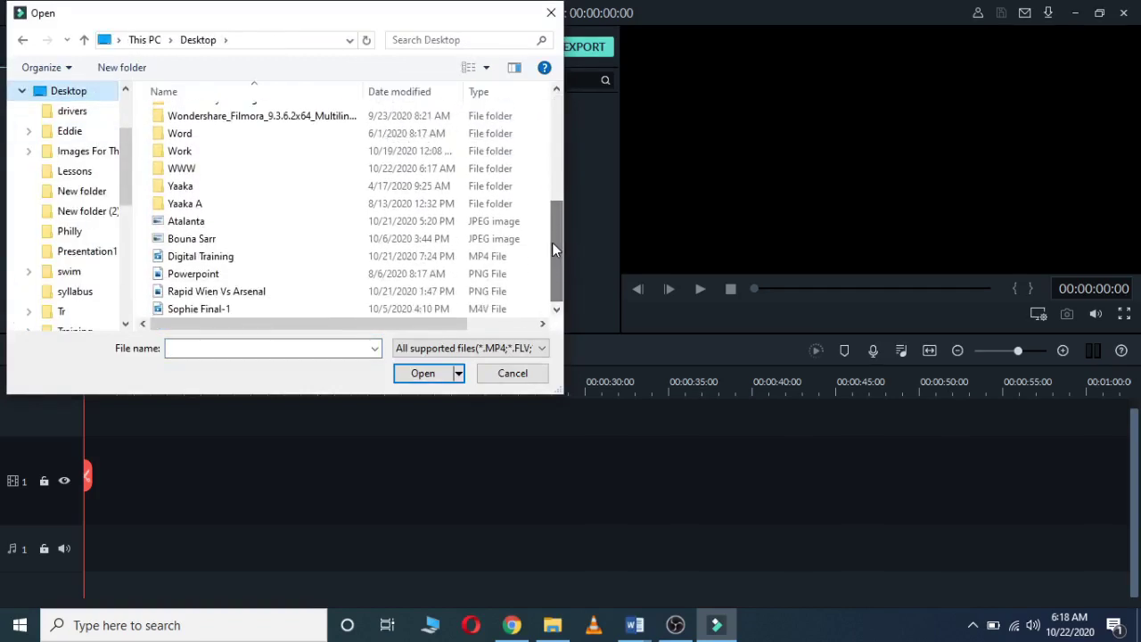
pyautogui.click(211, 173)
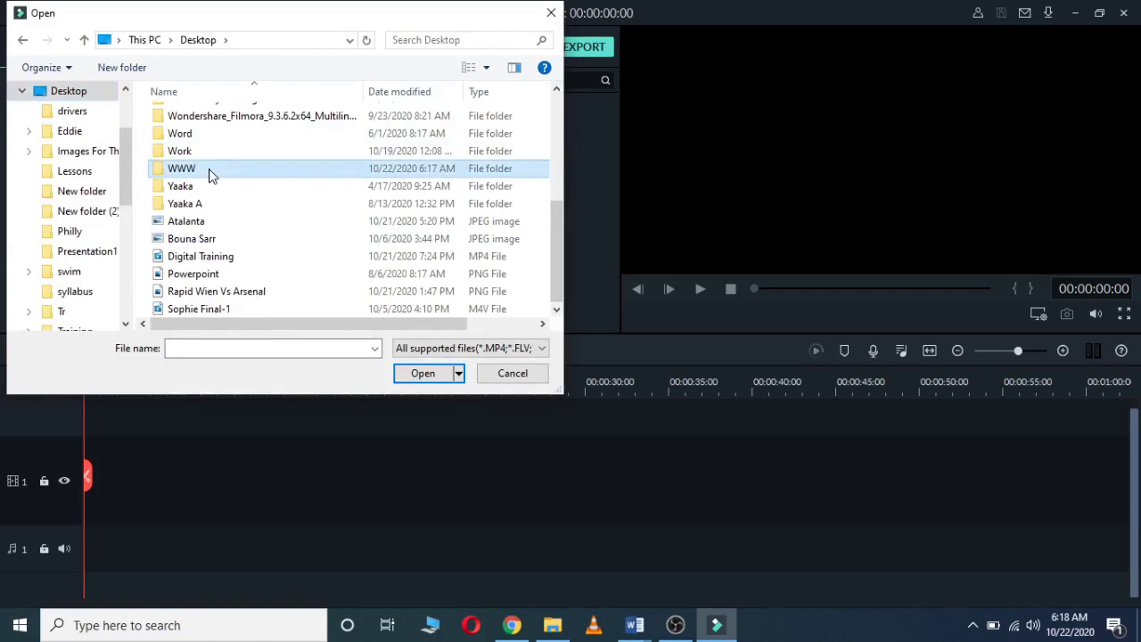
pyautogui.click(411, 376)
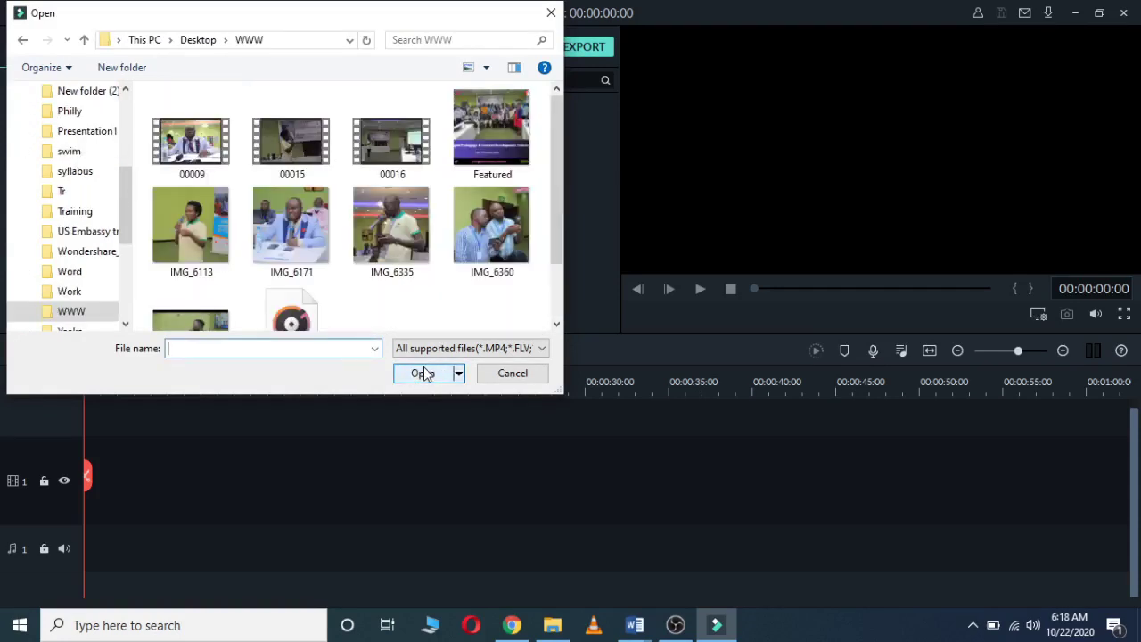
pyautogui.moveTo(552, 142); pyautogui.dragTo(551, 159)
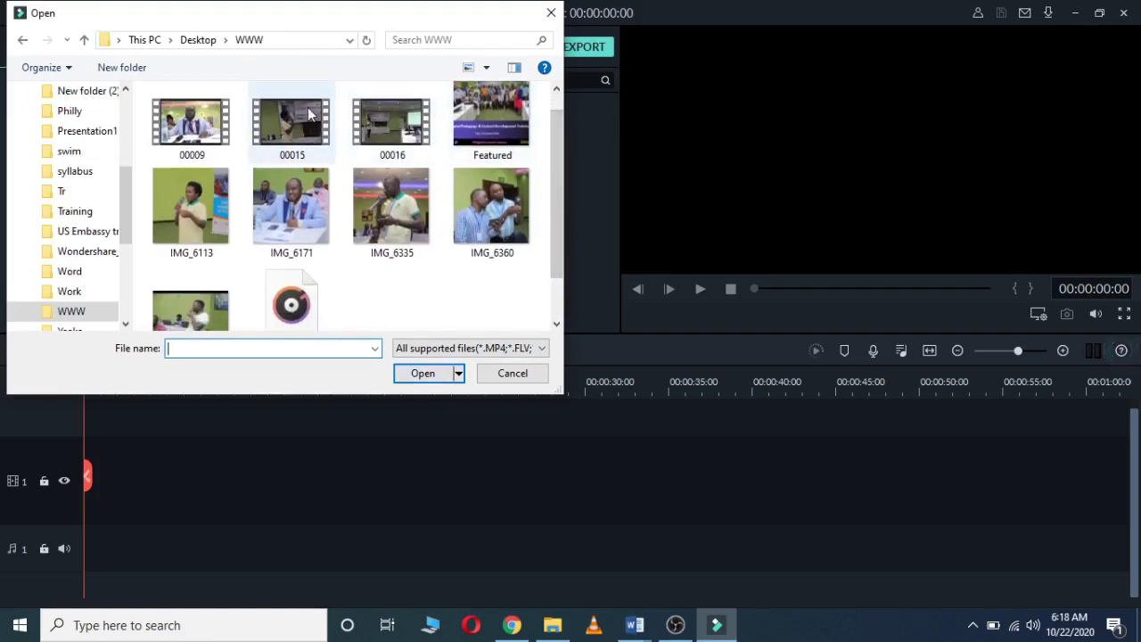
# Step: Import clips 00015 and 00016, image IMG_6113 and the Narration 1 audio
pyautogui.click(295, 129)
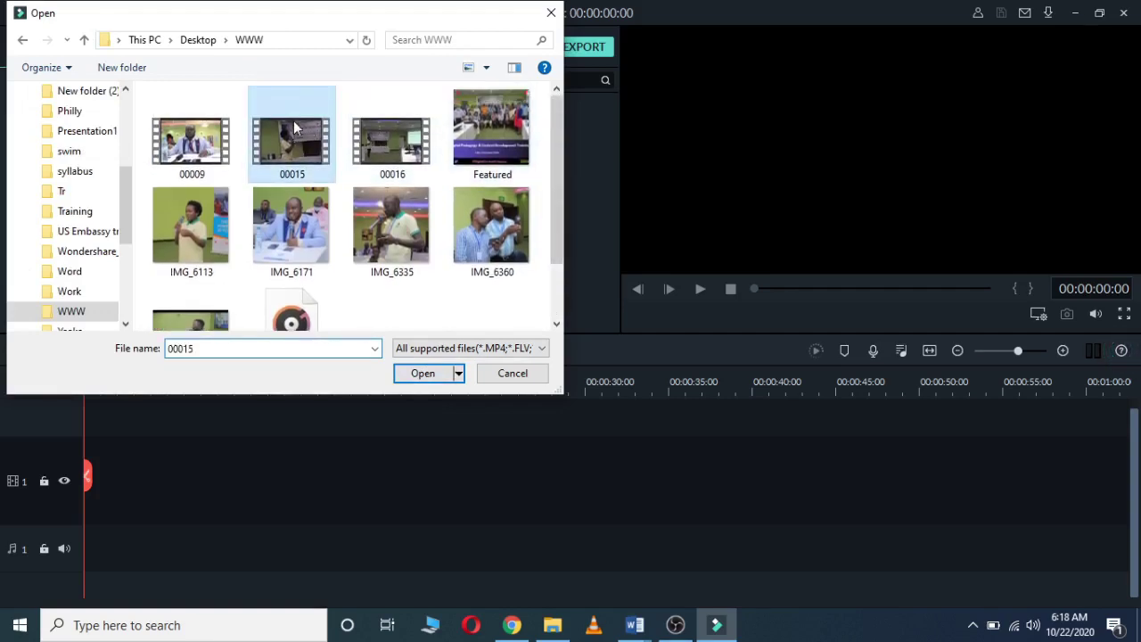
pyautogui.keyDown('ctrl'); pyautogui.click(386, 168); pyautogui.keyUp('ctrl')
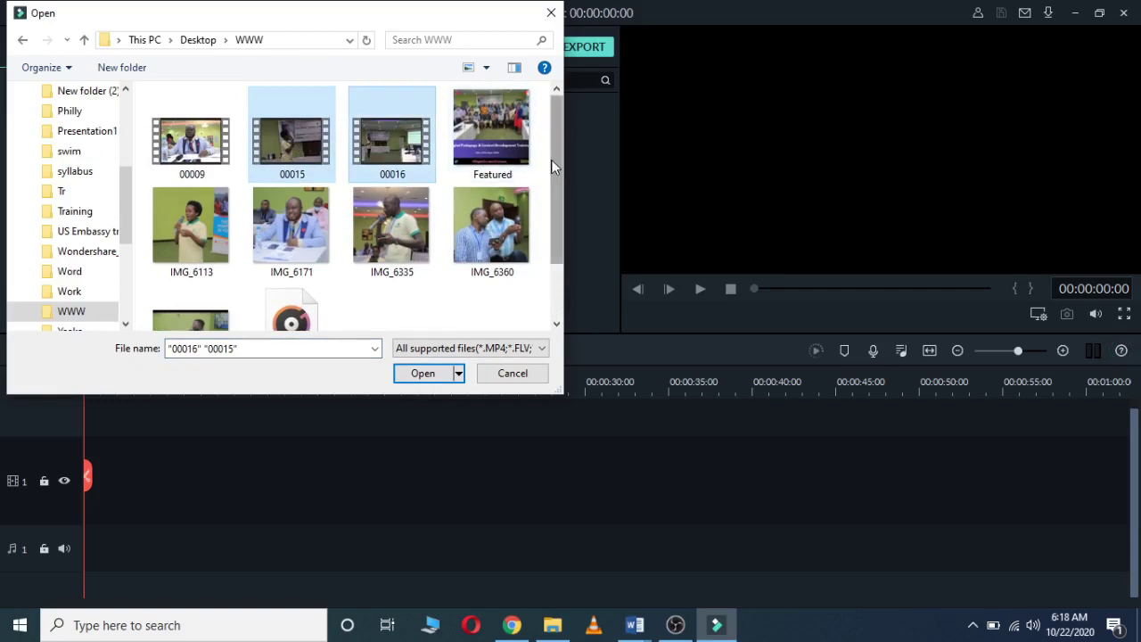
pyautogui.moveTo(553, 167); pyautogui.dragTo(540, 222)
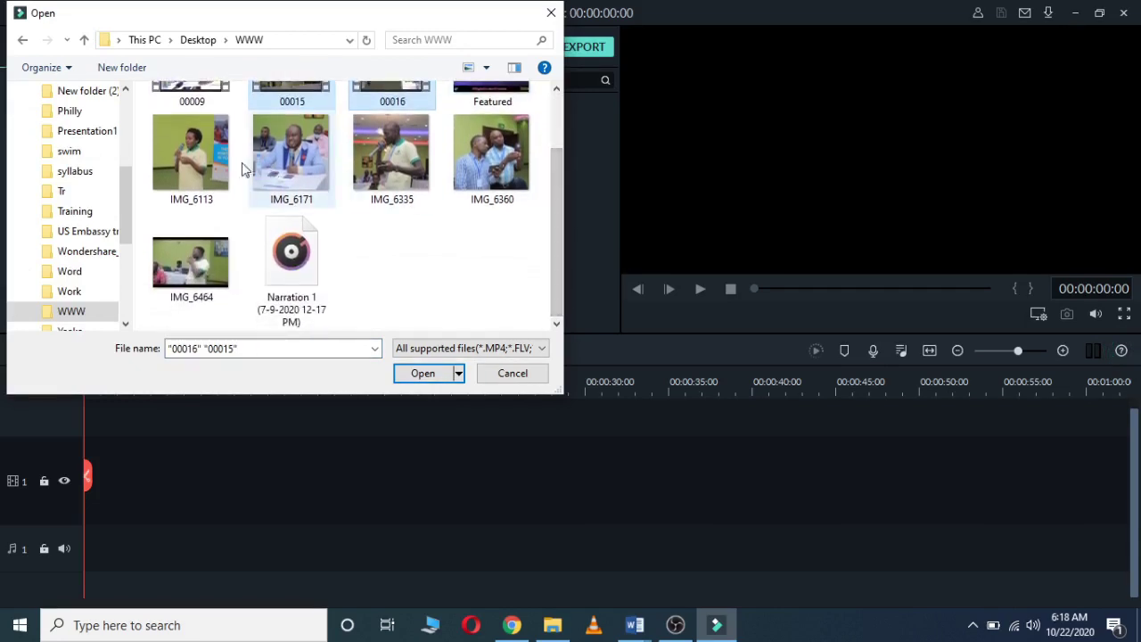
pyautogui.keyDown('ctrl'); pyautogui.click(193, 158); pyautogui.keyUp('ctrl')
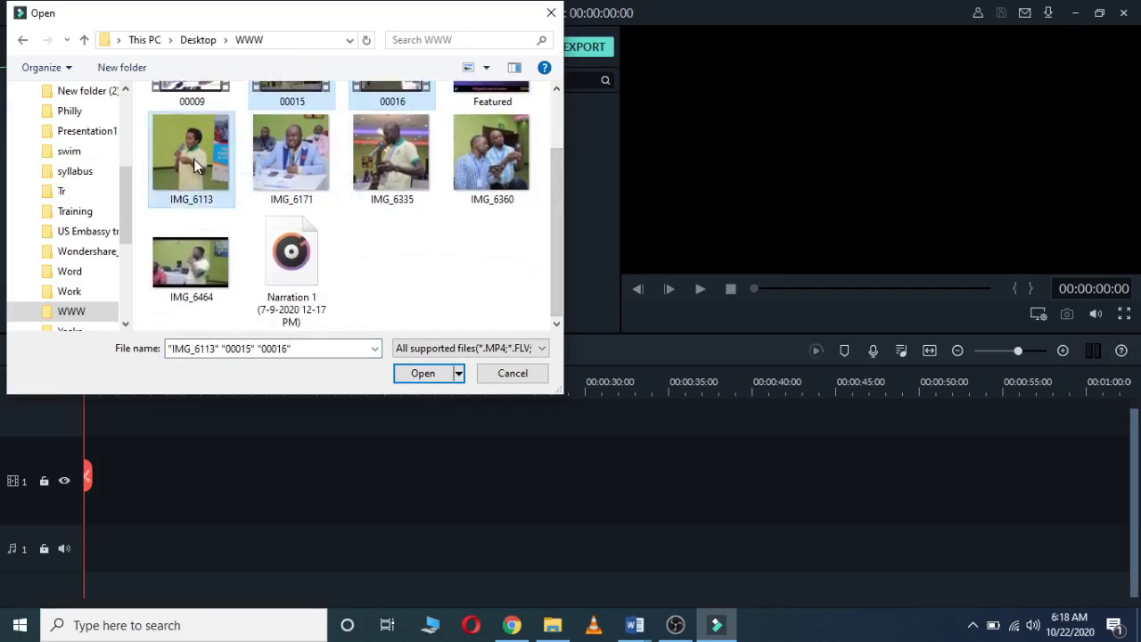
pyautogui.keyDown('ctrl'); pyautogui.click(325, 259); pyautogui.keyUp('ctrl')
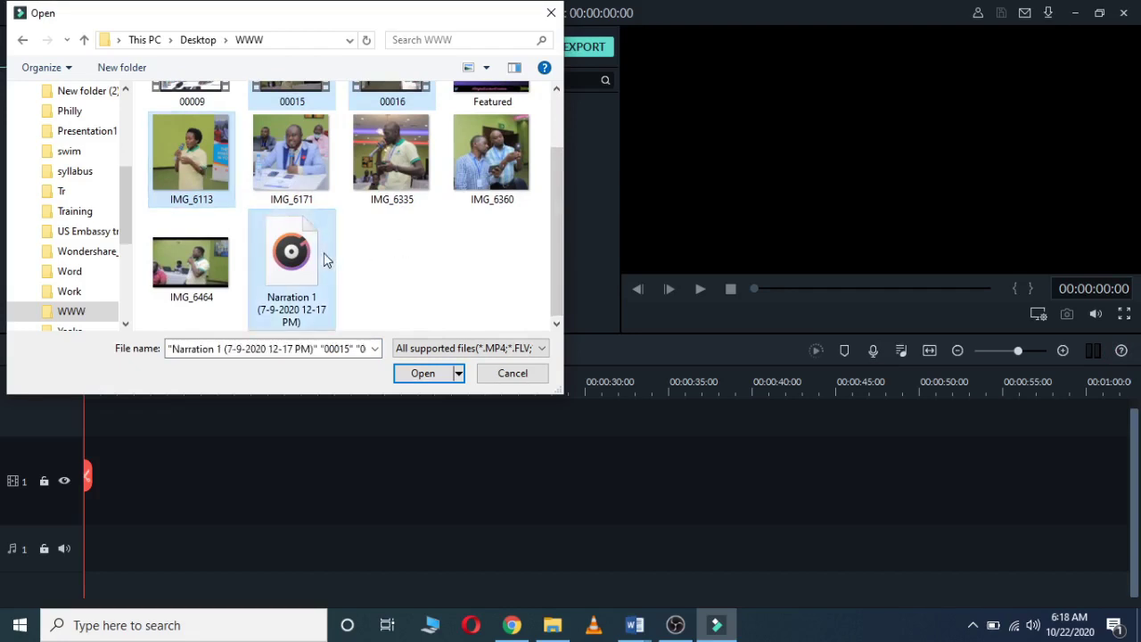
pyautogui.click(405, 376)
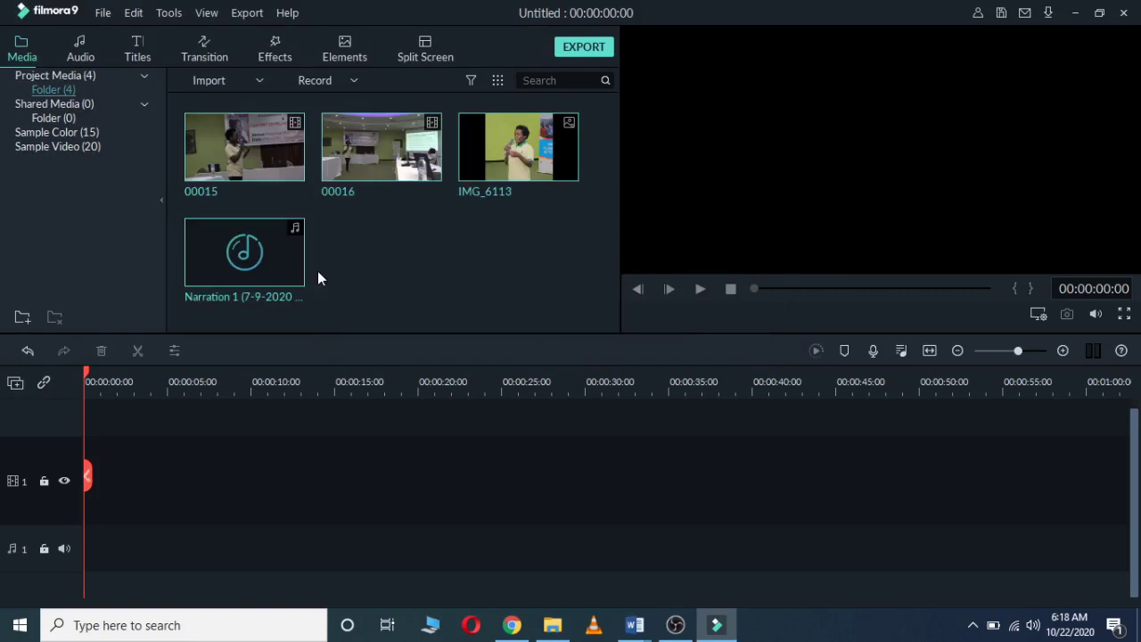
# Step: Review the imported 00015, 00016, IMG_6113 and Narration 1, then show the recording options
pyautogui.moveTo(524, 157)
pyautogui.moveTo(276, 278)
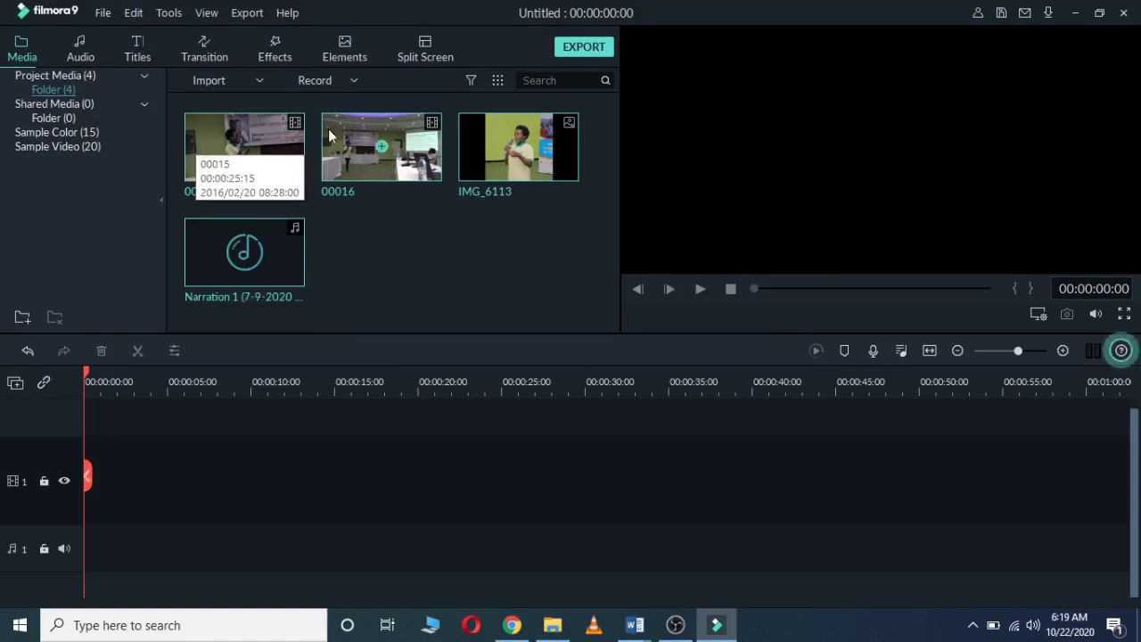
pyautogui.moveTo(255, 152)
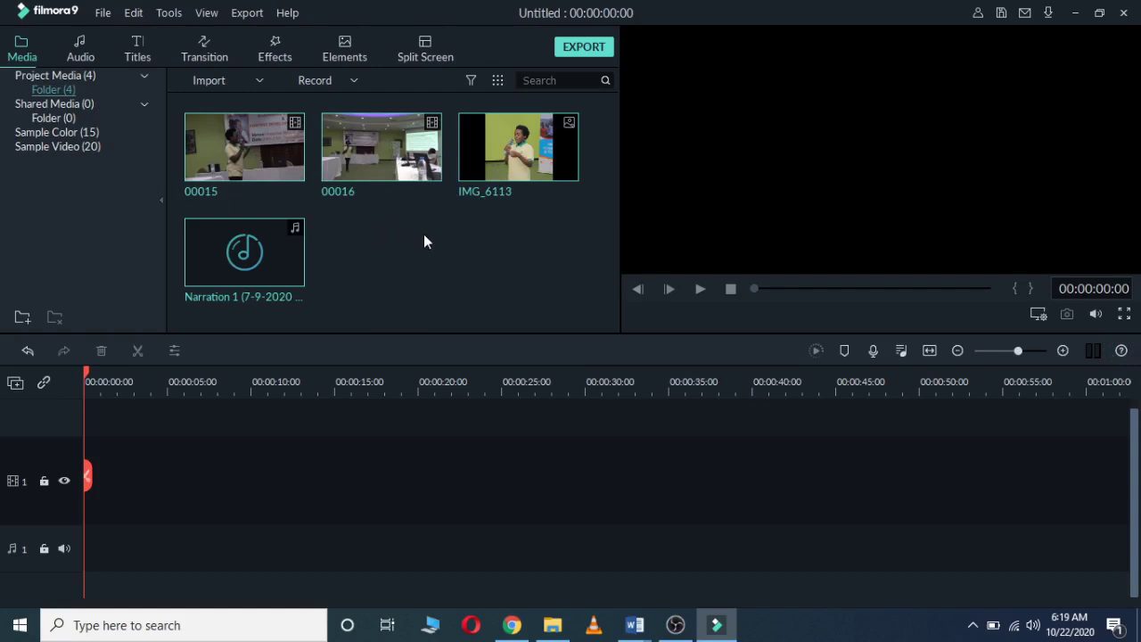
pyautogui.click(353, 82)
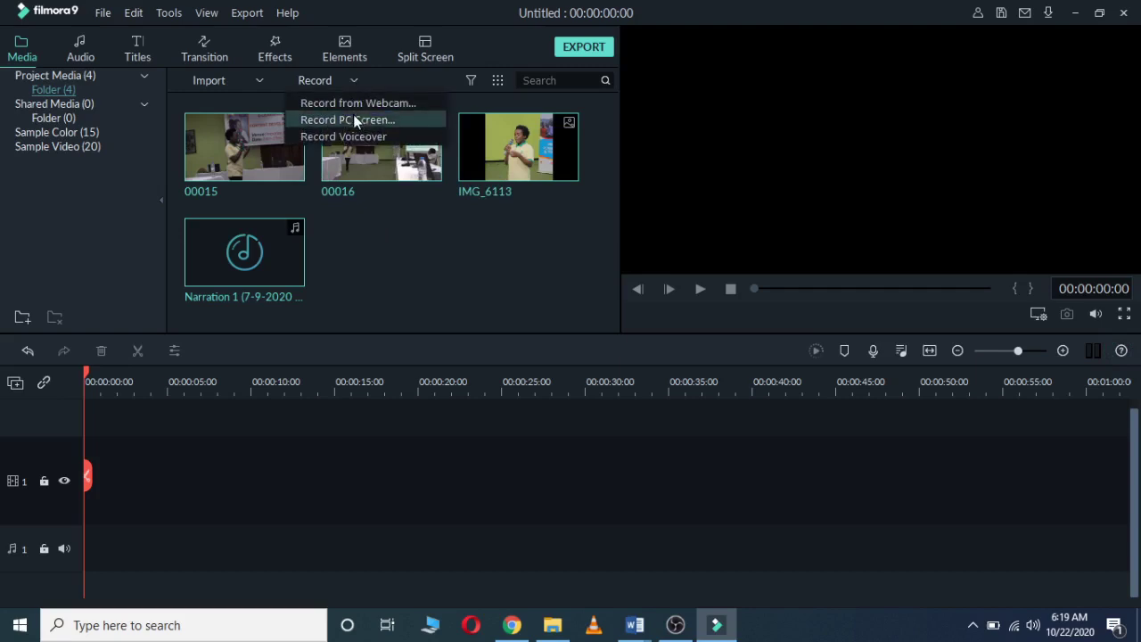
# Step: Return from OBS Studio to the Filmora9 window from its taskbar preview
pyautogui.click(347, 121)
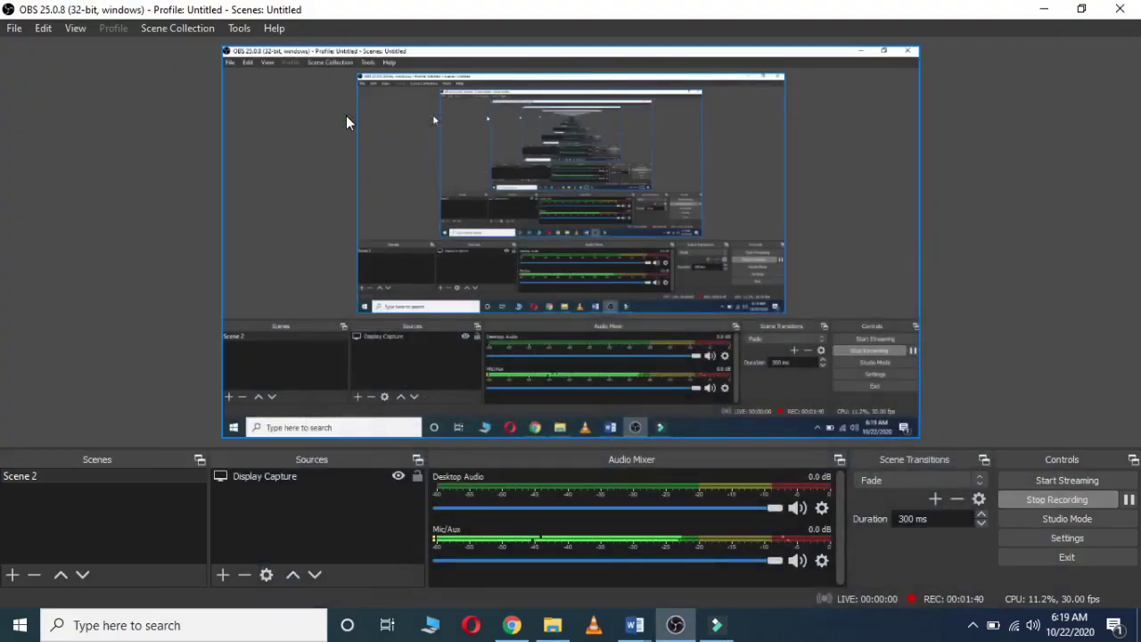
pyautogui.moveTo(713, 635)
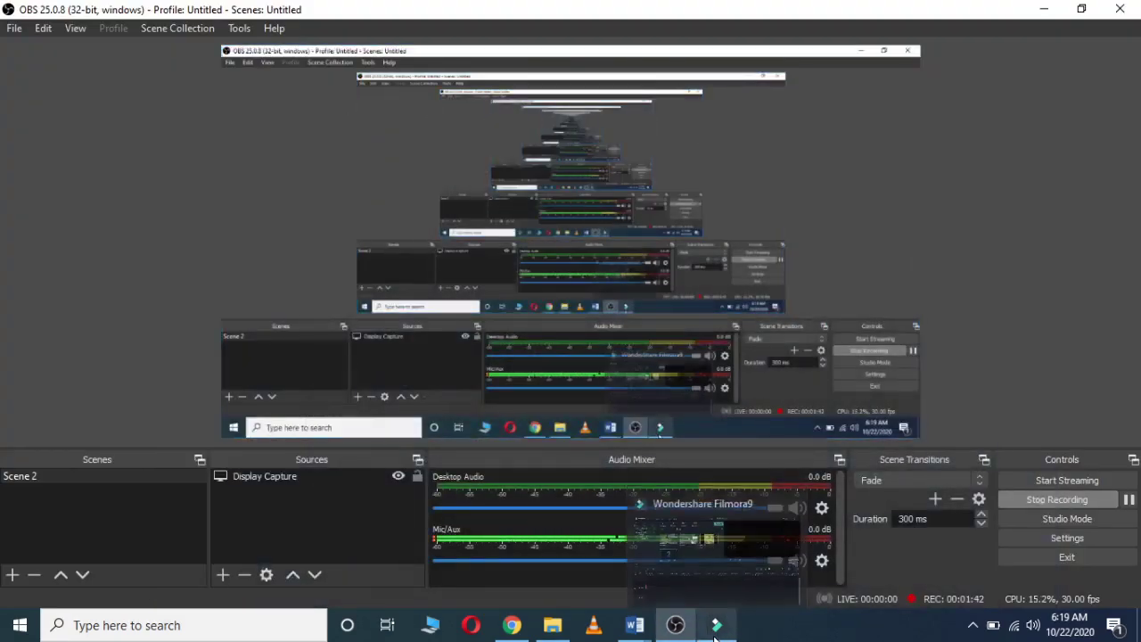
pyautogui.click(735, 558)
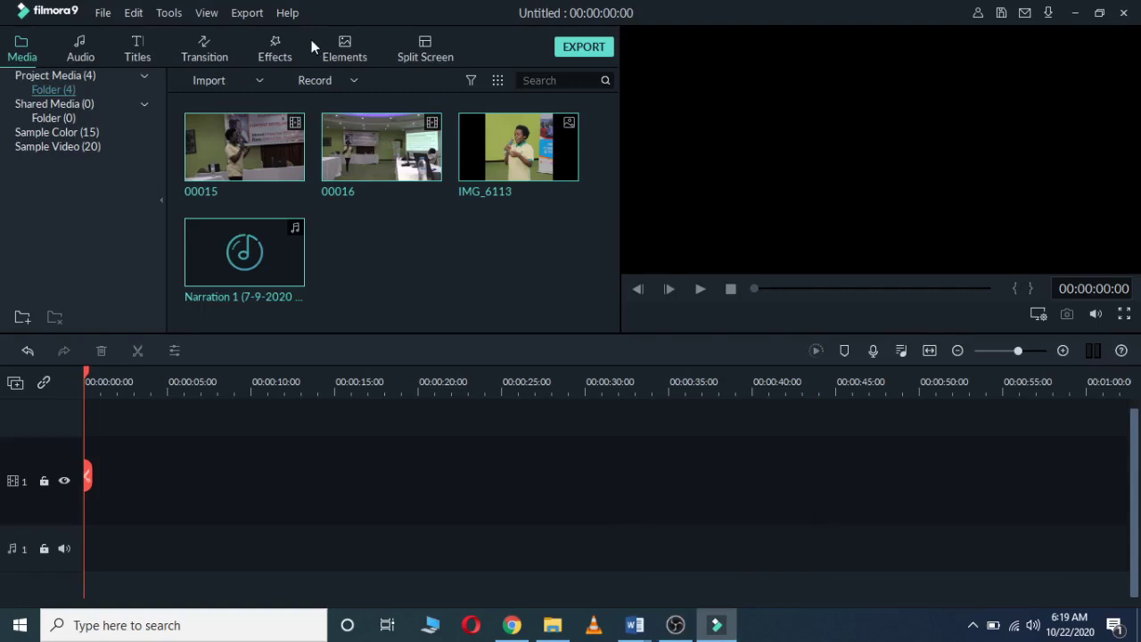
# Step: Record a roughly 14-second webcam clip and add it to the project media
pyautogui.click(352, 85)
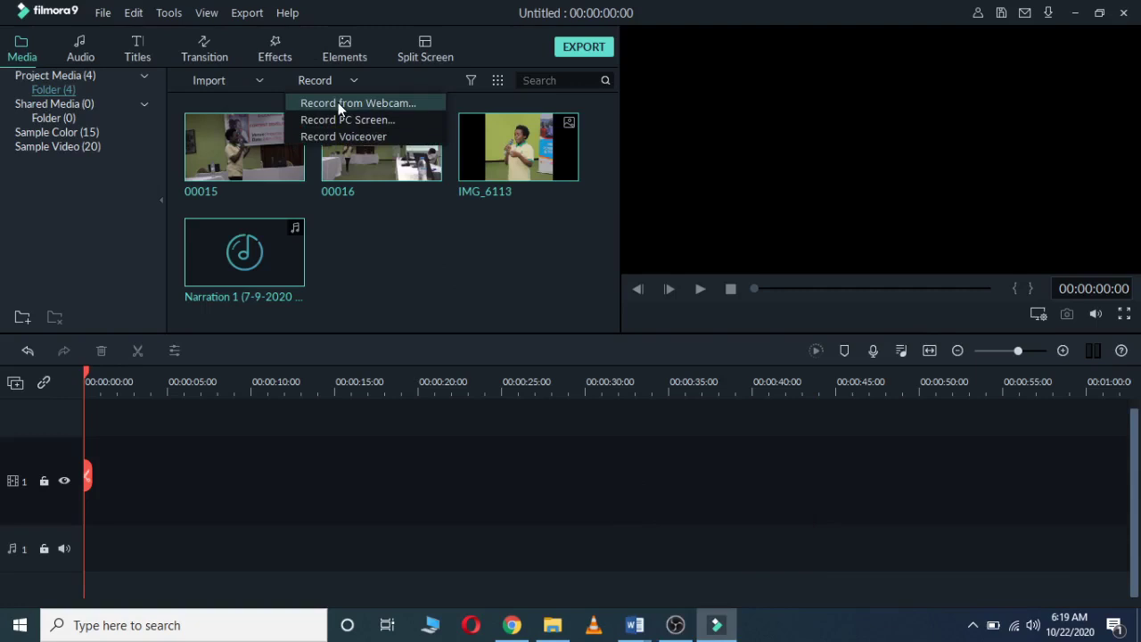
pyautogui.click(339, 105)
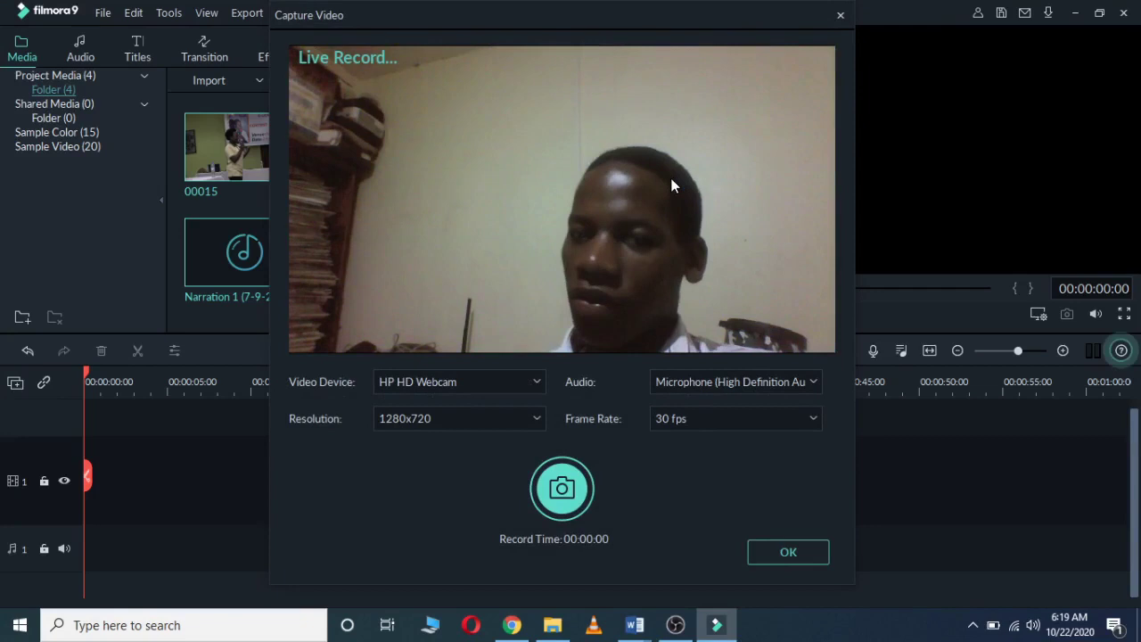
pyautogui.click(562, 489)
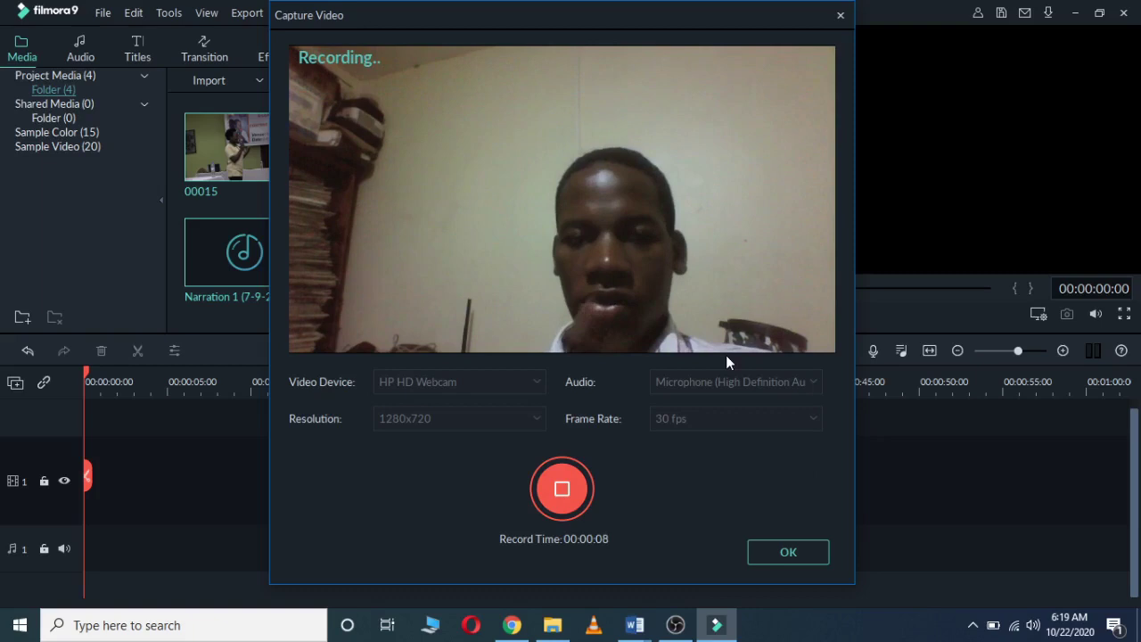
pyautogui.click(781, 554)
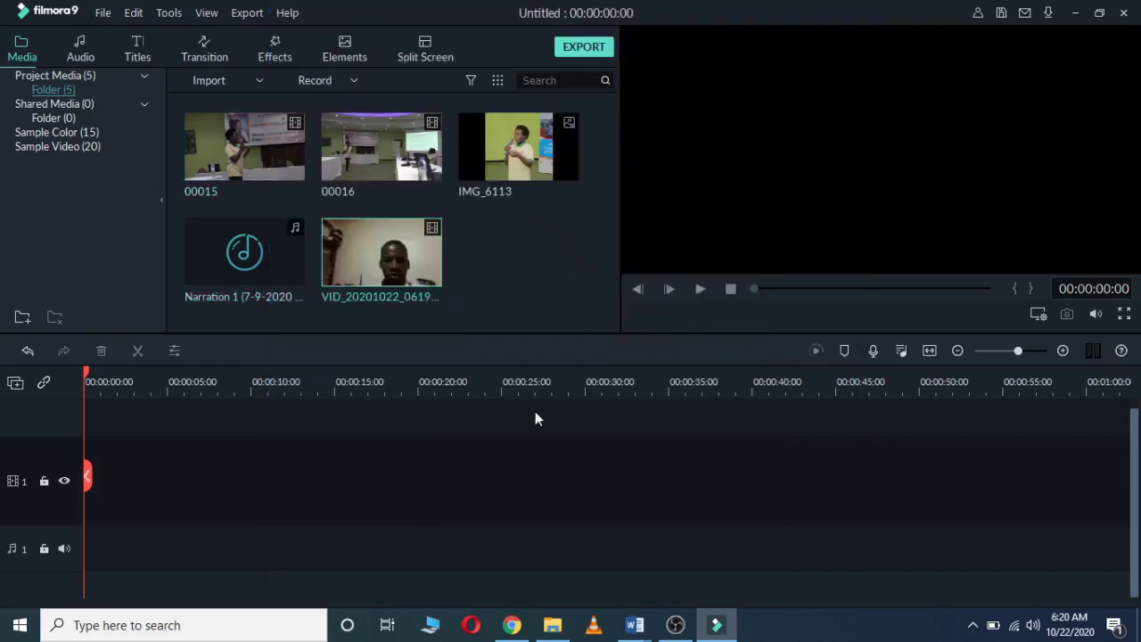
pyautogui.moveTo(414, 253)
# Step: Open the voiceover recorder, close it without recording, and show the recording options again
pyautogui.click(352, 80)
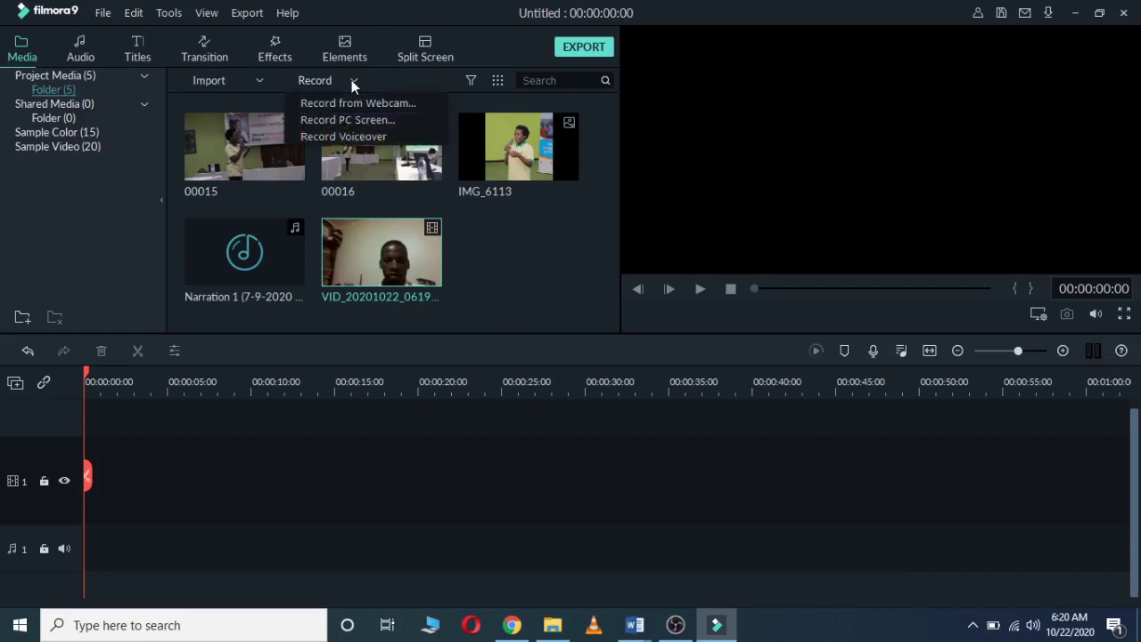
pyautogui.click(324, 138)
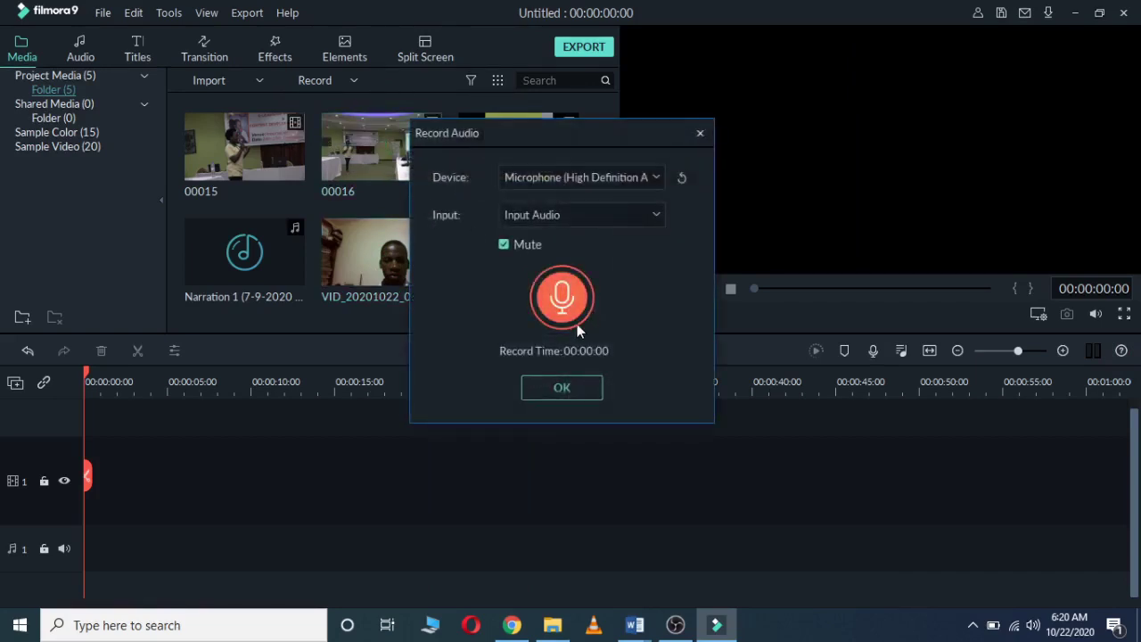
pyautogui.click(561, 389)
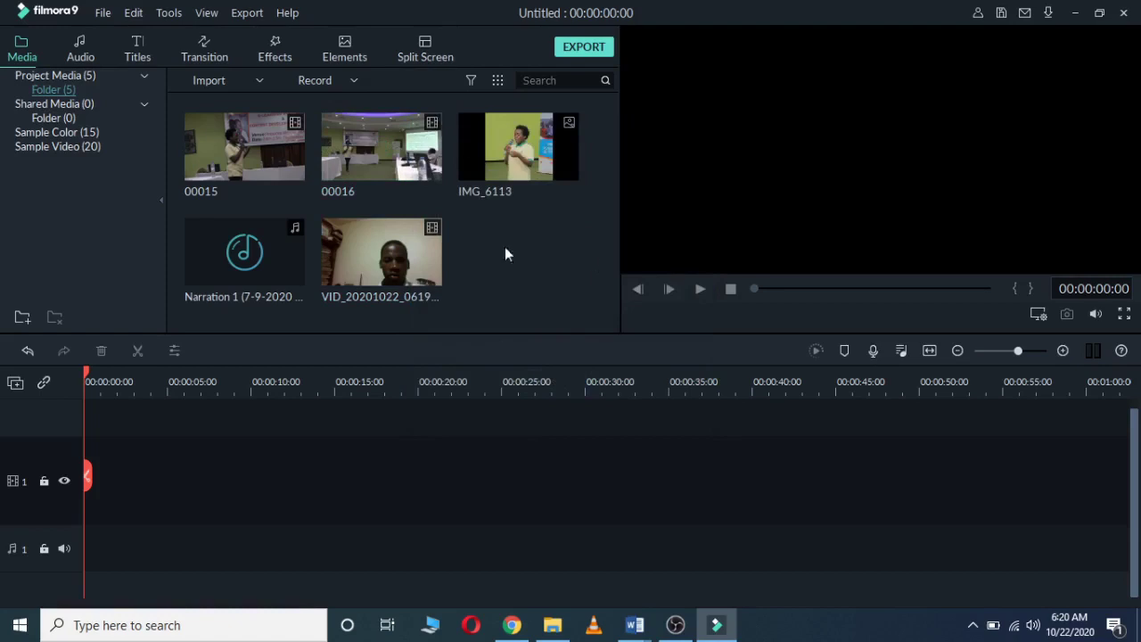
pyautogui.click(354, 84)
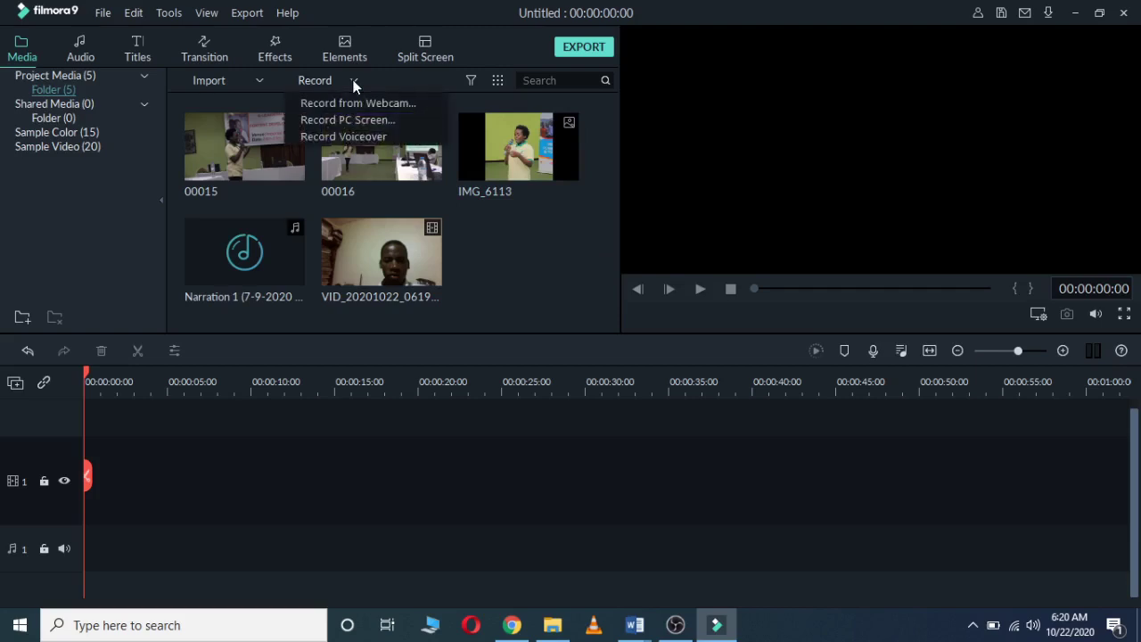
# Step: Record an 11-second voiceover and move its audio-track clip to about 00:00:31
pyautogui.click(347, 136)
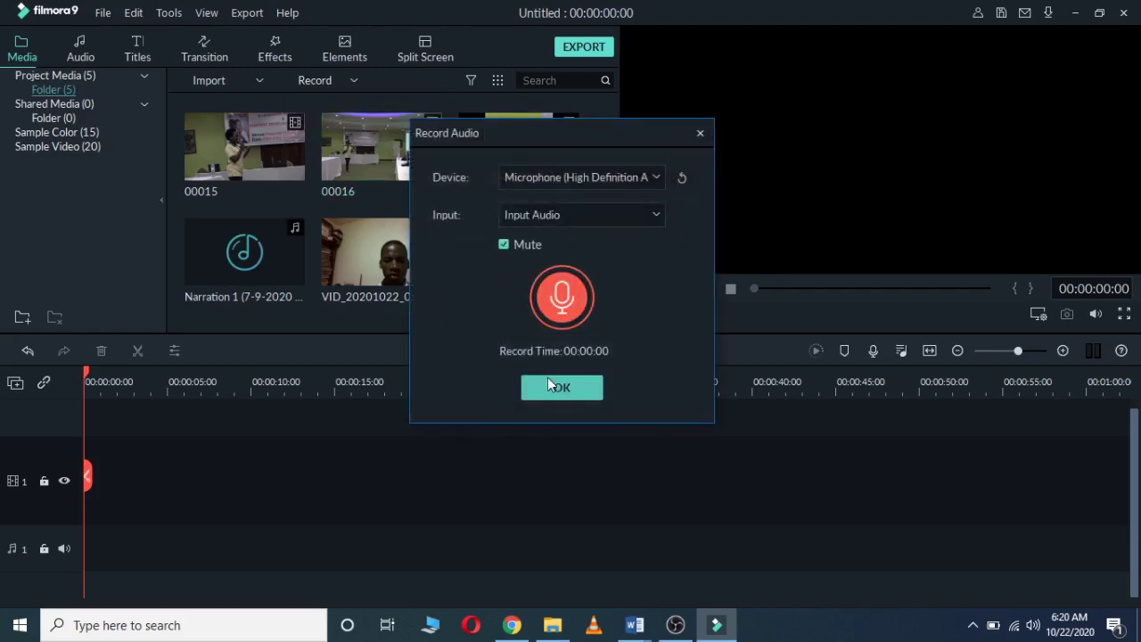
pyautogui.click(555, 298)
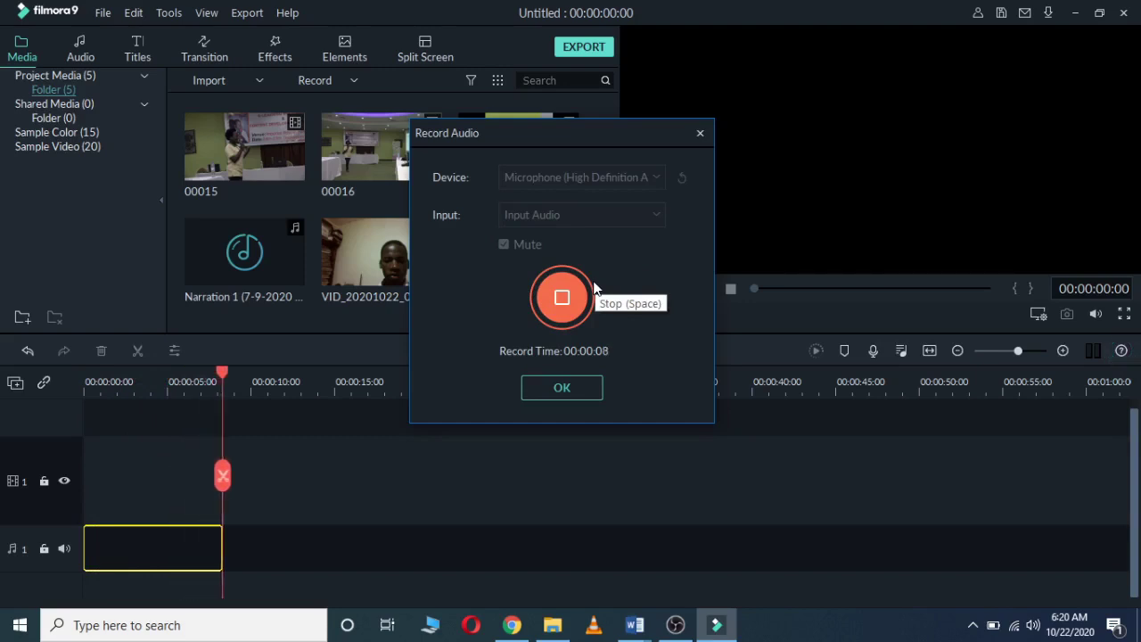
pyautogui.click(546, 389)
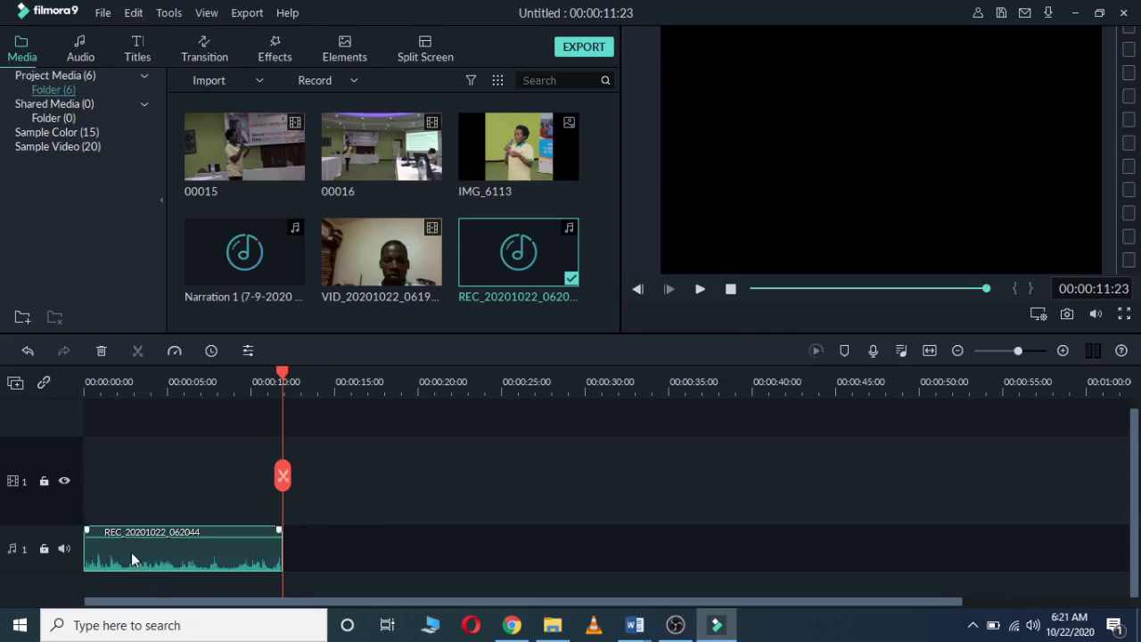
pyautogui.moveTo(131, 552); pyautogui.dragTo(640, 565)
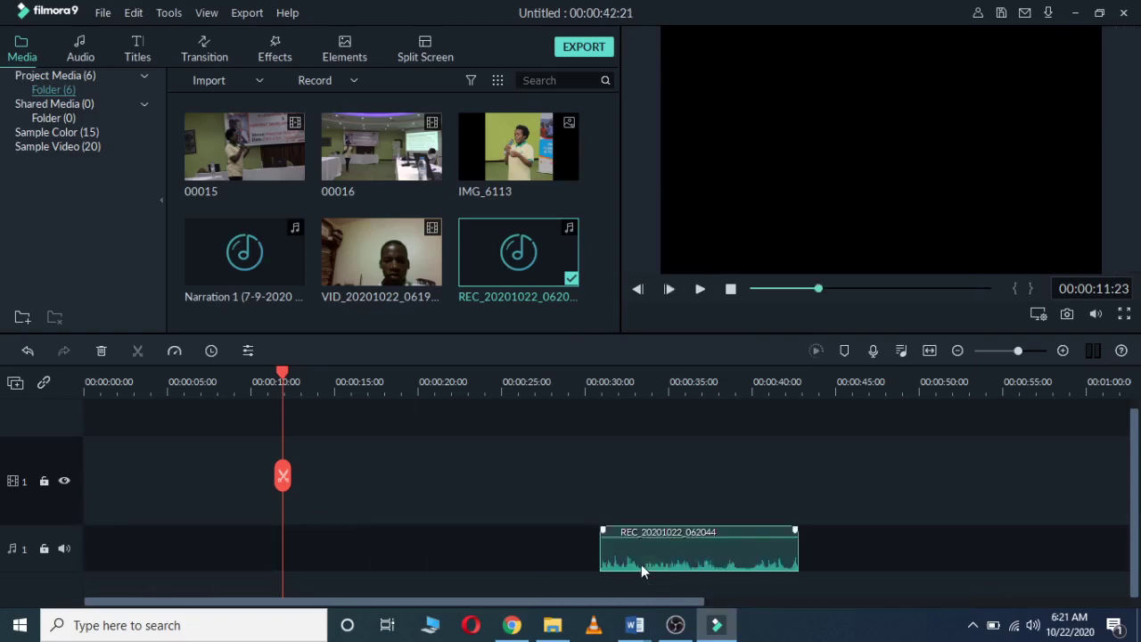
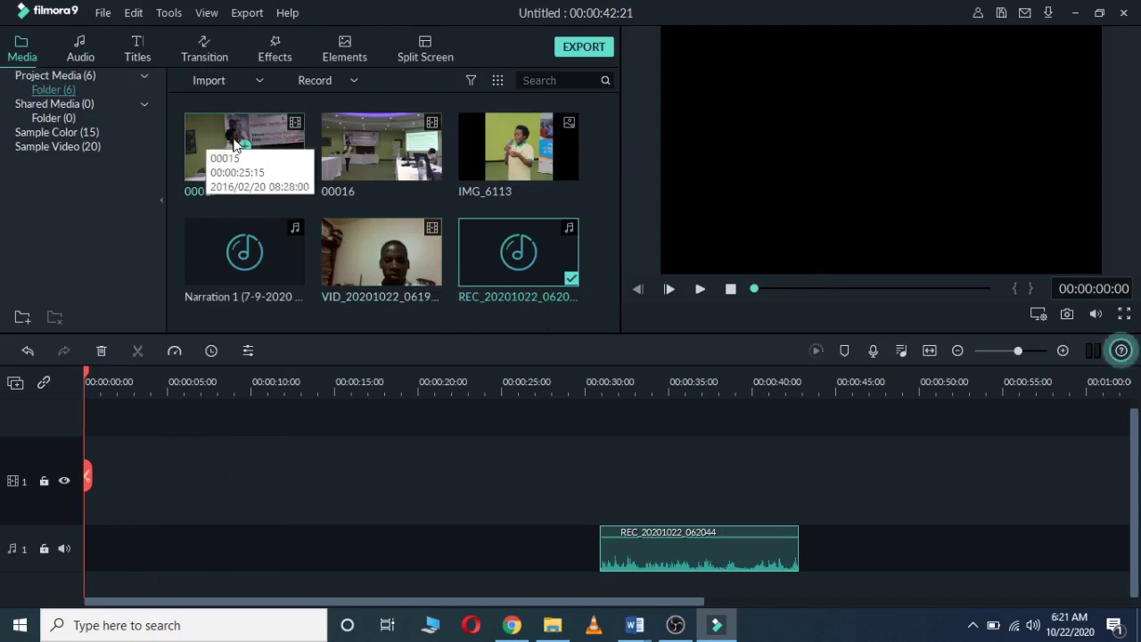
# Step: Add clips 00015 and 00016 to the video track, matching the project to 30fps
pyautogui.moveTo(226, 140); pyautogui.dragTo(99, 460)
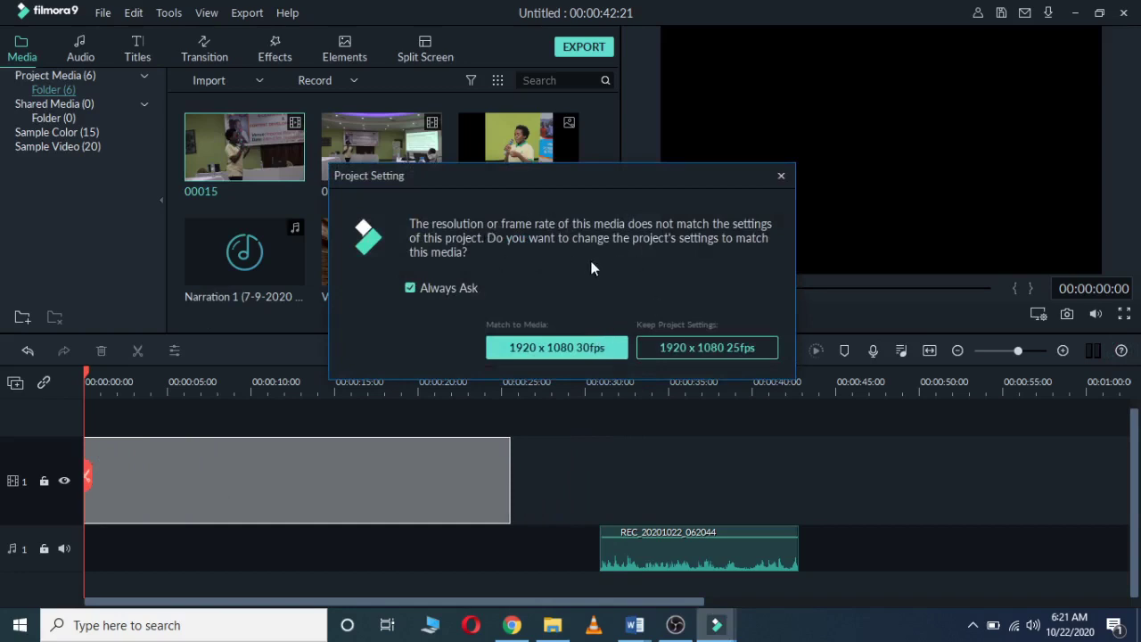
pyautogui.click(577, 349)
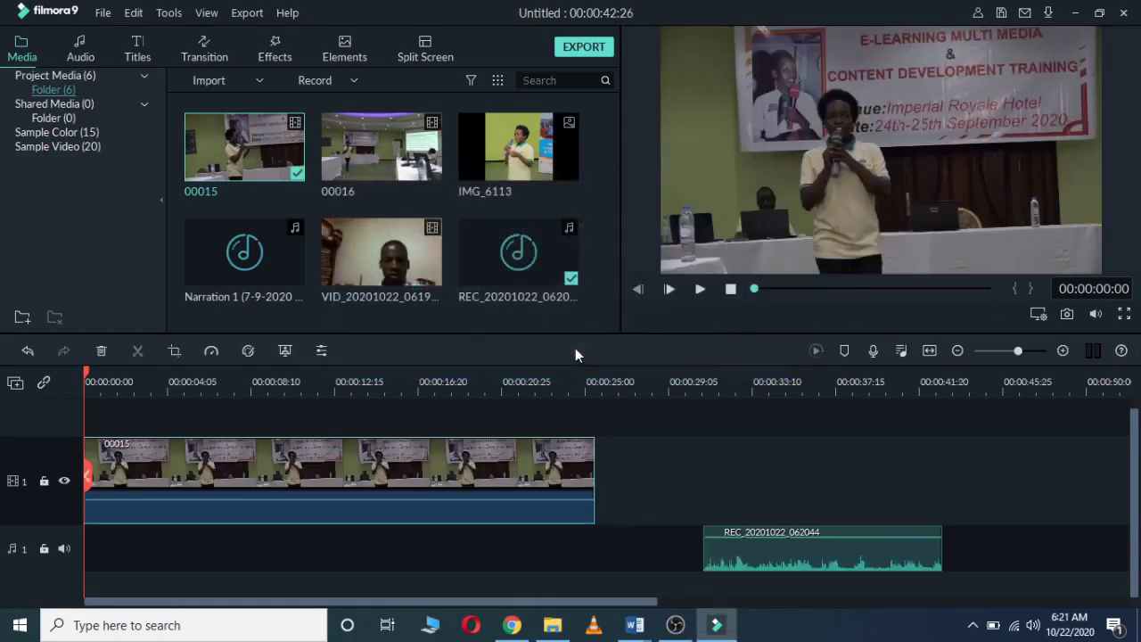
pyautogui.moveTo(353, 149); pyautogui.dragTo(652, 449)
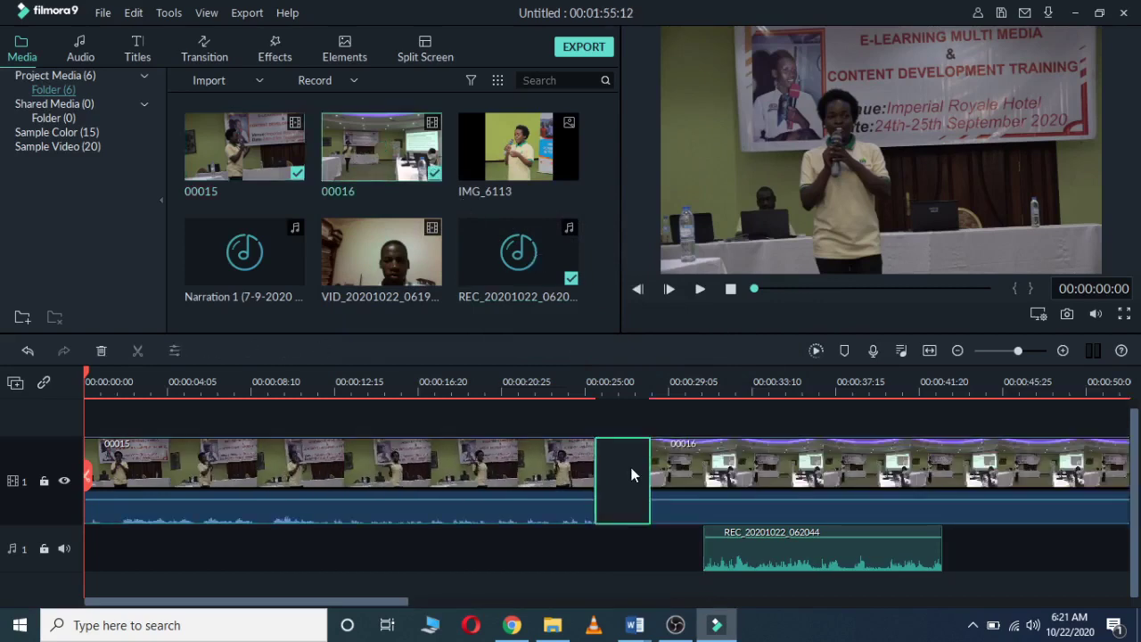
pyautogui.press('Delete')
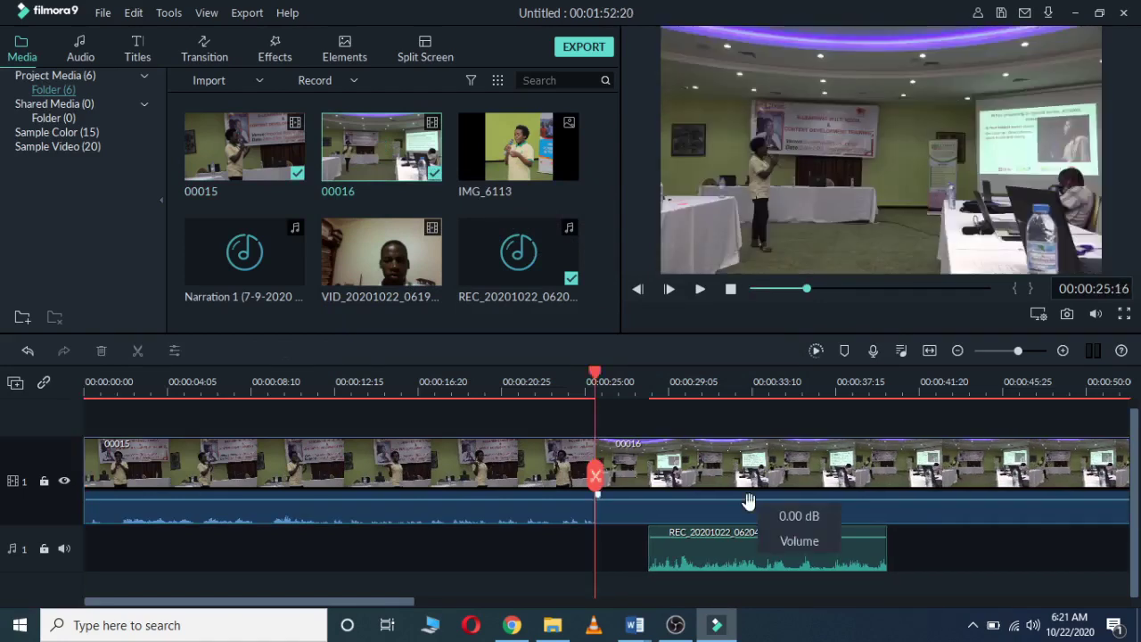
pyautogui.moveTo(760, 484); pyautogui.dragTo(790, 482)
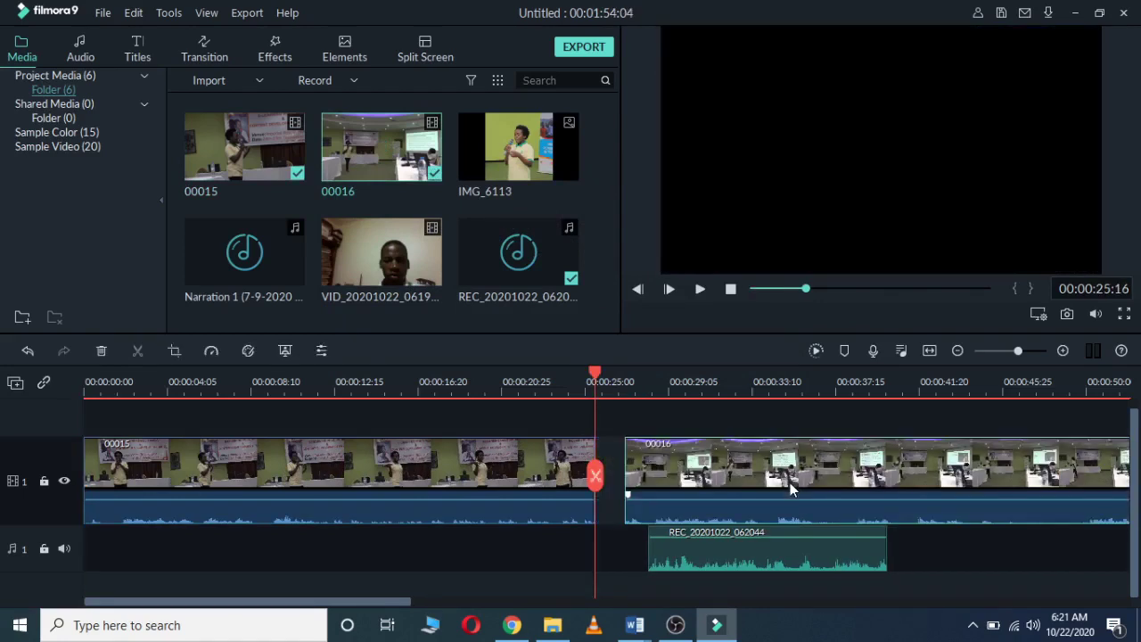
# Step: Delete the REC narration audio and slide clip 00015 right against 00016
pyautogui.click(762, 551)
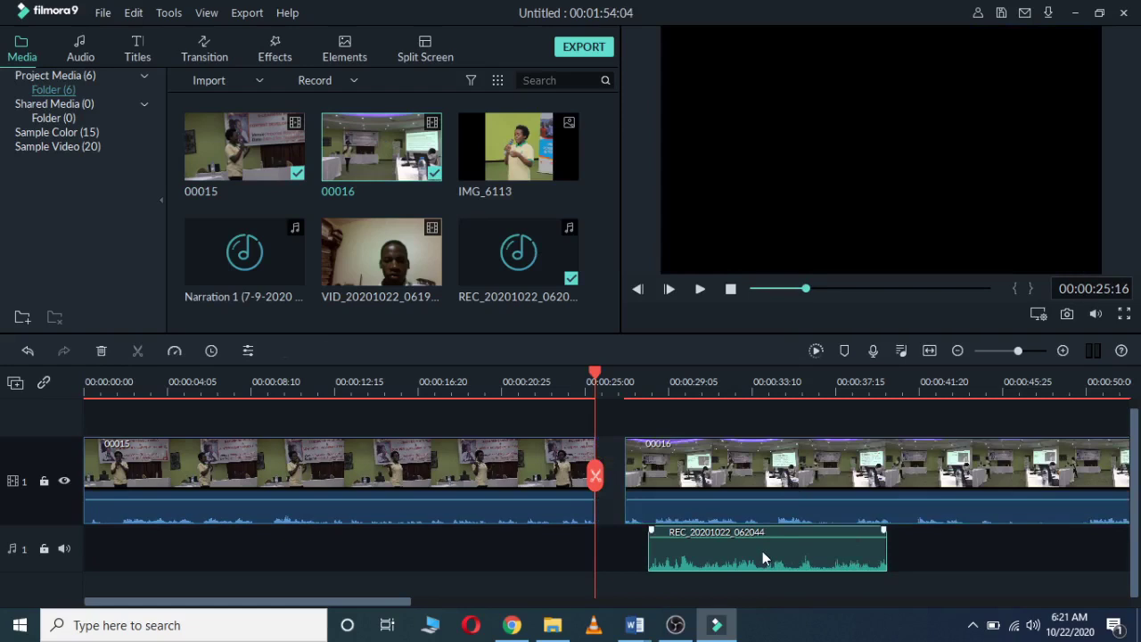
pyautogui.press('Delete')
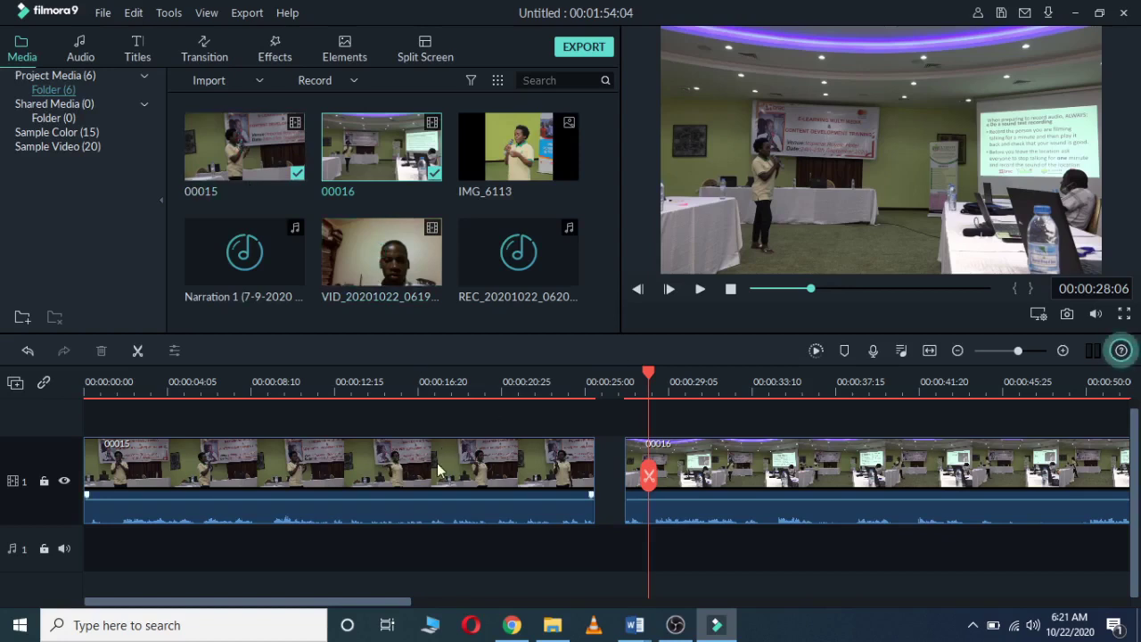
pyautogui.click(476, 470)
pyautogui.moveTo(476, 469); pyautogui.dragTo(504, 469)
pyautogui.moveTo(648, 372); pyautogui.dragTo(82, 352)
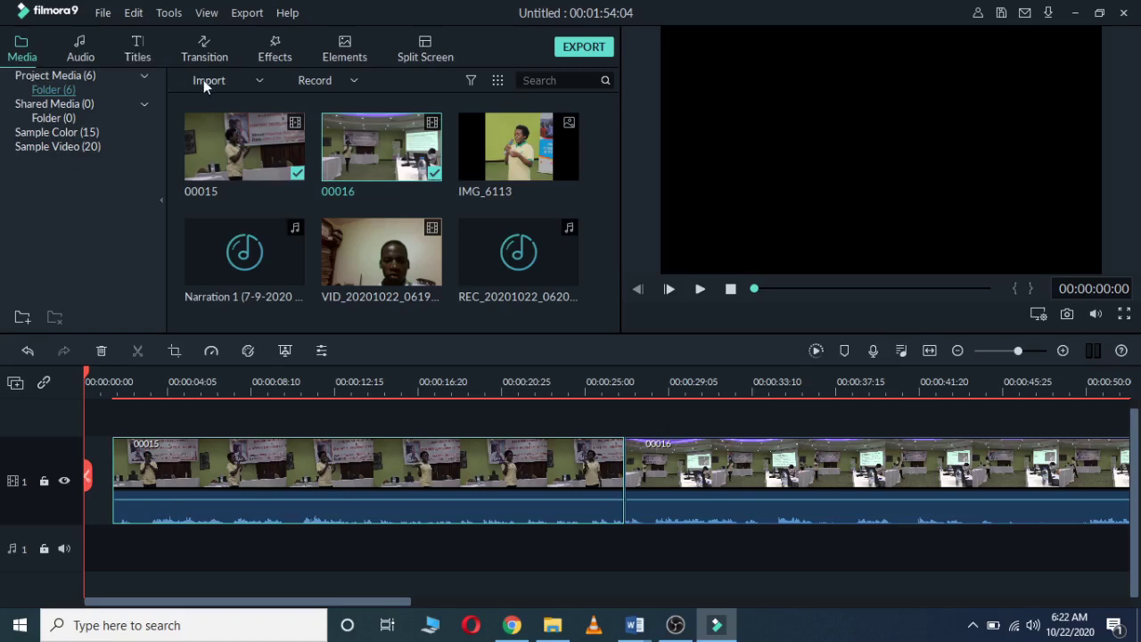
# Step: Add the Openers template Opener 3 to track 2 at the very start of the timeline
pyautogui.click(138, 60)
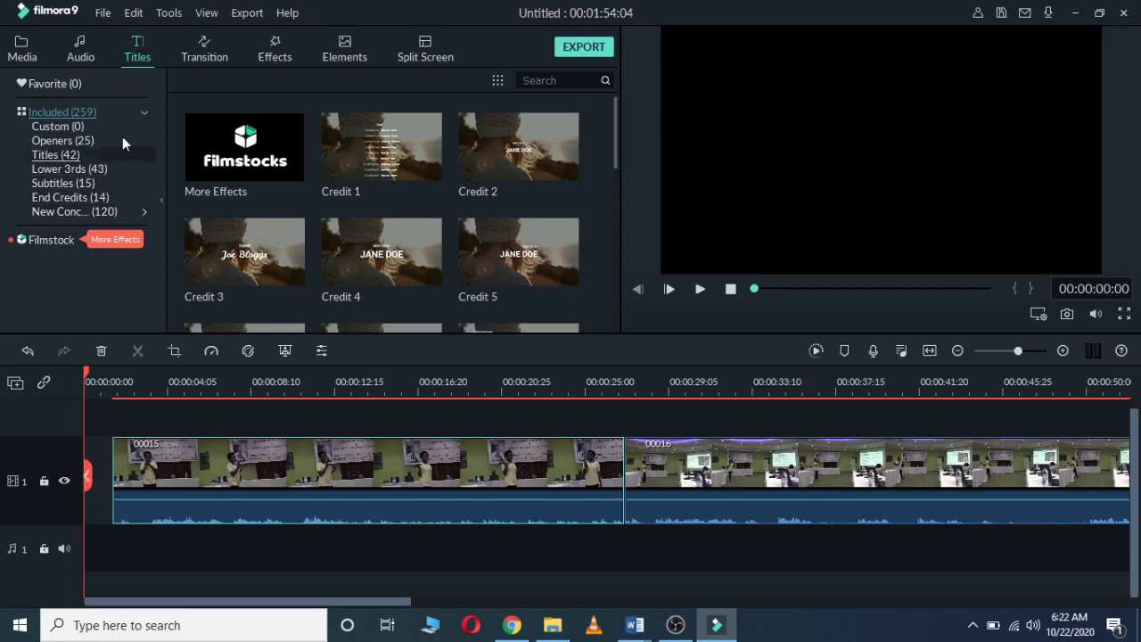
pyautogui.click(67, 140)
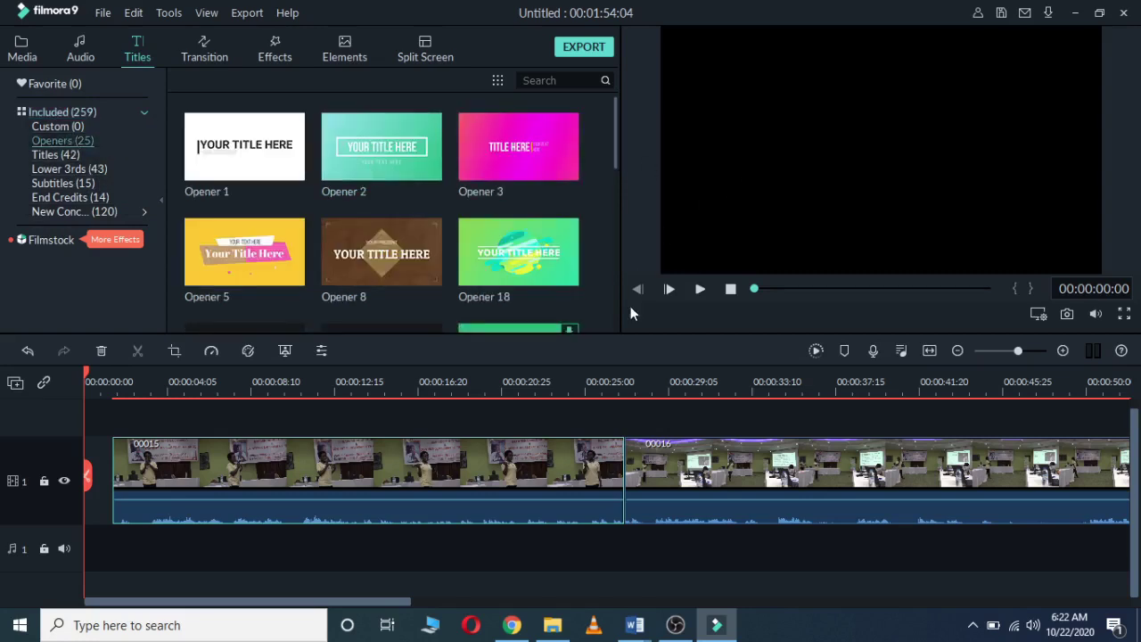
pyautogui.moveTo(494, 148)
pyautogui.moveTo(615, 142); pyautogui.dragTo(606, 138)
pyautogui.moveTo(562, 145)
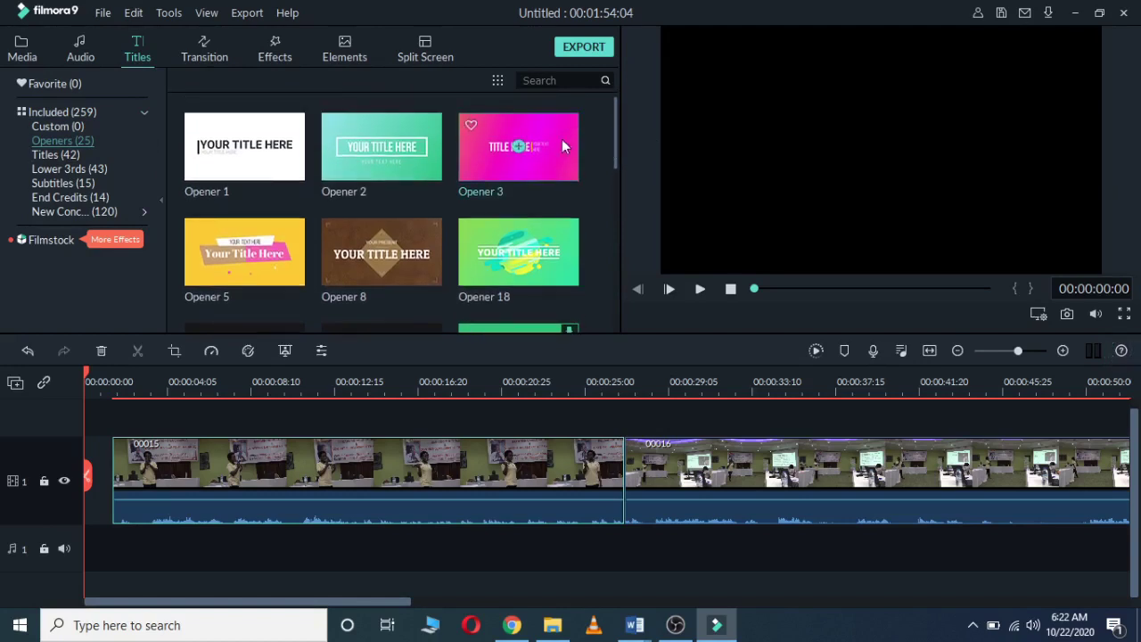
pyautogui.click(515, 146)
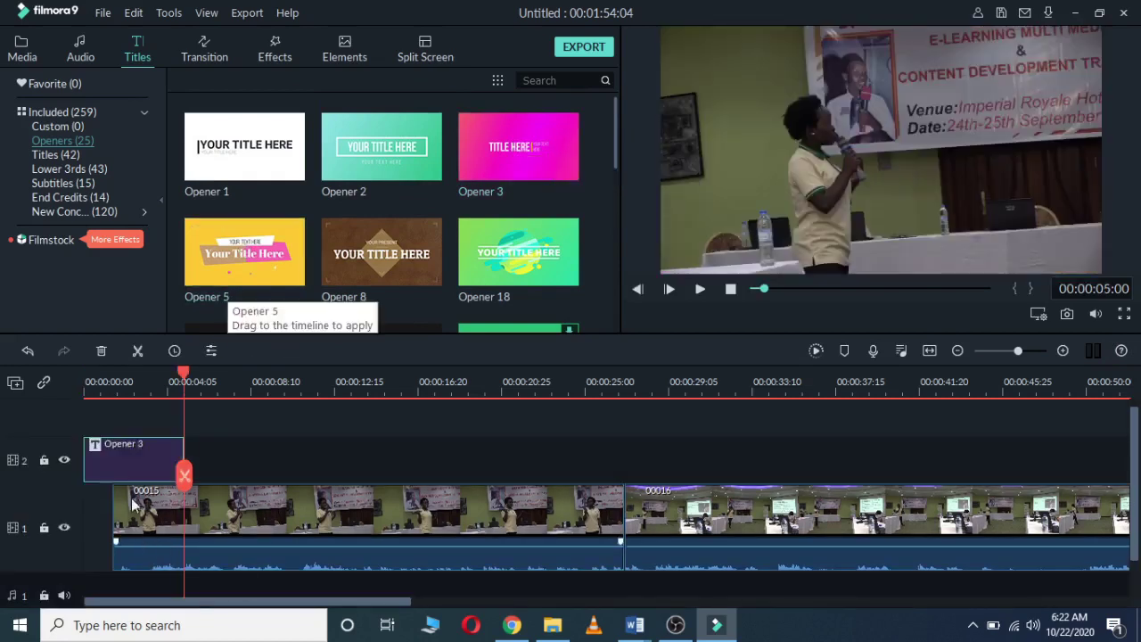
pyautogui.moveTo(181, 374); pyautogui.dragTo(91, 374)
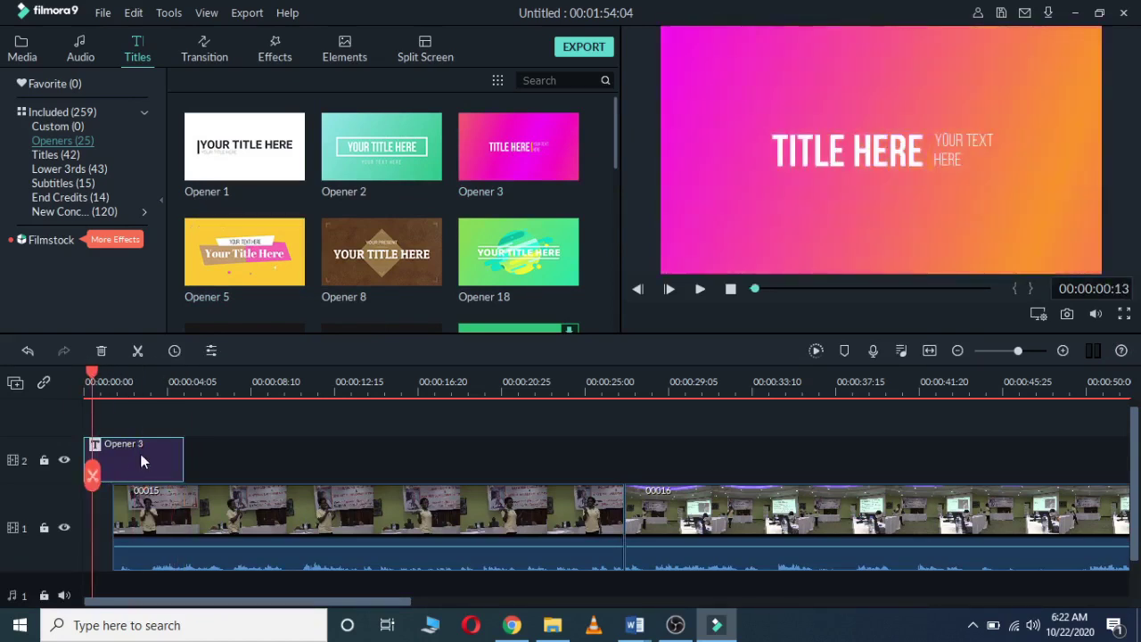
# Step: Delete the YOUR TEXT HERE line and replace TITLE HERE with 'Digital training'
pyautogui.doubleClick(141, 461)
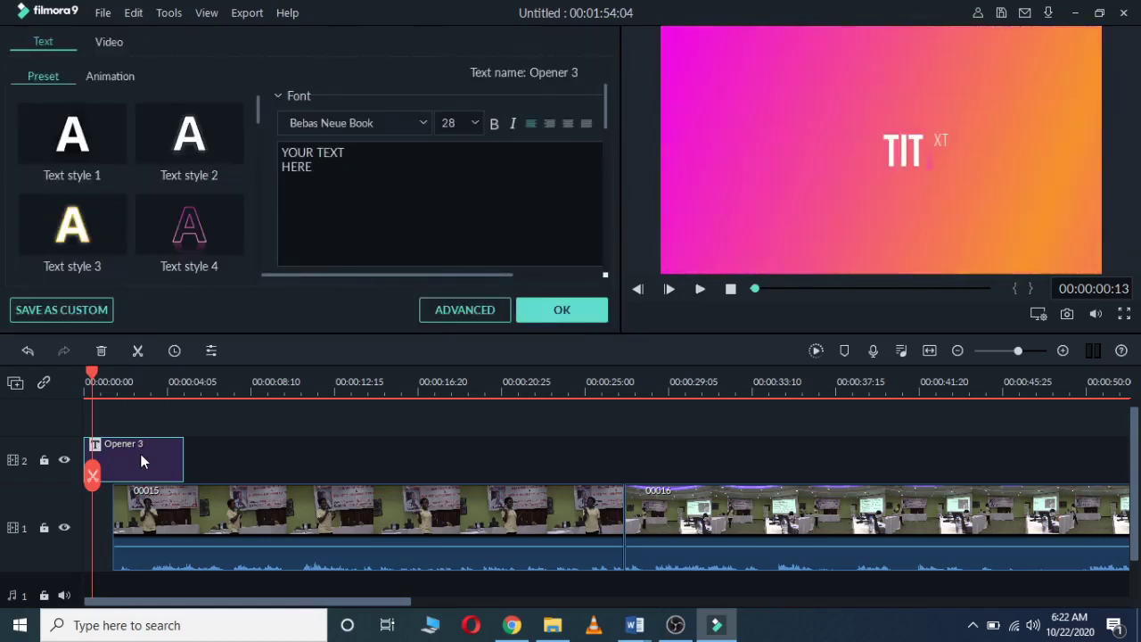
pyautogui.click(337, 168)
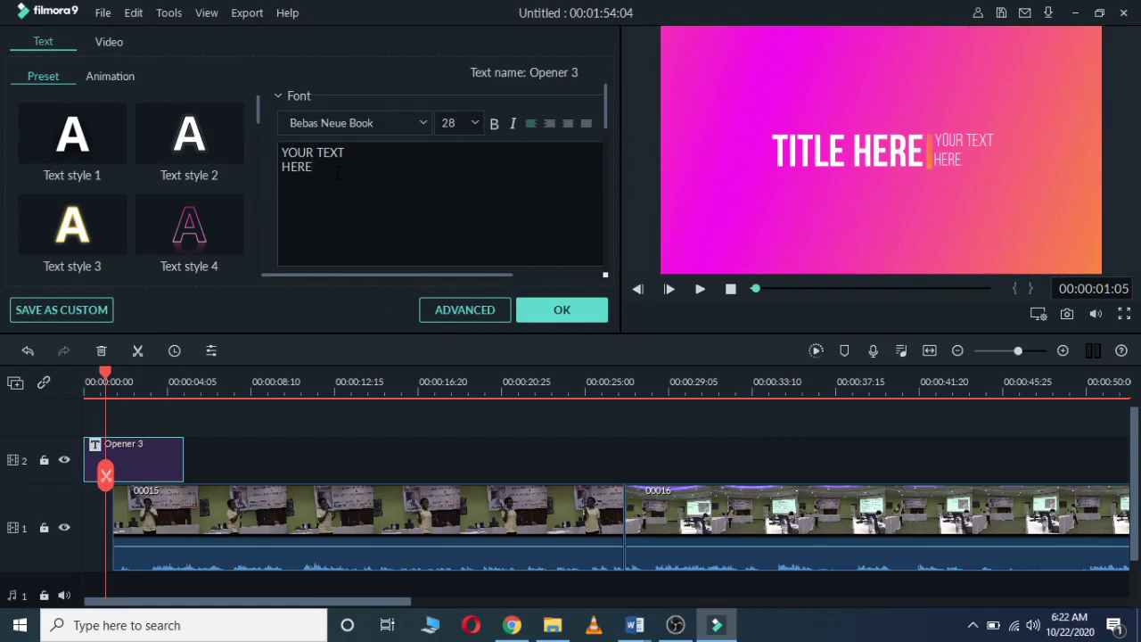
pyautogui.press('BackSpace')
pyautogui.press('BackSpace')
pyautogui.press('BackSpace')
pyautogui.press('BackSpace')
pyautogui.press('BackSpace')
pyautogui.press('BackSpace')
pyautogui.press('BackSpace')
pyautogui.press('BackSpace')
pyautogui.press('BackSpace')
pyautogui.press('BackSpace')
pyautogui.press('BackSpace')
pyautogui.press('BackSpace')
pyautogui.press('BackSpace')
pyautogui.press('BackSpace')
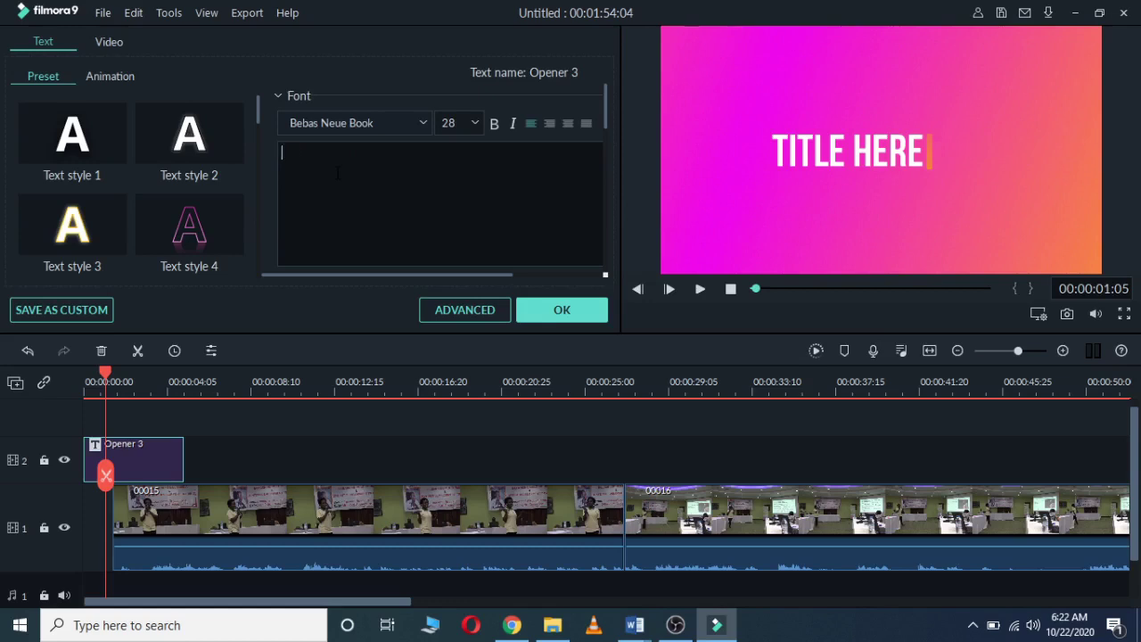
pyautogui.click(854, 149)
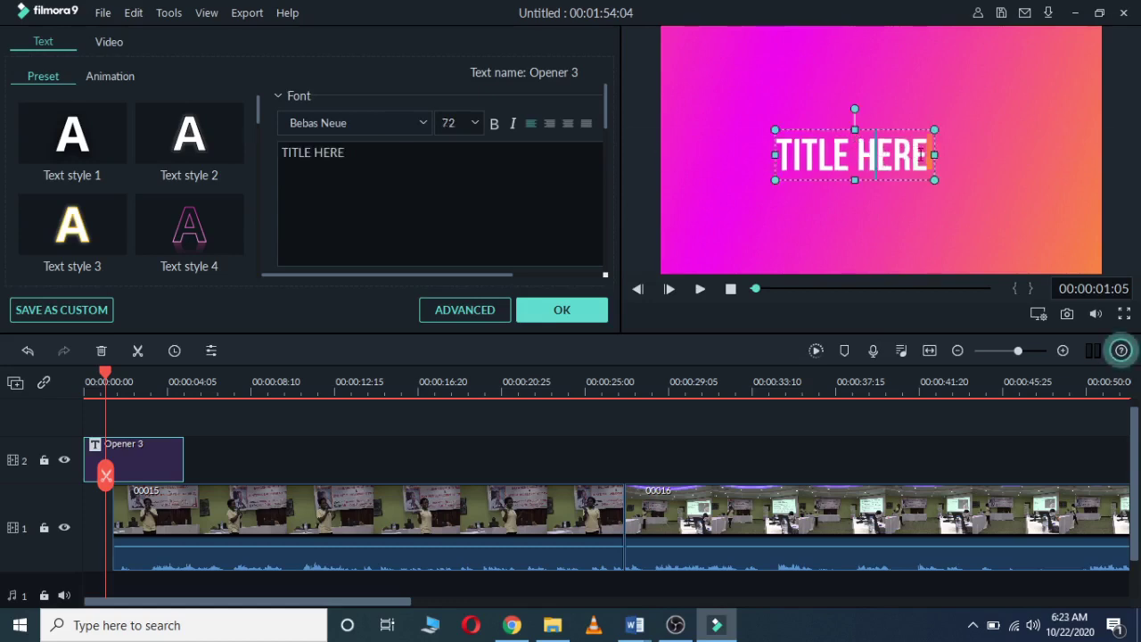
pyautogui.press('BackSpace')
pyautogui.press('BackSpace')
pyautogui.press('BackSpace')
pyautogui.press('BackSpace')
pyautogui.press('BackSpace')
pyautogui.press('BackSpace')
pyautogui.press('BackSpace')
pyautogui.press('BackSpace')
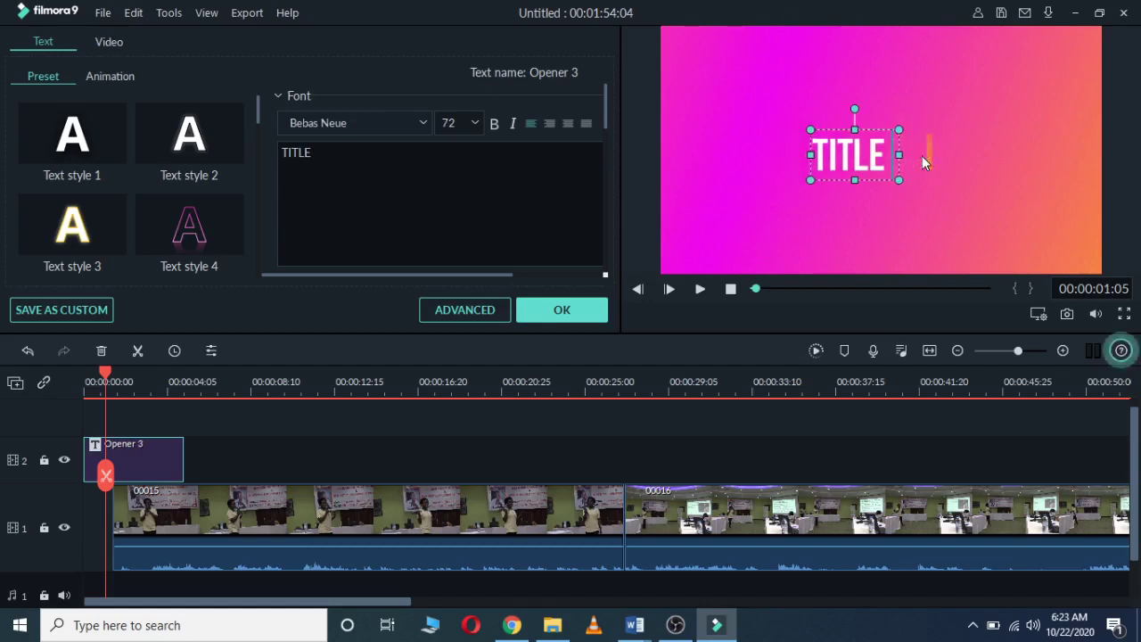
pyautogui.press('BackSpace')
pyautogui.press('BackSpace')
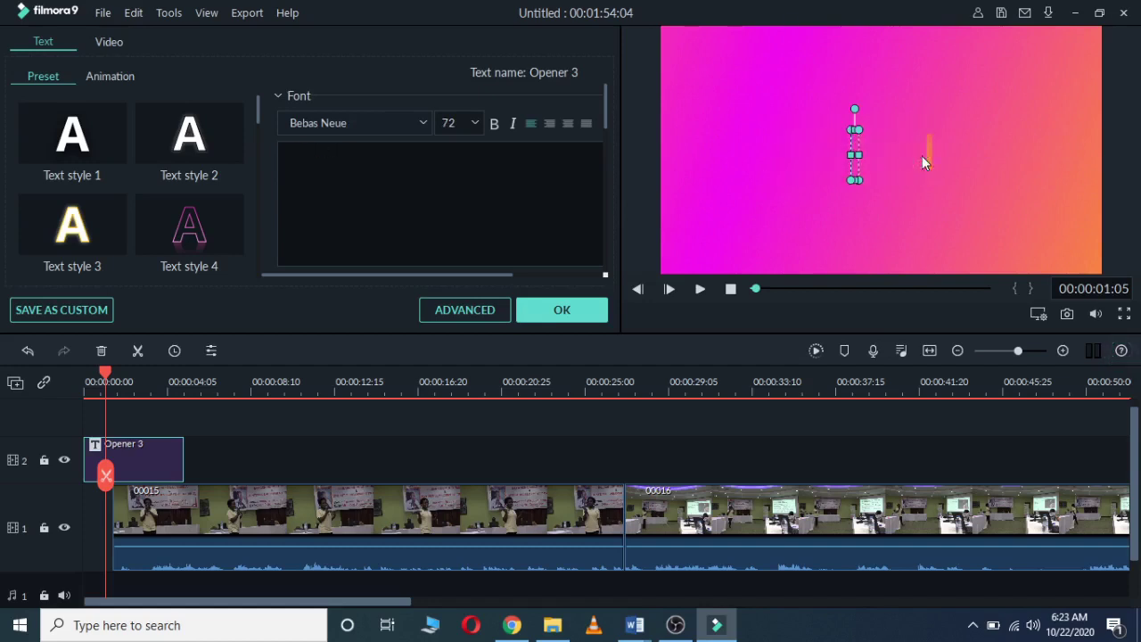
pyautogui.write('Di')
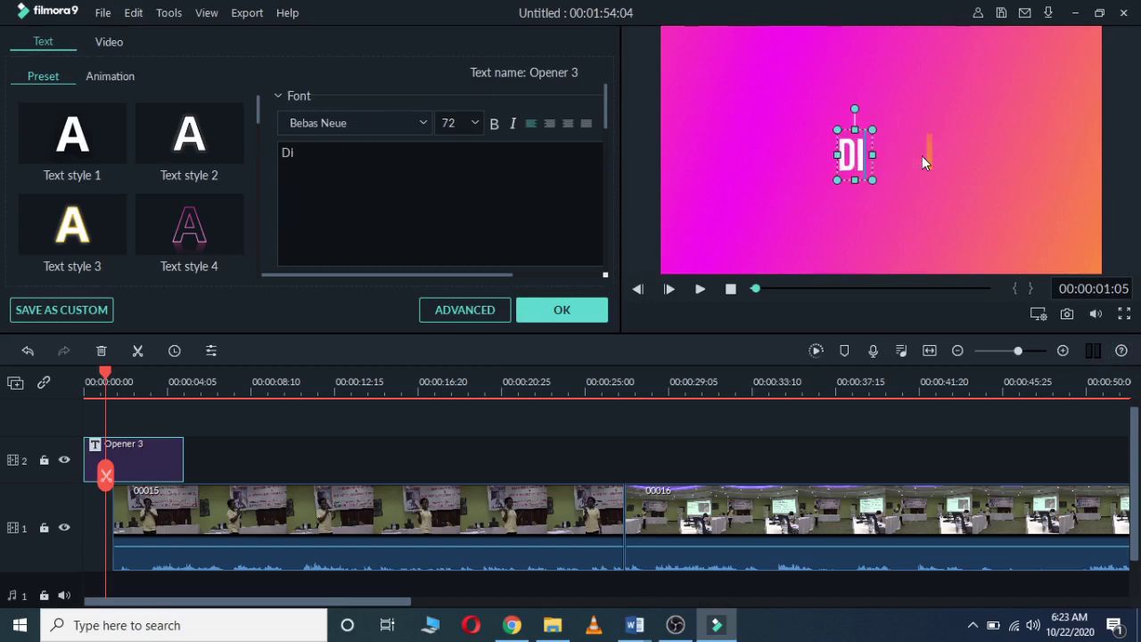
pyautogui.write('gitla')
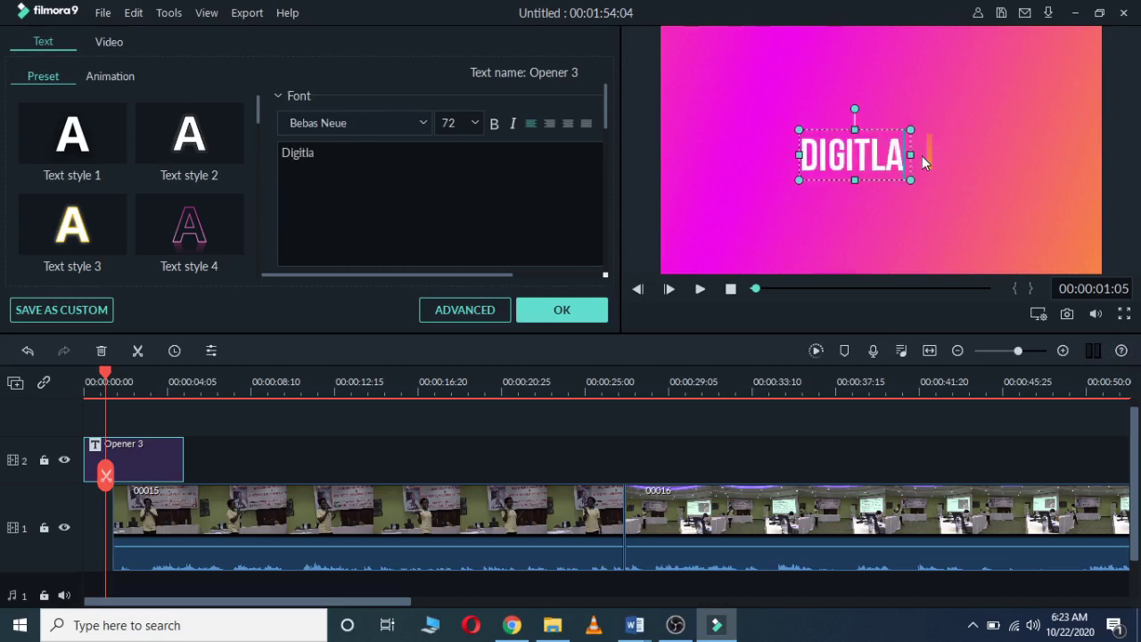
pyautogui.press('BackSpace')
pyautogui.press('BackSpace')
pyautogui.press('BackSpace')
pyautogui.write('tal')
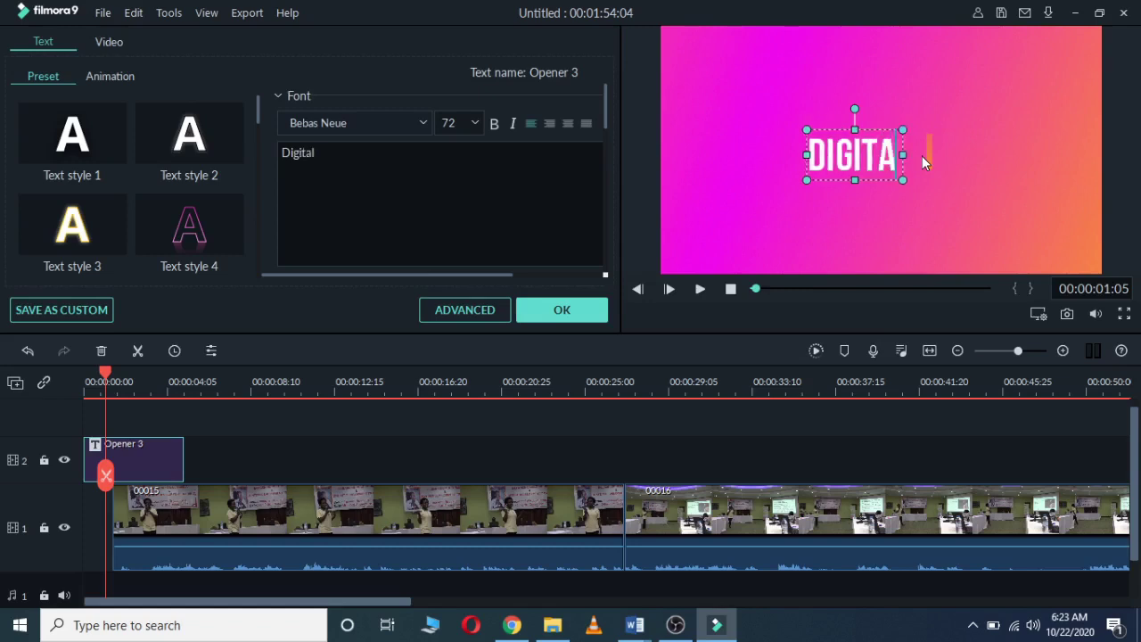
pyautogui.write(' training')
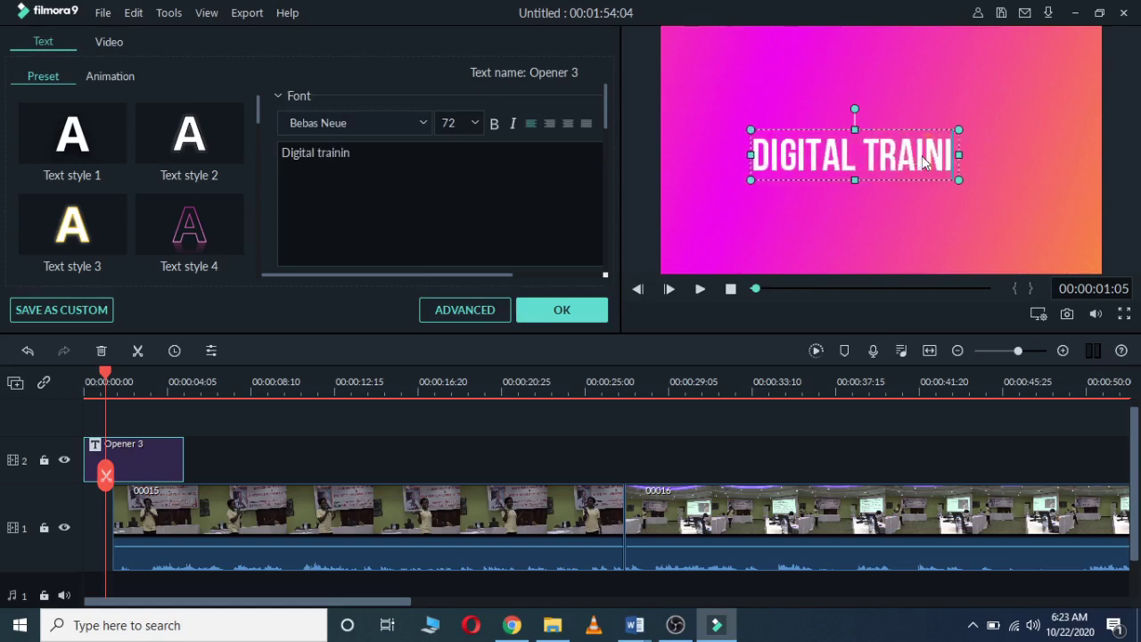
# Step: Append 'FOR TEACHERS', widen the text box so the whole title fits, and confirm
pyautogui.click(1018, 167)
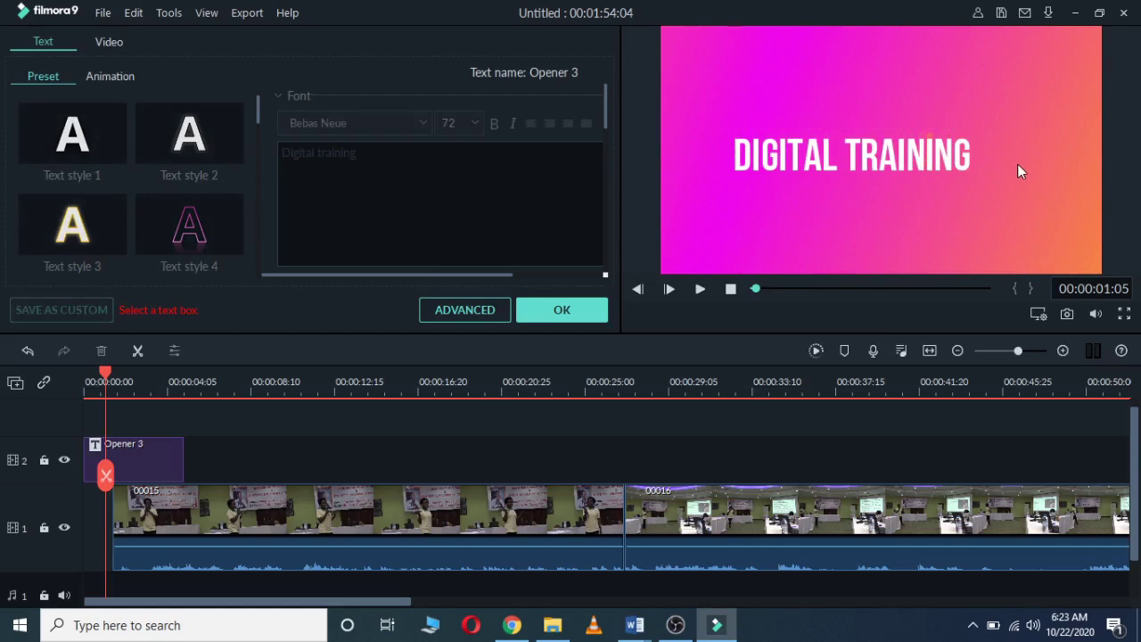
pyautogui.click(973, 156)
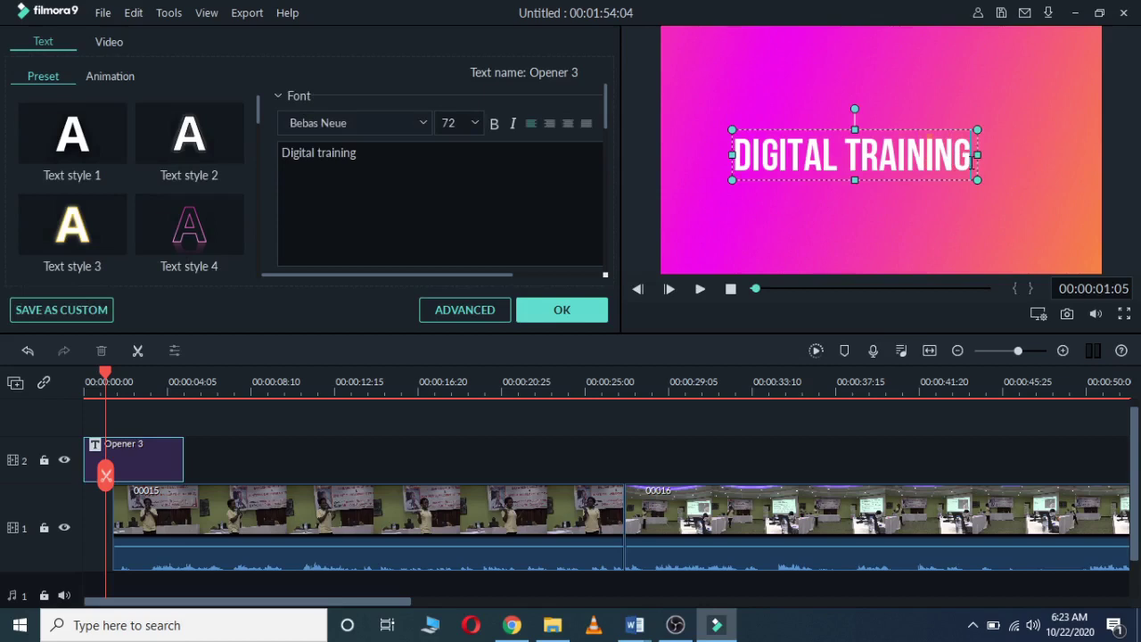
pyautogui.click(972, 161)
pyautogui.write('FO')
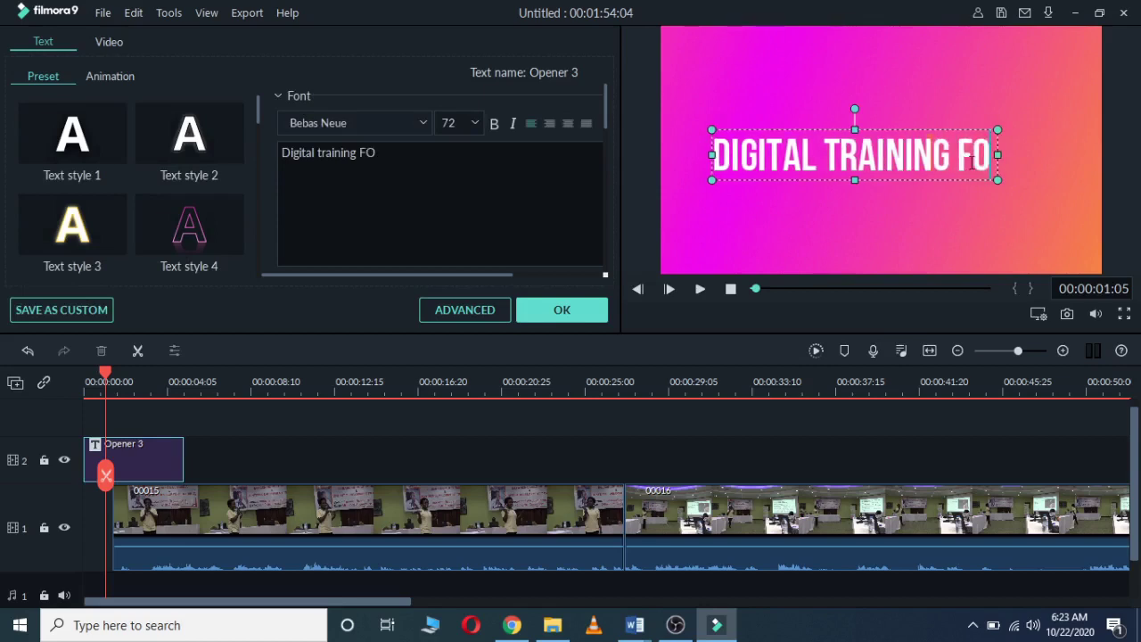
pyautogui.write('R TEA')
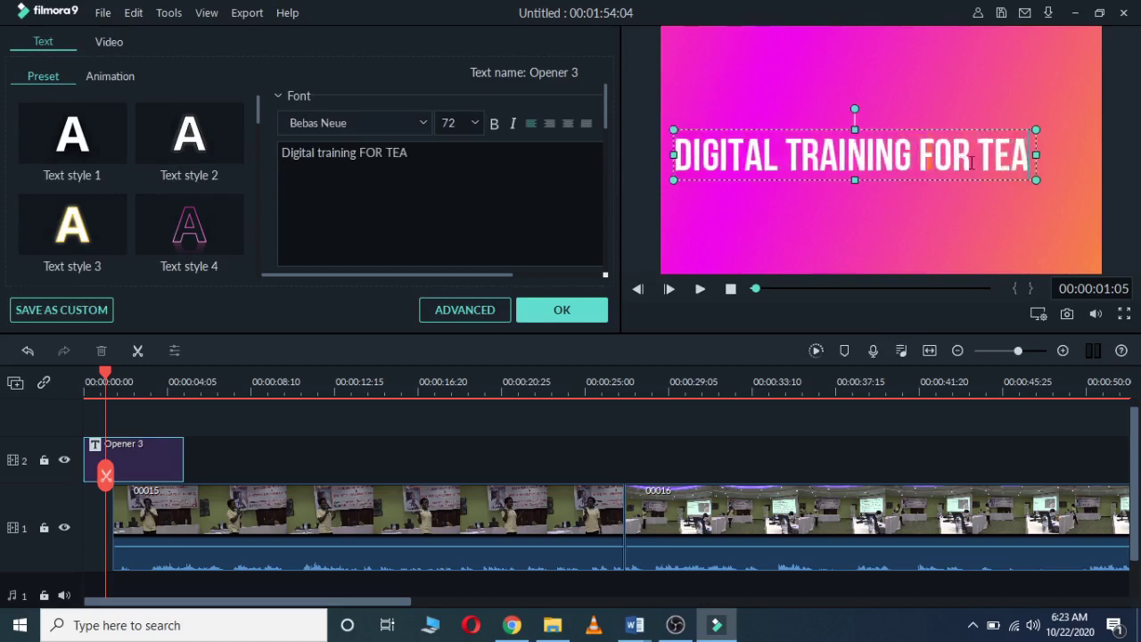
pyautogui.write('CHERS')
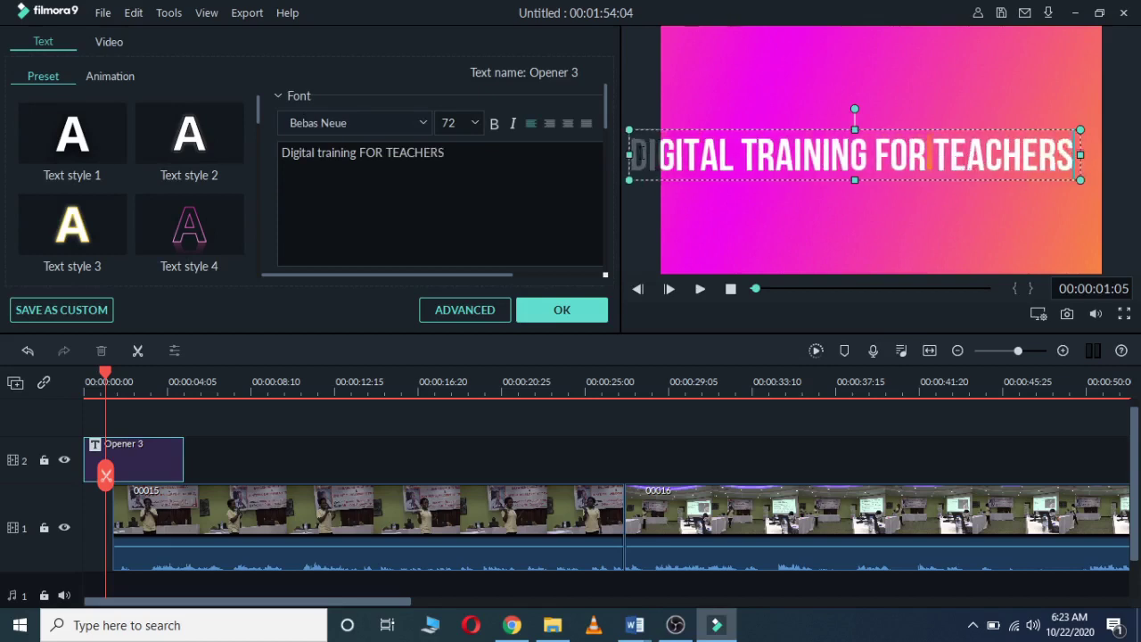
pyautogui.moveTo(629, 161); pyautogui.dragTo(681, 159)
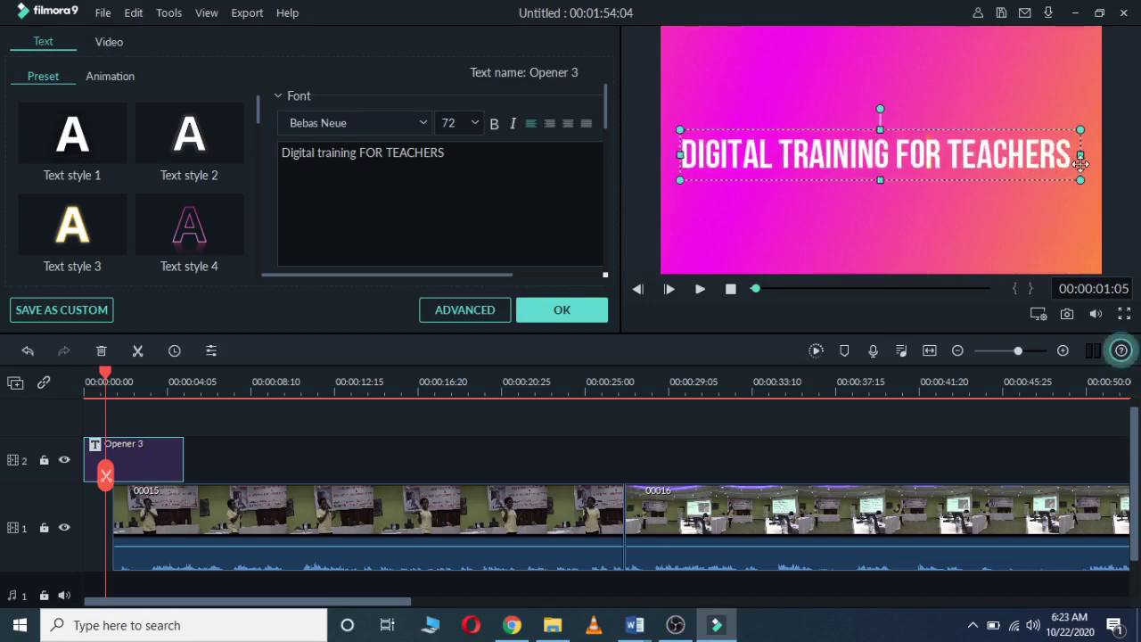
pyautogui.click(562, 311)
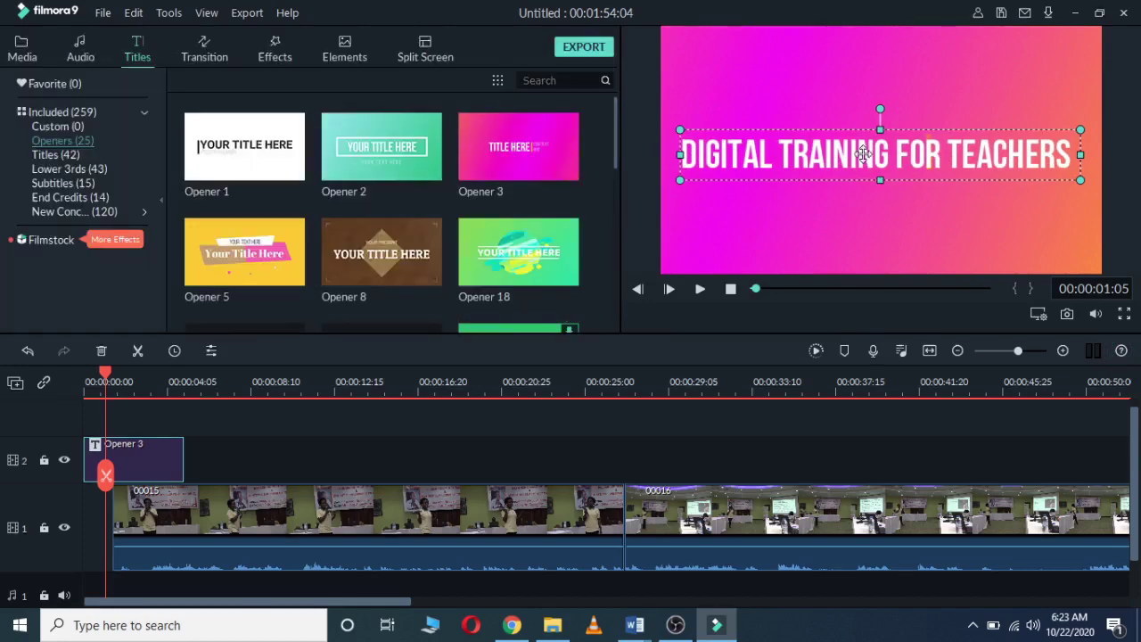
# Step: Apply the yellow Text style 8 preset to the DIGITAL TRAINING FOR TEACHERS title
pyautogui.doubleClick(854, 161)
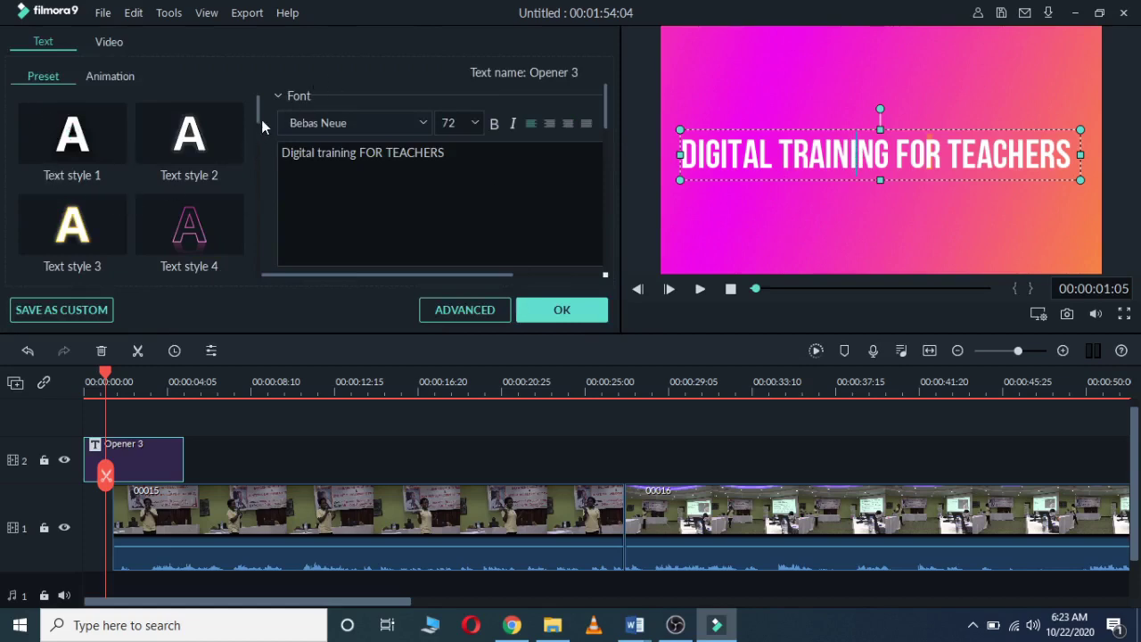
pyautogui.moveTo(260, 116); pyautogui.dragTo(259, 162)
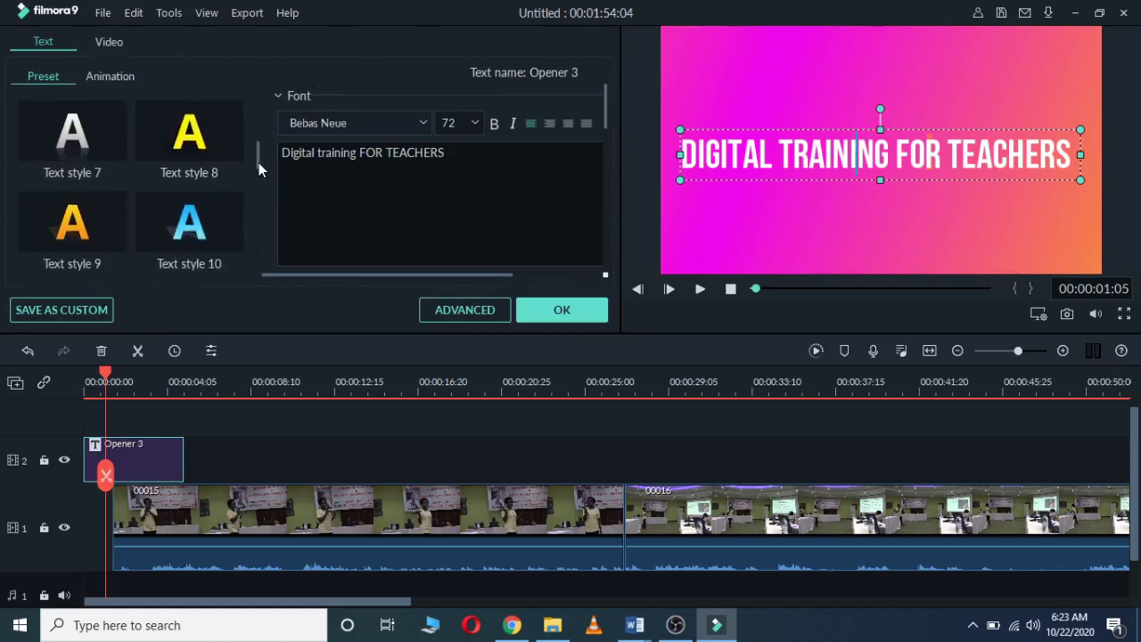
pyautogui.click(206, 134)
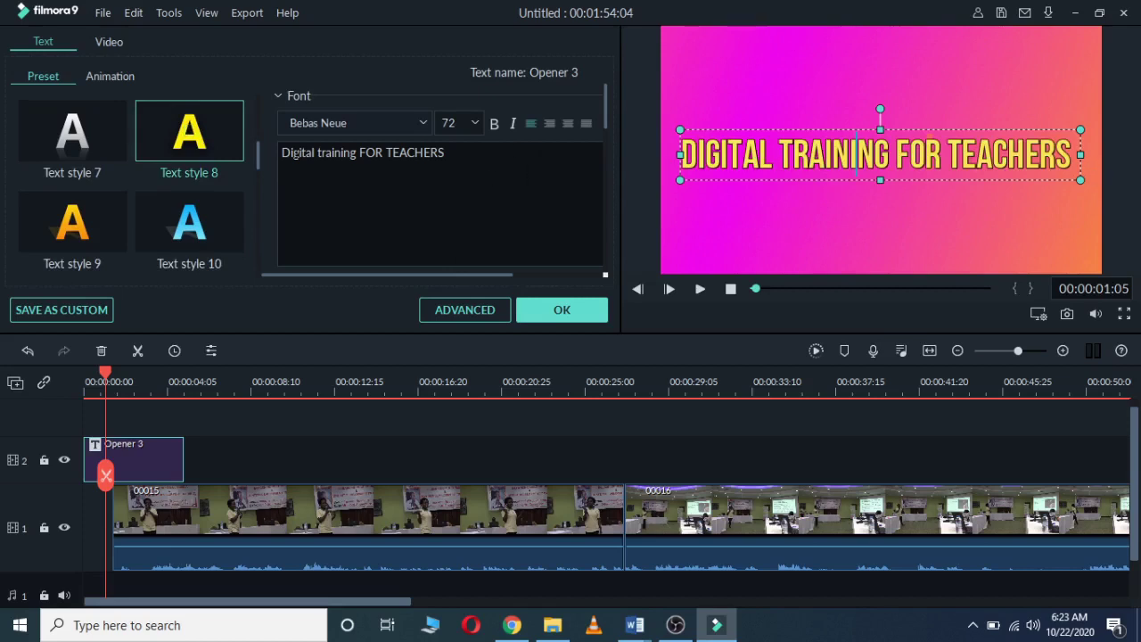
# Step: Apply and preview the Wavy style title animation, then confirm with OK
pyautogui.click(111, 77)
pyautogui.click(108, 77)
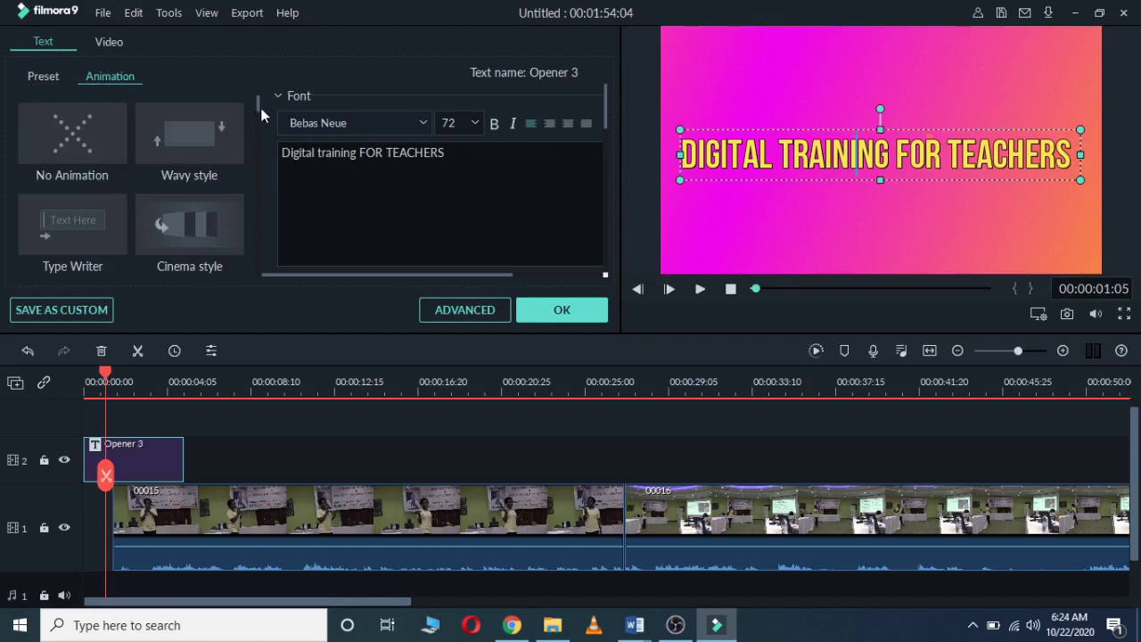
pyautogui.moveTo(258, 104); pyautogui.dragTo(256, 102)
pyautogui.moveTo(189, 130)
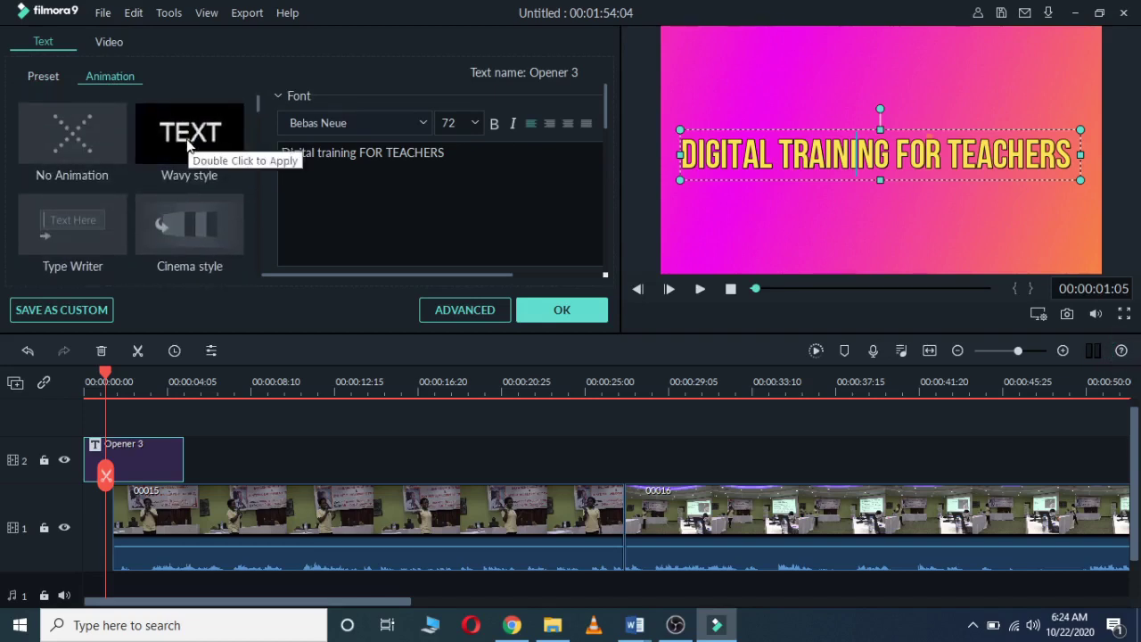
pyautogui.doubleClick(189, 134)
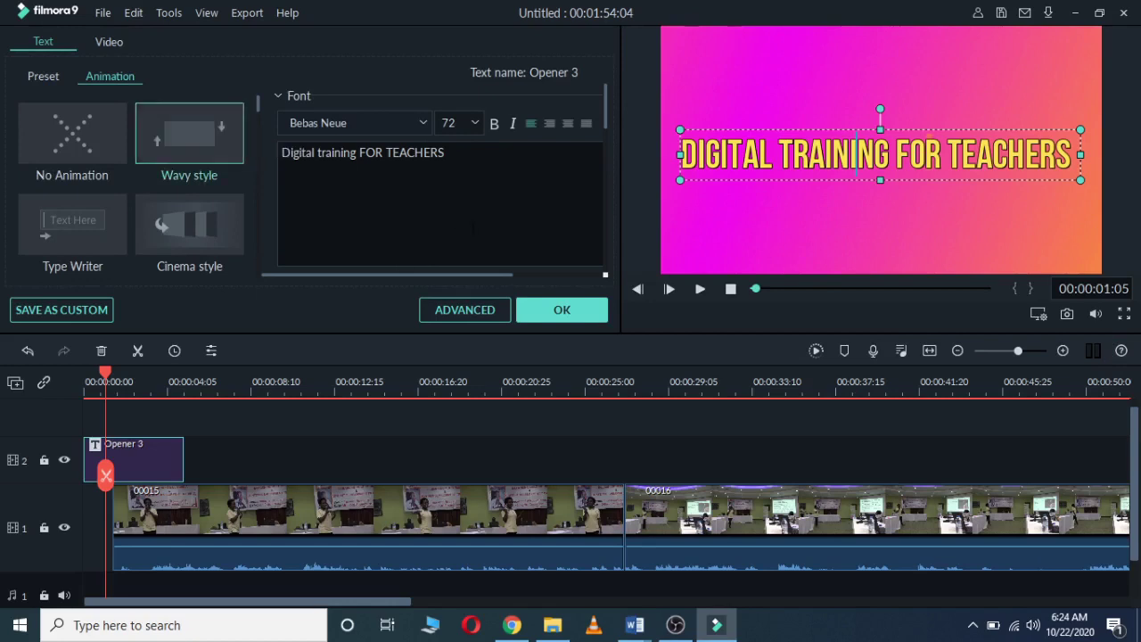
pyautogui.doubleClick(192, 134)
pyautogui.click(562, 310)
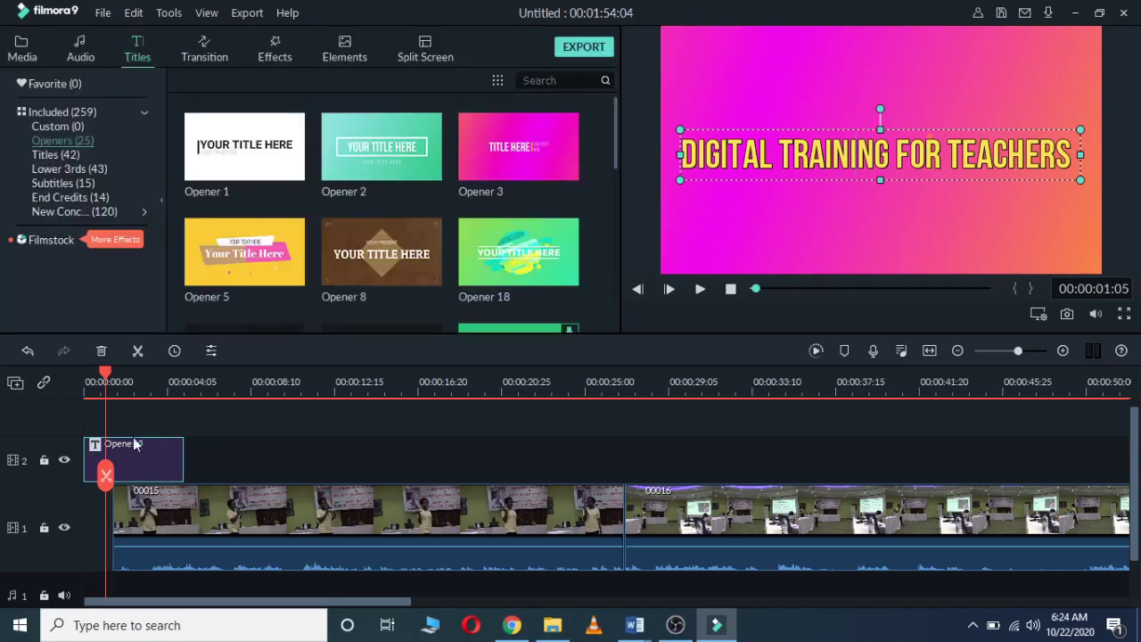
# Step: Preview the title, then move clips 00016 and 00015 right so 00015 follows the title
pyautogui.click(96, 376)
pyautogui.moveTo(95, 376); pyautogui.dragTo(85, 376)
pyautogui.press('space')
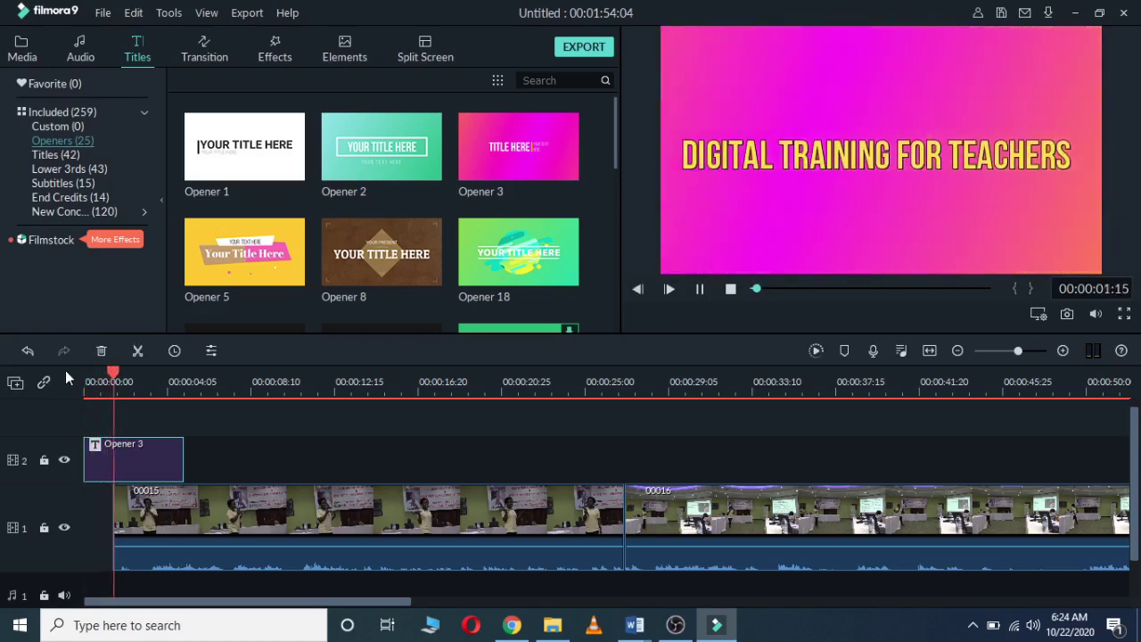
pyautogui.press('space')
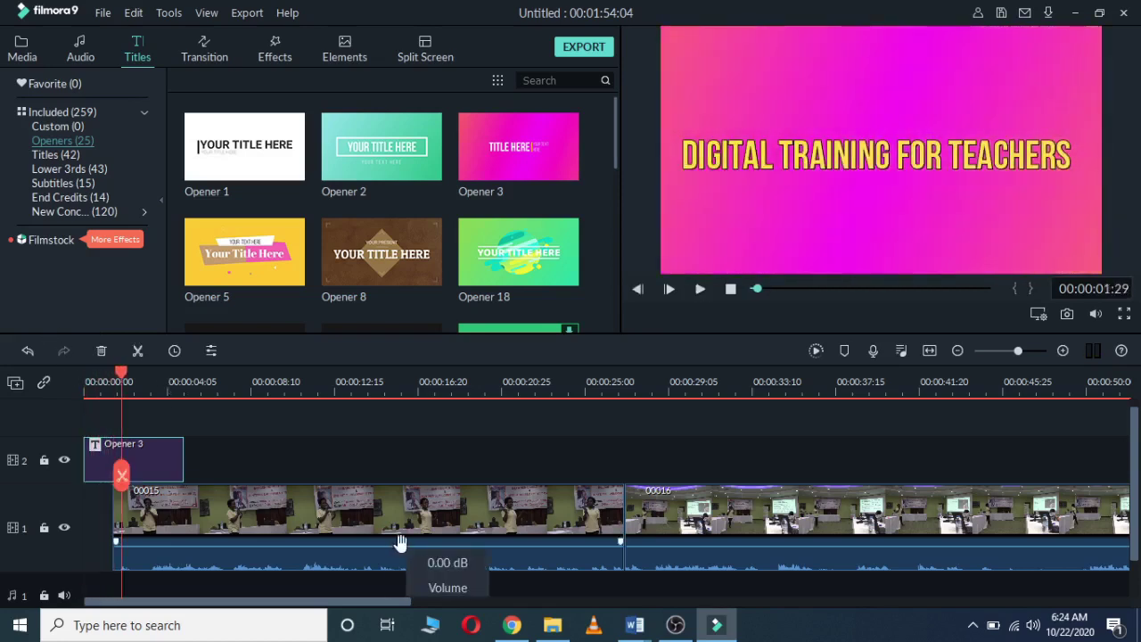
pyautogui.moveTo(416, 603); pyautogui.dragTo(560, 629)
pyautogui.moveTo(418, 522); pyautogui.dragTo(783, 520)
pyautogui.moveTo(439, 601); pyautogui.dragTo(251, 573)
pyautogui.moveTo(283, 507); pyautogui.dragTo(364, 511)
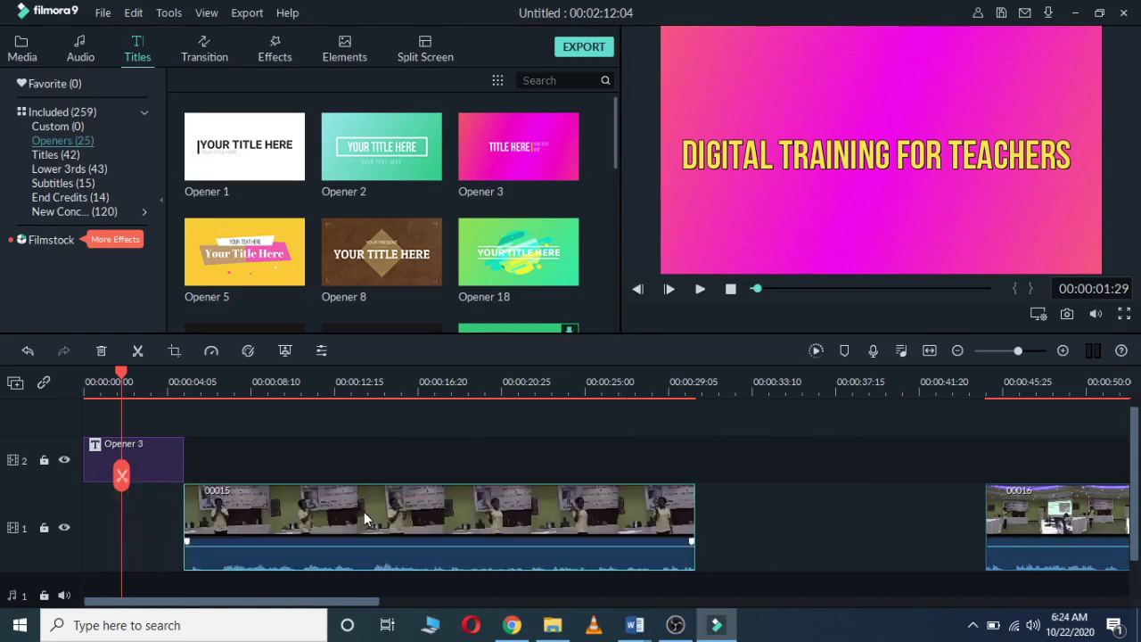
pyautogui.press('space')
pyautogui.press('space')
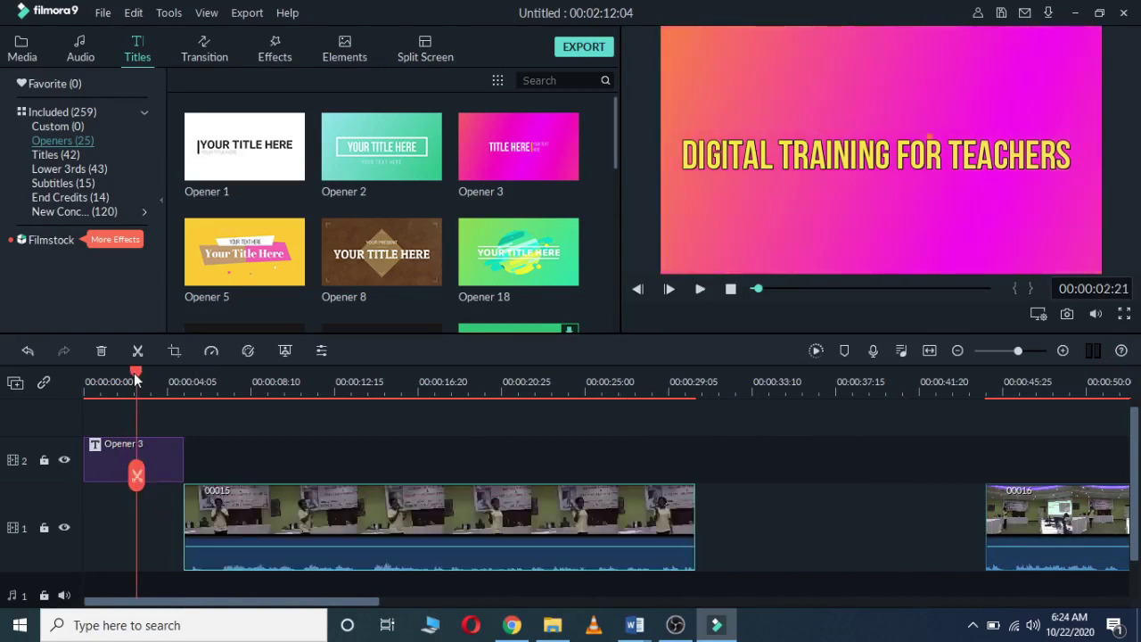
# Step: Shorten the Opener 3 title clip from its right edge and replay from the start
pyautogui.moveTo(135, 380); pyautogui.dragTo(69, 377)
pyautogui.press('space')
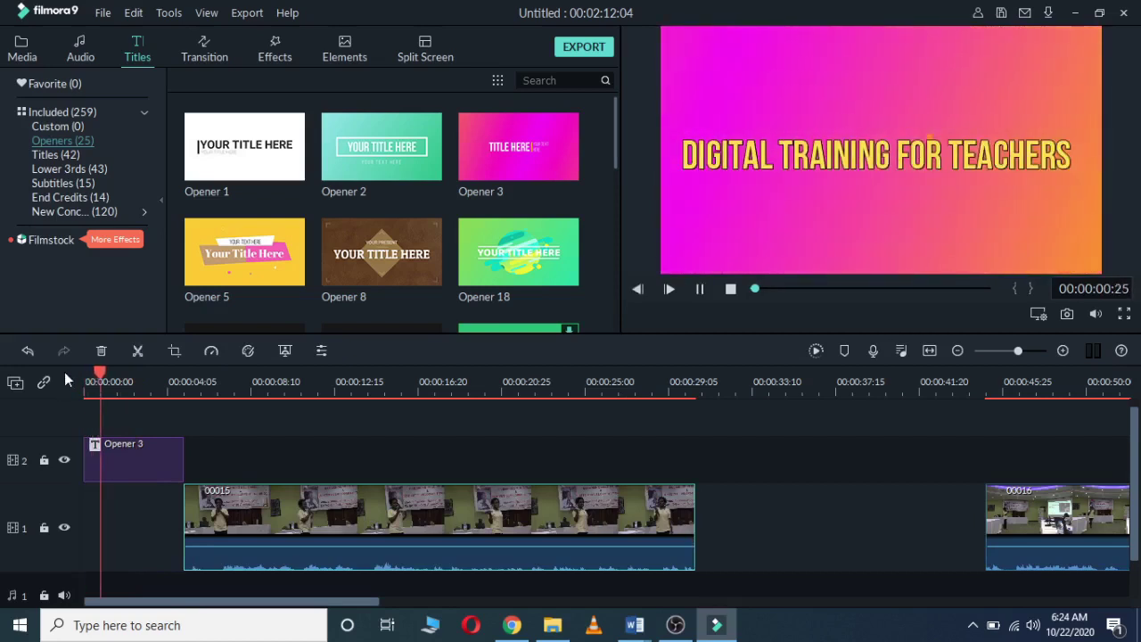
pyautogui.press('space')
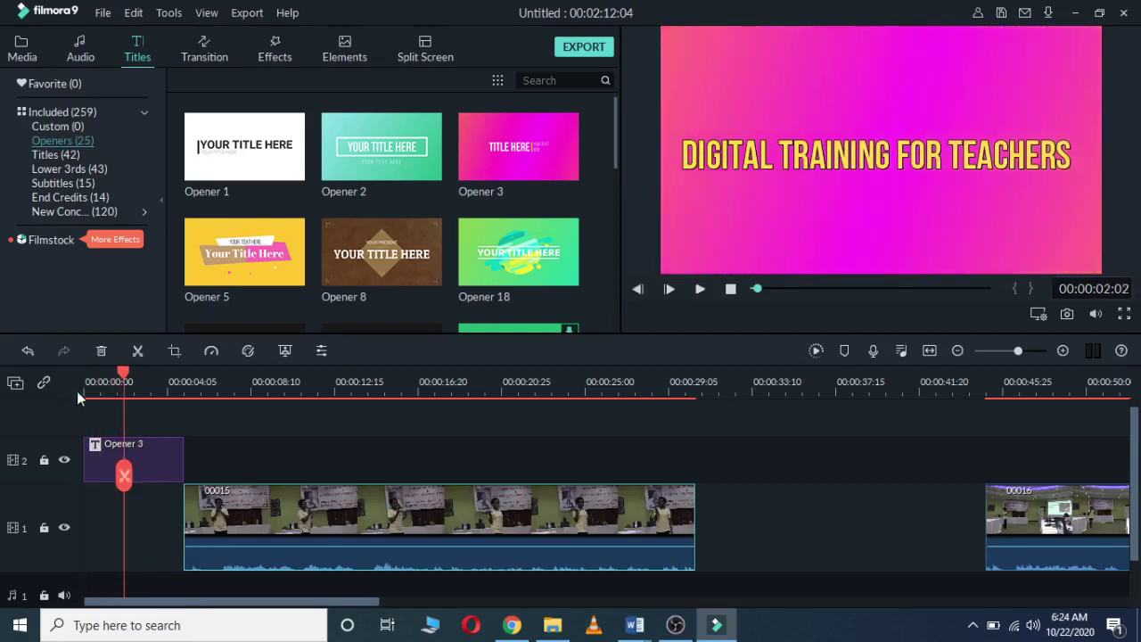
pyautogui.click(180, 449)
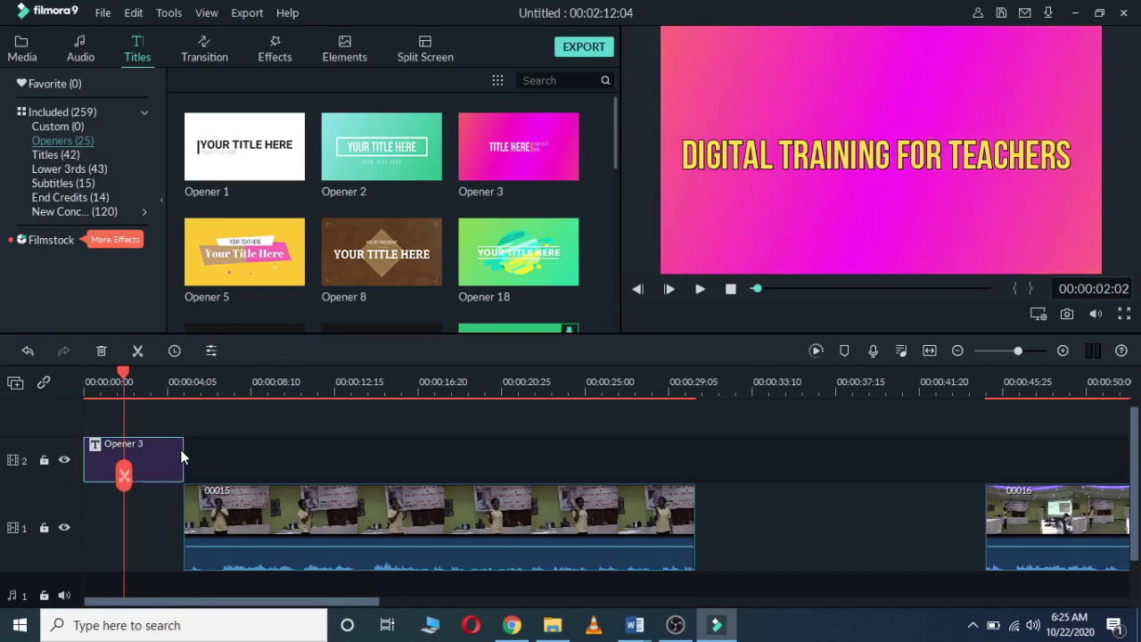
pyautogui.moveTo(183, 451); pyautogui.dragTo(132, 458)
pyautogui.moveTo(123, 375); pyautogui.dragTo(45, 382)
pyautogui.press('space')
pyautogui.press('space')
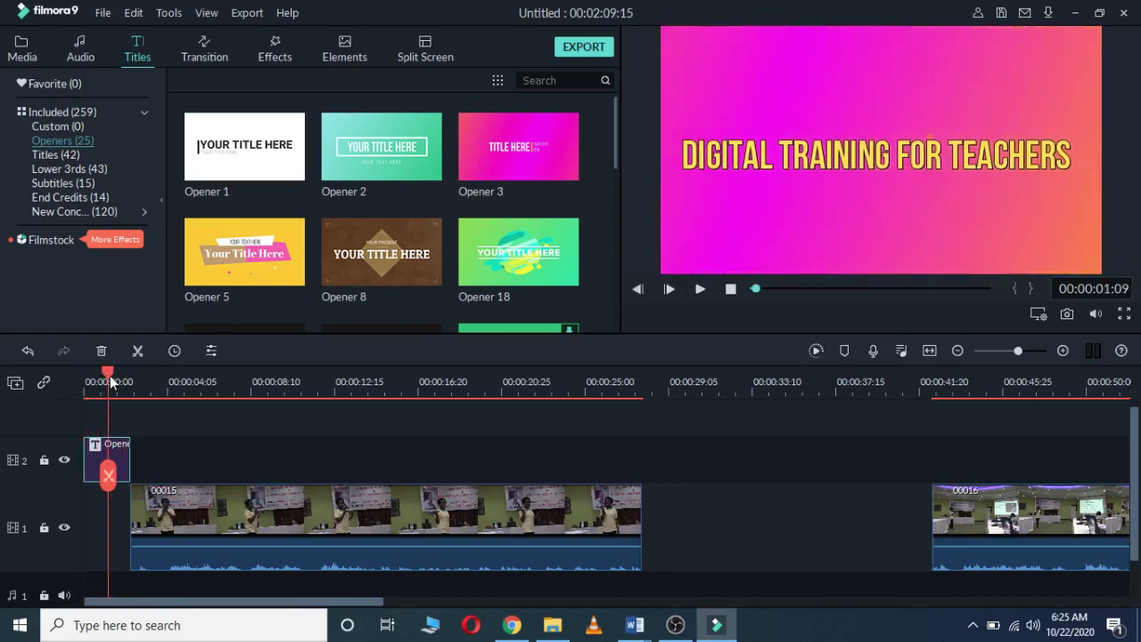
# Step: Move clip 00015 to about five seconds and set the title to 00:00:03:10, then replay
pyautogui.moveTo(114, 381); pyautogui.dragTo(72, 378)
pyautogui.press('space')
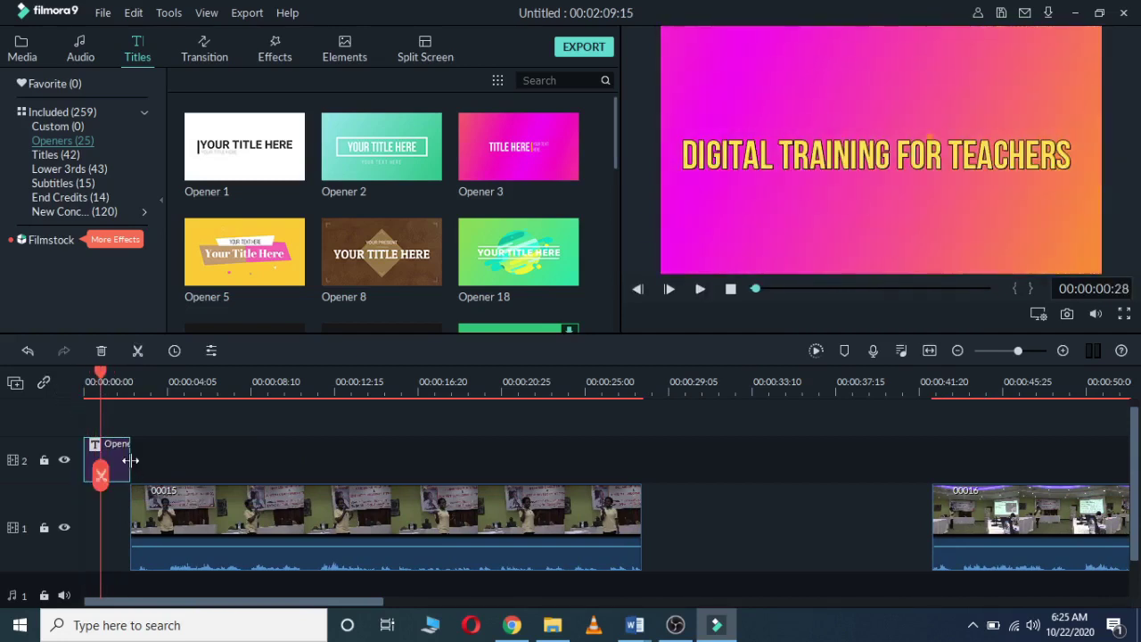
pyautogui.moveTo(212, 514); pyautogui.dragTo(285, 518)
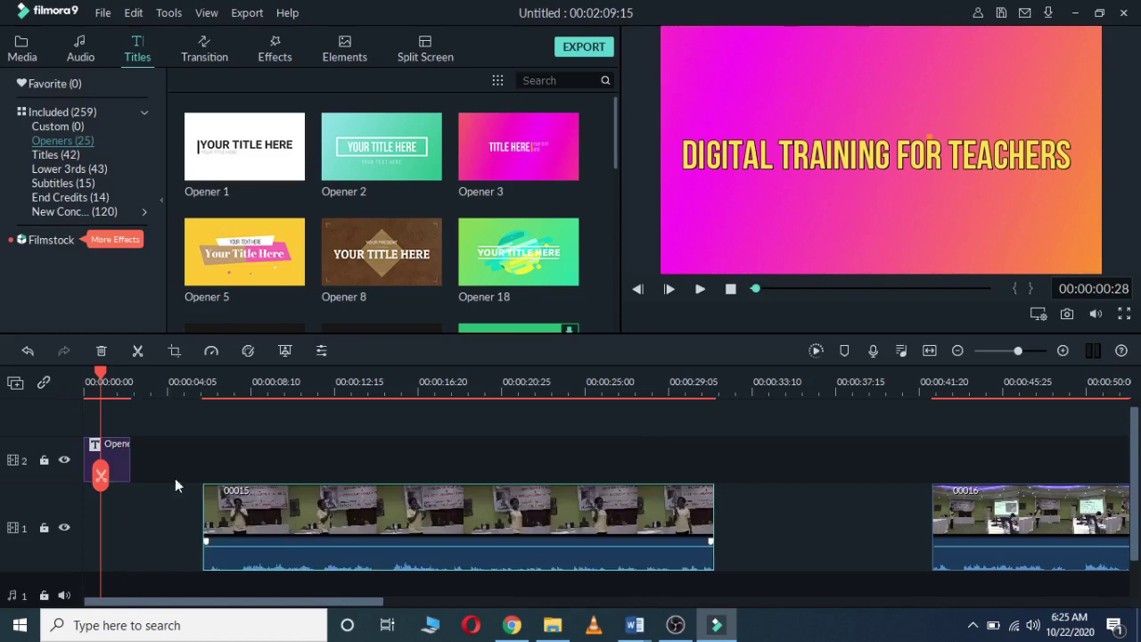
pyautogui.click(123, 459)
pyautogui.moveTo(131, 459); pyautogui.dragTo(158, 470)
pyautogui.press('space')
pyautogui.press('space')
pyautogui.moveTo(122, 368); pyautogui.dragTo(60, 367)
pyautogui.press('space')
pyautogui.press('space')
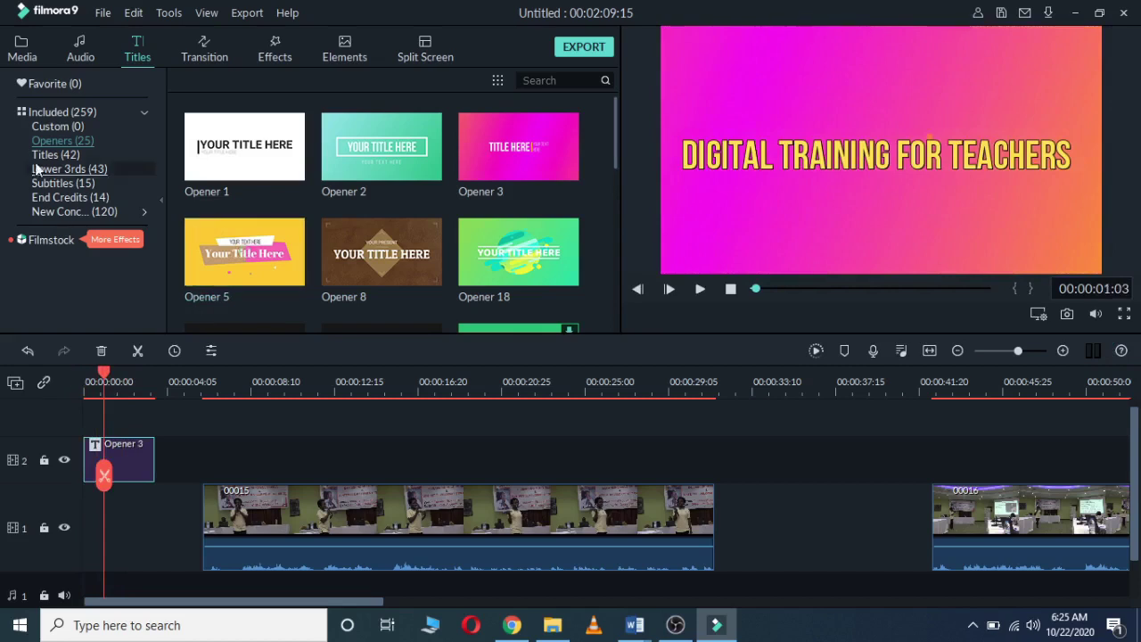
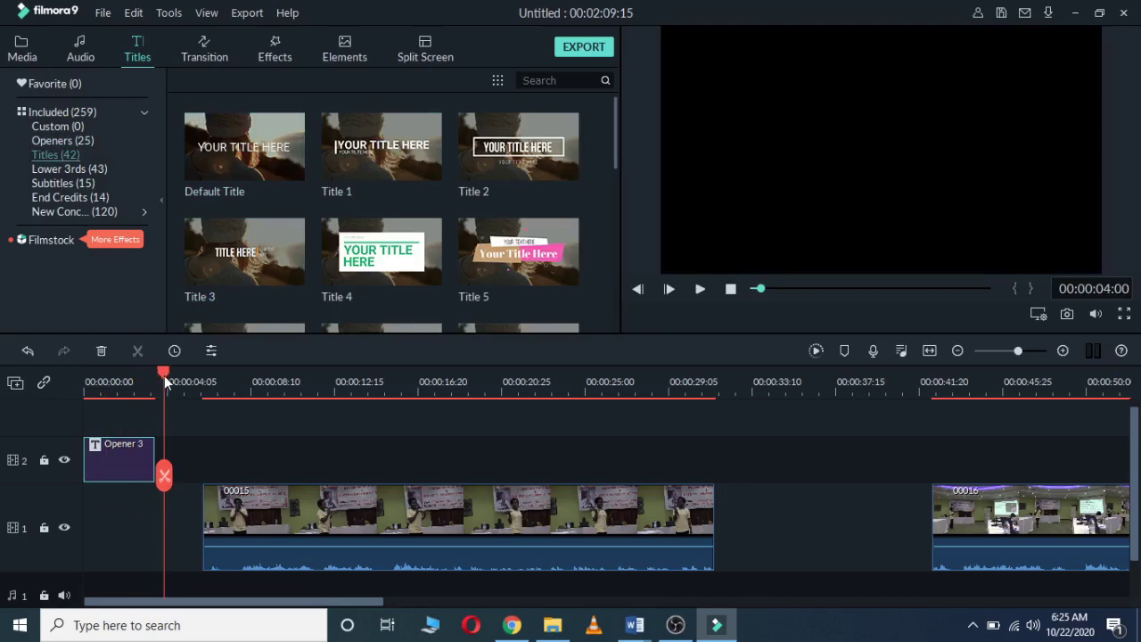
# Step: Preview the Title 2 template with the playhead just after the opener
pyautogui.moveTo(165, 382); pyautogui.dragTo(156, 376)
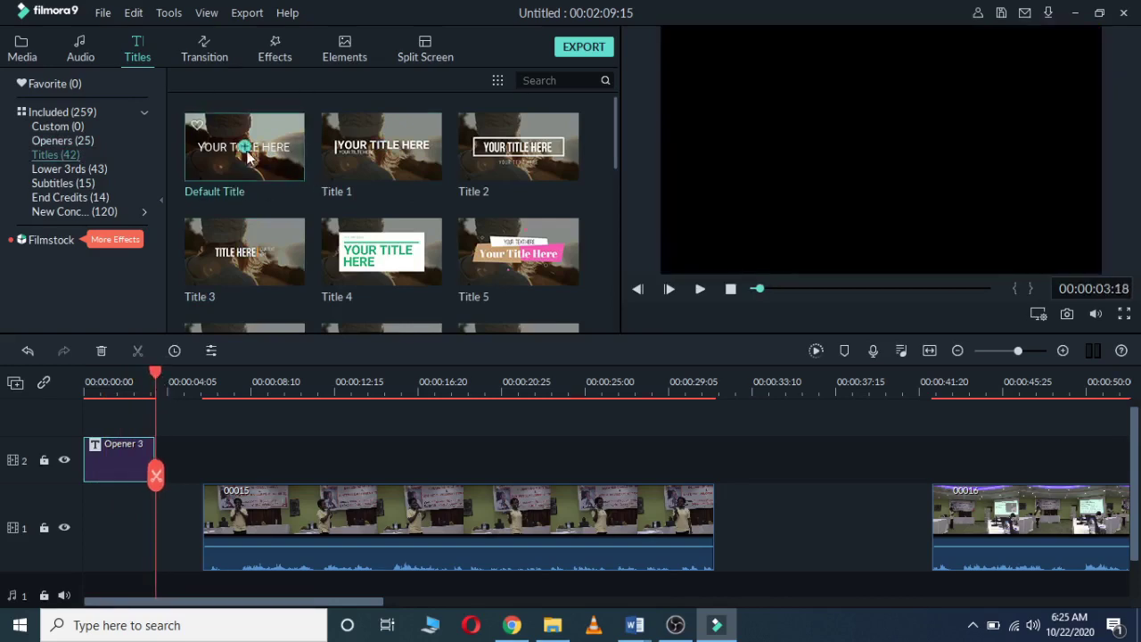
pyautogui.click(491, 152)
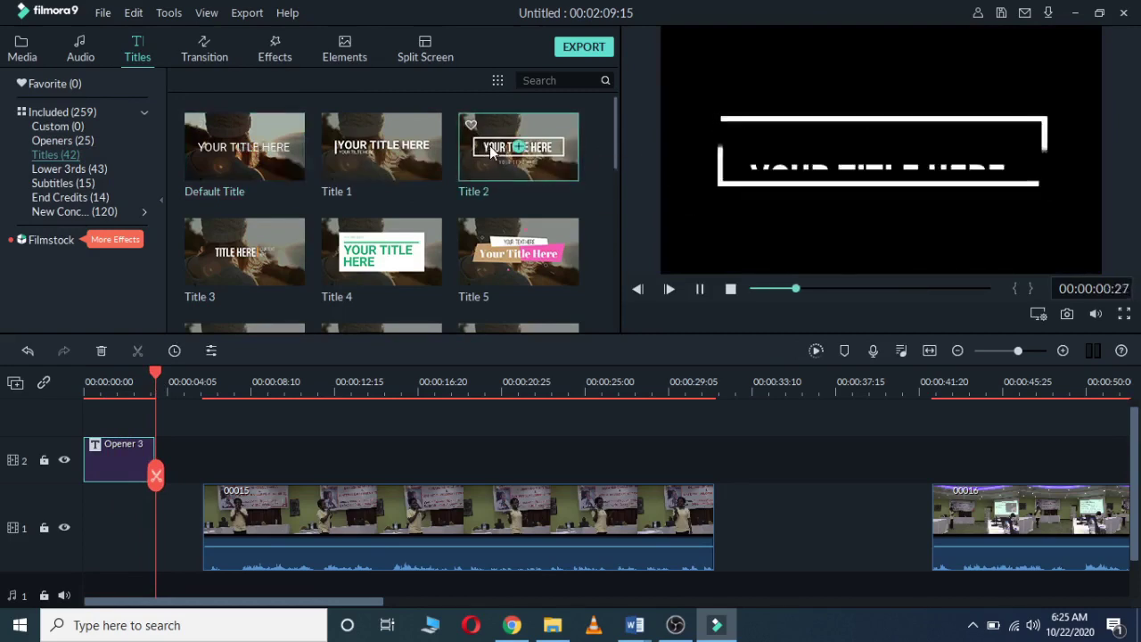
pyautogui.press('space')
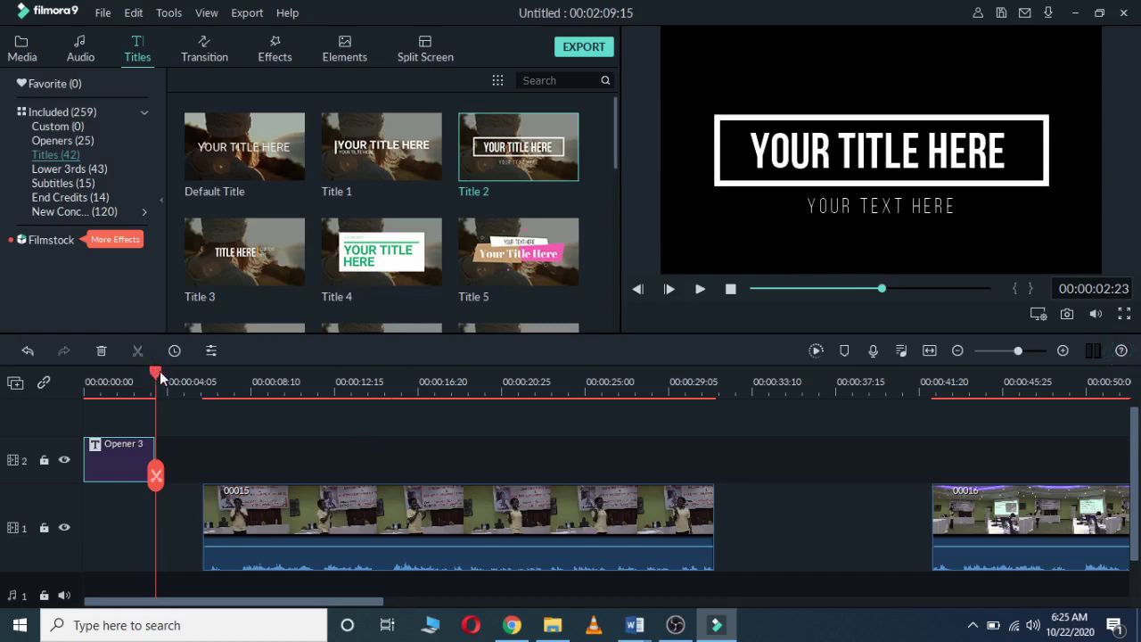
pyautogui.moveTo(156, 371); pyautogui.dragTo(162, 372)
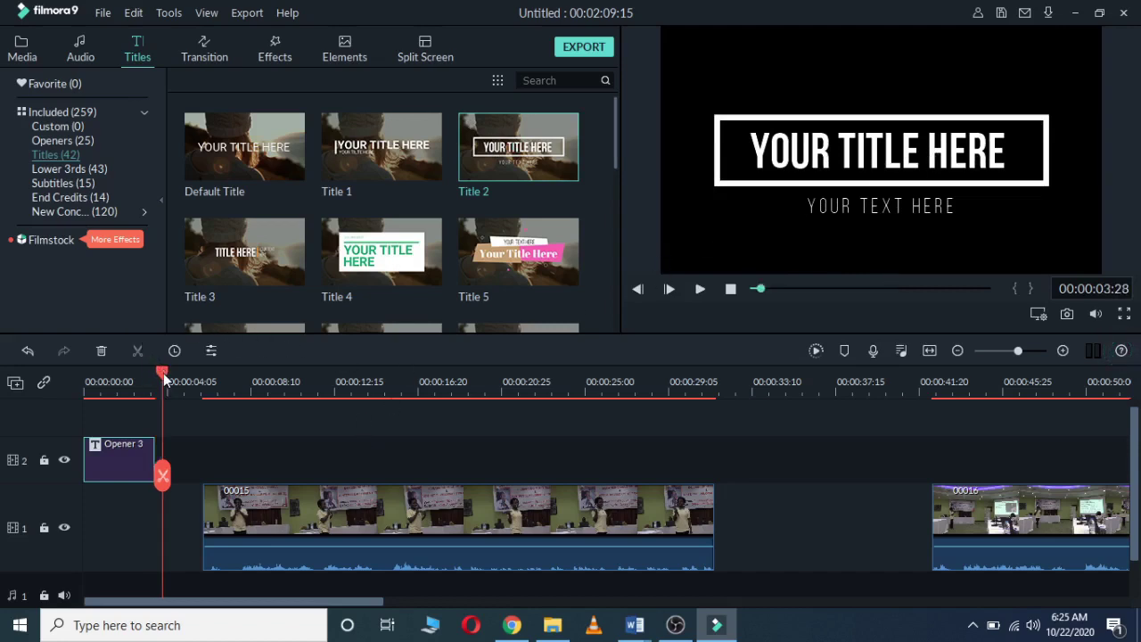
pyautogui.click(551, 154)
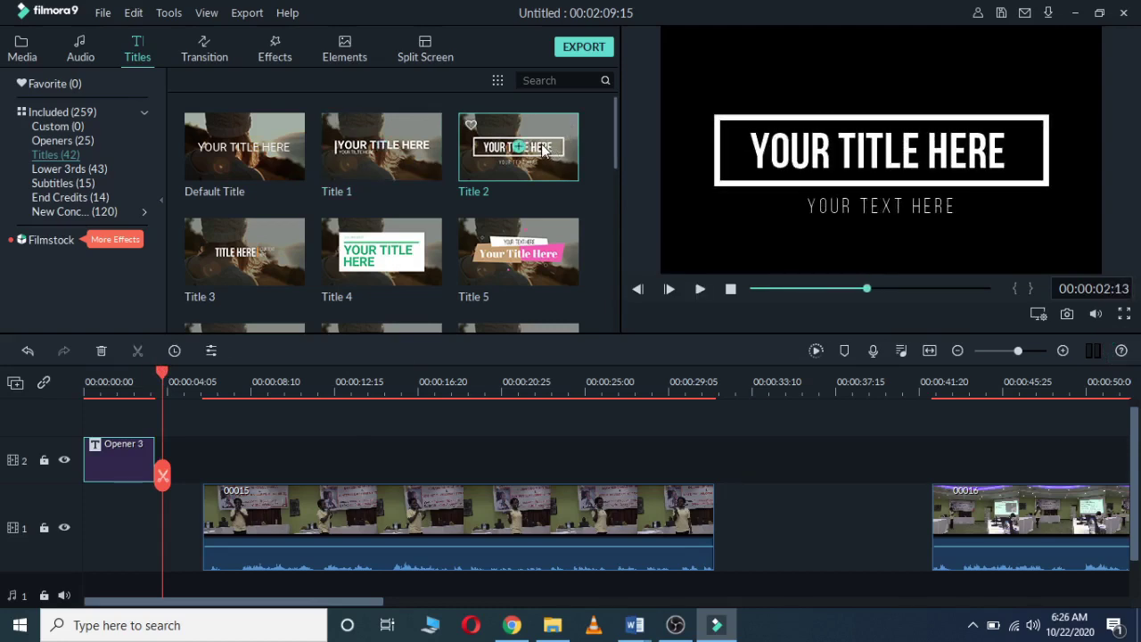
# Step: Place Title 2 on track 2 after Opener 3 and trim it to about two seconds
pyautogui.moveTo(542, 151); pyautogui.dragTo(174, 439)
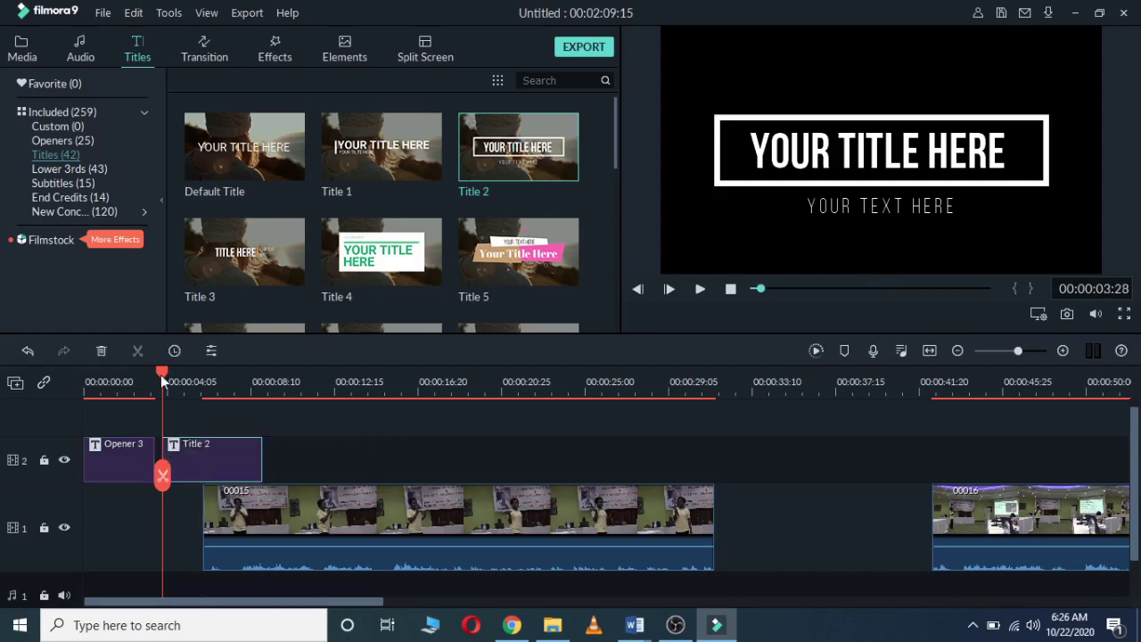
pyautogui.moveTo(162, 377); pyautogui.dragTo(150, 377)
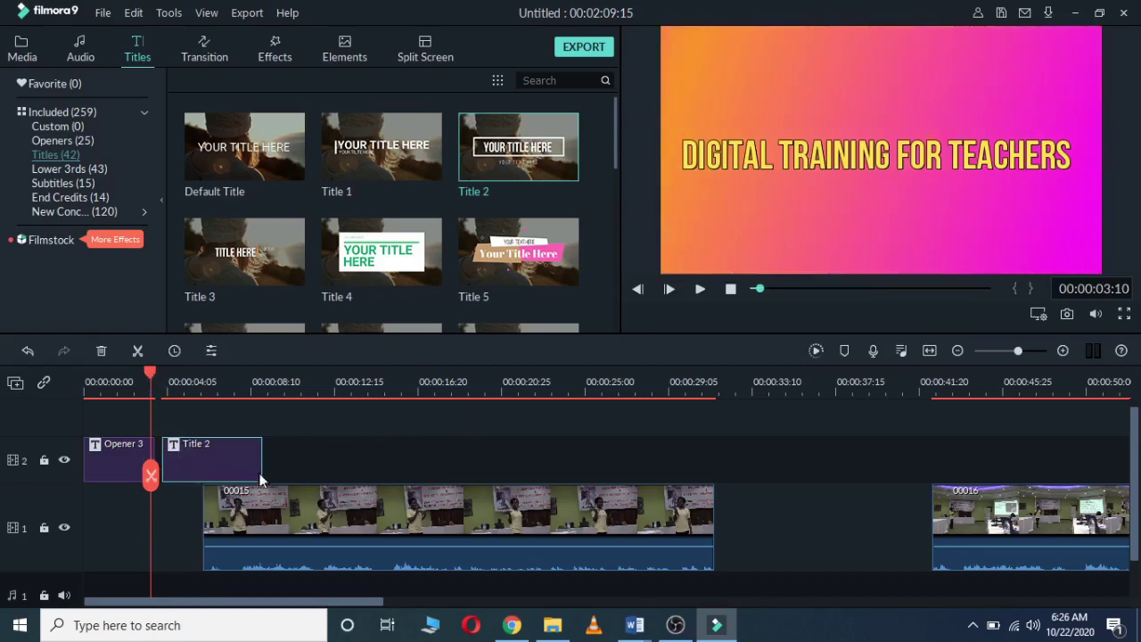
pyautogui.moveTo(262, 461); pyautogui.dragTo(208, 473)
# Step: Delete the thin sliver clip between Opener 3 and Title 2
pyautogui.doubleClick(183, 463)
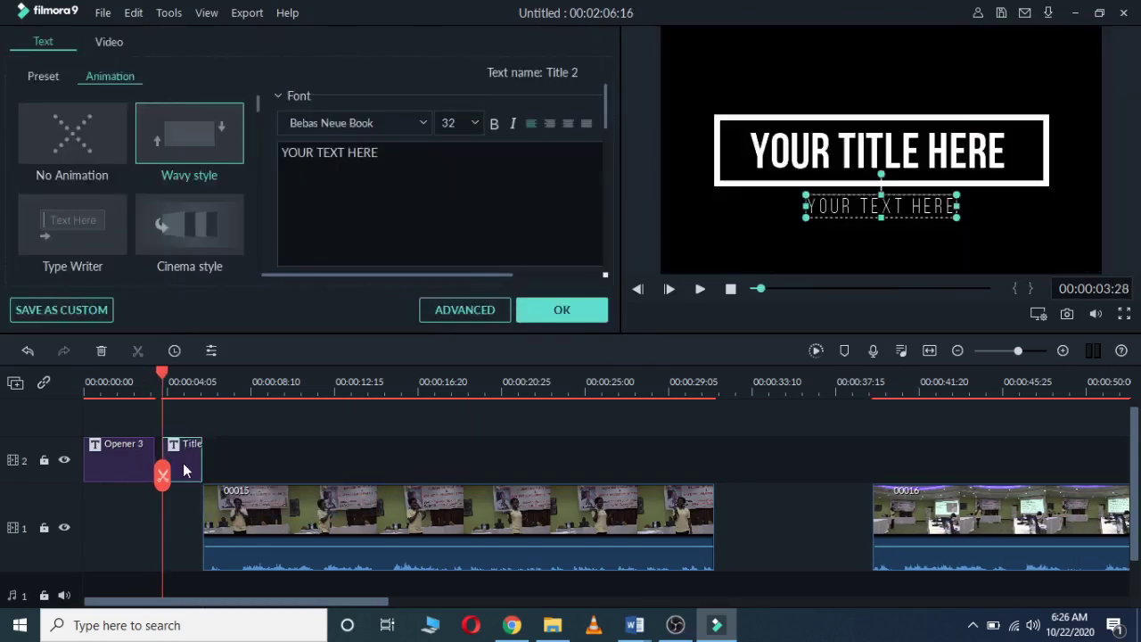
pyautogui.moveTo(163, 373); pyautogui.dragTo(137, 370)
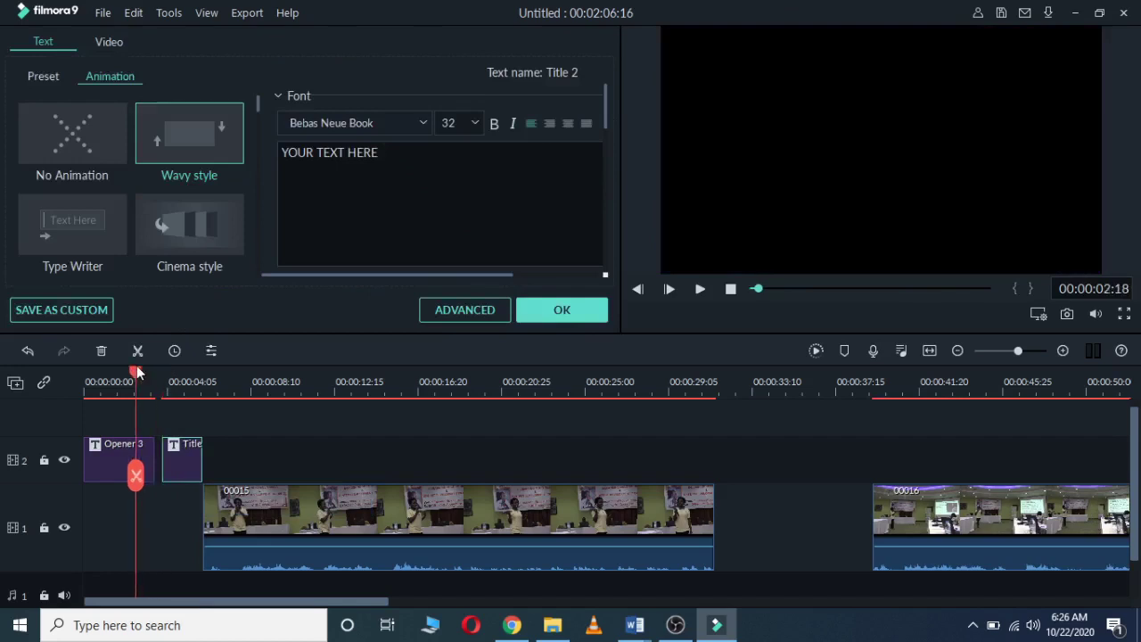
pyautogui.click(159, 463)
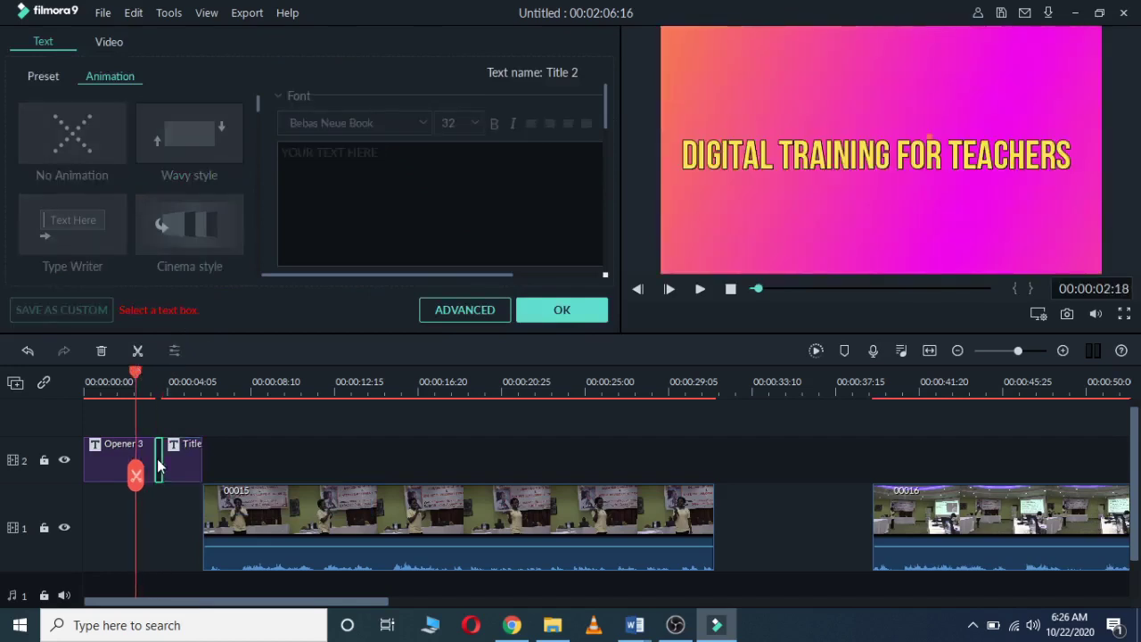
pyautogui.press('Delete')
# Step: Replace the YOUR TITLE HERE heading with 'Digital Audio Production'
pyautogui.click(186, 456)
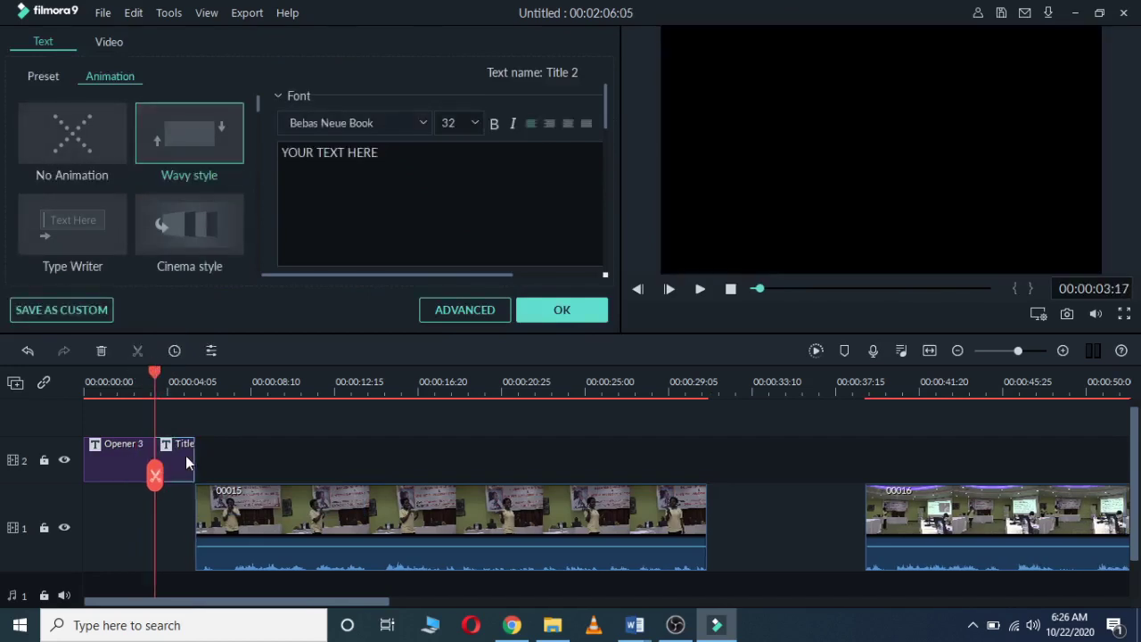
pyautogui.moveTo(155, 377); pyautogui.dragTo(163, 377)
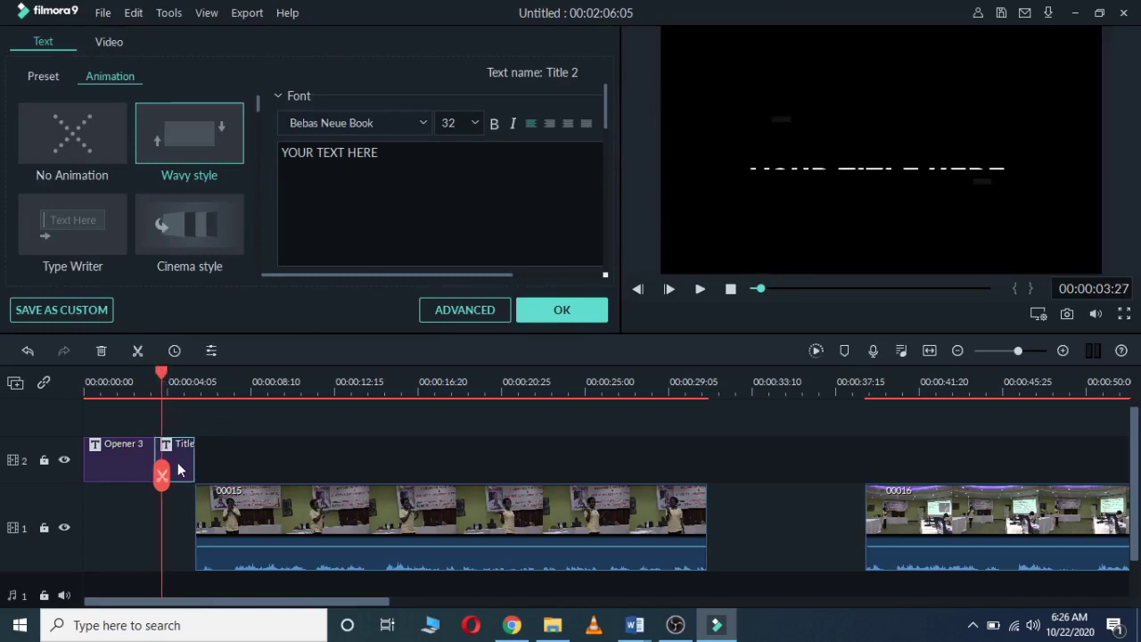
pyautogui.click(969, 153)
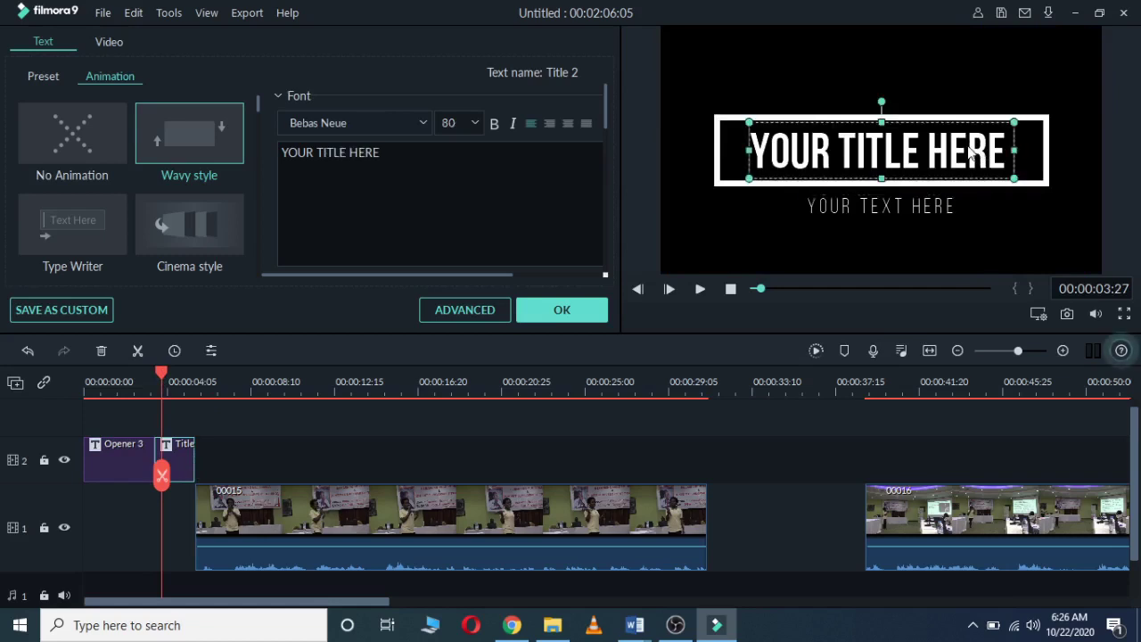
pyautogui.press('BackSpace')
pyautogui.press('BackSpace')
pyautogui.press('BackSpace')
pyautogui.press('BackSpace')
pyautogui.press('BackSpace')
pyautogui.press('BackSpace')
pyautogui.press('BackSpace')
pyautogui.press('BackSpace')
pyautogui.press('BackSpace')
pyautogui.press('BackSpace')
pyautogui.press('BackSpace')
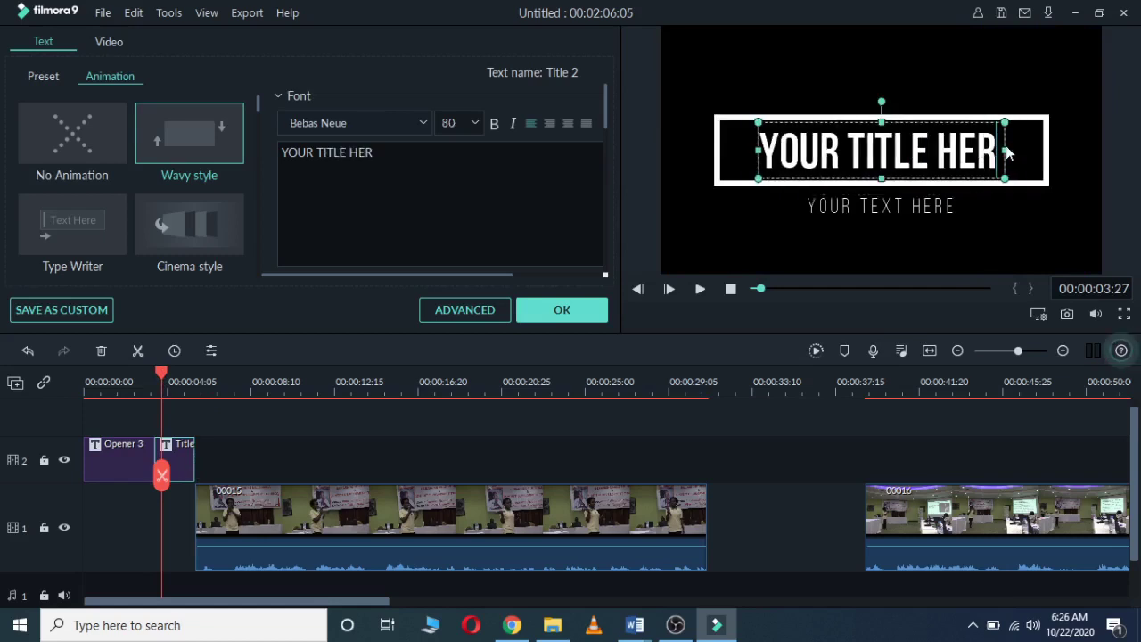
pyautogui.press('BackSpace')
pyautogui.press('BackSpace')
pyautogui.press('BackSpace')
pyautogui.press('BackSpace')
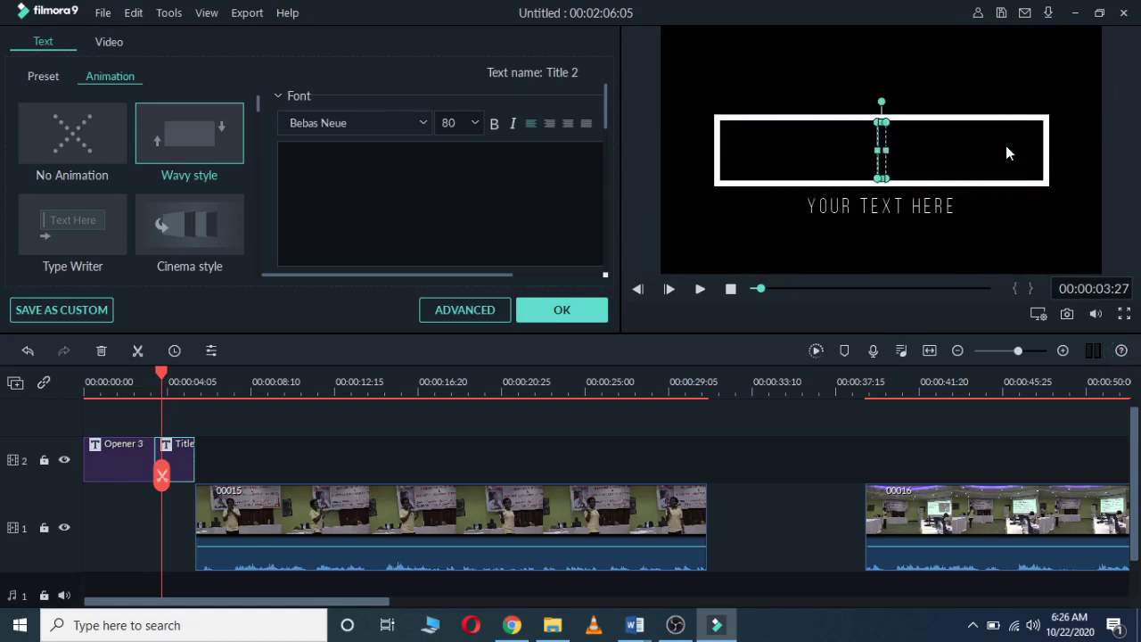
pyautogui.write('Dig')
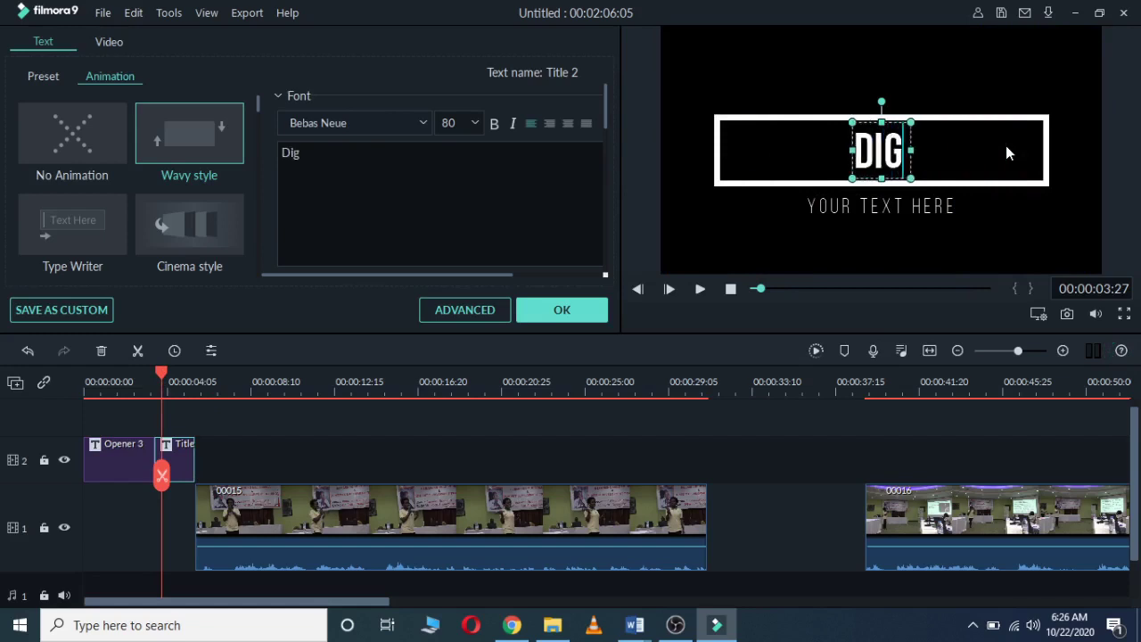
pyautogui.write('ital A')
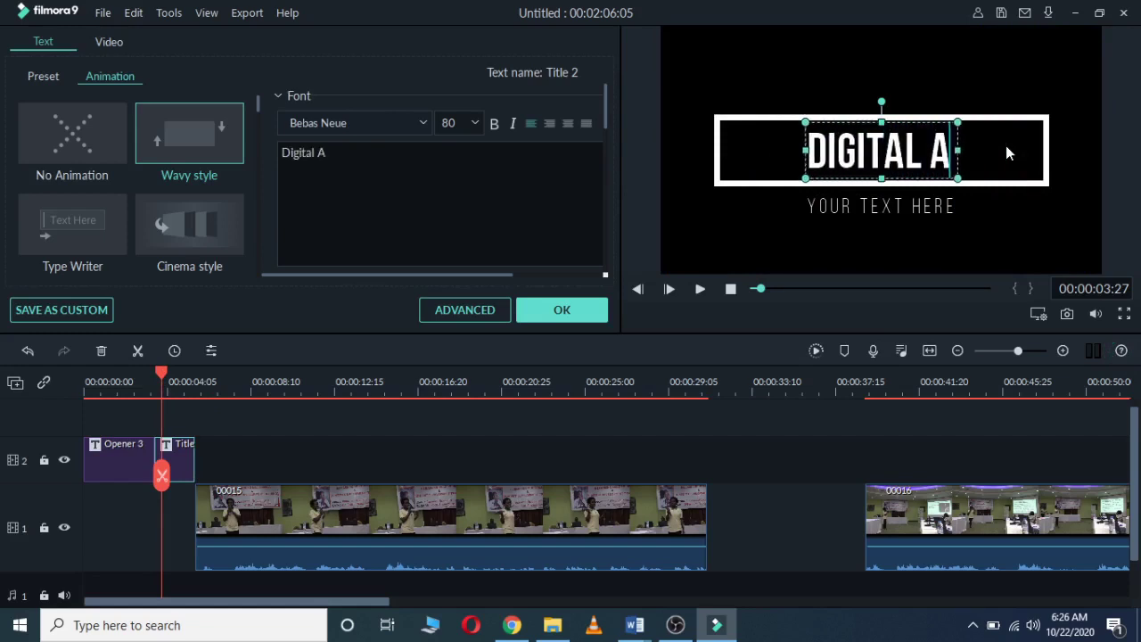
pyautogui.write('udio')
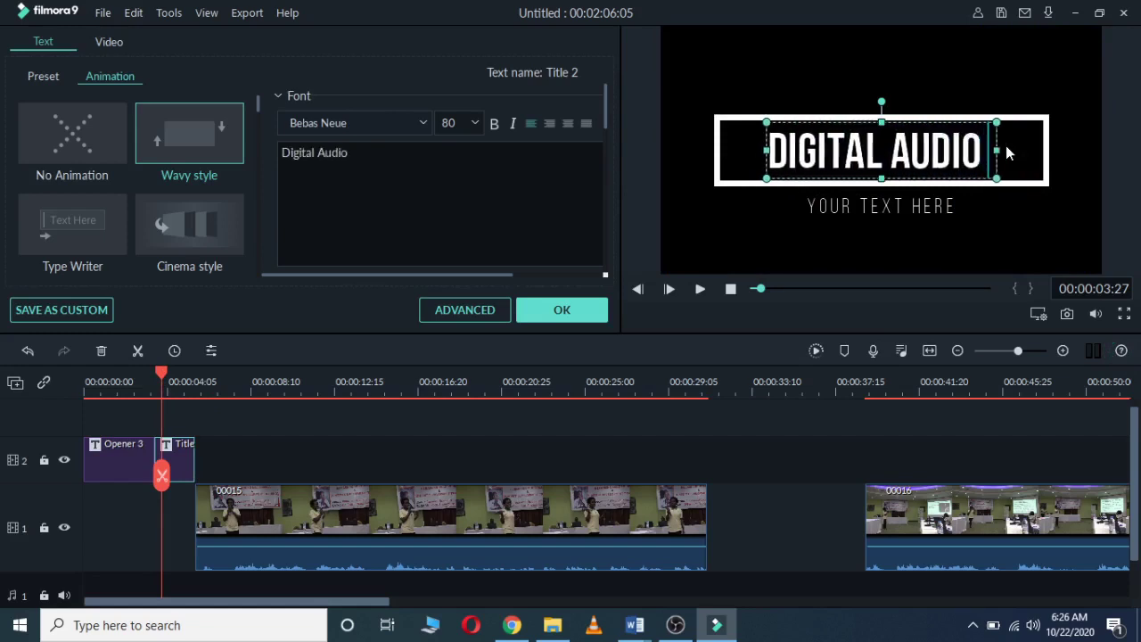
pyautogui.write(' Produ')
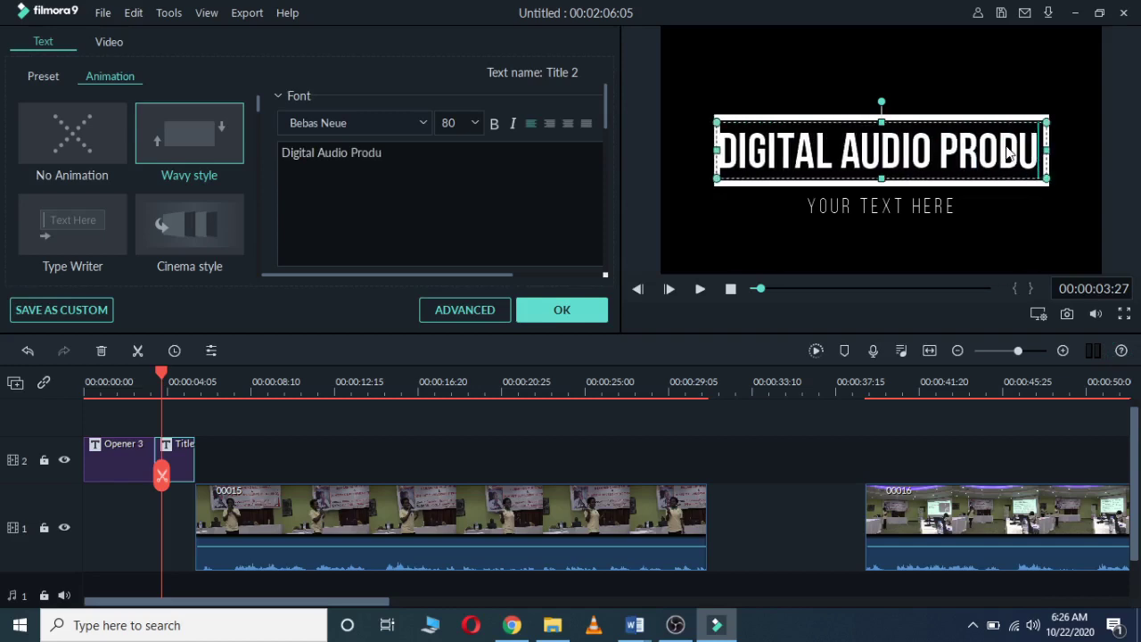
pyautogui.write('ction')
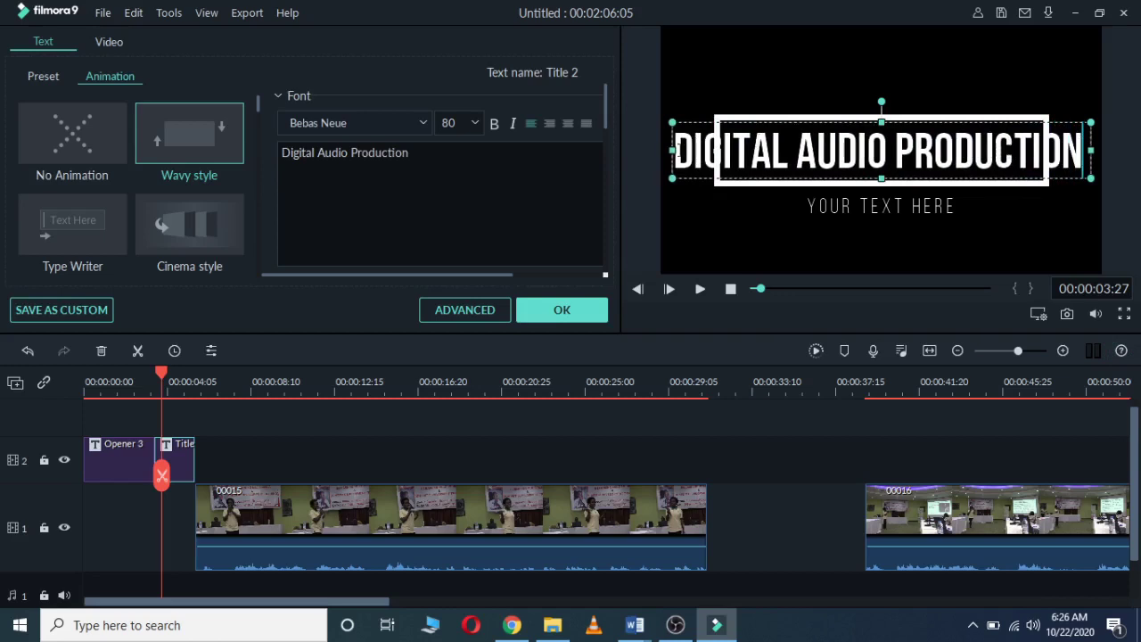
# Step: Narrow the heading box to fit the frame and replace the subtitle with the author's name credit
pyautogui.moveTo(664, 150); pyautogui.dragTo(724, 150)
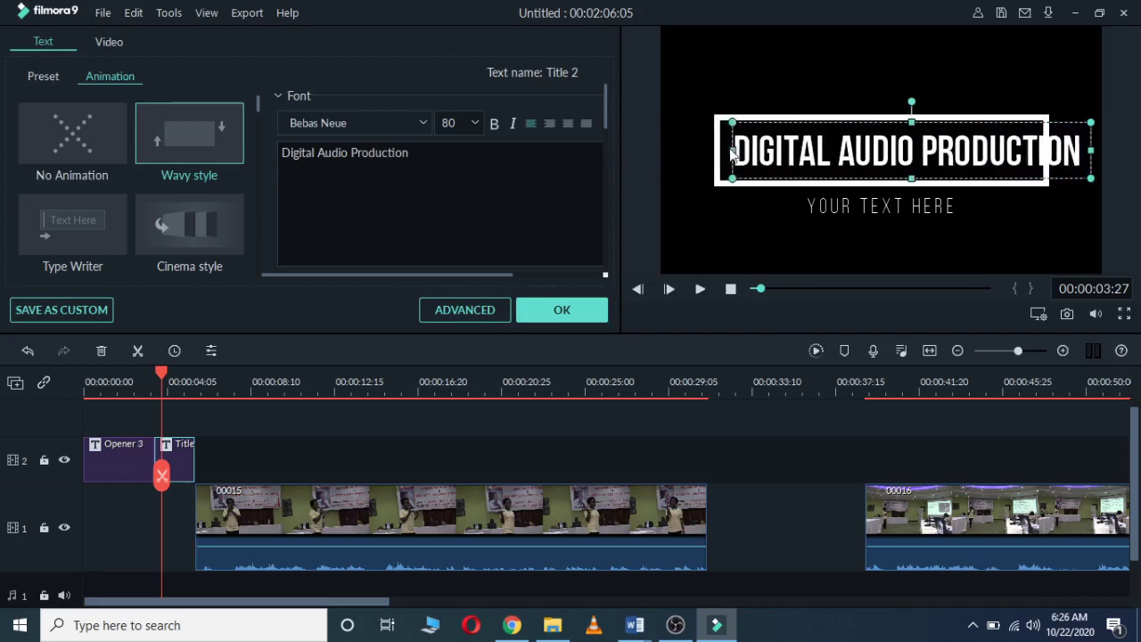
pyautogui.moveTo(1091, 147); pyautogui.dragTo(1042, 162)
pyautogui.click(936, 215)
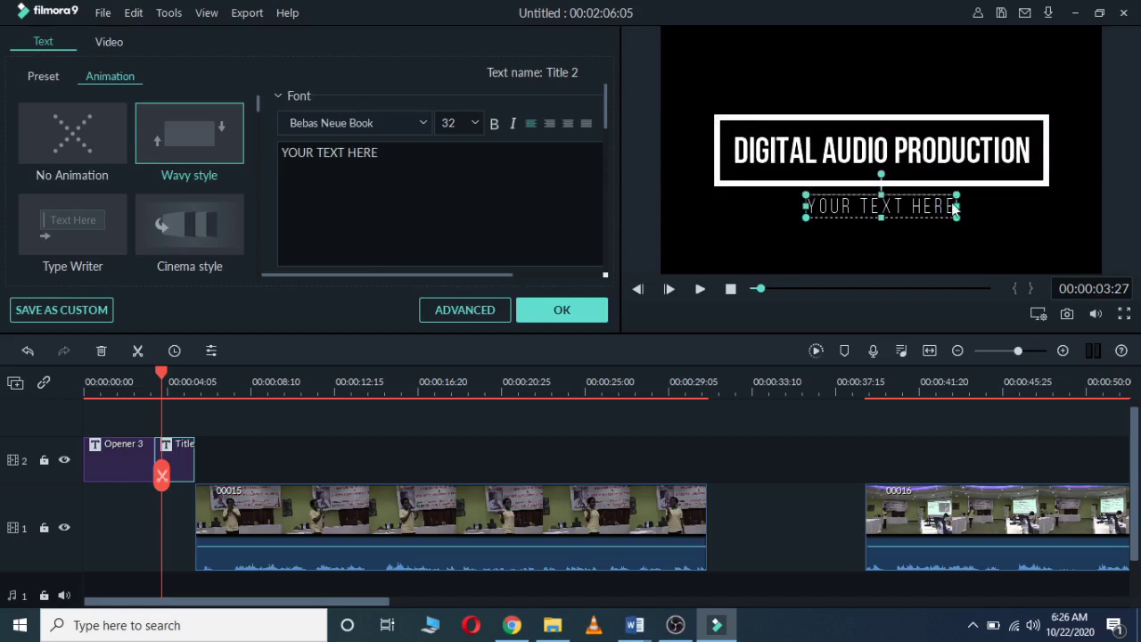
pyautogui.press('BackSpace')
pyautogui.press('BackSpace')
pyautogui.press('BackSpace')
pyautogui.press('BackSpace')
pyautogui.press('BackSpace')
pyautogui.press('BackSpace')
pyautogui.press('BackSpace')
pyautogui.press('BackSpace')
pyautogui.press('BackSpace')
pyautogui.press('BackSpace')
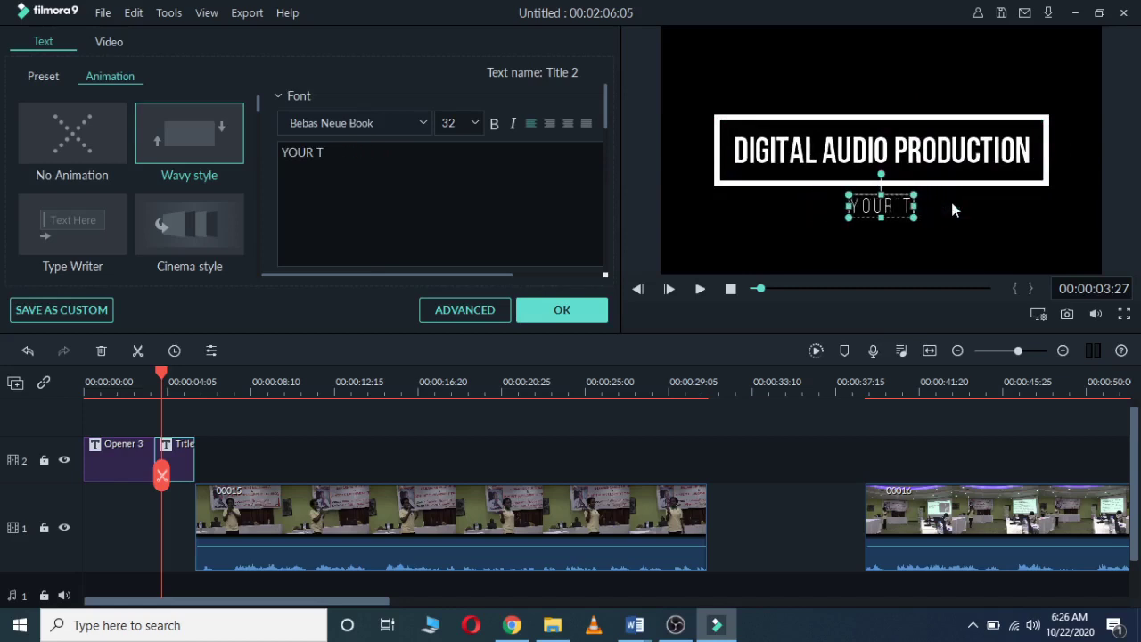
pyautogui.press('BackSpace')
pyautogui.press('BackSpace')
pyautogui.press('BackSpace')
pyautogui.press('BackSpace')
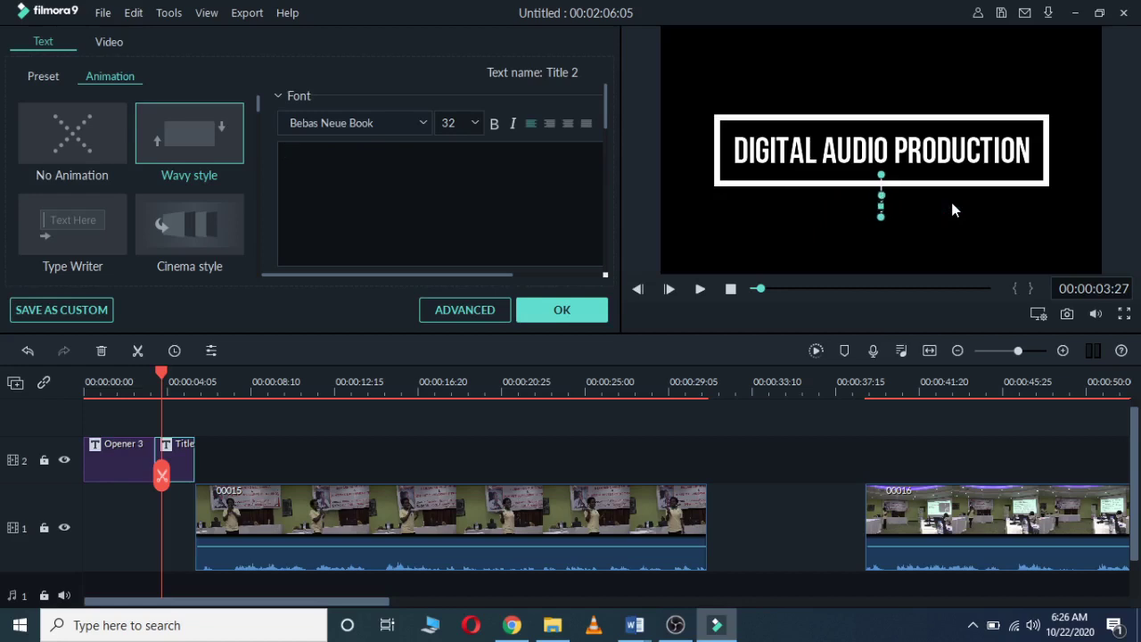
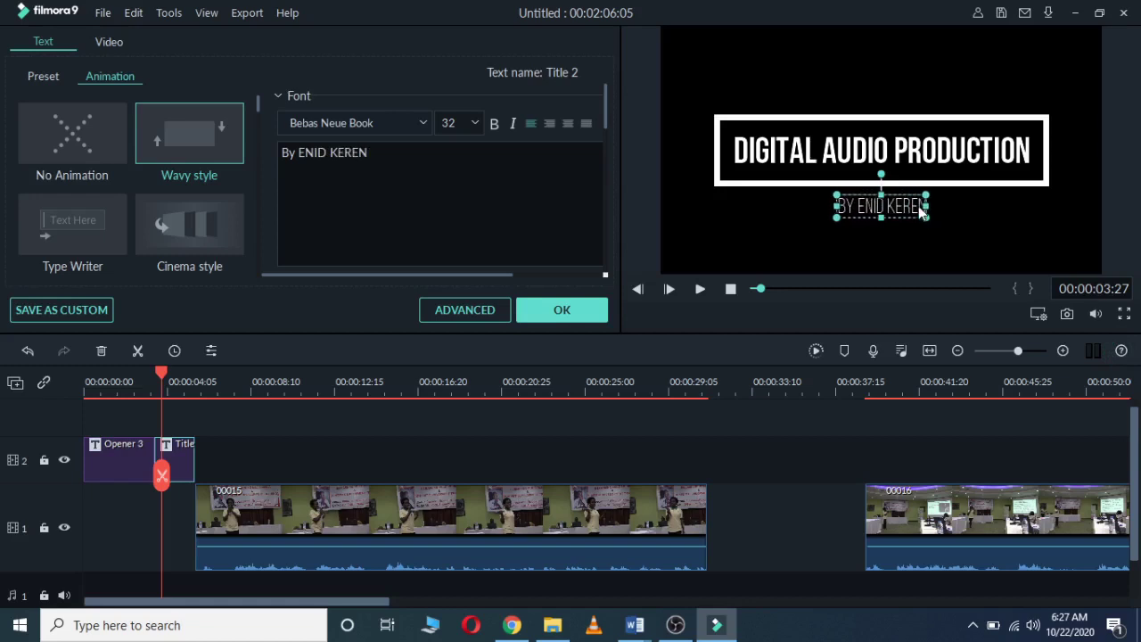
# Step: Try Text styles 13 and 15 on the byline, then apply blue Text style 22
pyautogui.click(51, 76)
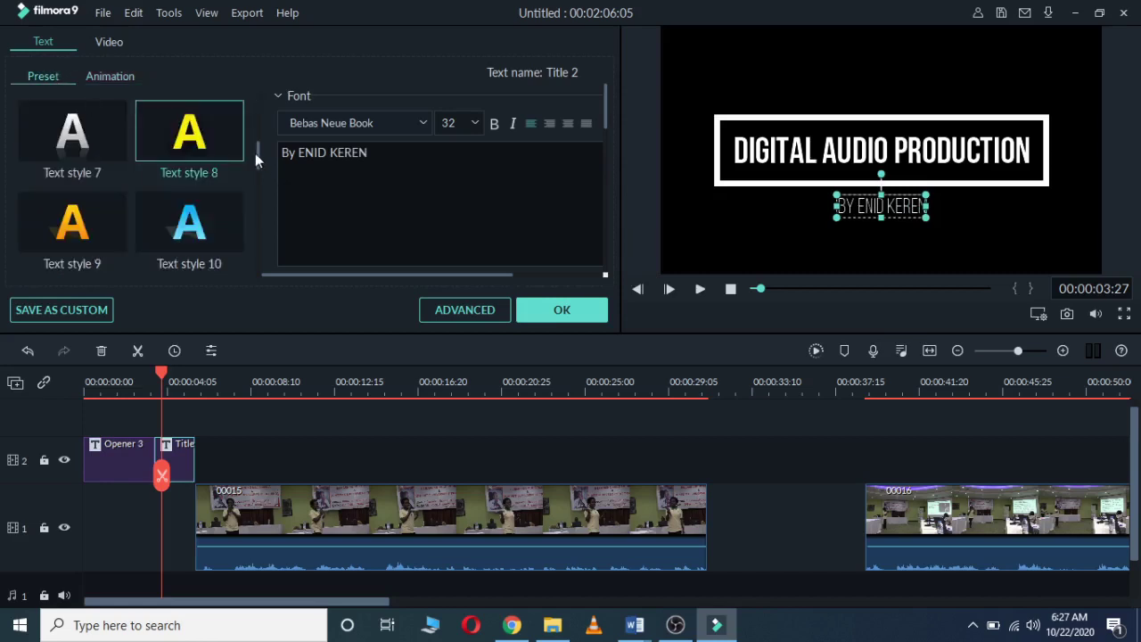
pyautogui.moveTo(257, 154); pyautogui.dragTo(248, 193)
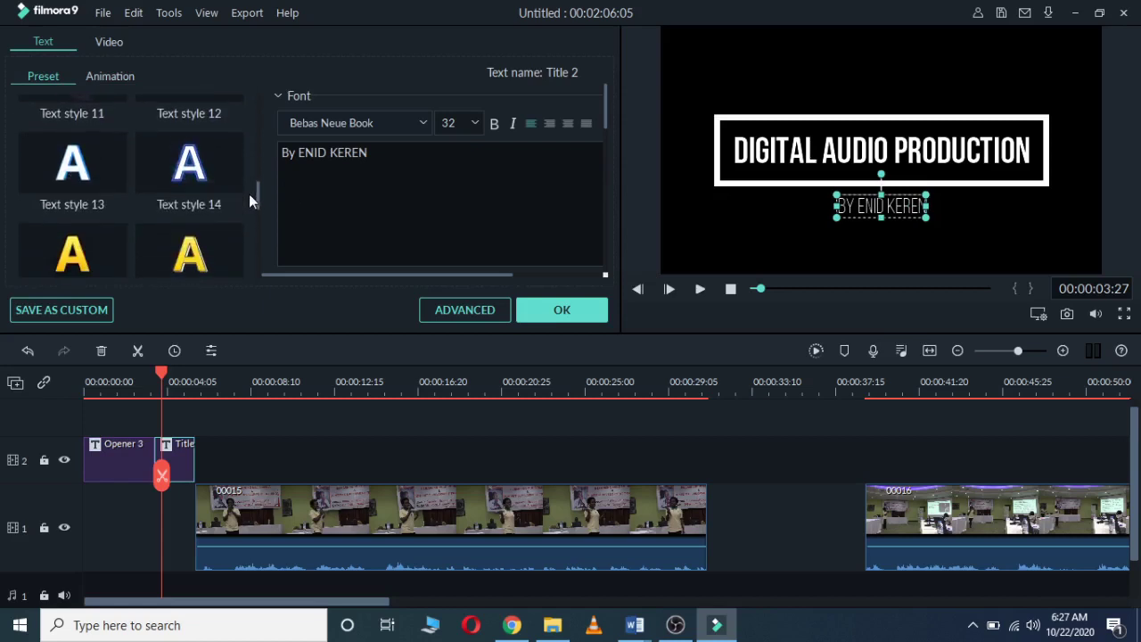
pyautogui.click(90, 174)
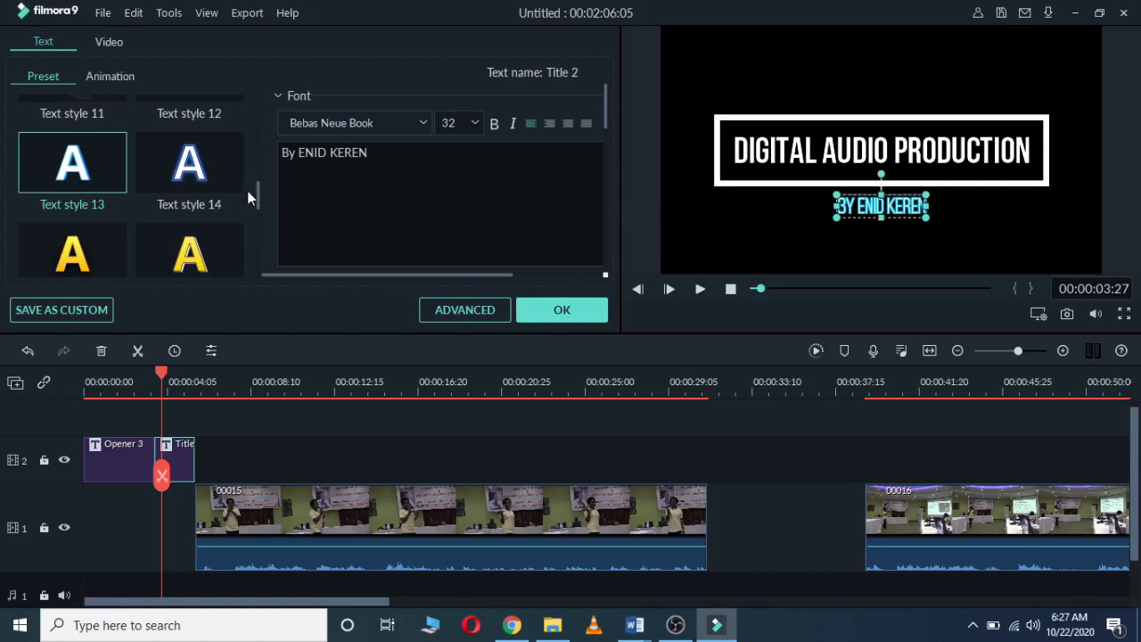
pyautogui.click(93, 265)
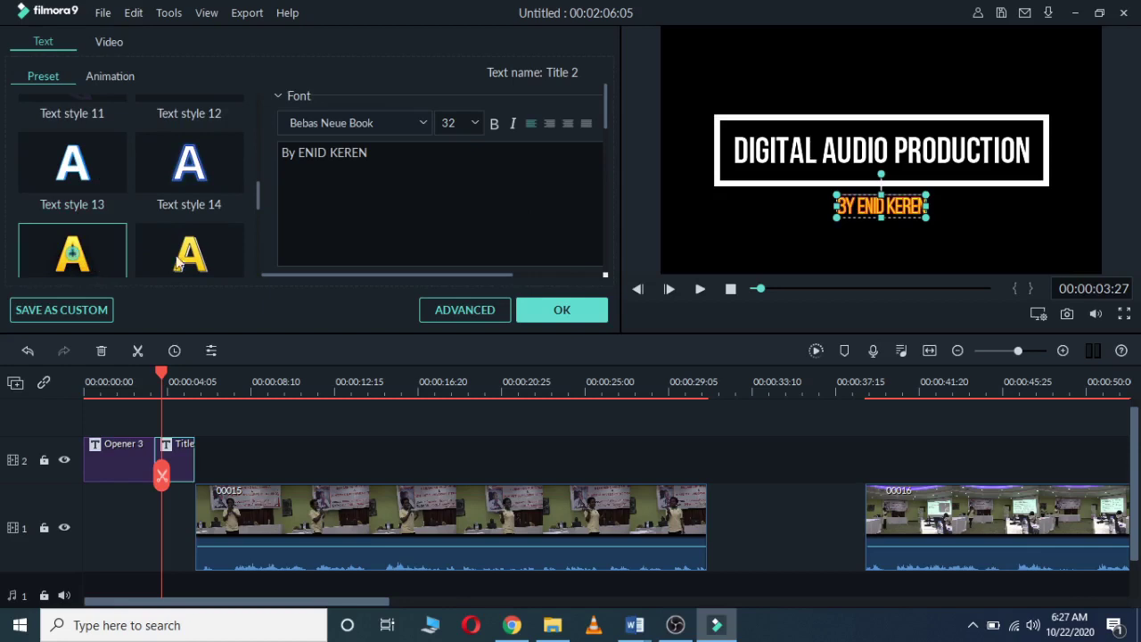
pyautogui.moveTo(259, 203); pyautogui.dragTo(249, 253)
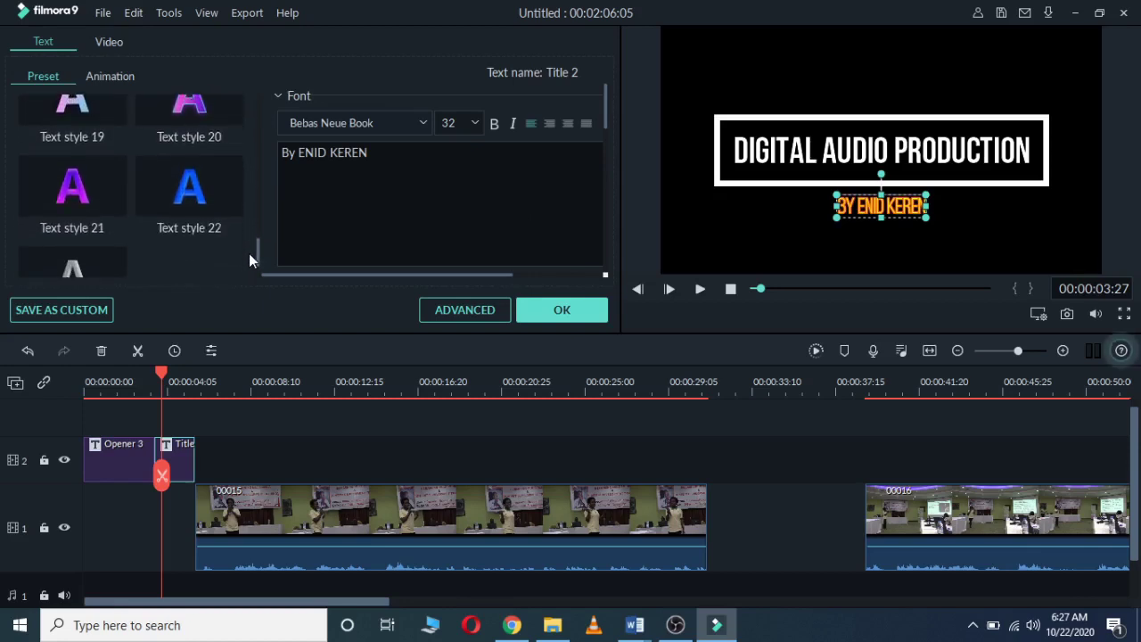
pyautogui.click(211, 194)
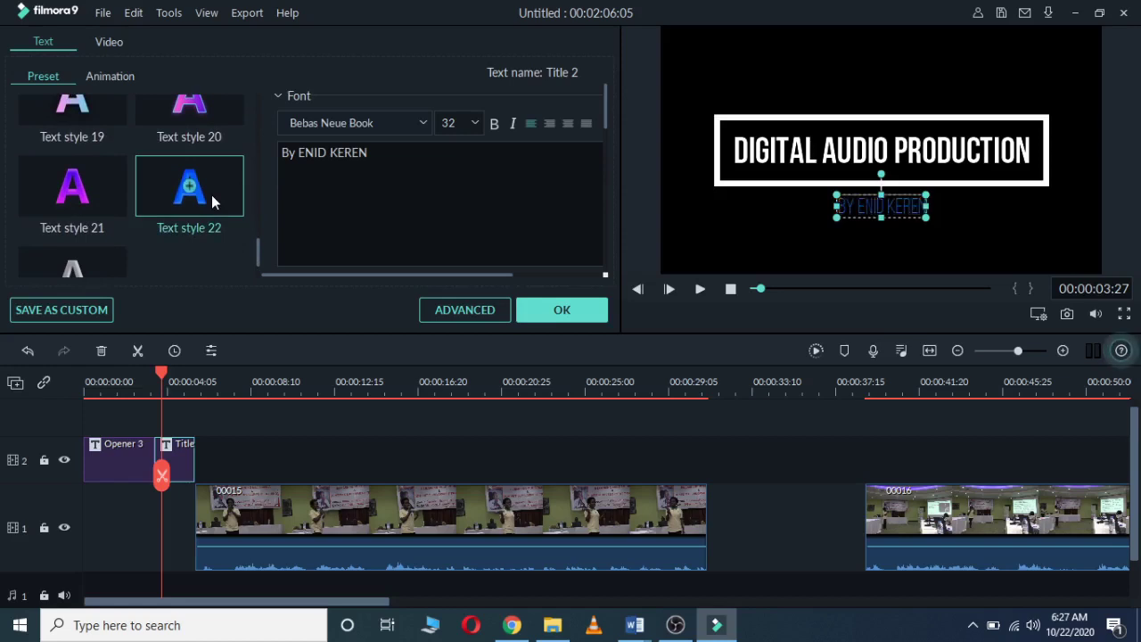
# Step: Apply Text style 22 to the DIGITAL AUDIO PRODUCTION heading as well
pyautogui.doubleClick(774, 153)
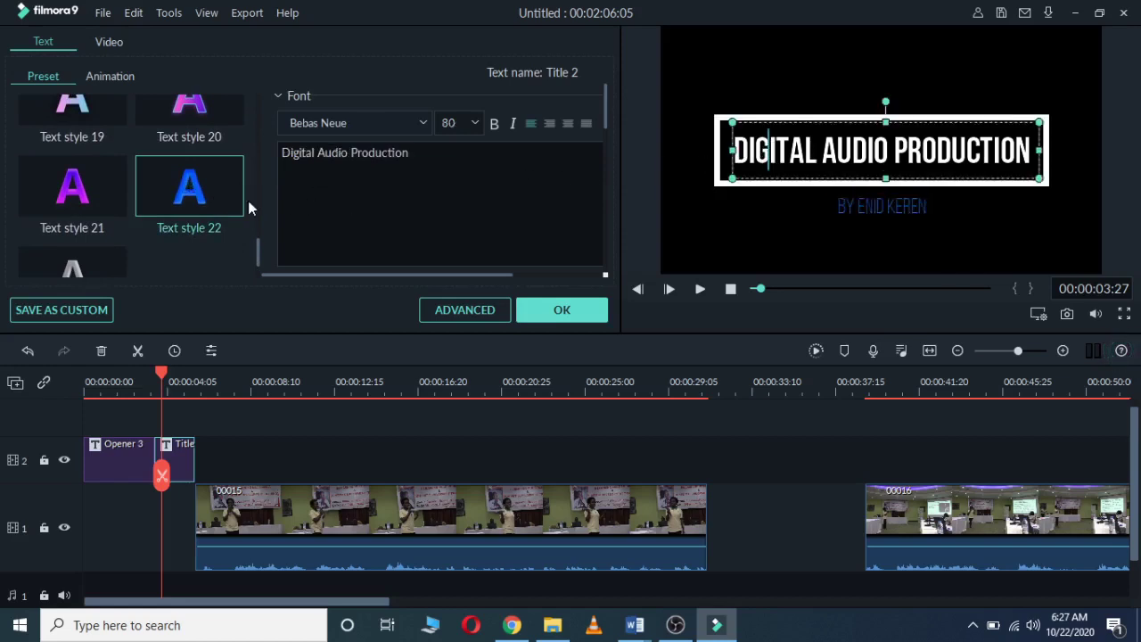
pyautogui.click(100, 194)
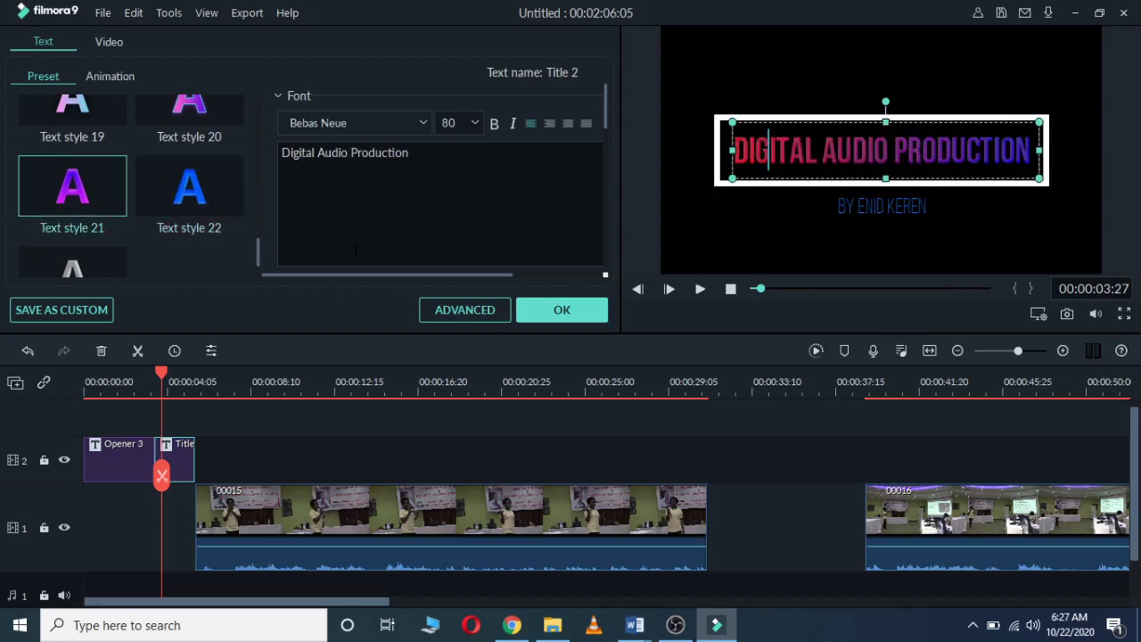
pyautogui.click(212, 182)
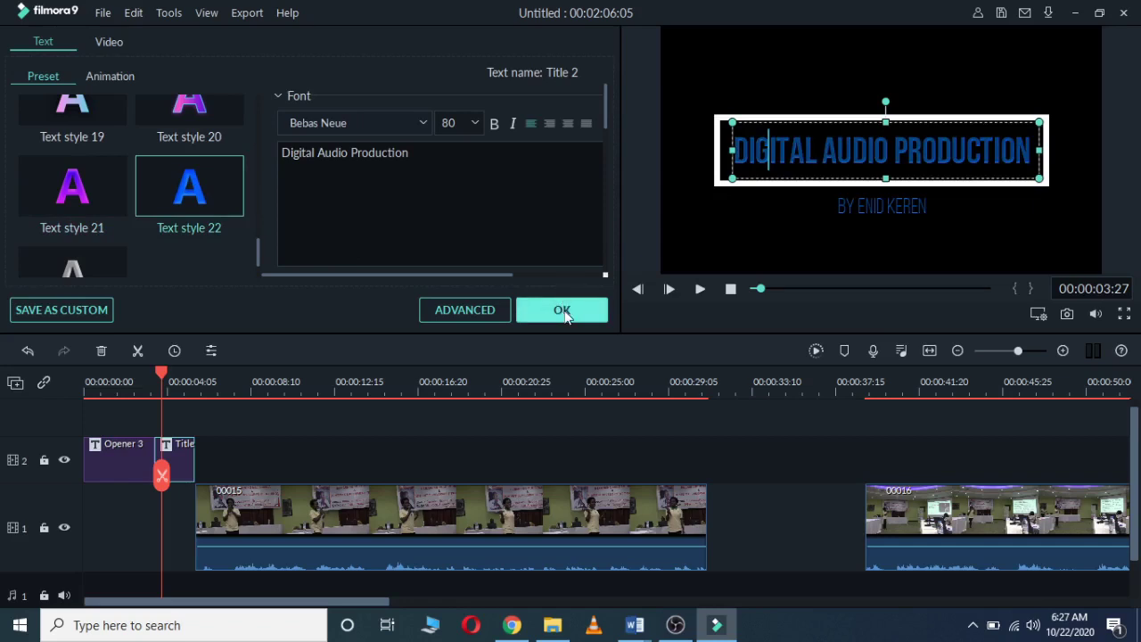
# Step: Give the title the Up Insert animation, confirm the edits, and replay the opening titles
pyautogui.click(107, 75)
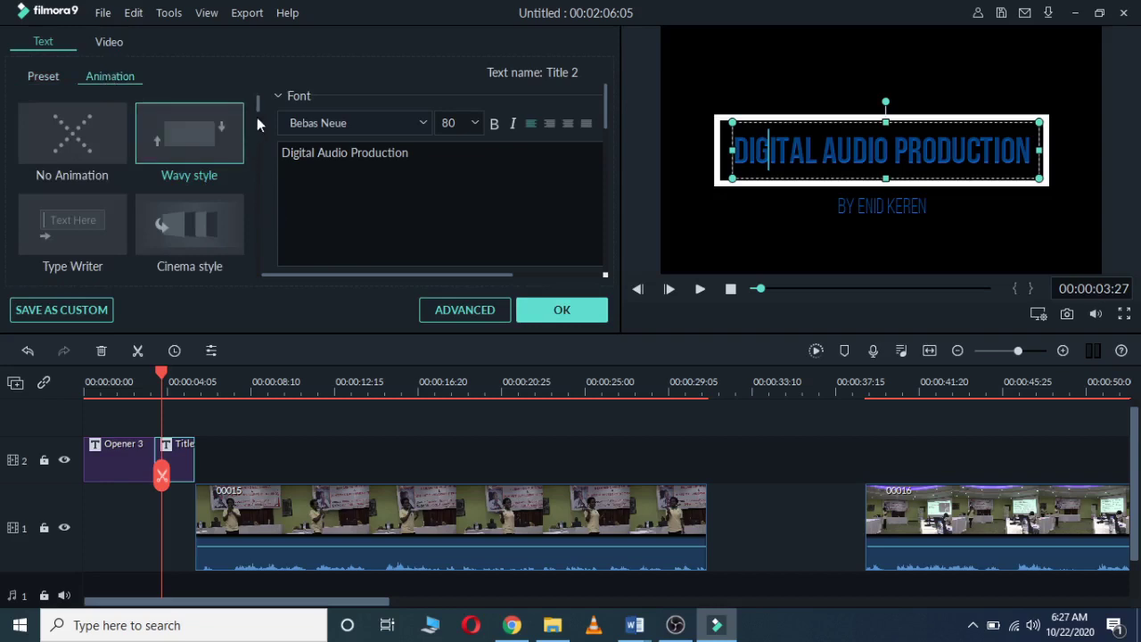
pyautogui.moveTo(257, 99); pyautogui.dragTo(256, 115)
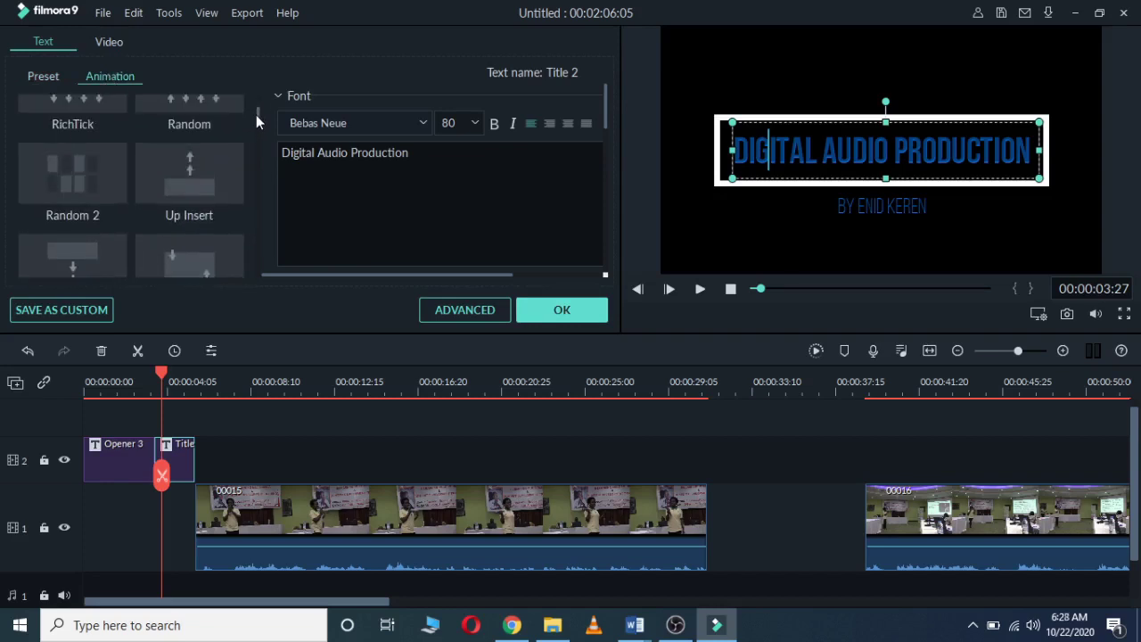
pyautogui.doubleClick(209, 184)
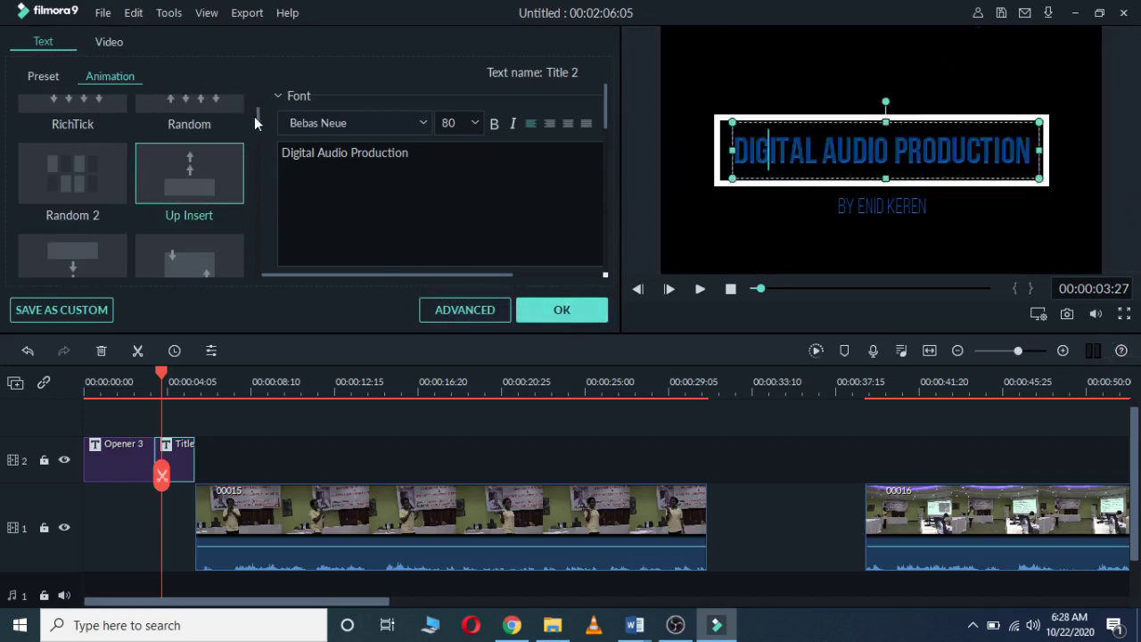
pyautogui.moveTo(258, 116); pyautogui.dragTo(257, 123)
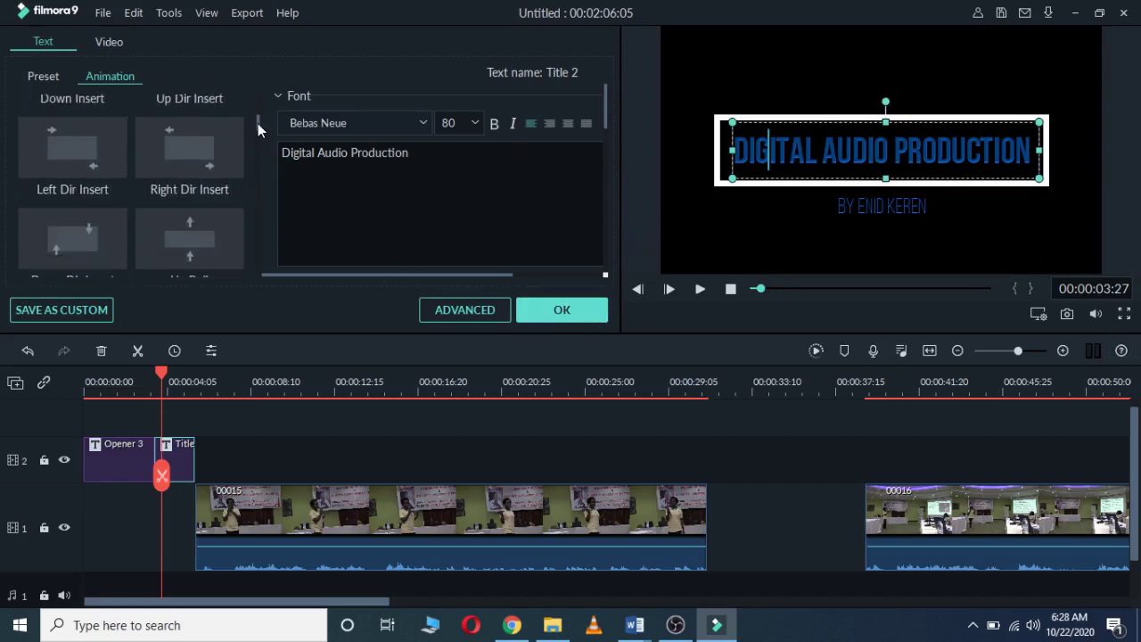
pyautogui.click(565, 302)
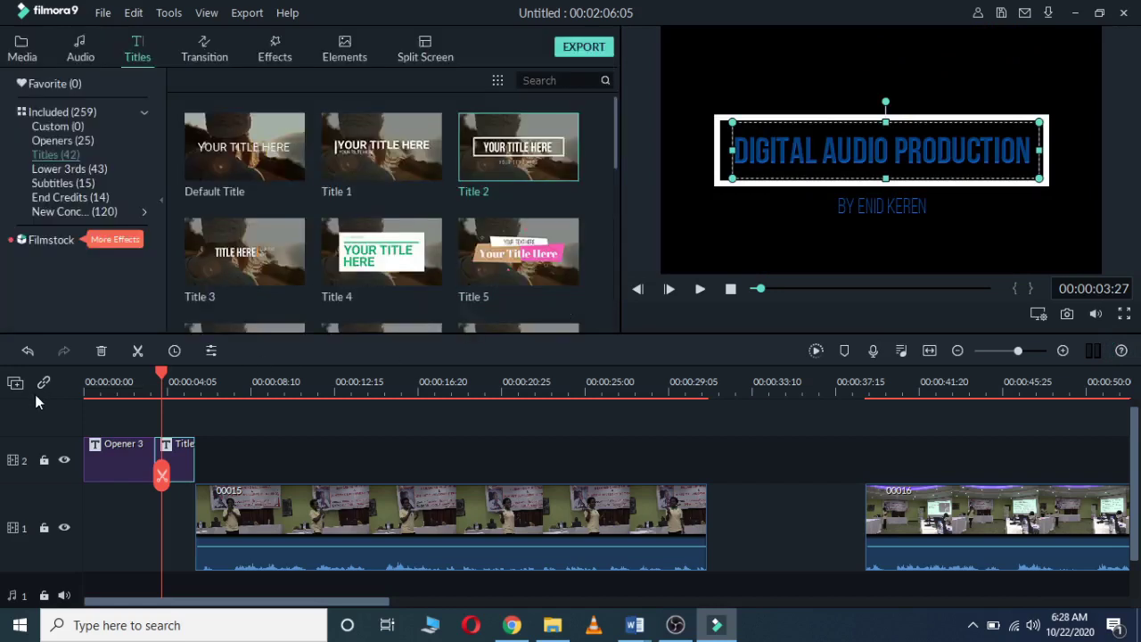
pyautogui.click(147, 382)
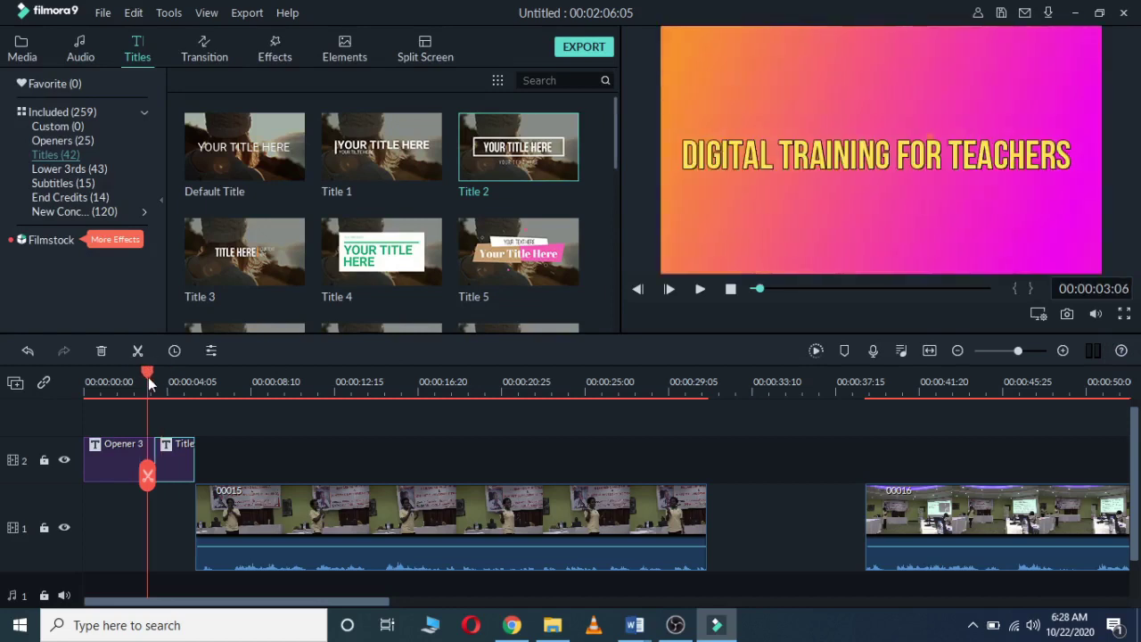
pyautogui.press('space')
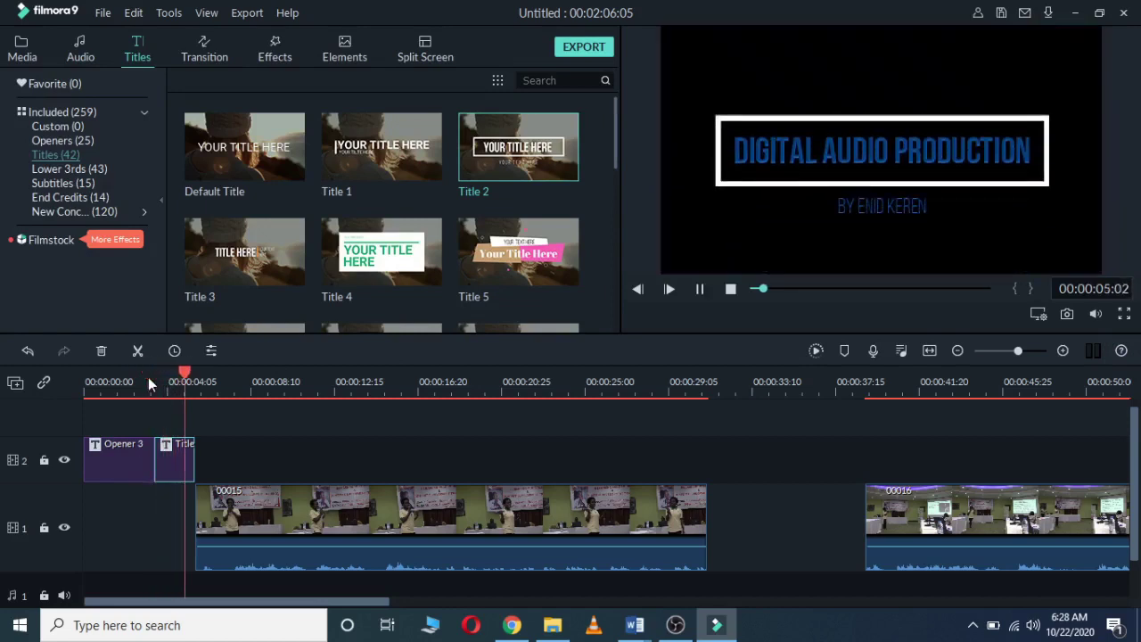
# Step: Delete the gap between clips 00015 and 00016 and move the playhead to 00:00:22:12
pyautogui.press('space')
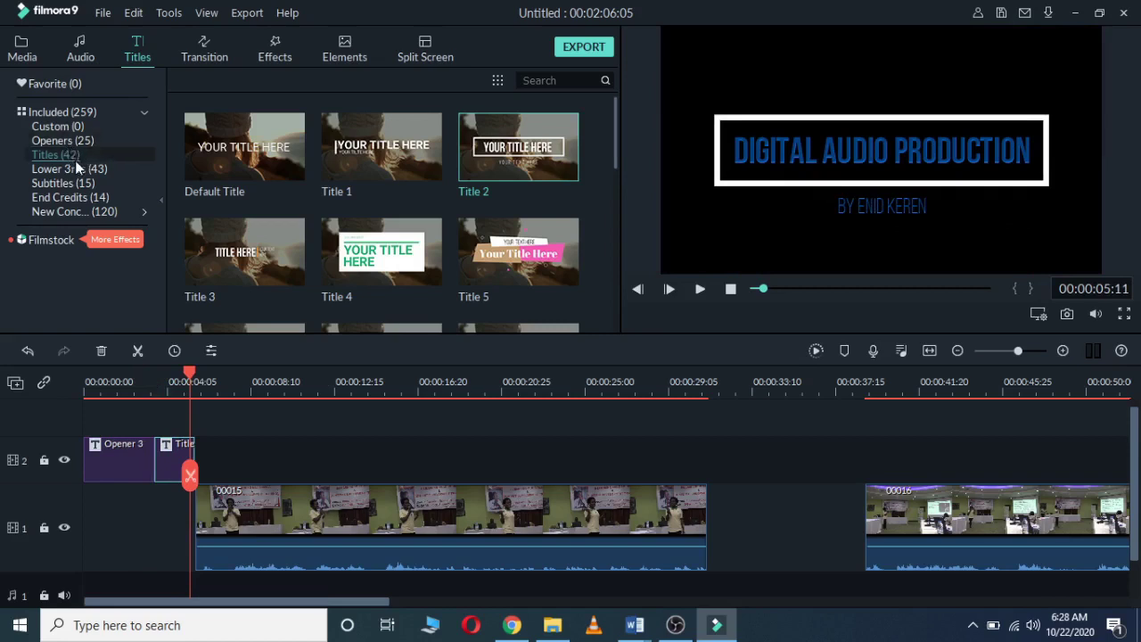
pyautogui.click(812, 507)
pyautogui.press('Delete')
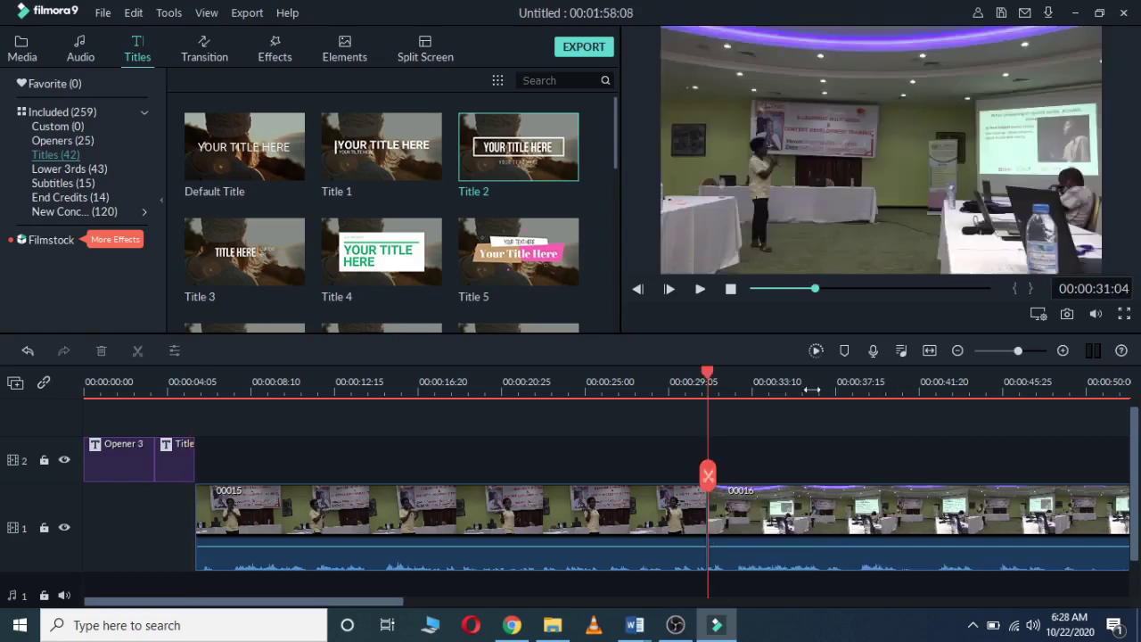
pyautogui.moveTo(708, 383); pyautogui.dragTo(533, 379)
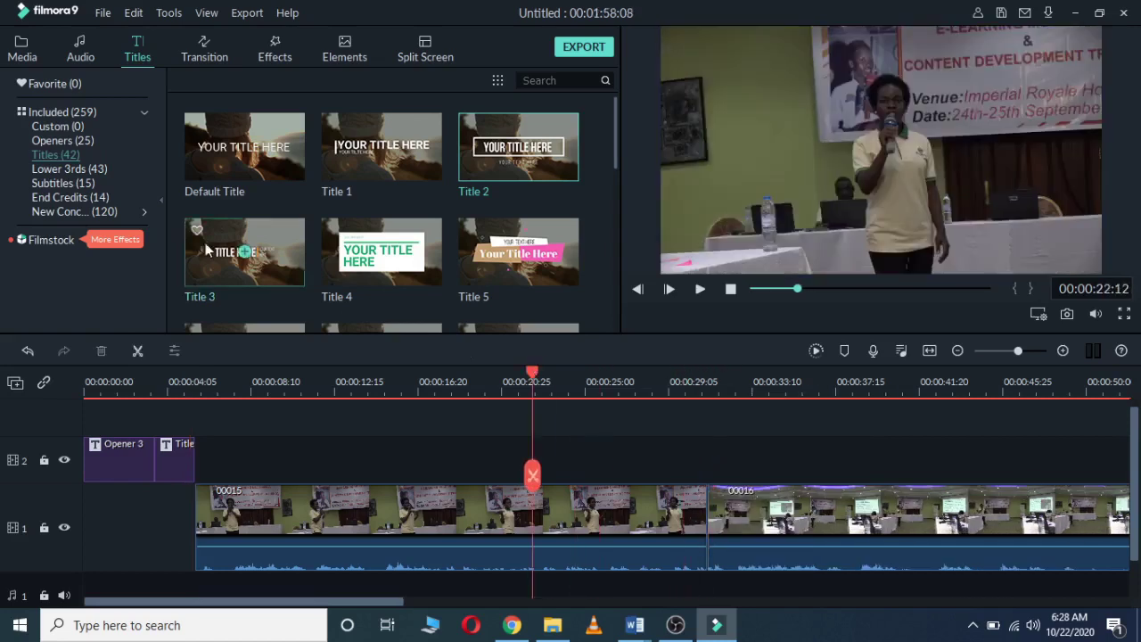
# Step: Preview Lower Third 2 and place it on track 2 at about 00:00:22:12 above clip 00015
pyautogui.click(62, 169)
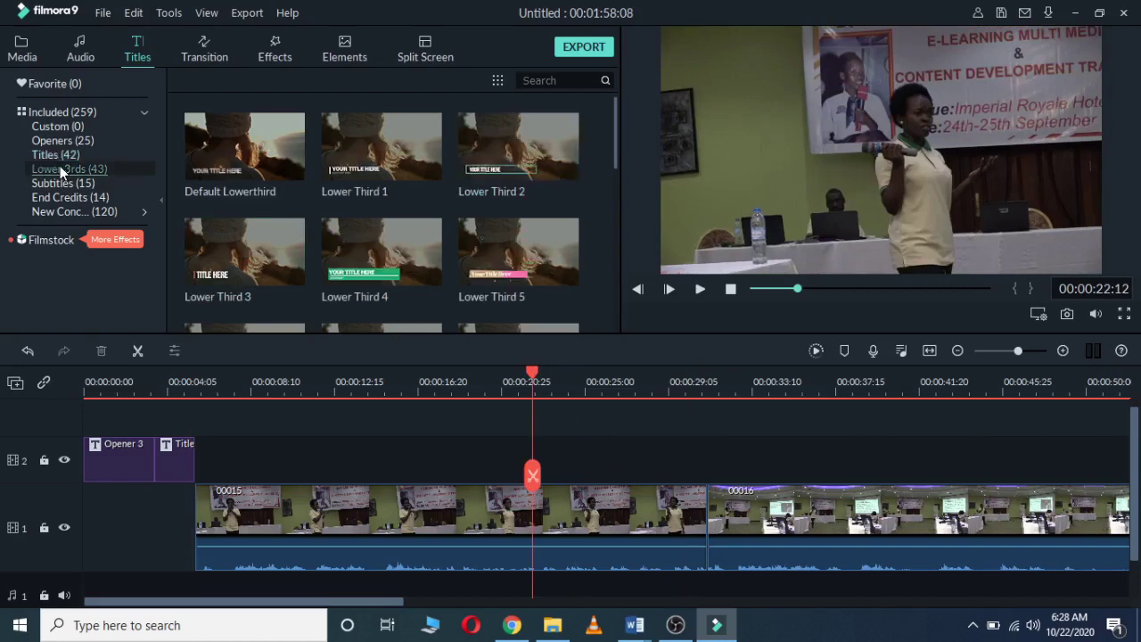
pyautogui.moveTo(575, 150)
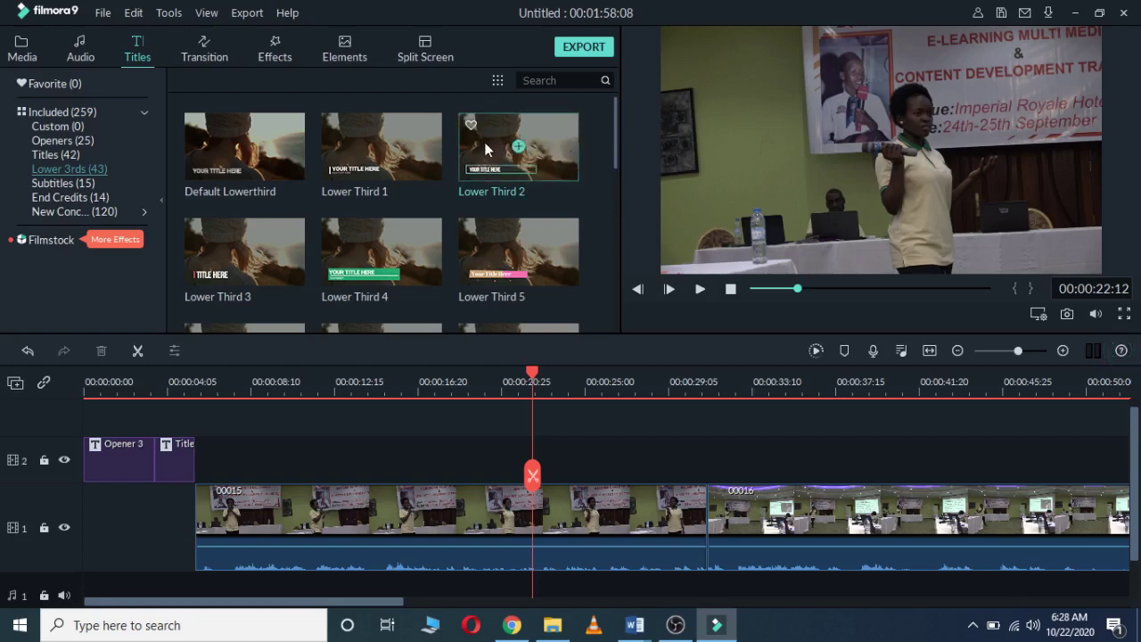
pyautogui.click(483, 143)
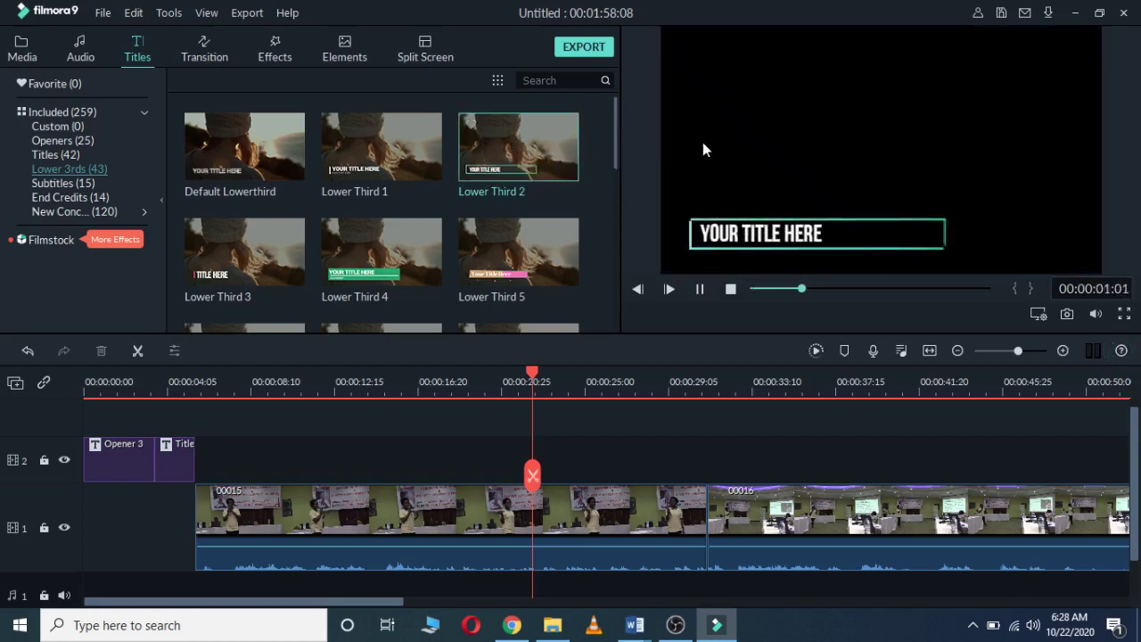
pyautogui.press('space')
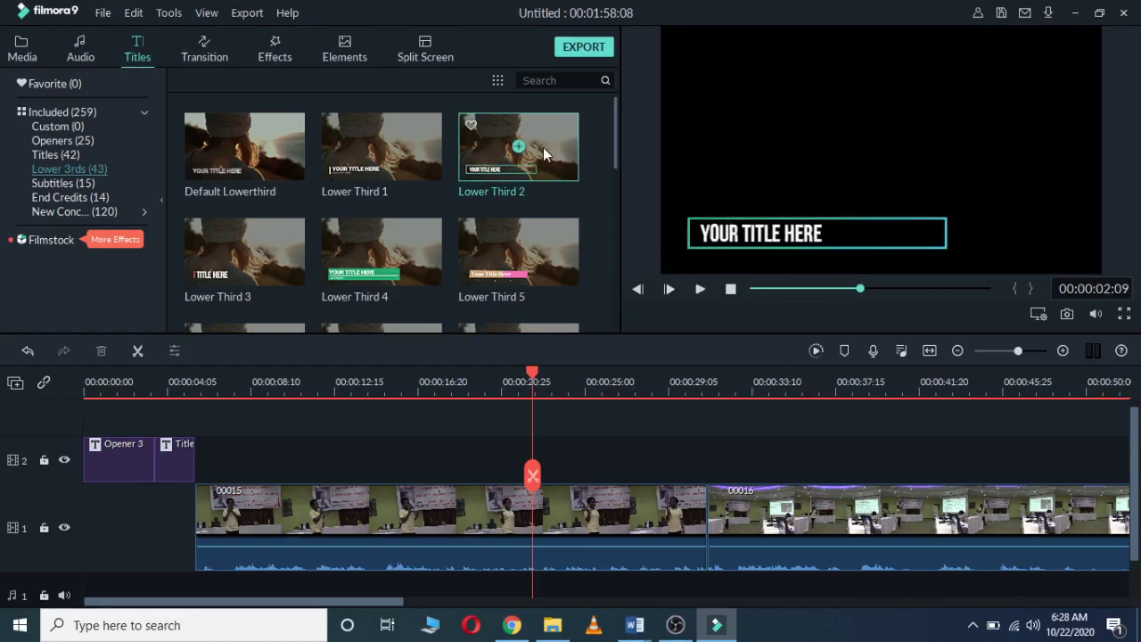
pyautogui.moveTo(543, 147); pyautogui.dragTo(550, 454)
pyautogui.moveTo(544, 455); pyautogui.dragTo(546, 455)
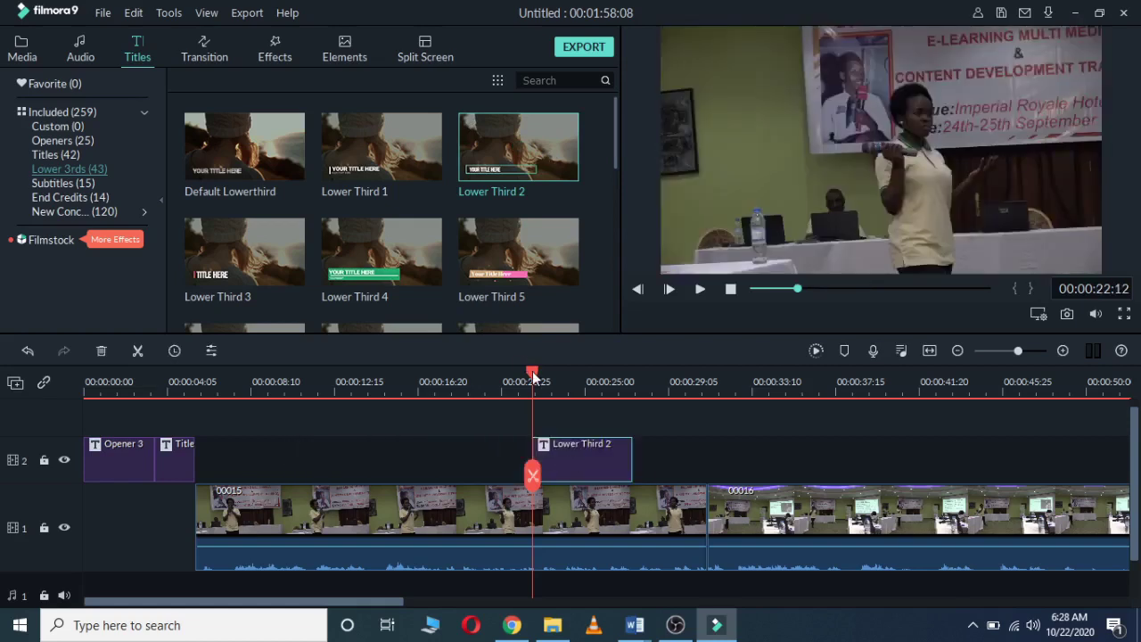
pyautogui.moveTo(533, 378); pyautogui.dragTo(532, 379)
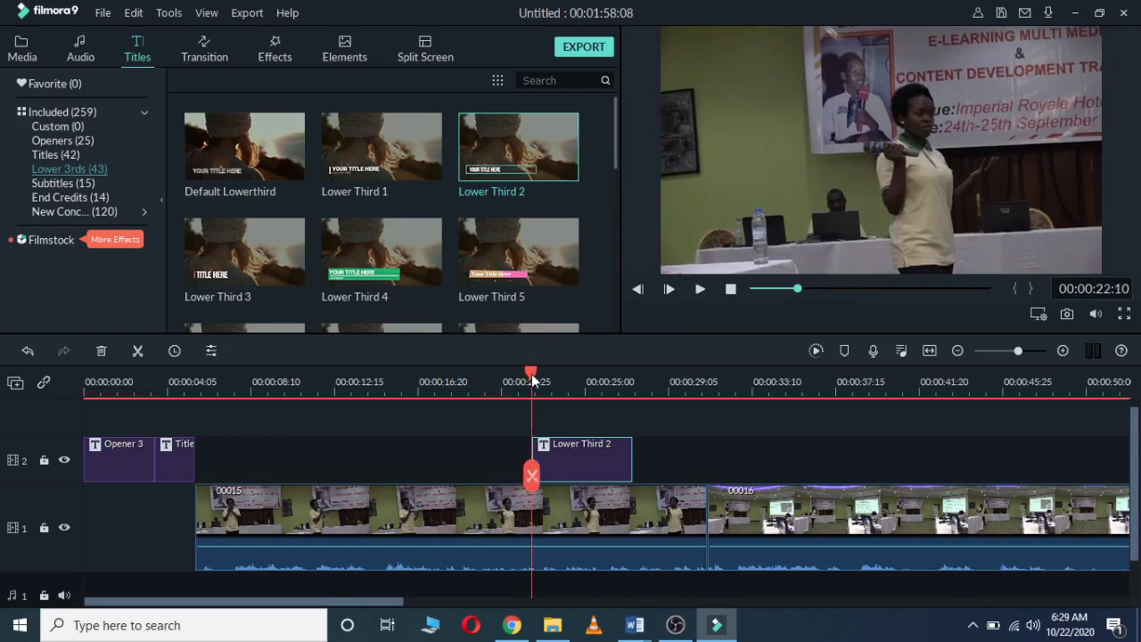
# Step: Shift and widen the lower third's text box and clear its placeholder text
pyautogui.doubleClick(581, 452)
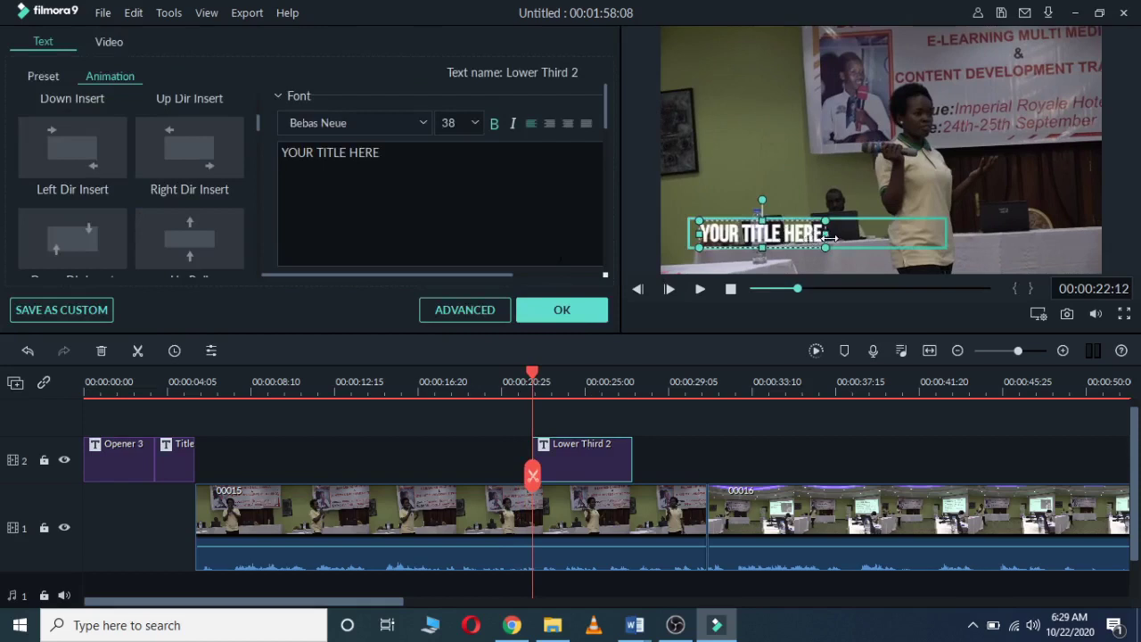
pyautogui.moveTo(820, 239); pyautogui.dragTo(813, 232)
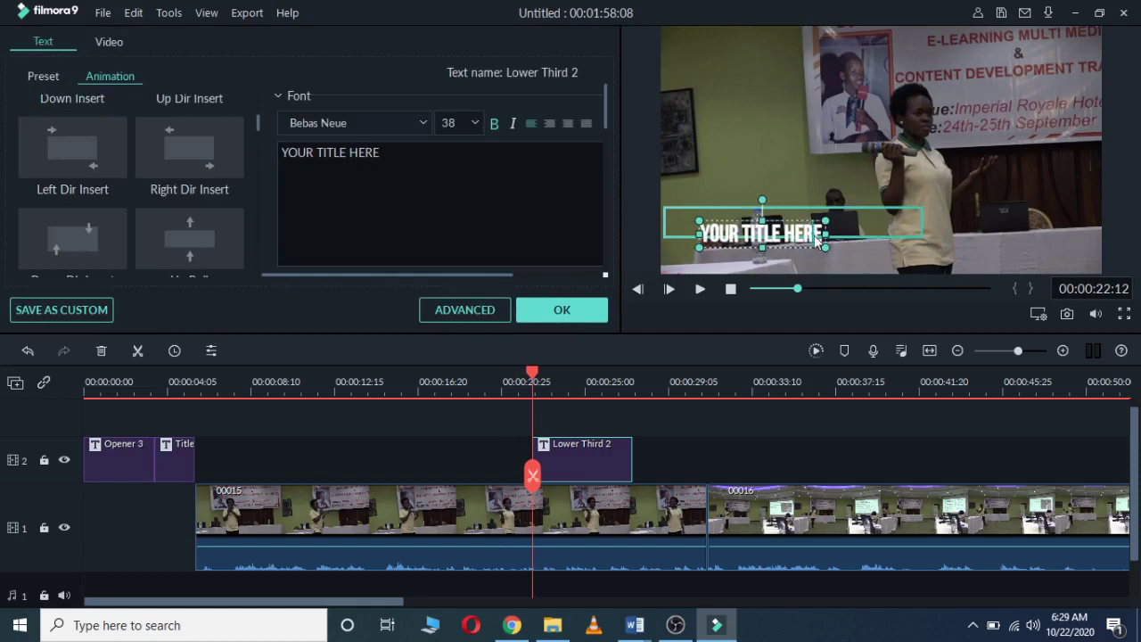
pyautogui.press('BackSpace')
pyautogui.press('BackSpace')
pyautogui.press('BackSpace')
pyautogui.press('BackSpace')
pyautogui.press('BackSpace')
pyautogui.press('BackSpace')
pyautogui.press('BackSpace')
pyautogui.press('BackSpace')
pyautogui.press('BackSpace')
pyautogui.press('BackSpace')
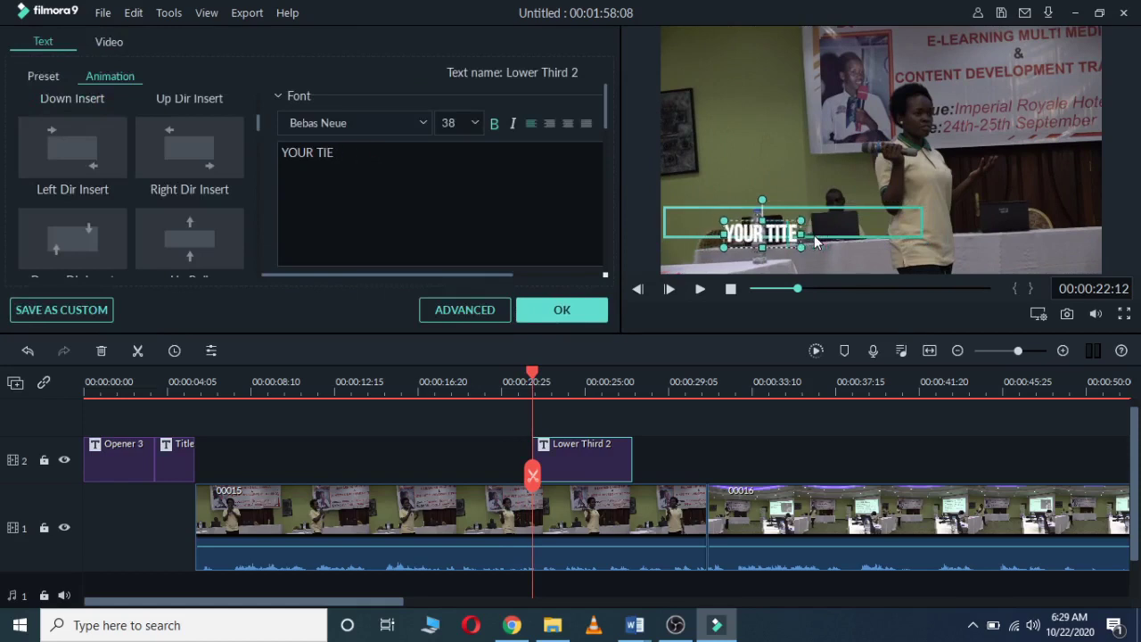
pyautogui.press('BackSpace')
pyautogui.press('BackSpace')
pyautogui.press('BackSpace')
pyautogui.press('BackSpace')
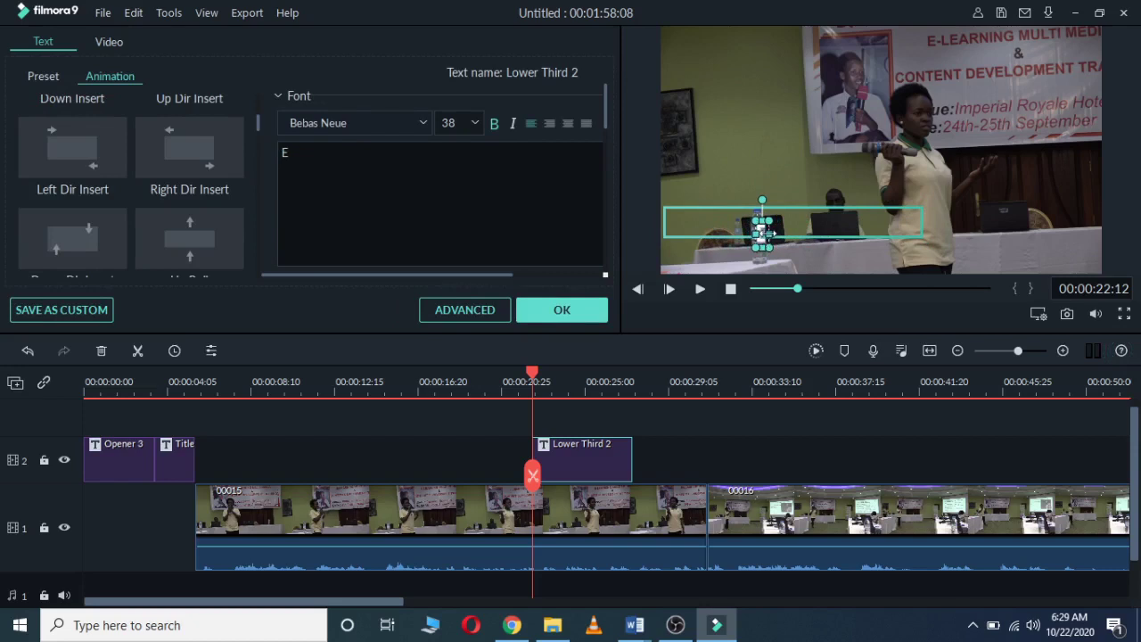
pyautogui.moveTo(768, 233); pyautogui.dragTo(794, 231)
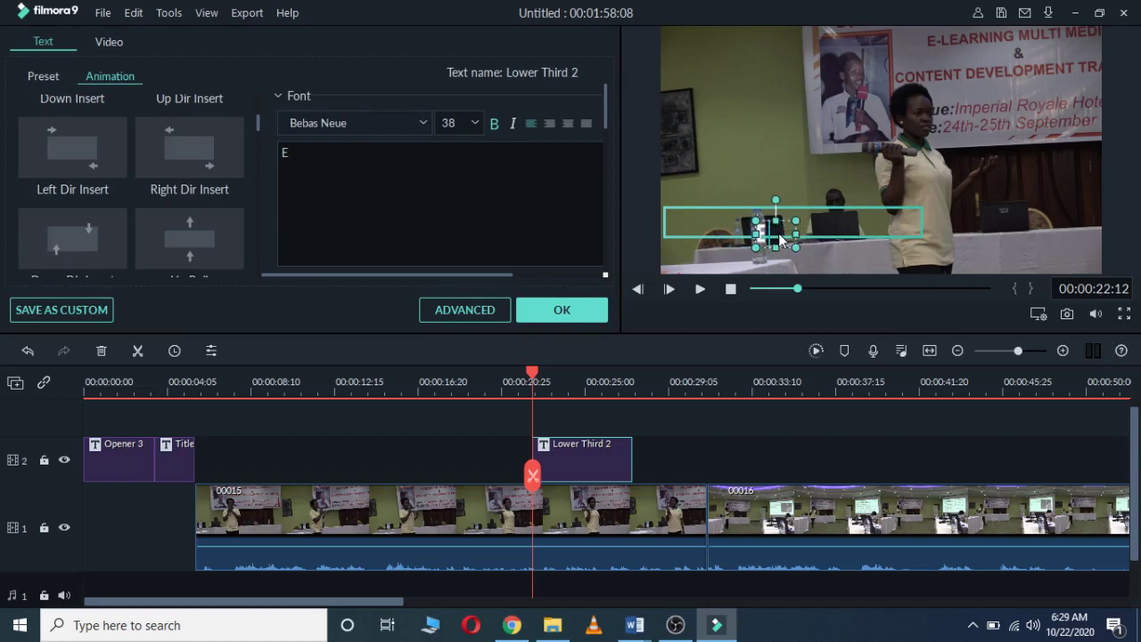
pyautogui.press('BackSpace')
# Step: Type the caption: the speaker's first name followed by 'during digital audio production session'
pyautogui.write('EN')
pyautogui.press('BackSpace')
pyautogui.write('nid expl')
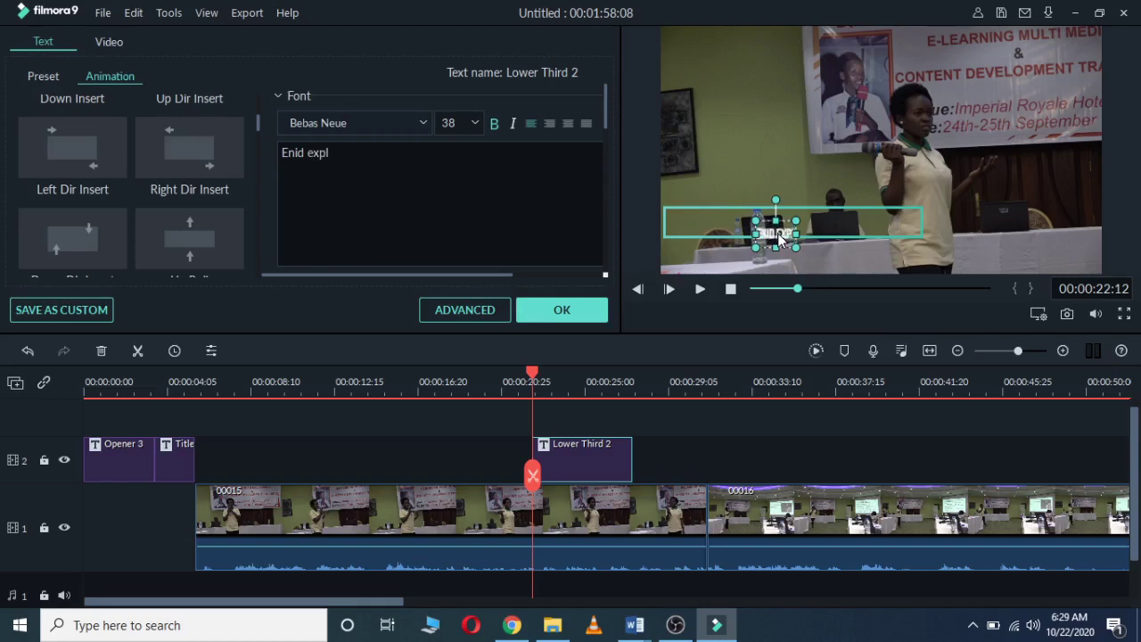
pyautogui.write('aining')
pyautogui.write(' t')
pyautogui.write('h')
pyautogui.press('BackSpace')
pyautogui.press('BackSpace')
pyautogui.press('BackSpace')
pyautogui.press('BackSpace')
pyautogui.press('BackSpace')
pyautogui.press('BackSpace')
pyautogui.press('BackSpace')
pyautogui.press('BackSpace')
pyautogui.press('BackSpace')
pyautogui.press('BackSpace')
pyautogui.press('BackSpace')
pyautogui.press('BackSpace')
pyautogui.press('BackSpace')
pyautogui.press('BackSpace')
pyautogui.write('during digita')
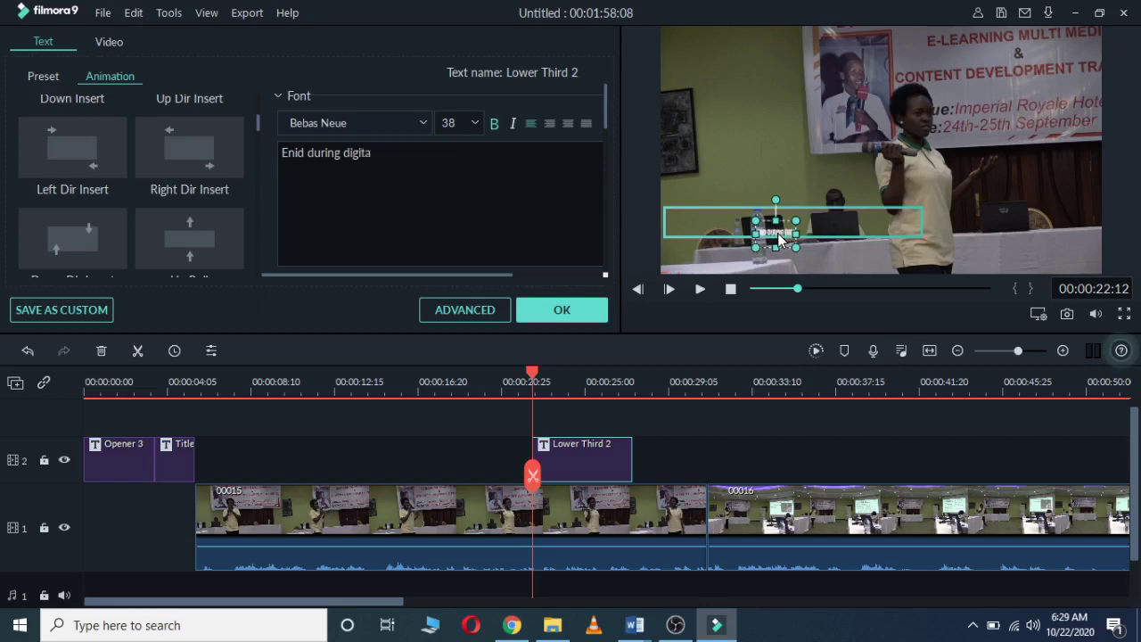
pyautogui.write('l audio')
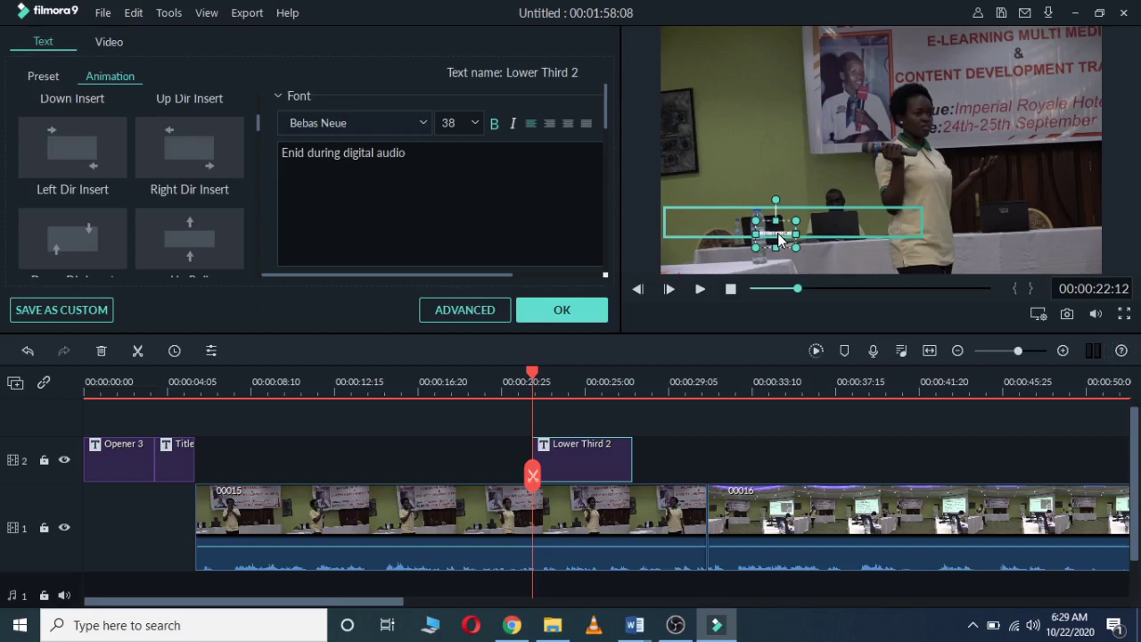
pyautogui.write(' production session')
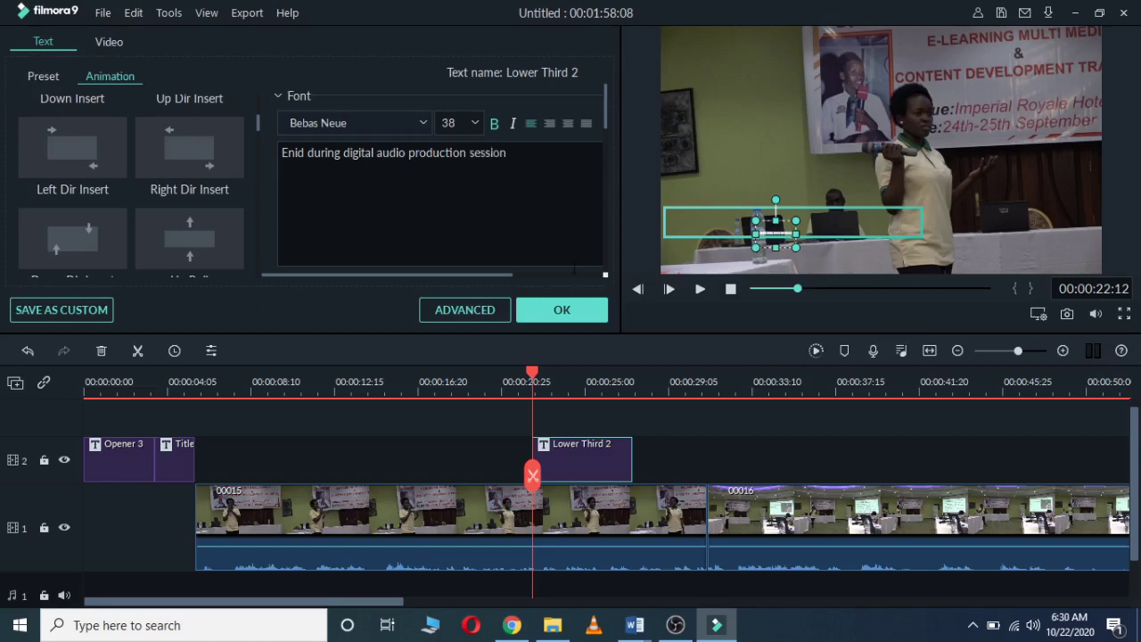
# Step: Confirm the caption text and widen its box on both sides so the full line shows
pyautogui.click(560, 312)
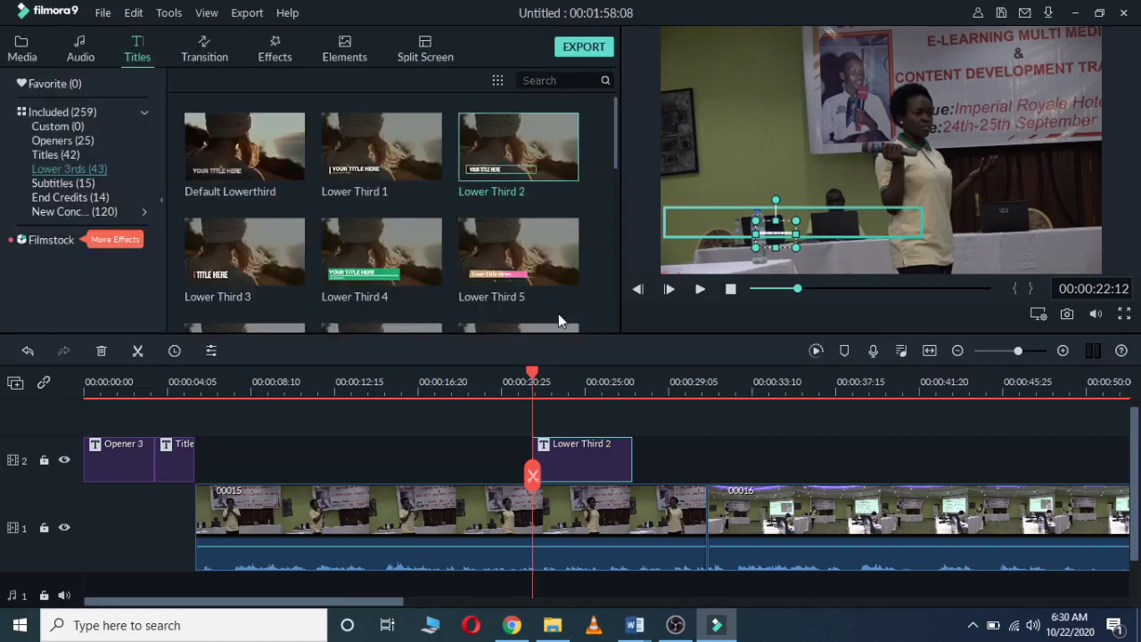
pyautogui.moveTo(792, 233); pyautogui.dragTo(911, 226)
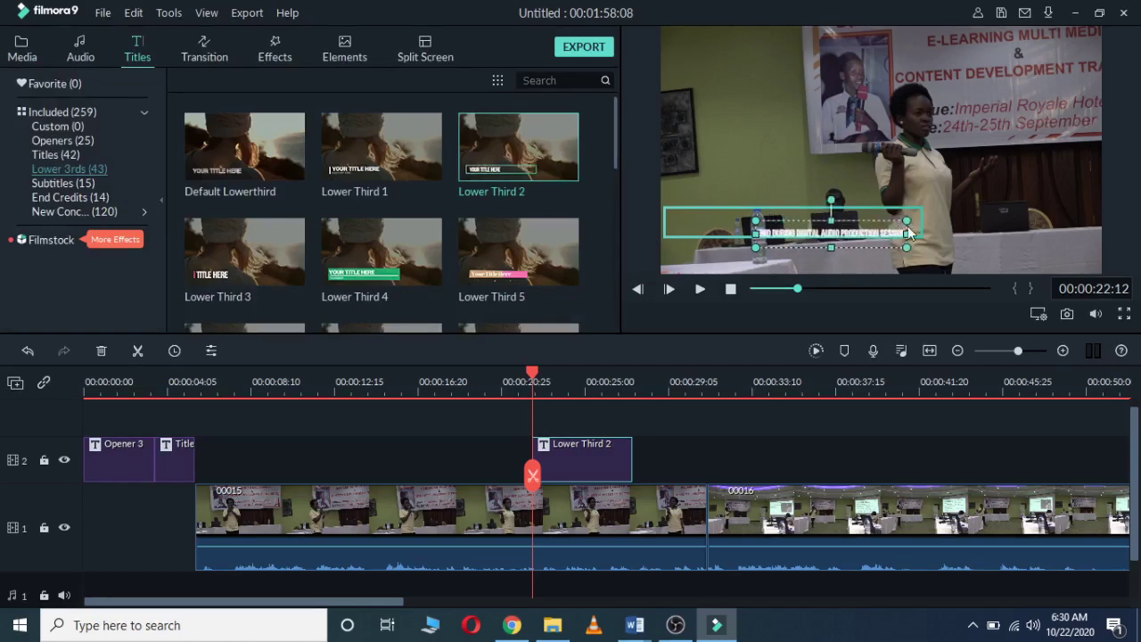
pyautogui.click(728, 239)
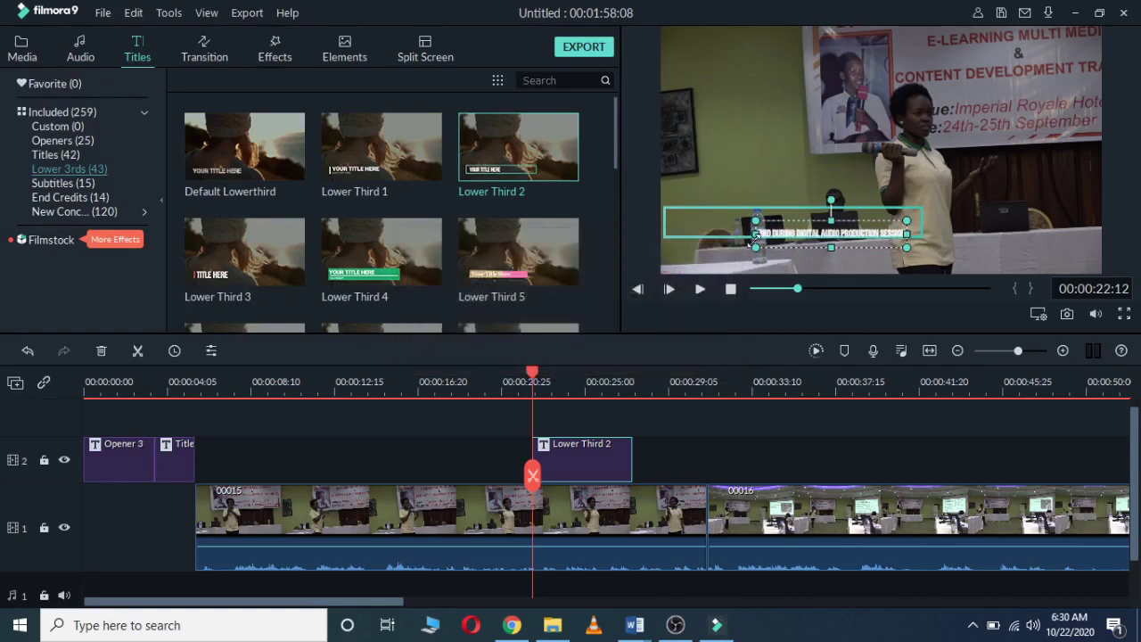
pyautogui.moveTo(756, 234); pyautogui.dragTo(683, 200)
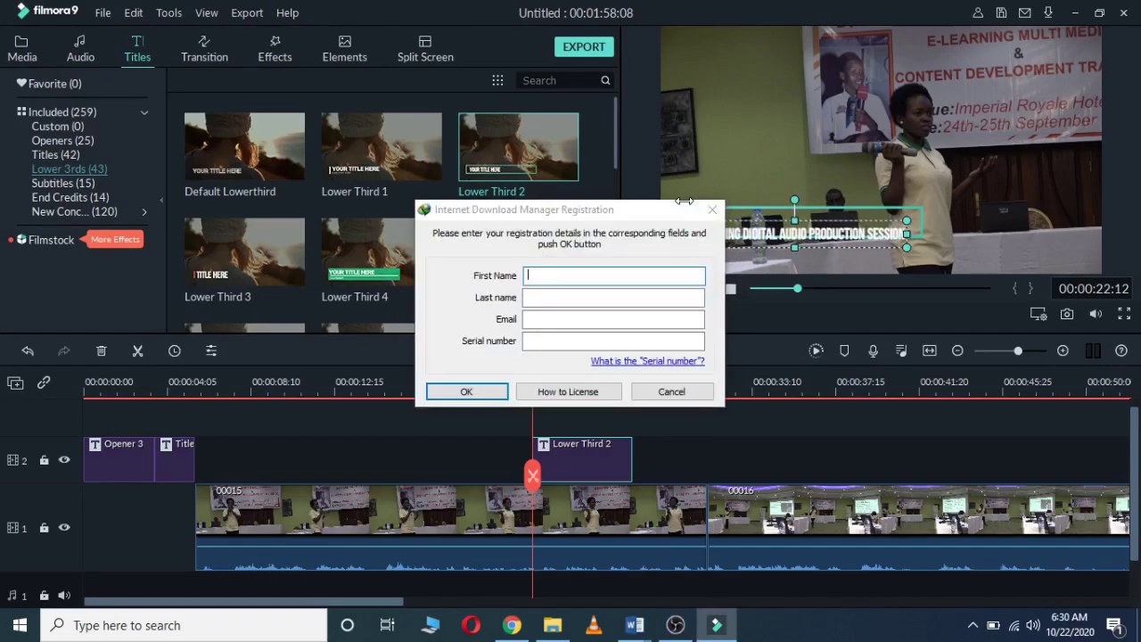
pyautogui.click(743, 206)
pyautogui.moveTo(744, 221); pyautogui.dragTo(743, 219)
pyautogui.moveTo(906, 222); pyautogui.dragTo(924, 222)
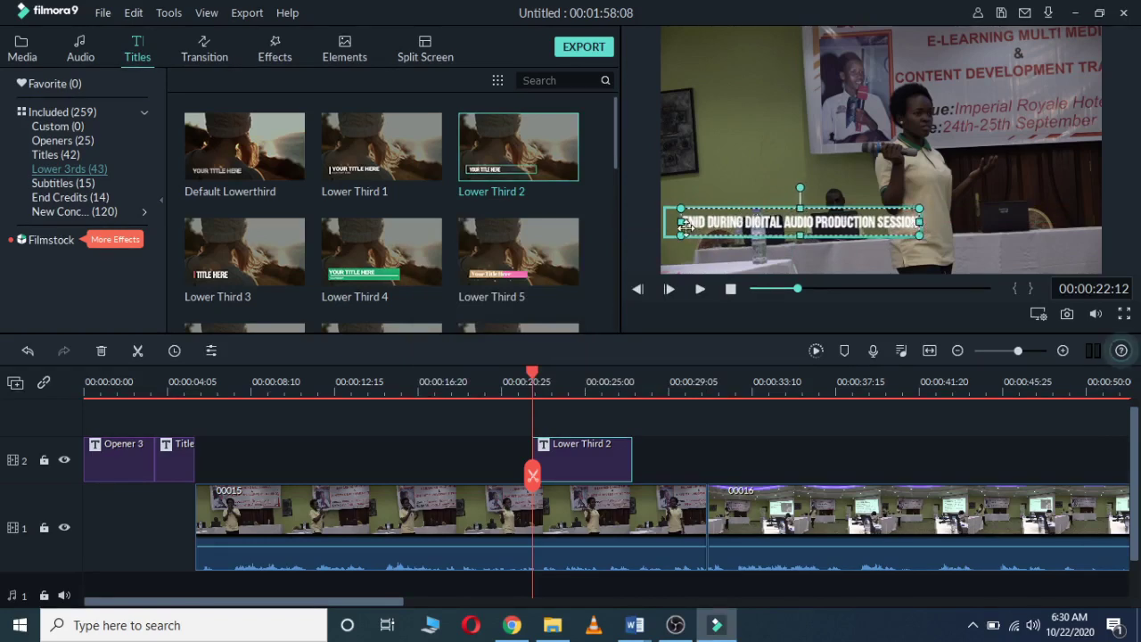
pyautogui.moveTo(680, 222); pyautogui.dragTo(667, 222)
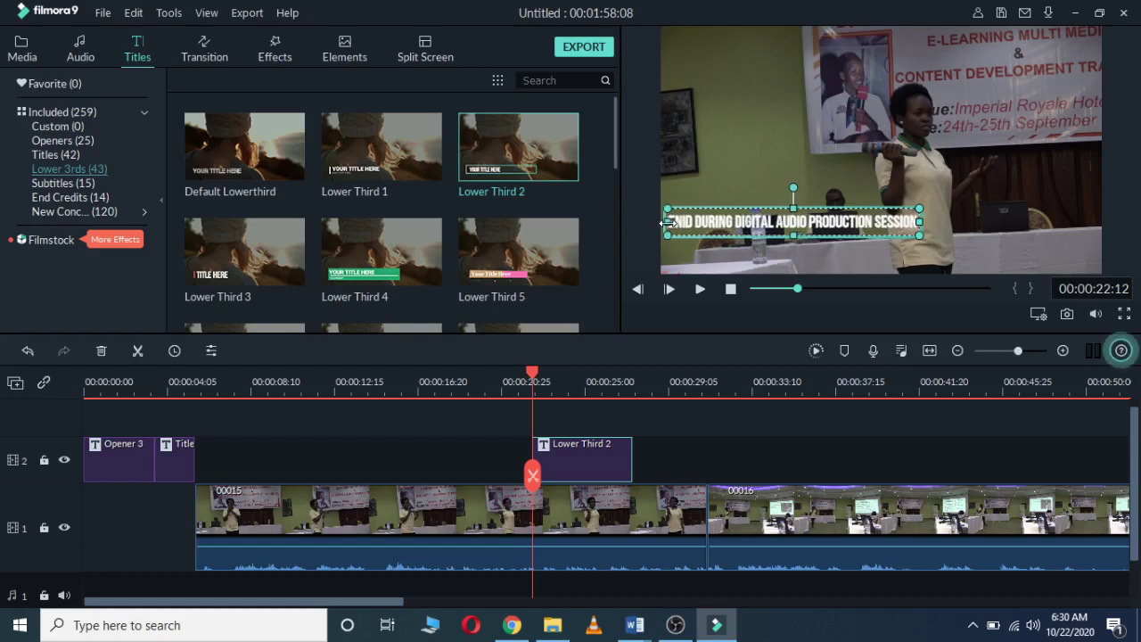
pyautogui.click(943, 242)
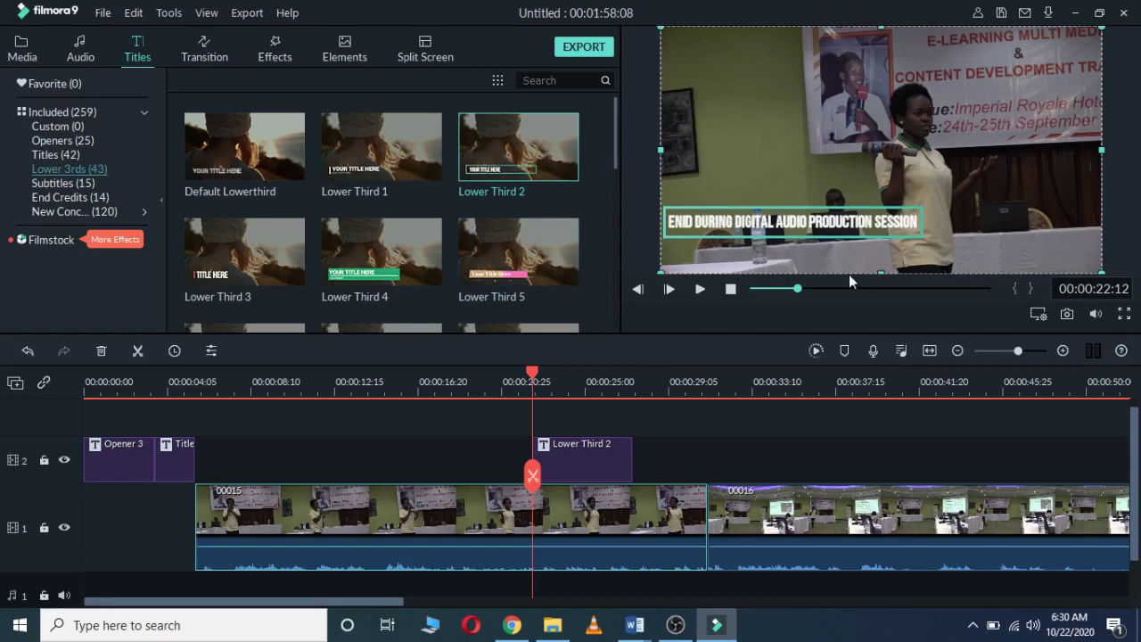
# Step: Move the caption lower in the video frame and check its placement
pyautogui.click(823, 234)
pyautogui.moveTo(823, 234); pyautogui.dragTo(829, 238)
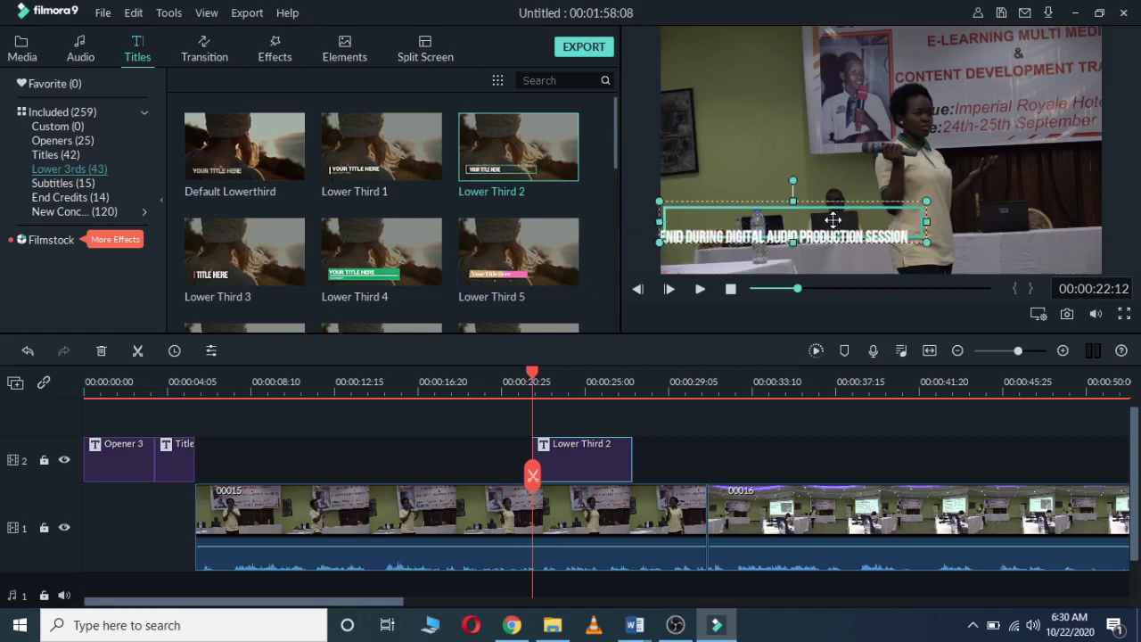
pyautogui.moveTo(833, 219); pyautogui.dragTo(852, 252)
pyautogui.click(943, 250)
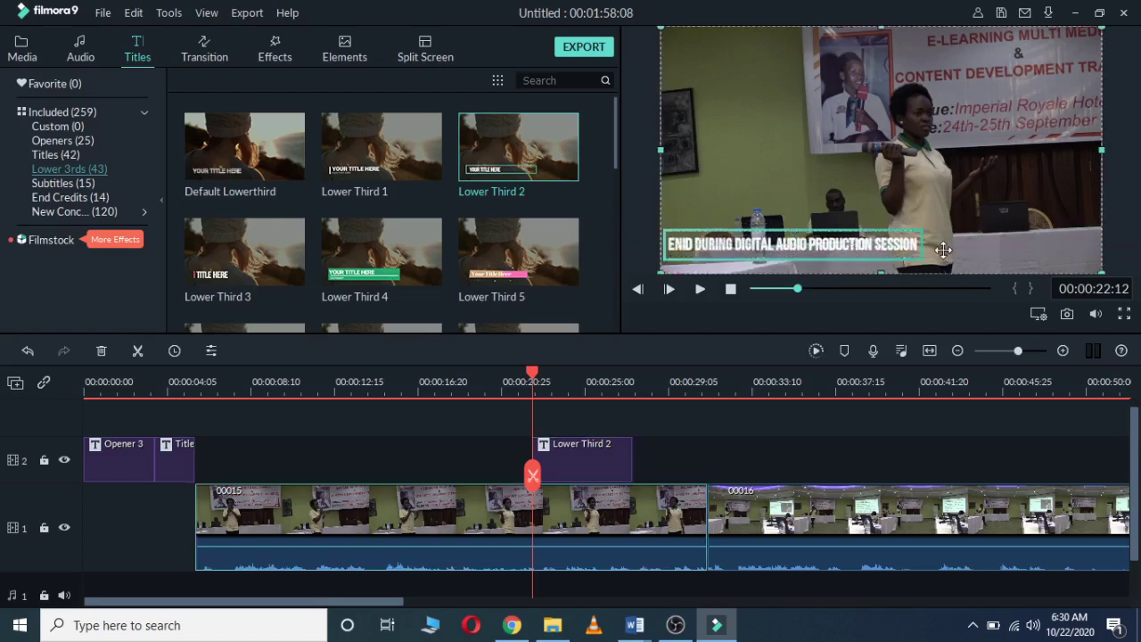
# Step: Set the lower-third caption font to Arial Negreta
pyautogui.doubleClick(889, 250)
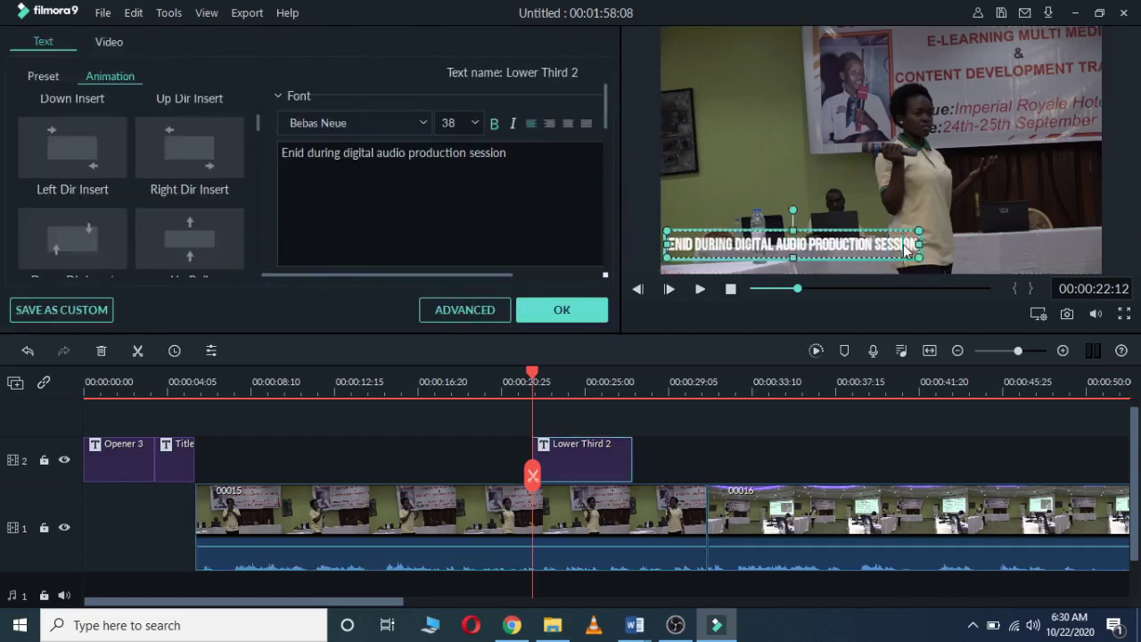
pyautogui.doubleClick(904, 250)
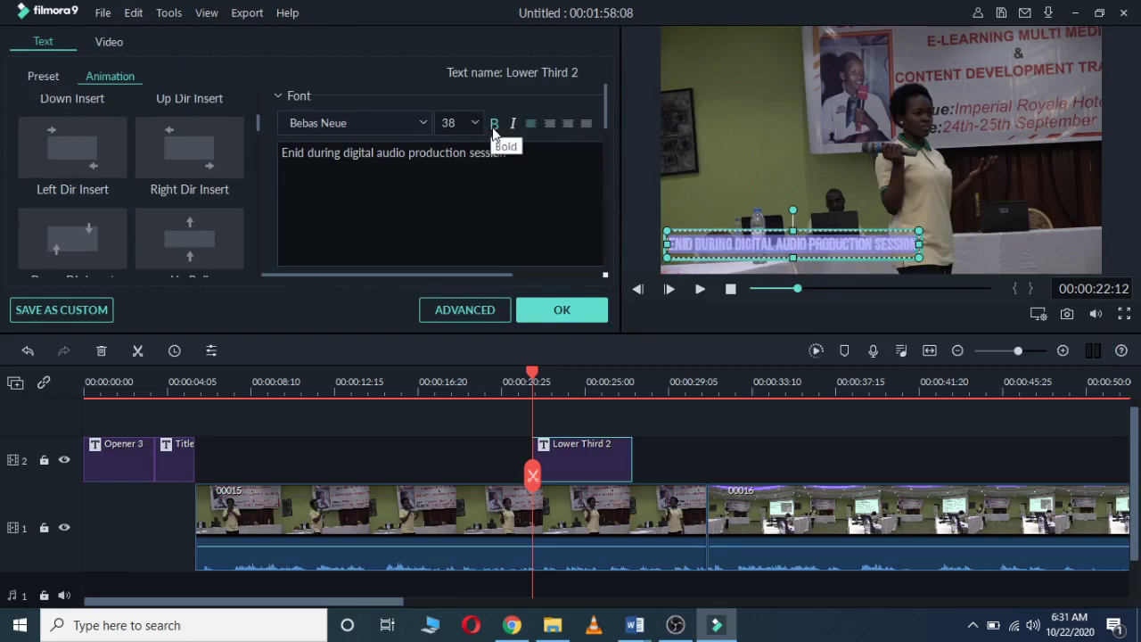
pyautogui.click(424, 123)
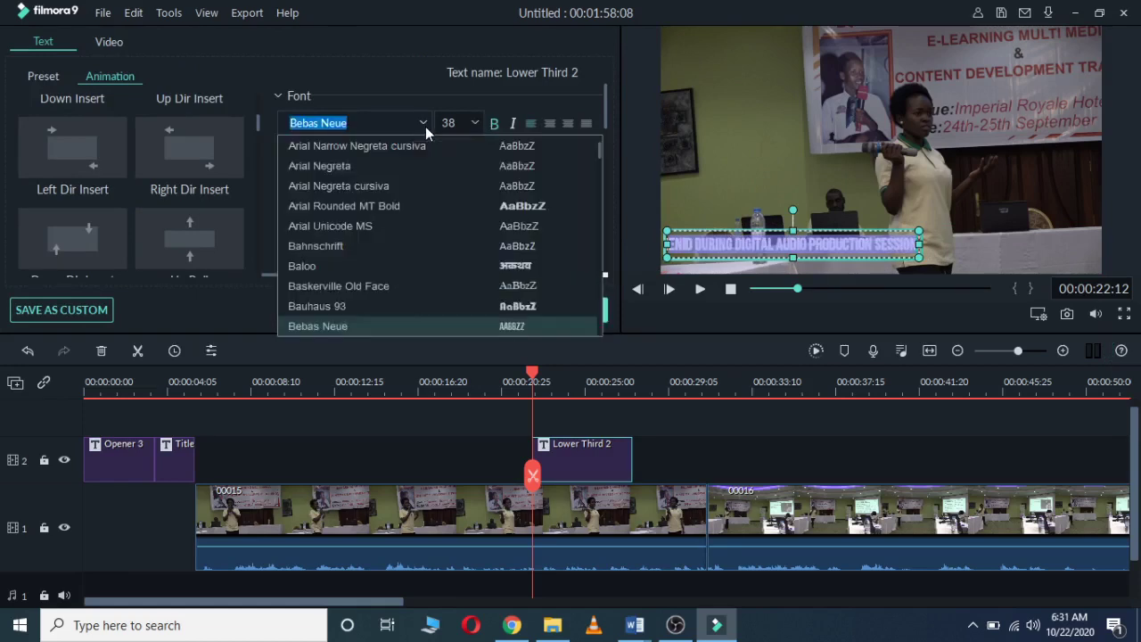
pyautogui.click(365, 168)
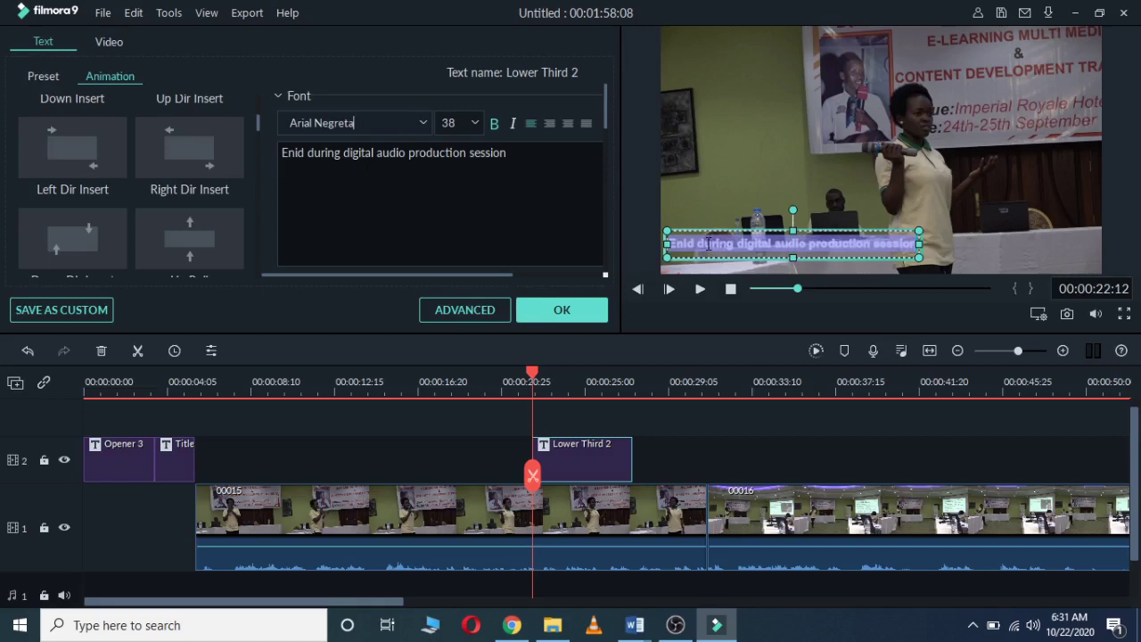
pyautogui.click(709, 244)
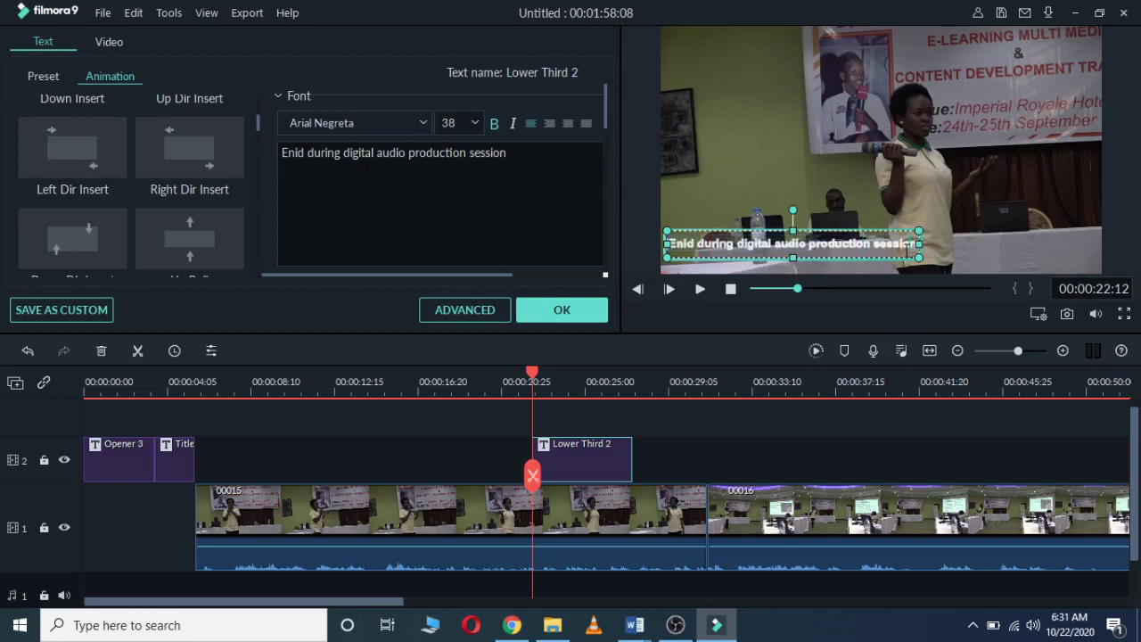
# Step: Change the caption font size from 38 to 40
pyautogui.moveTo(908, 250); pyautogui.dragTo(667, 246)
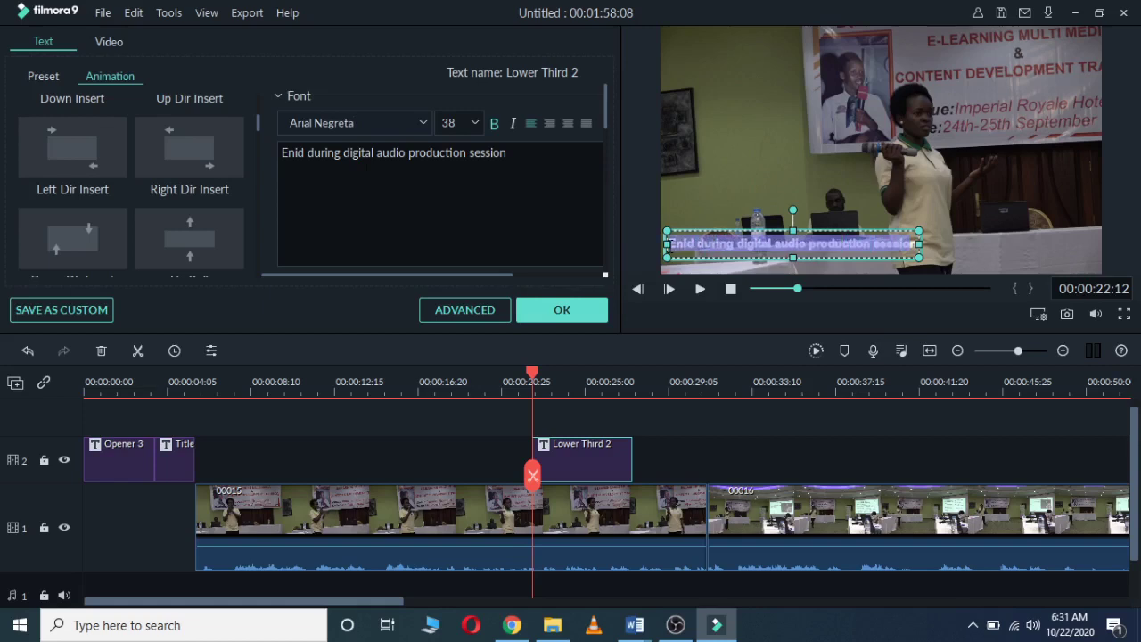
pyautogui.click(474, 125)
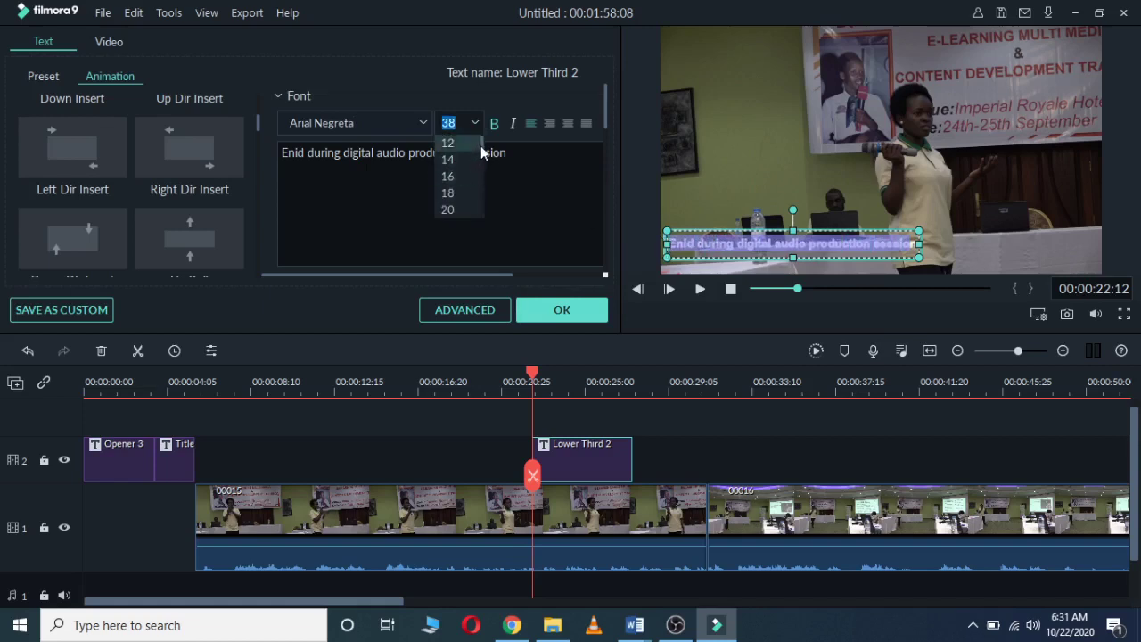
pyautogui.moveTo(480, 145); pyautogui.dragTo(480, 172)
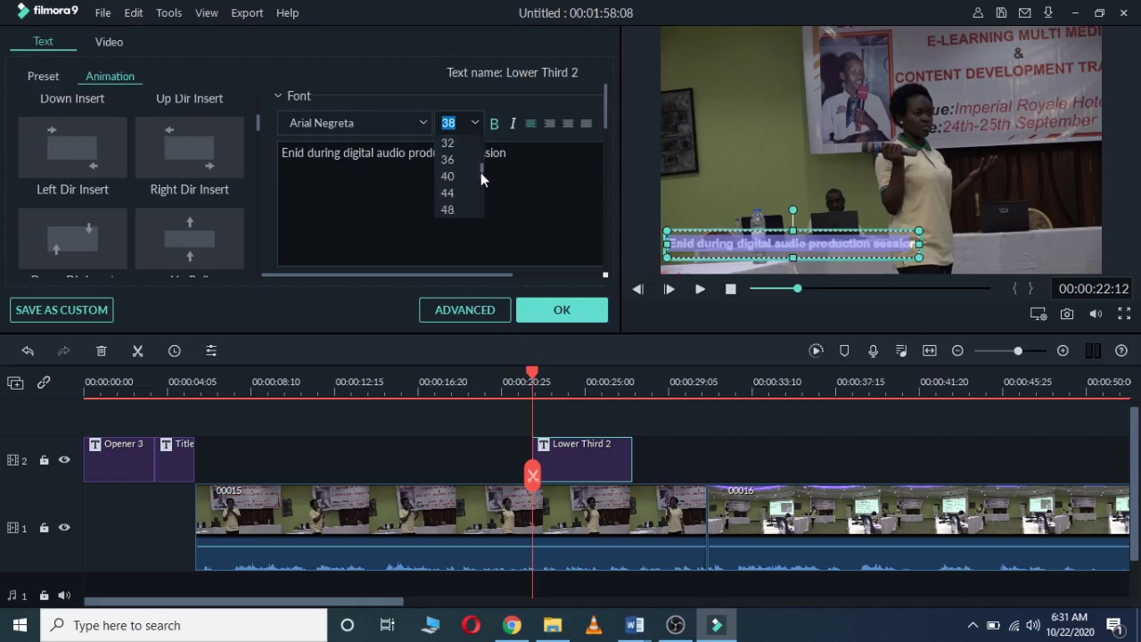
pyautogui.click(458, 175)
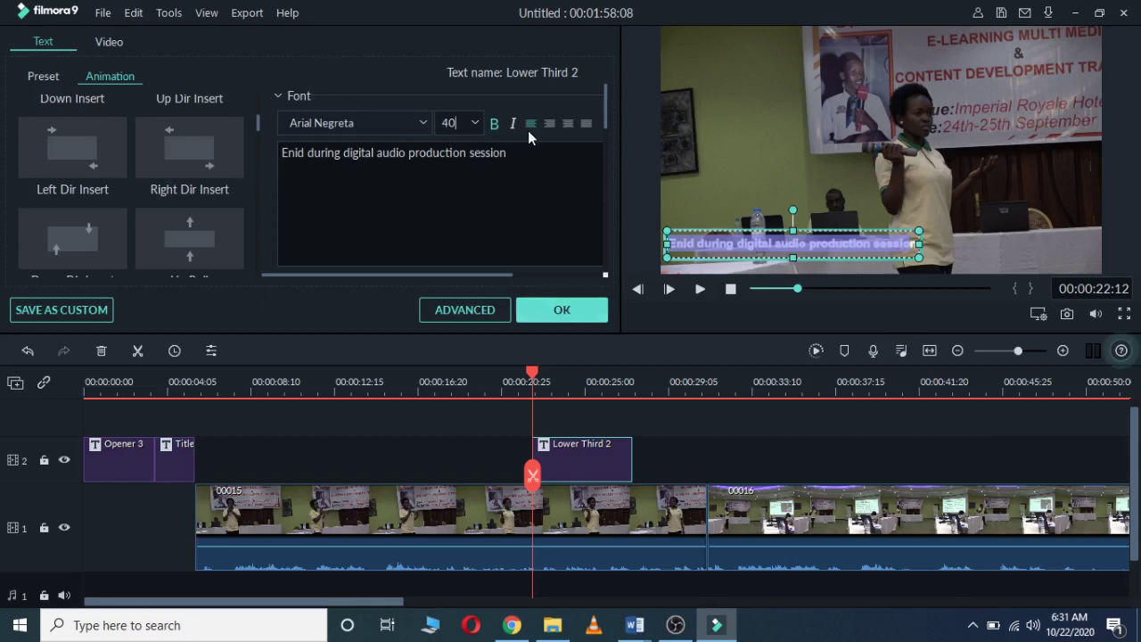
pyautogui.click(279, 95)
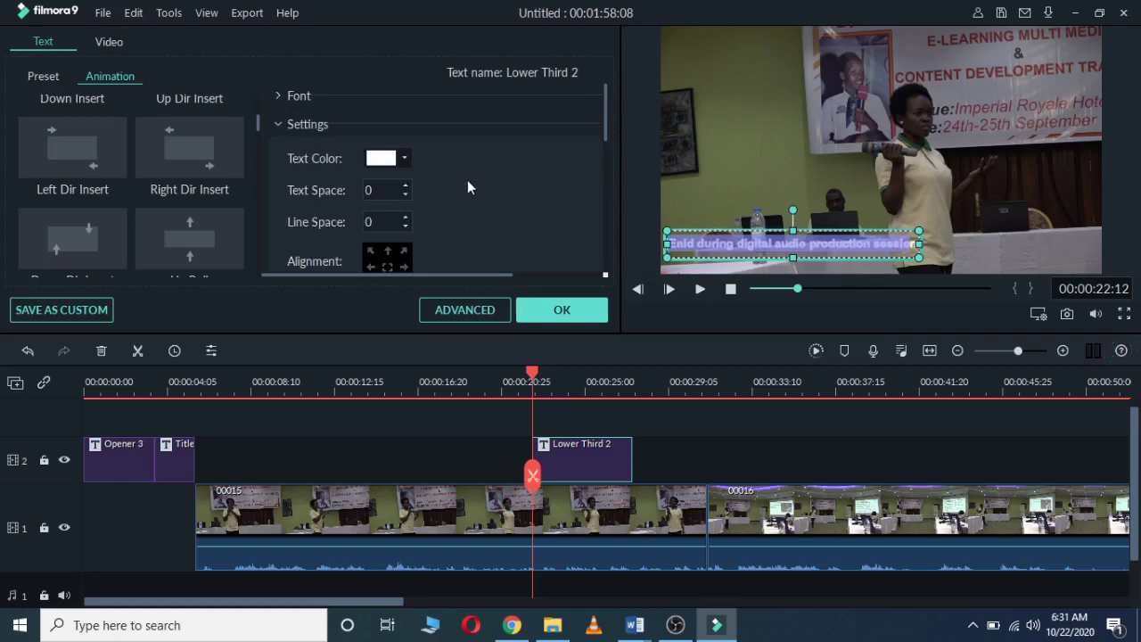
# Step: Set the lower-third caption's text colour to red using the full colour picker
pyautogui.click(278, 95)
pyautogui.click(278, 96)
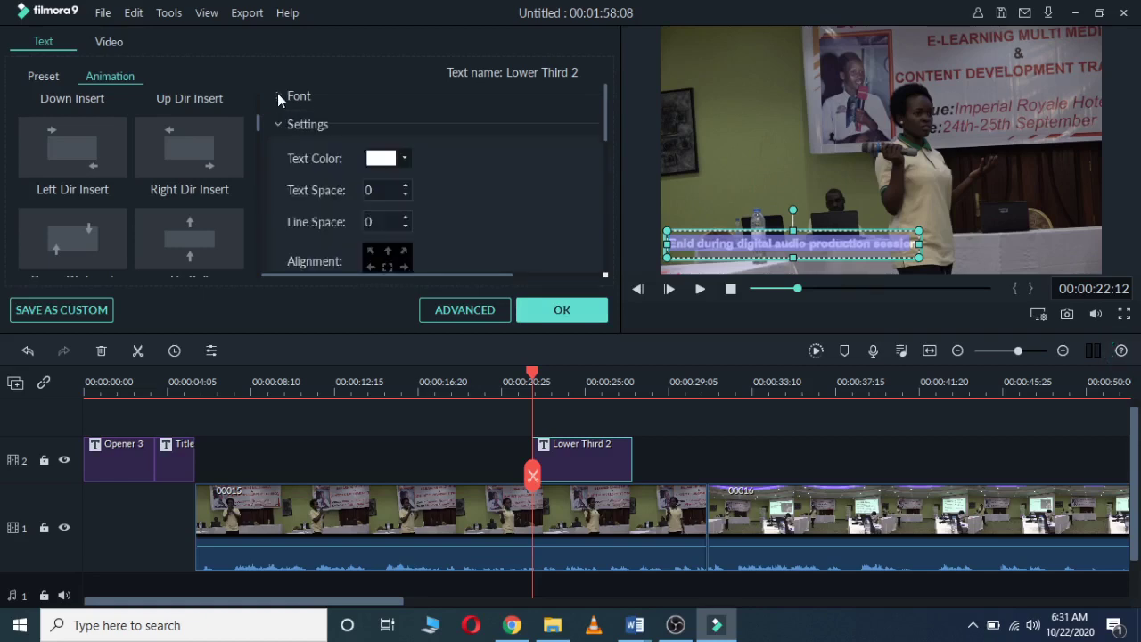
pyautogui.click(393, 161)
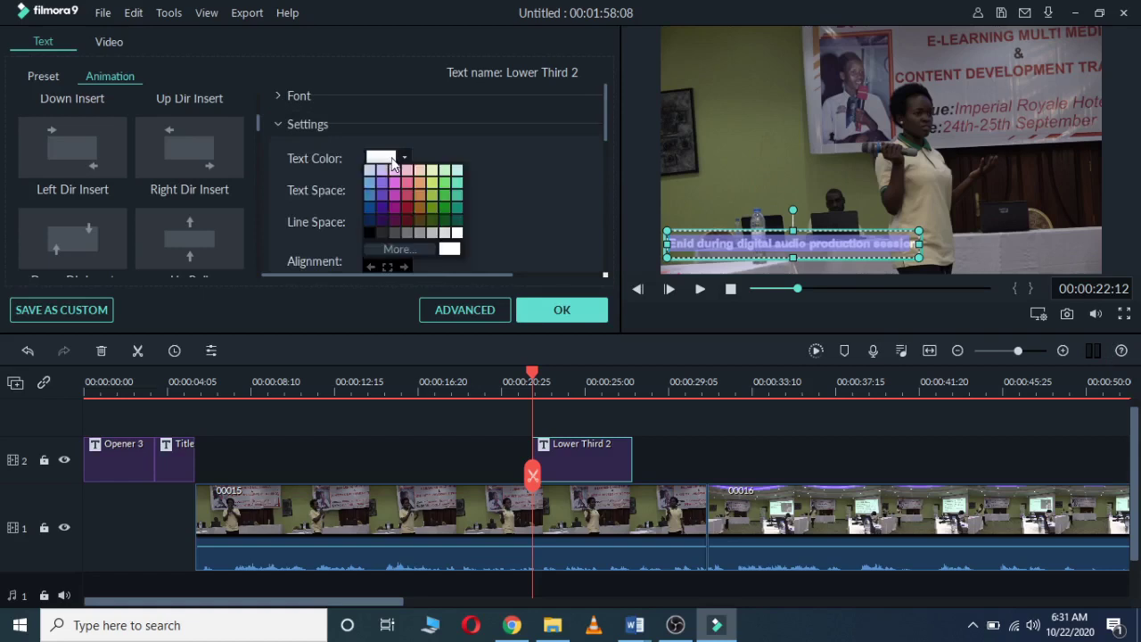
pyautogui.click(418, 247)
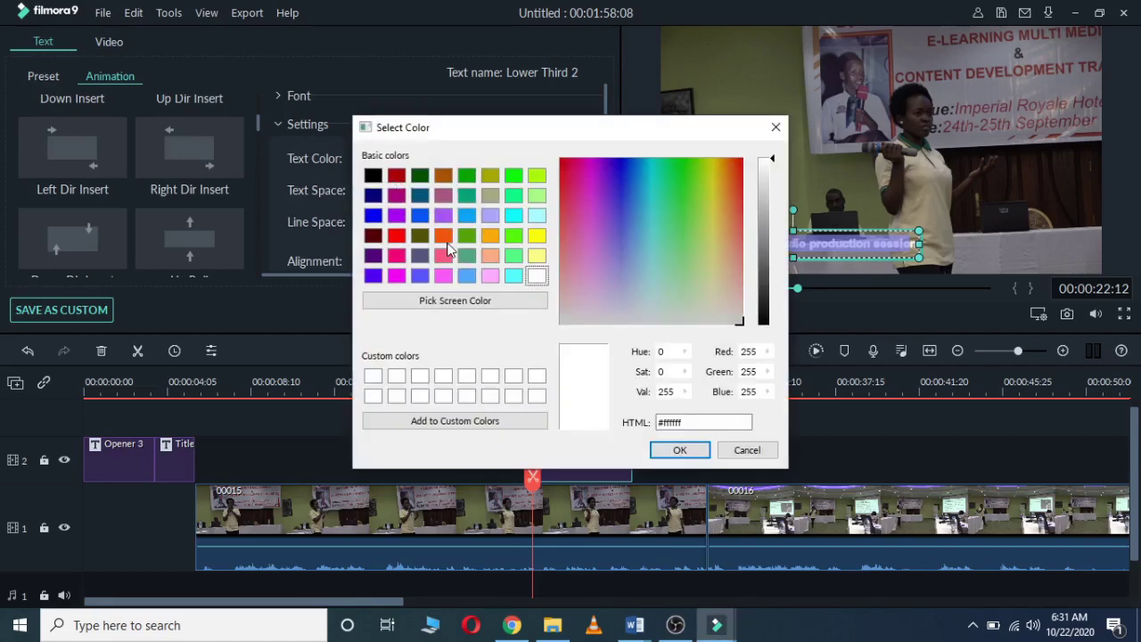
pyautogui.click(397, 236)
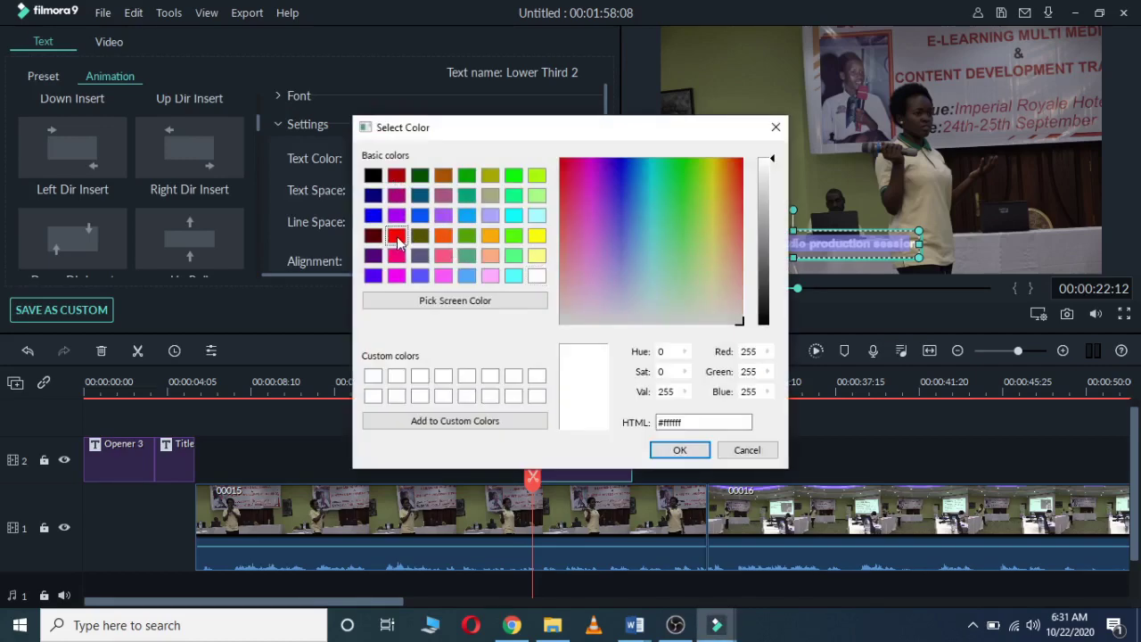
pyautogui.click(674, 450)
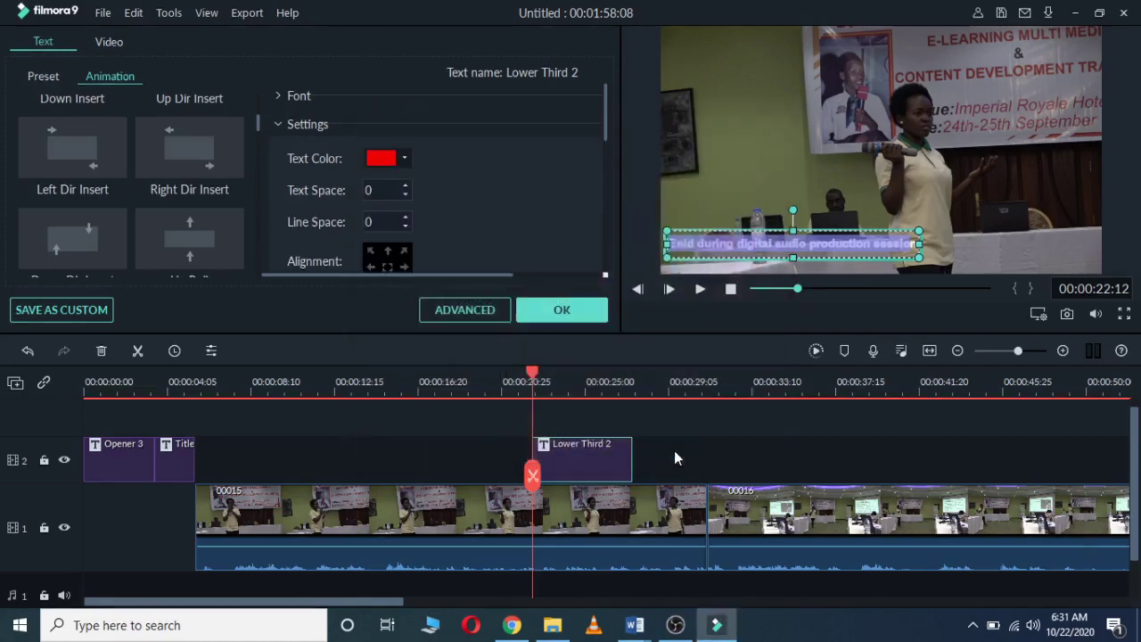
# Step: Reselect the caption text and change its colour to dark purple
pyautogui.click(847, 214)
pyautogui.click(844, 244)
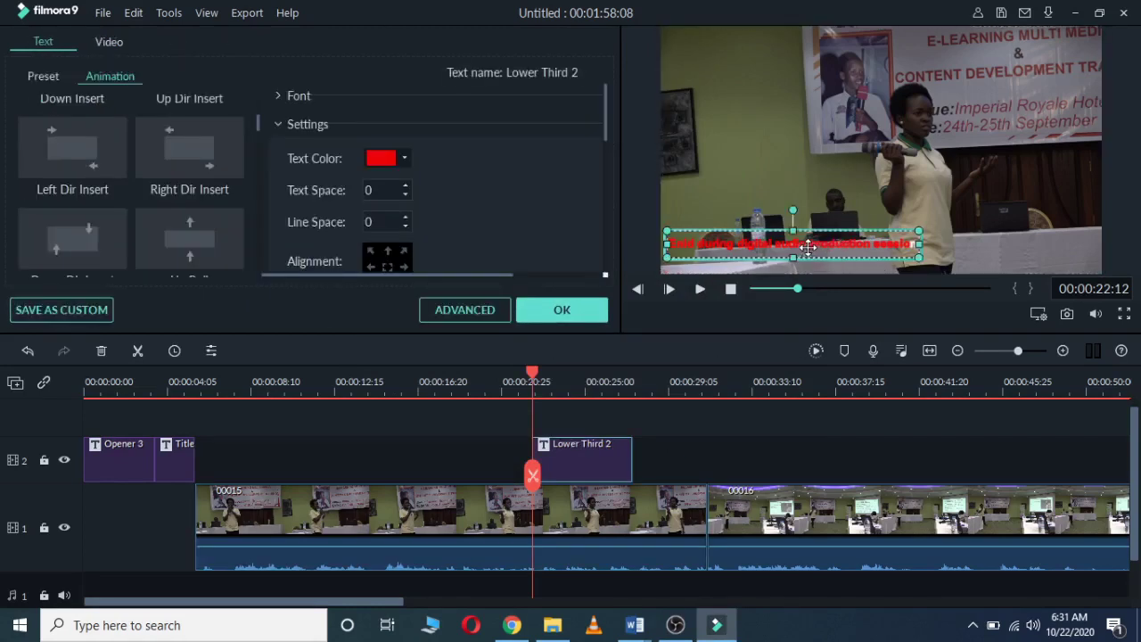
pyautogui.doubleClick(902, 242)
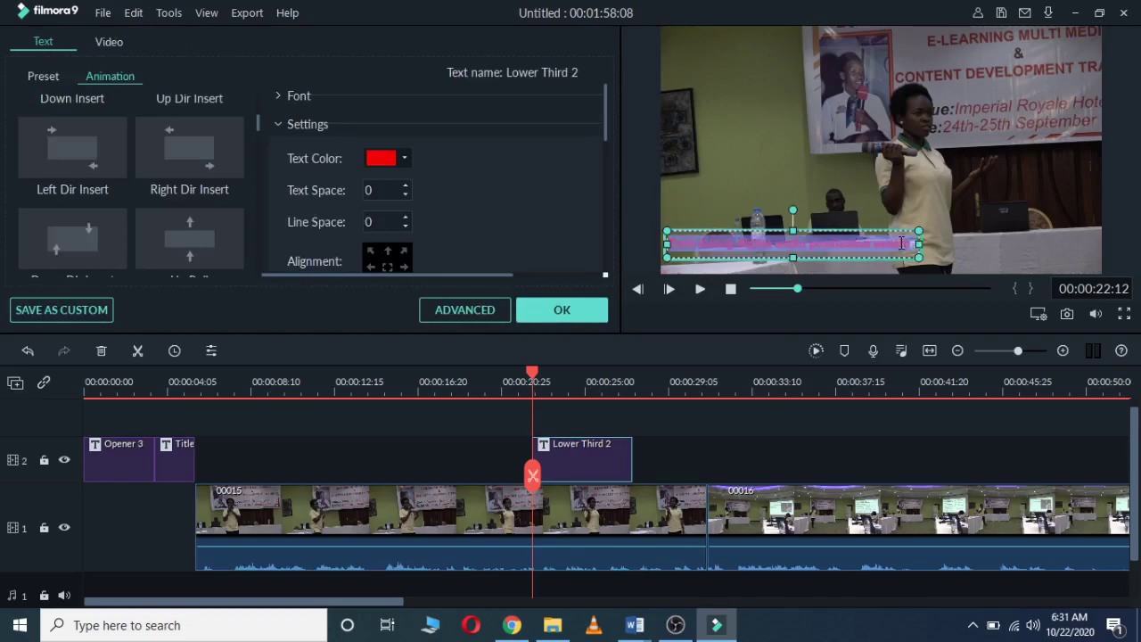
pyautogui.click(404, 158)
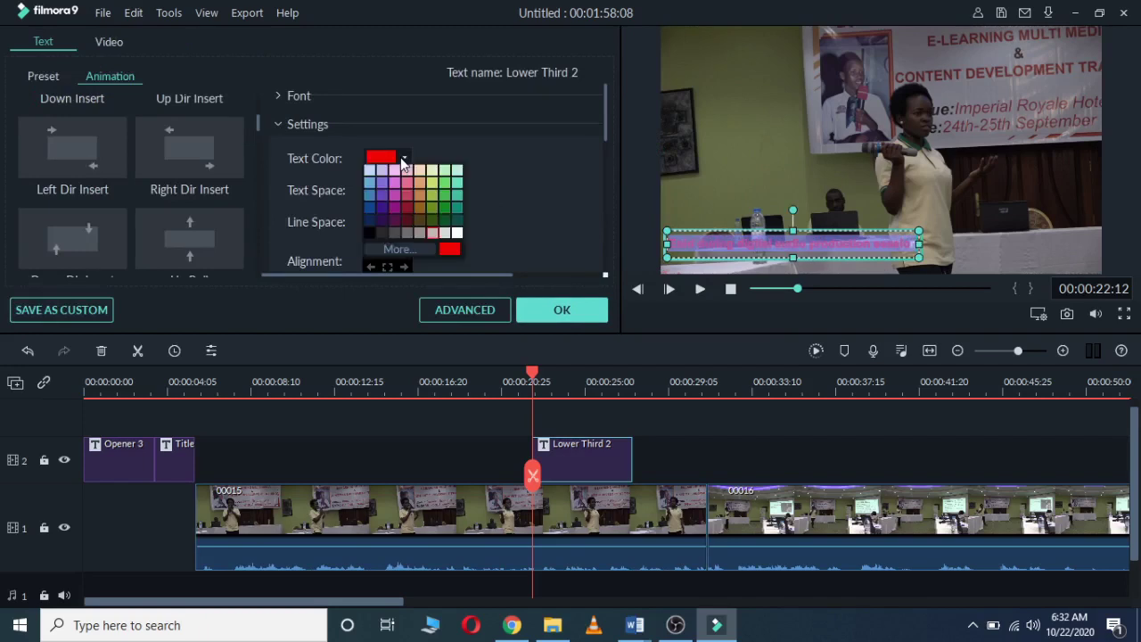
pyautogui.click(381, 208)
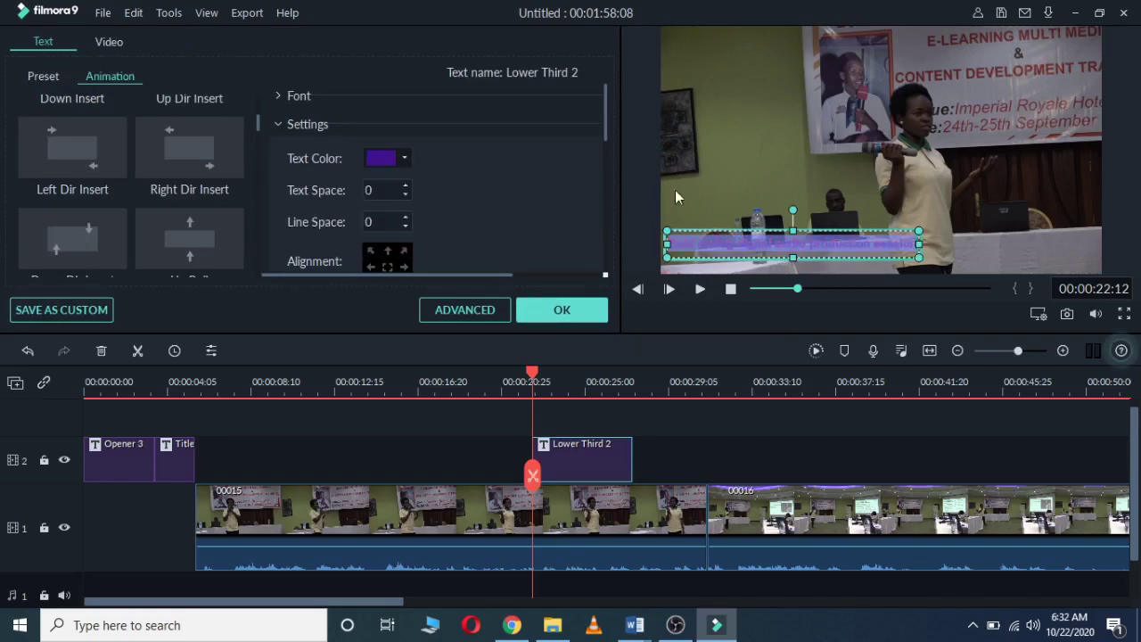
# Step: Nudge the Lower Third 2 caption slightly right and lower in the preview
pyautogui.click(681, 183)
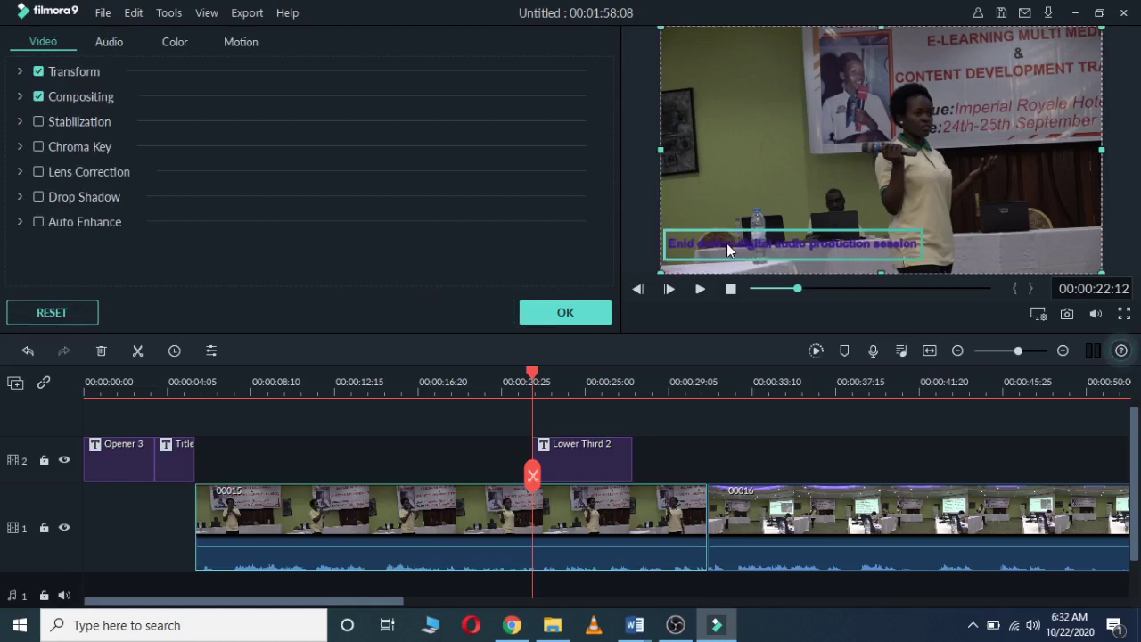
pyautogui.click(747, 240)
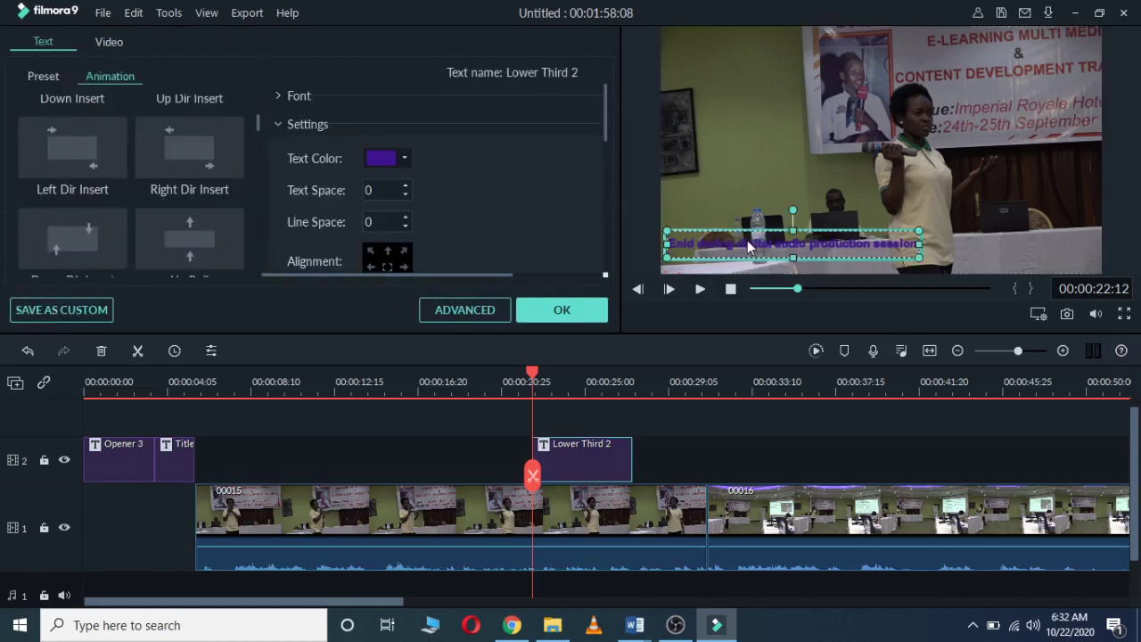
pyautogui.moveTo(747, 240); pyautogui.dragTo(761, 251)
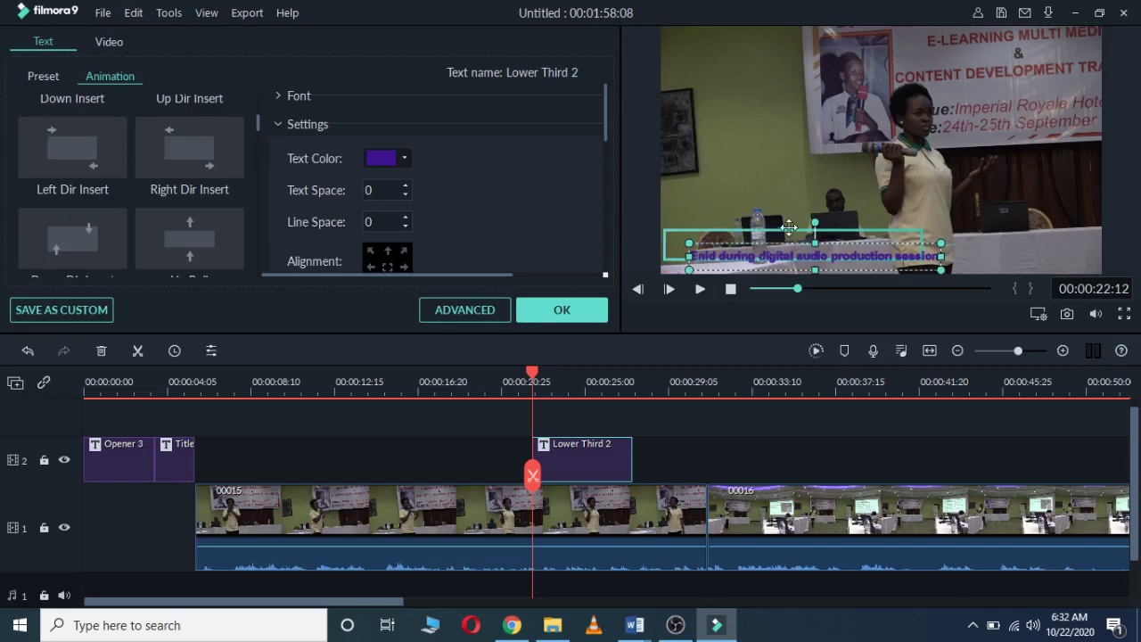
pyautogui.click(789, 227)
pyautogui.moveTo(789, 227); pyautogui.dragTo(806, 236)
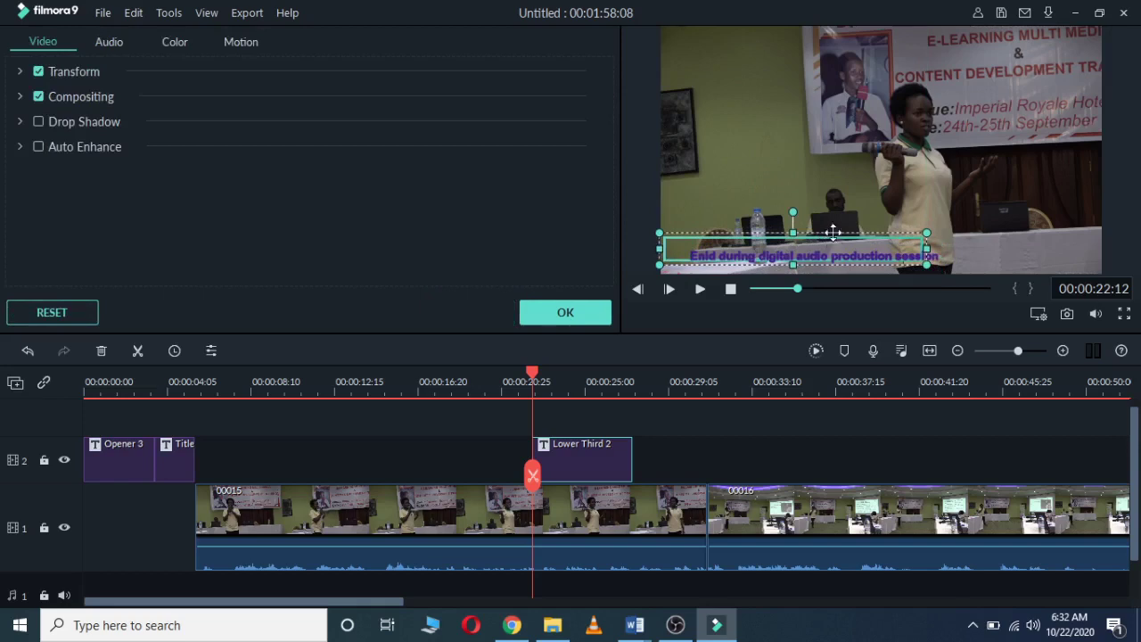
# Step: Drag the caption further along toward the bottom of the frame, then reselect it
pyautogui.click(834, 218)
pyautogui.doubleClick(847, 256)
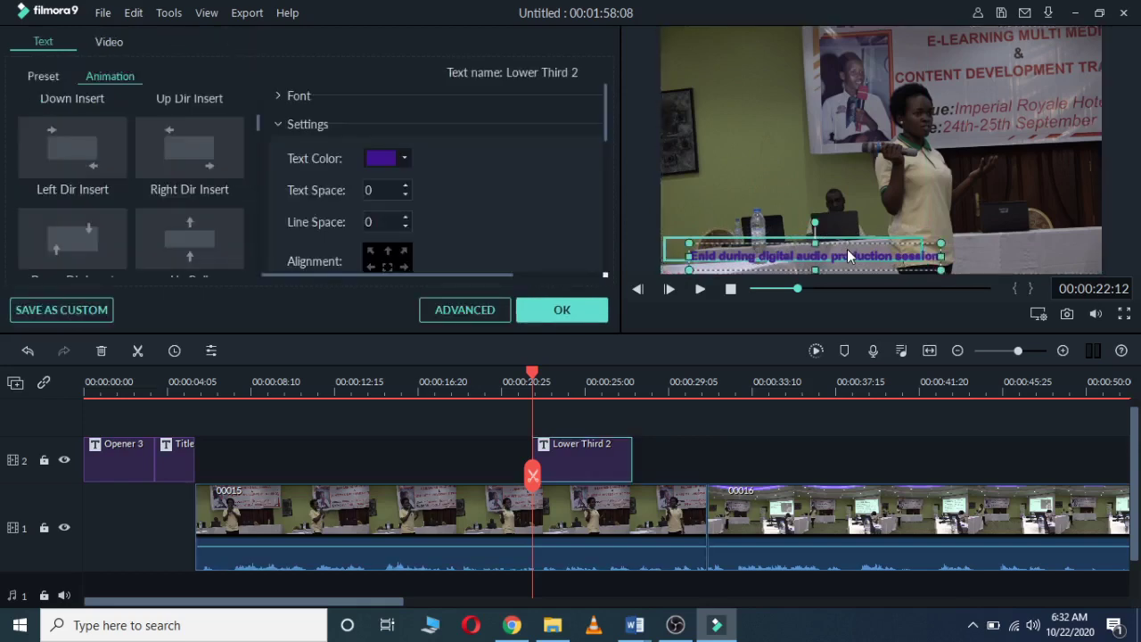
pyautogui.click(784, 241)
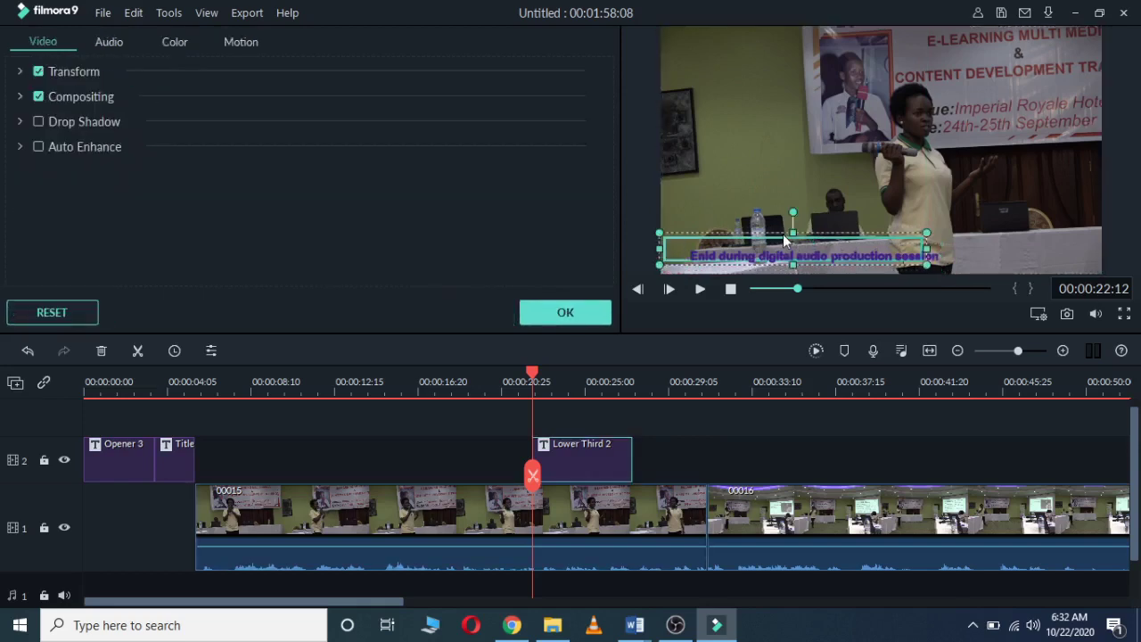
pyautogui.moveTo(784, 240); pyautogui.dragTo(803, 241)
pyautogui.click(972, 244)
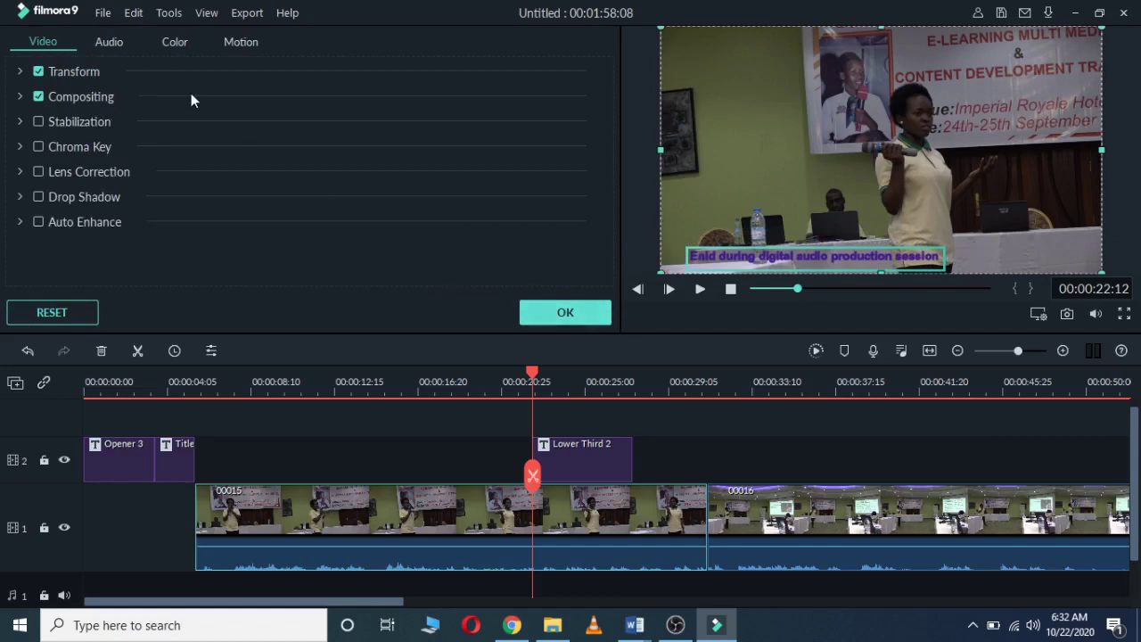
pyautogui.click(767, 257)
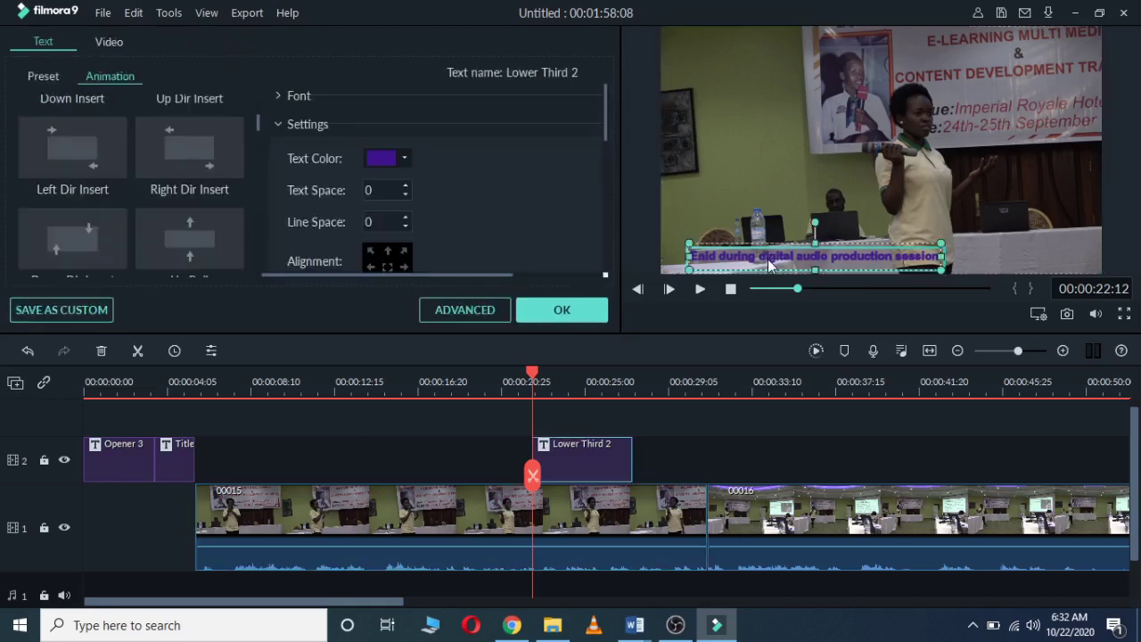
# Step: Confirm the caption changes, browse the Subtitles titles, and set the playhead near 00:00:19:02
pyautogui.click(556, 312)
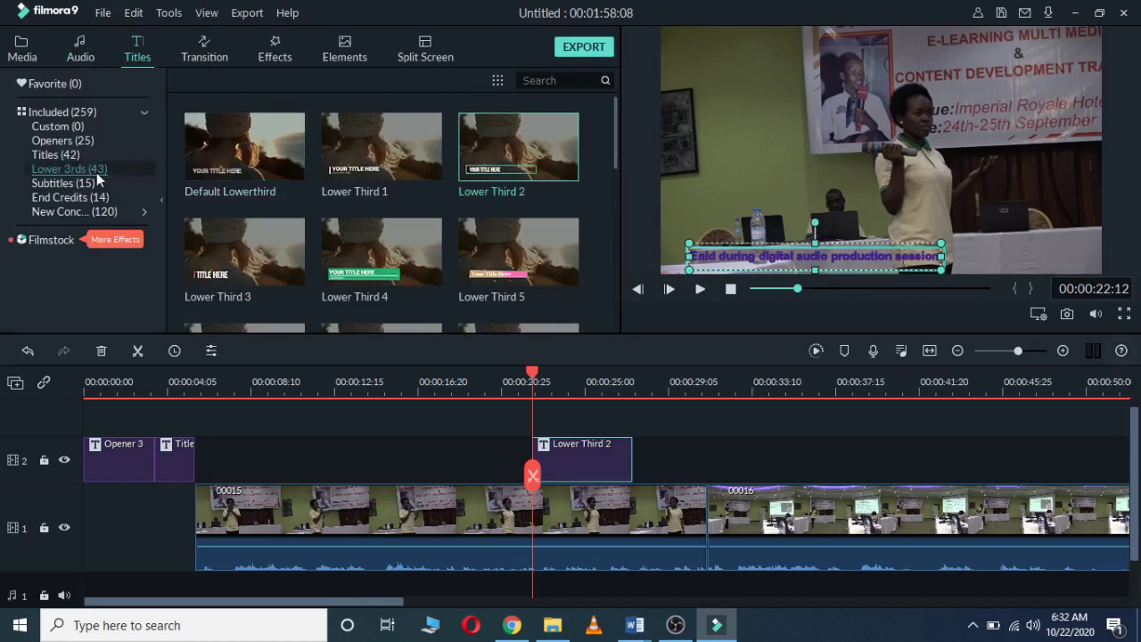
pyautogui.click(61, 184)
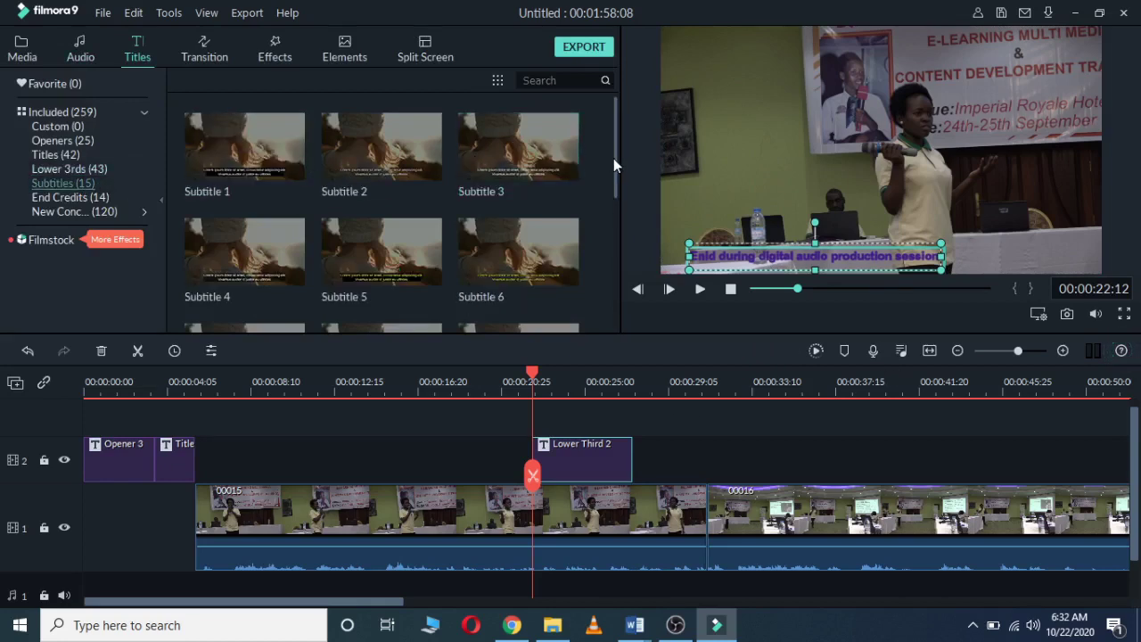
pyautogui.moveTo(614, 161); pyautogui.dragTo(604, 218)
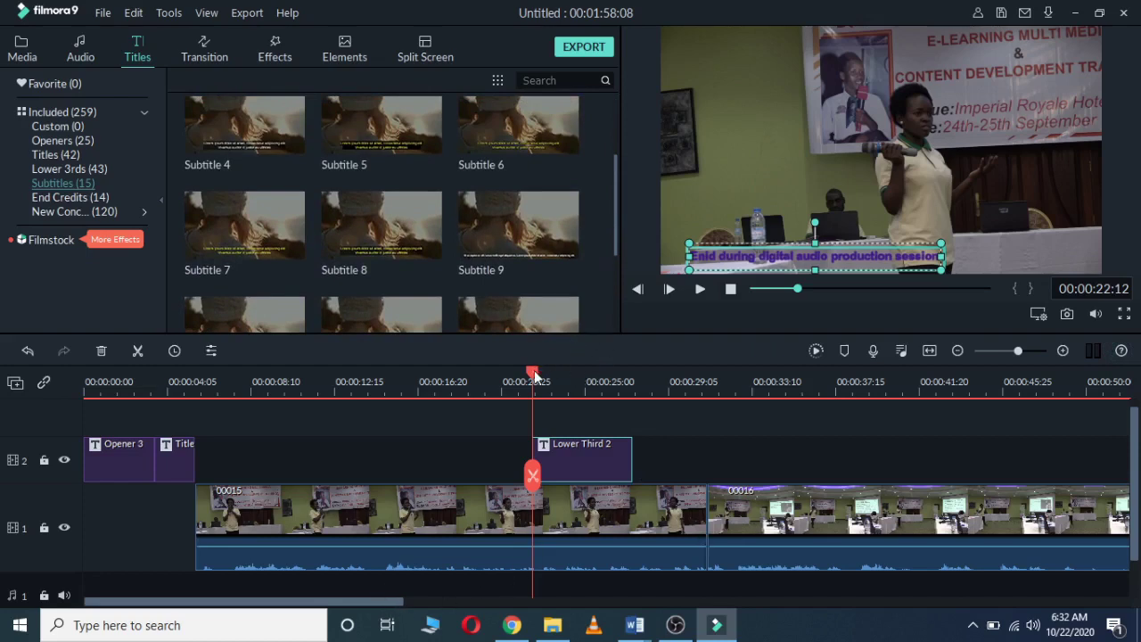
pyautogui.moveTo(532, 375); pyautogui.dragTo(525, 396)
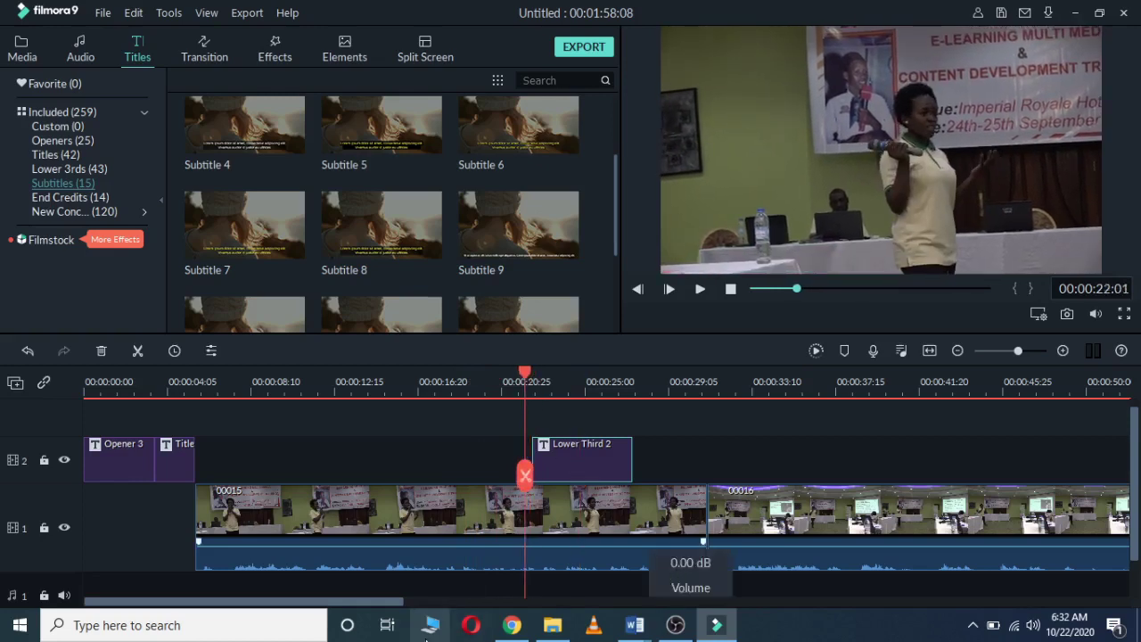
# Step: Move clip 00016 later to leave a gap after 00015, then show End Credits templates
pyautogui.moveTo(348, 602); pyautogui.dragTo(397, 606)
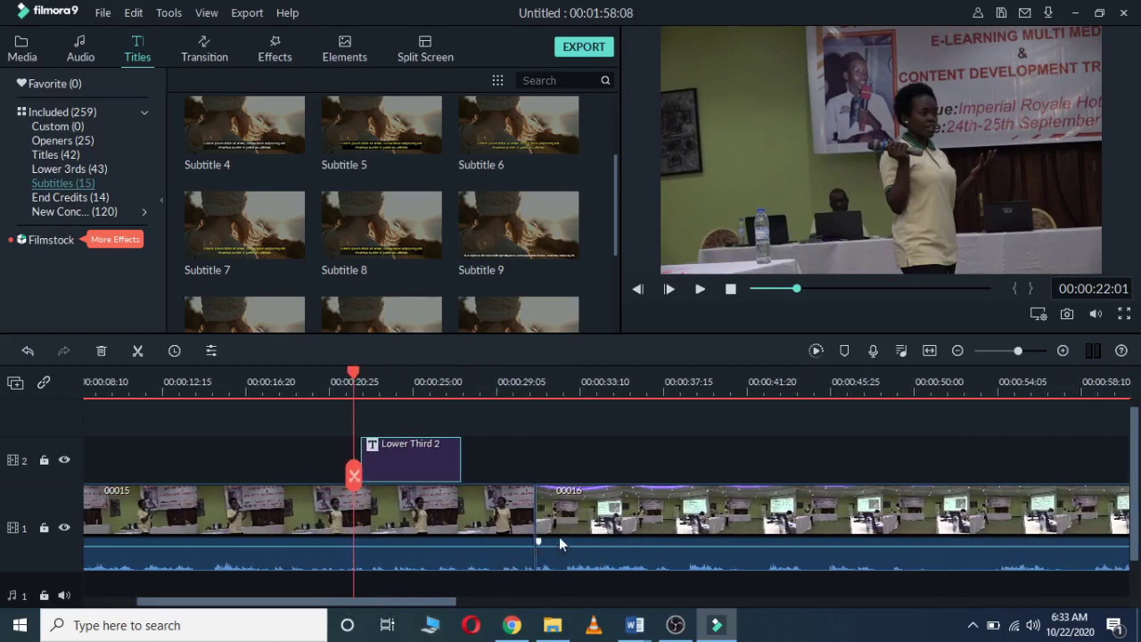
pyautogui.moveTo(559, 538); pyautogui.dragTo(660, 539)
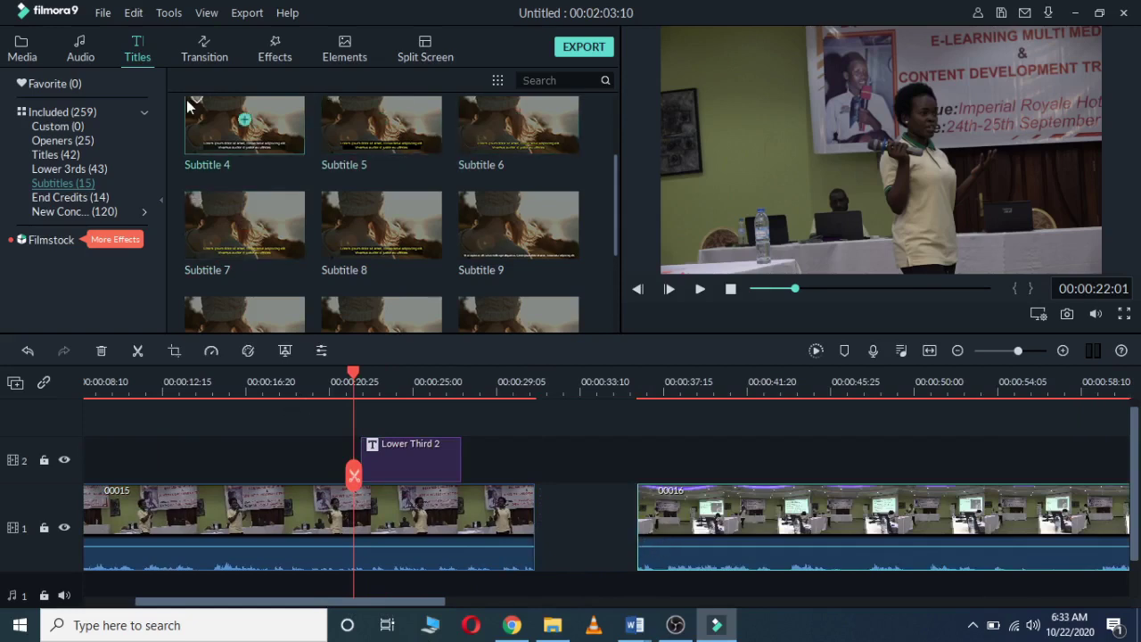
pyautogui.click(68, 196)
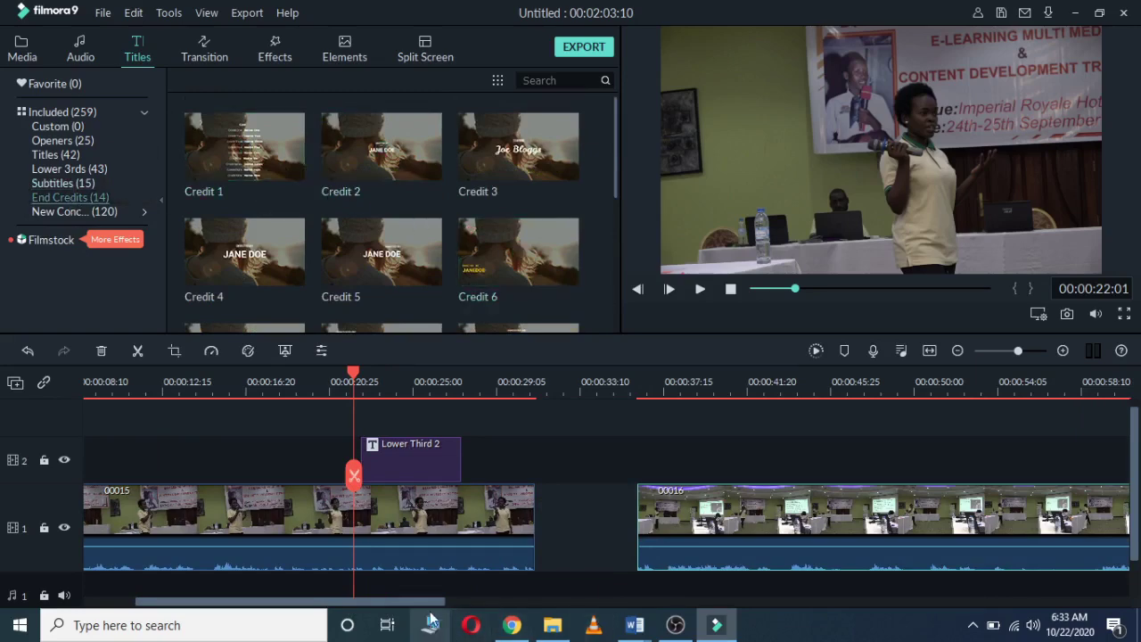
# Step: Place the Credit 2 end-credit template on track 2 after clip 00016 and open its editor
pyautogui.moveTo(430, 601); pyautogui.dragTo(892, 624)
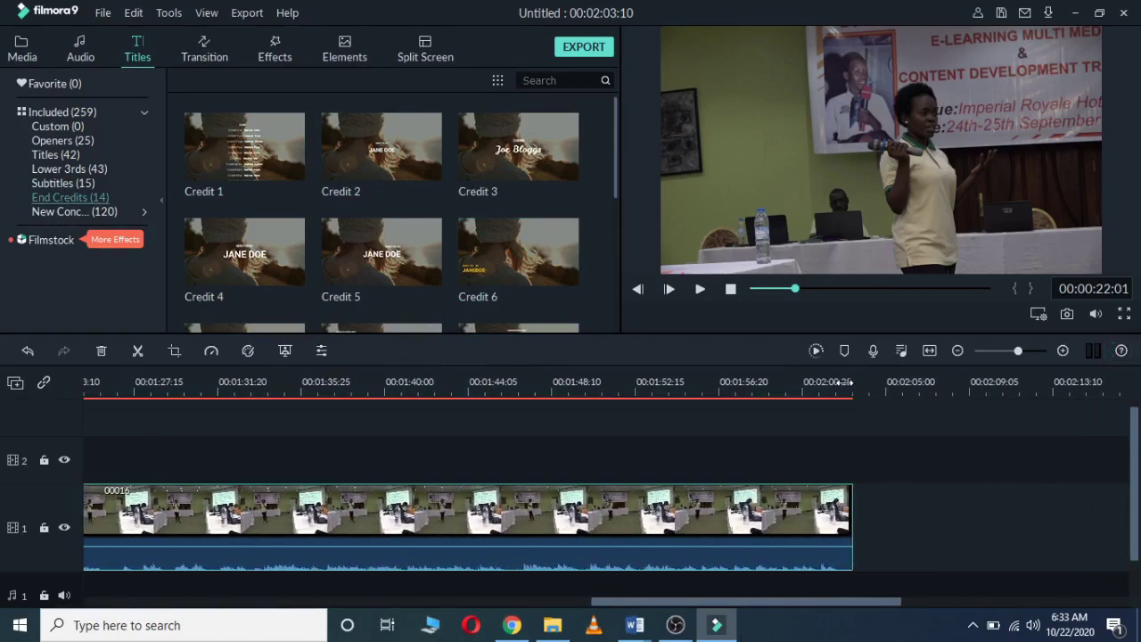
pyautogui.moveTo(843, 381); pyautogui.dragTo(859, 377)
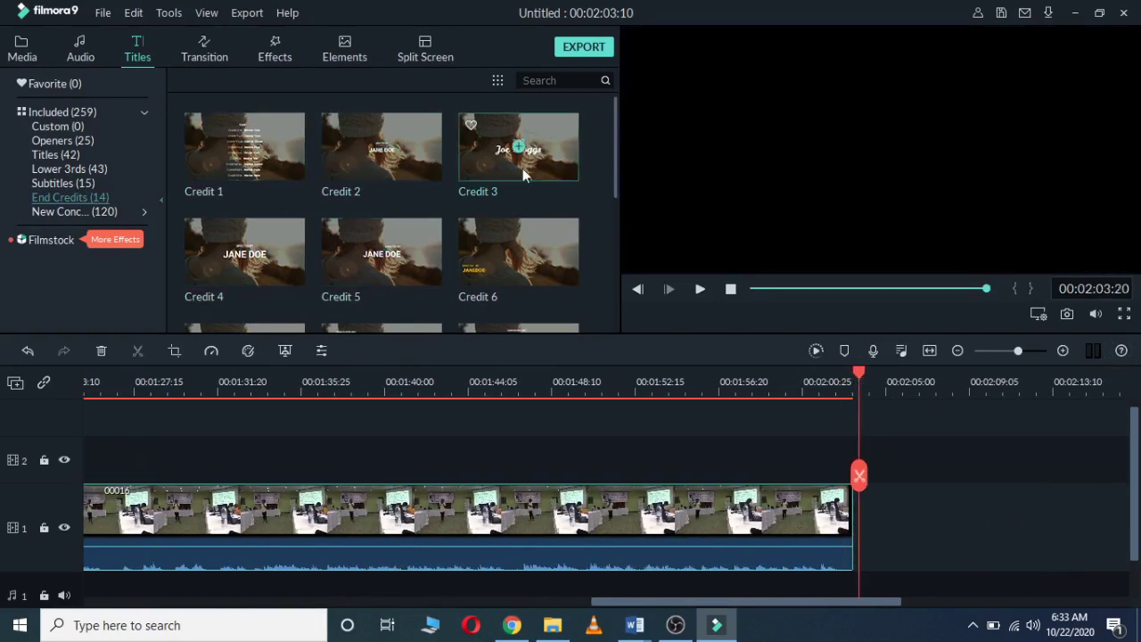
pyautogui.click(366, 151)
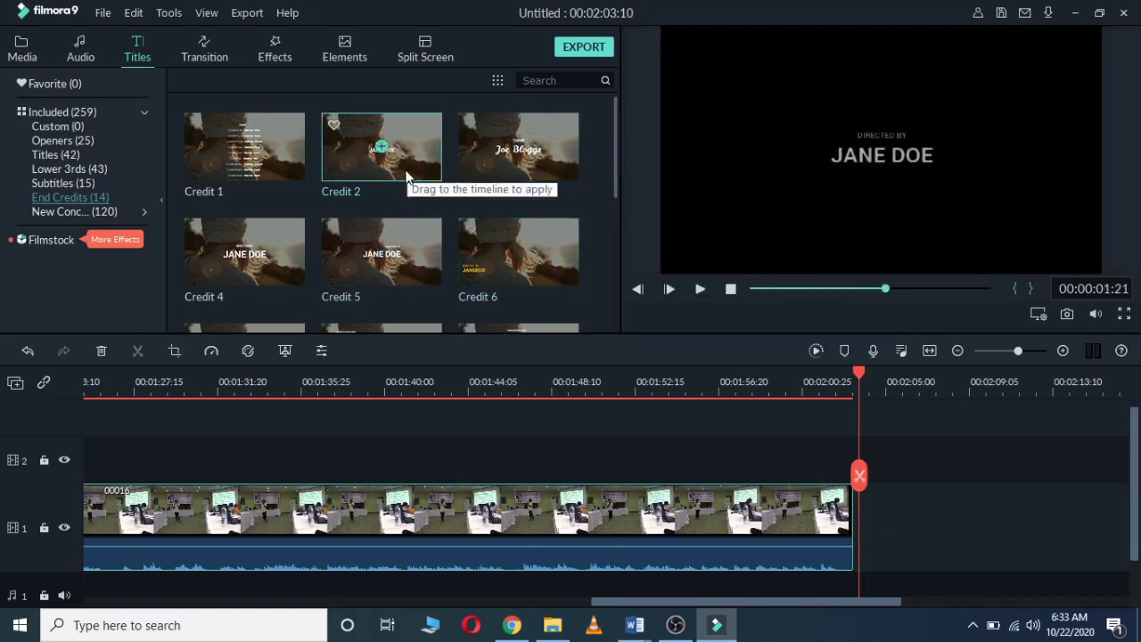
pyautogui.moveTo(368, 170); pyautogui.dragTo(869, 439)
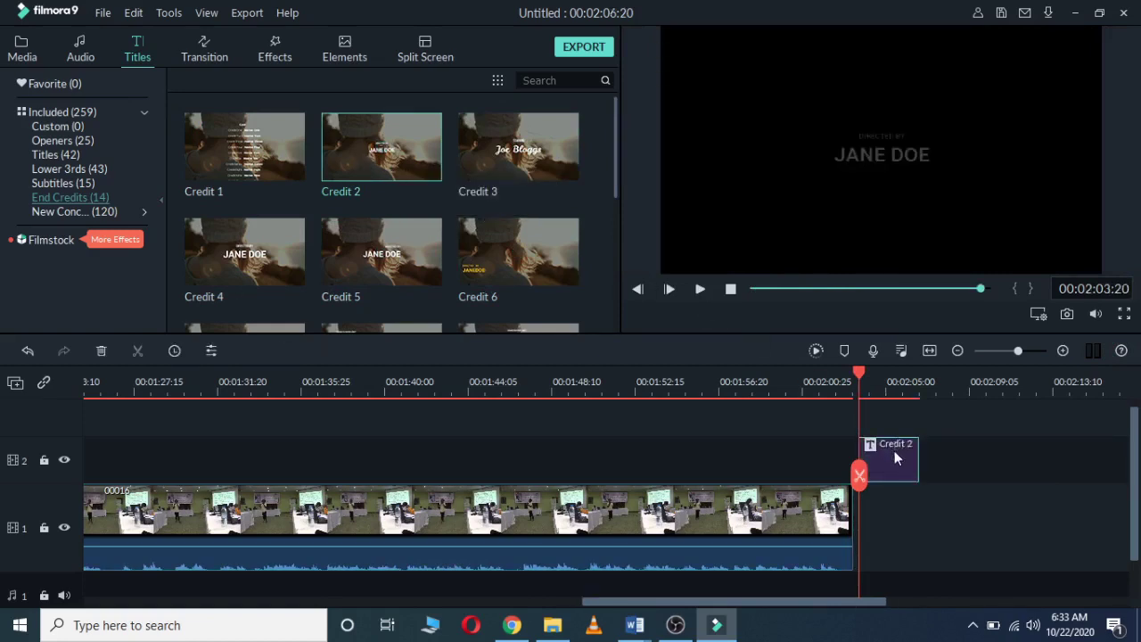
pyautogui.doubleClick(894, 450)
# Step: Replace the placeholder credit with 'Facilitated by' and a second line 'Ultimate Media Consu'
pyautogui.doubleClick(923, 156)
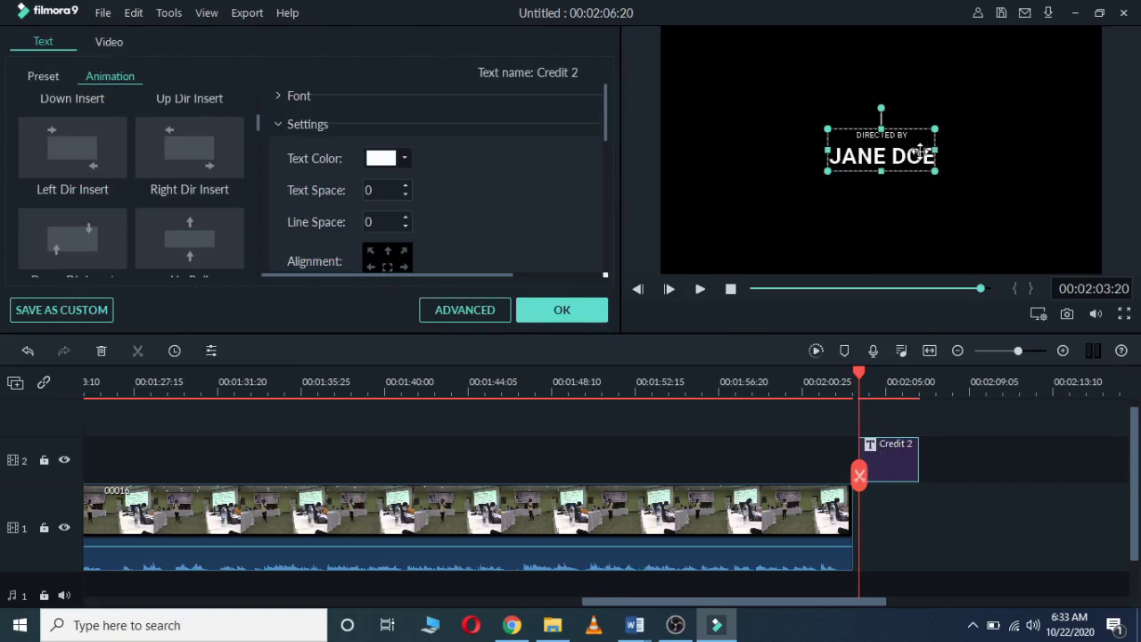
pyautogui.press('BackSpace')
pyautogui.press('BackSpace')
pyautogui.press('BackSpace')
pyautogui.press('BackSpace')
pyautogui.press('BackSpace')
pyautogui.press('BackSpace')
pyautogui.press('BackSpace')
pyautogui.press('BackSpace')
pyautogui.press('BackSpace')
pyautogui.press('BackSpace')
pyautogui.press('BackSpace')
pyautogui.press('BackSpace')
pyautogui.press('BackSpace')
pyautogui.press('BackSpace')
pyautogui.press('BackSpace')
pyautogui.press('BackSpace')
pyautogui.press('BackSpace')
pyautogui.press('BackSpace')
pyautogui.press('BackSpace')
pyautogui.press('BackSpace')
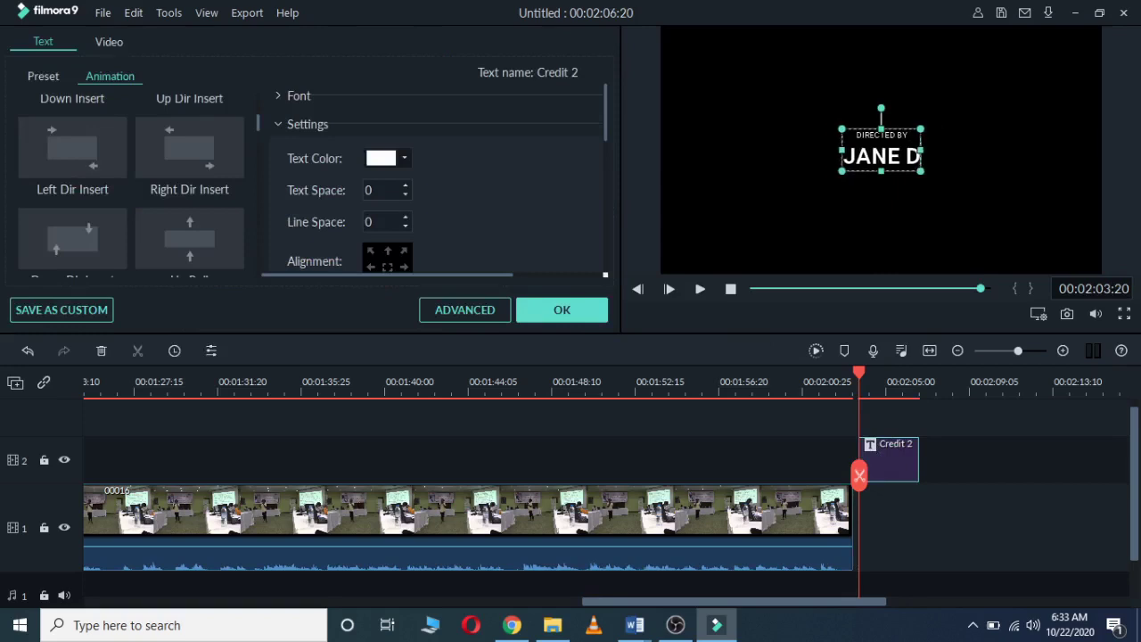
pyautogui.write('D')
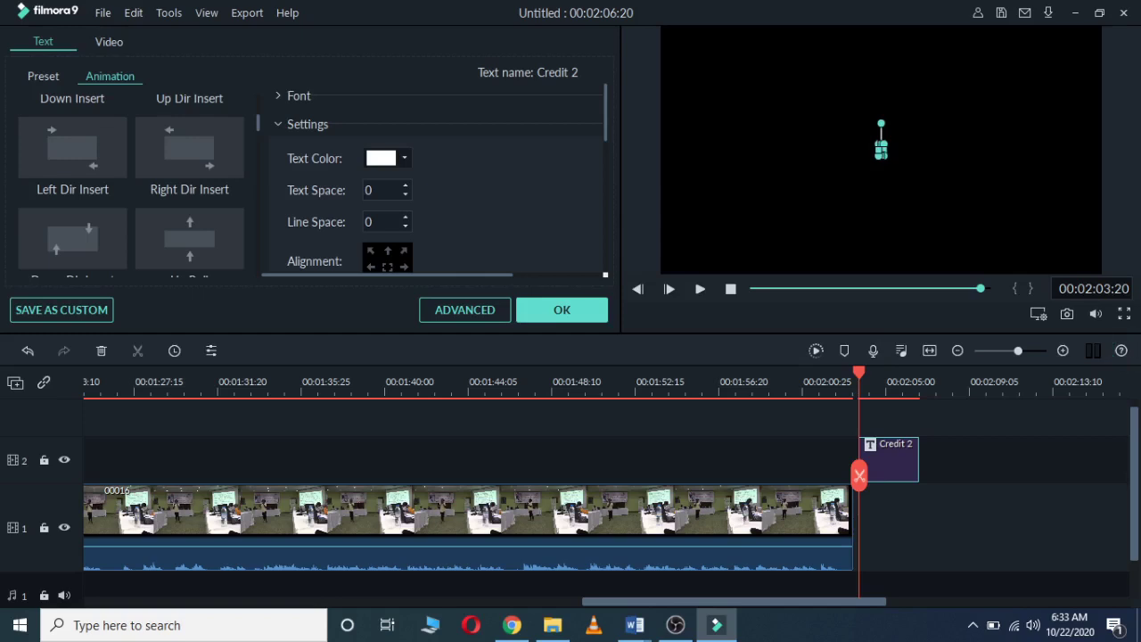
pyautogui.write('i')
pyautogui.press('BackSpace')
pyautogui.write('i')
pyautogui.press('BackSpace')
pyautogui.write('a')
pyautogui.press('BackSpace')
pyautogui.write('a')
pyautogui.press('BackSpace')
pyautogui.write('a')
pyautogui.press('BackSpace')
pyautogui.write('aacilitate')
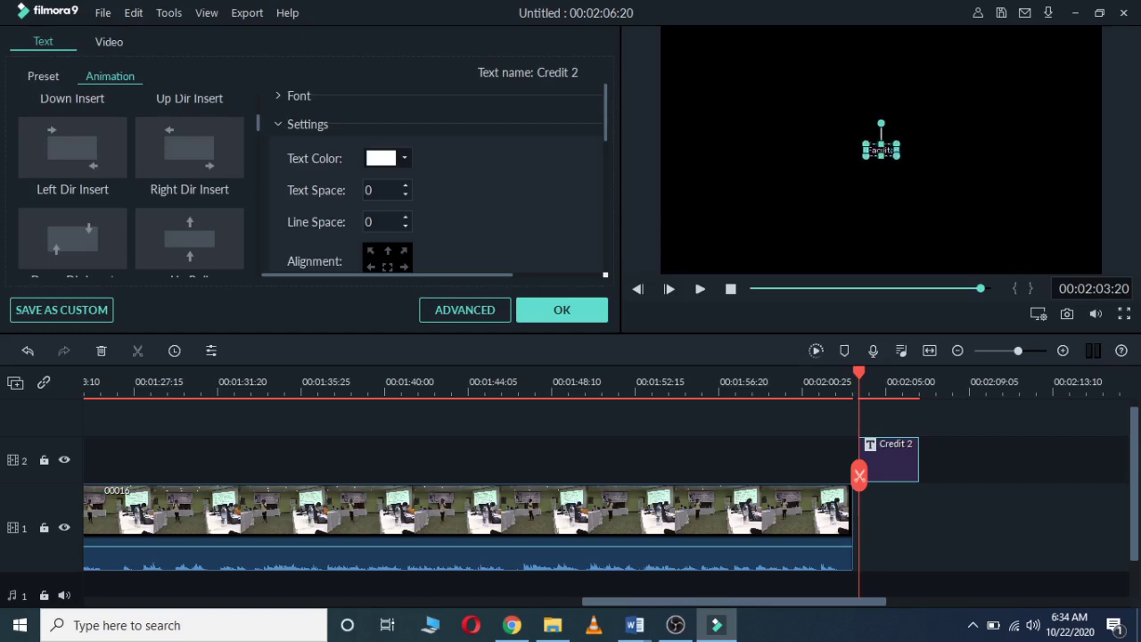
pyautogui.write('d b')
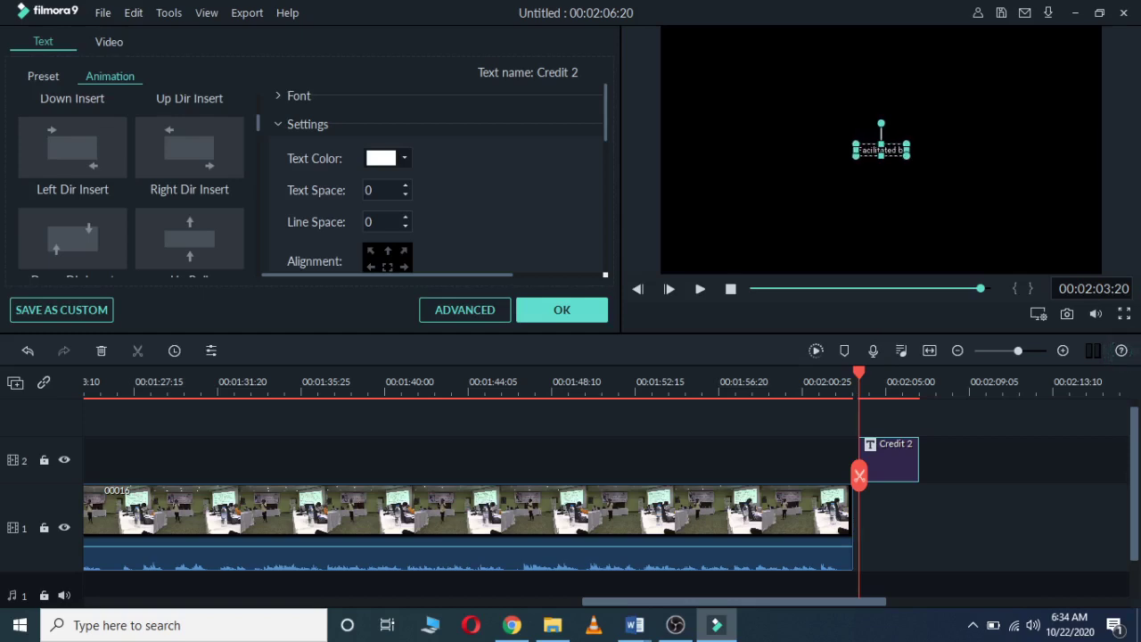
pyautogui.write('y')
pyautogui.press('Return')
pyautogui.write('U')
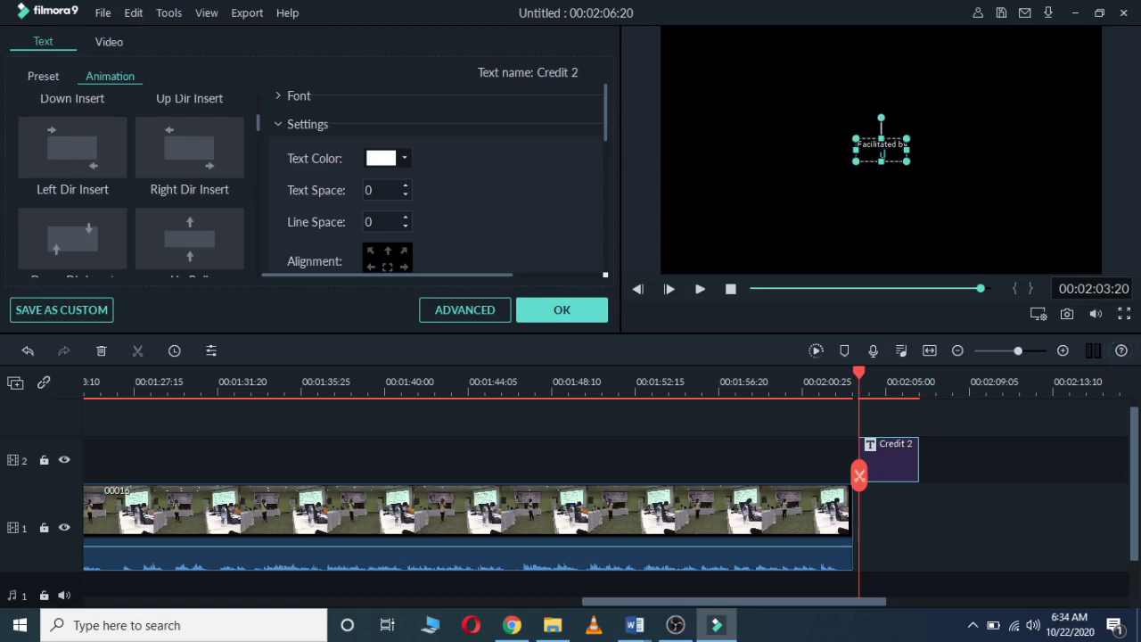
pyautogui.write('ltimate Media')
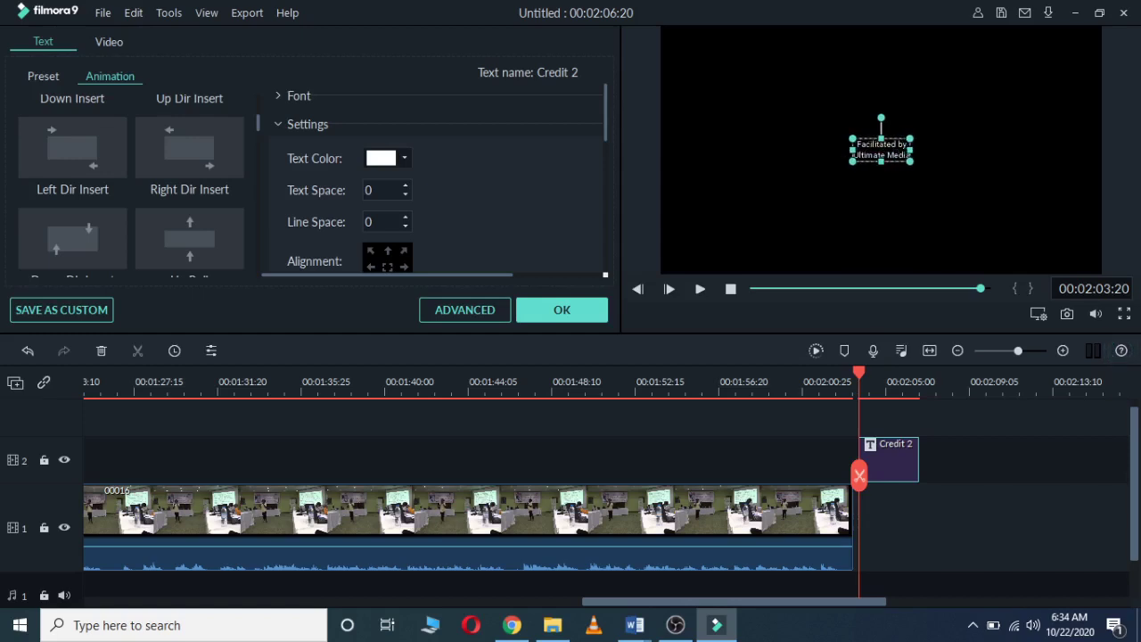
pyautogui.write(' Consu')
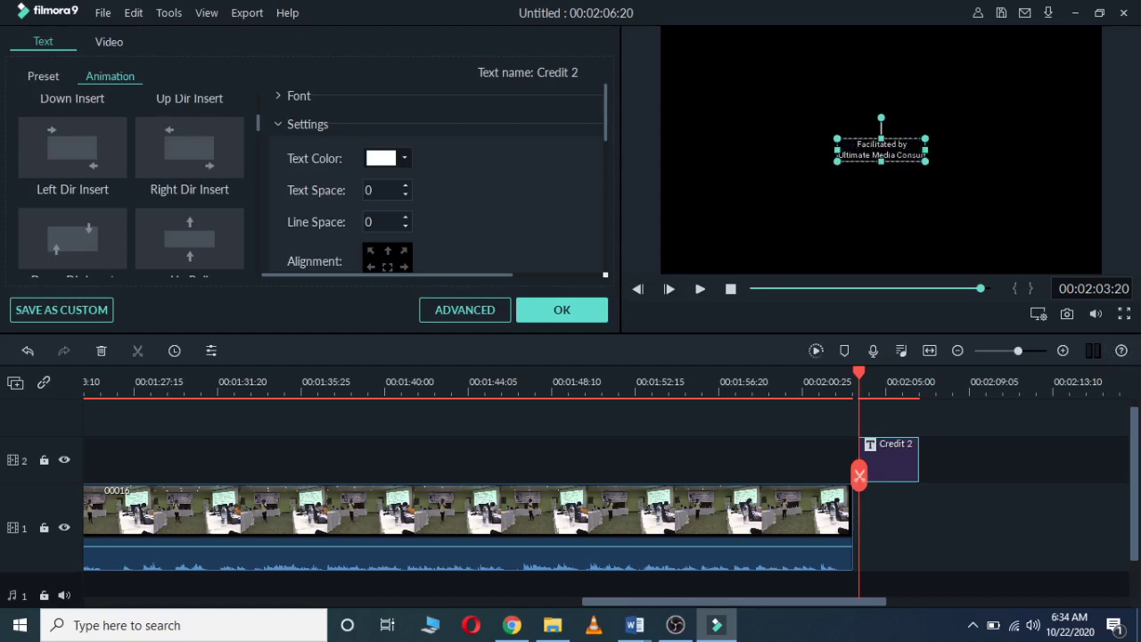
pyautogui.hotkey('ctrl', 'a')
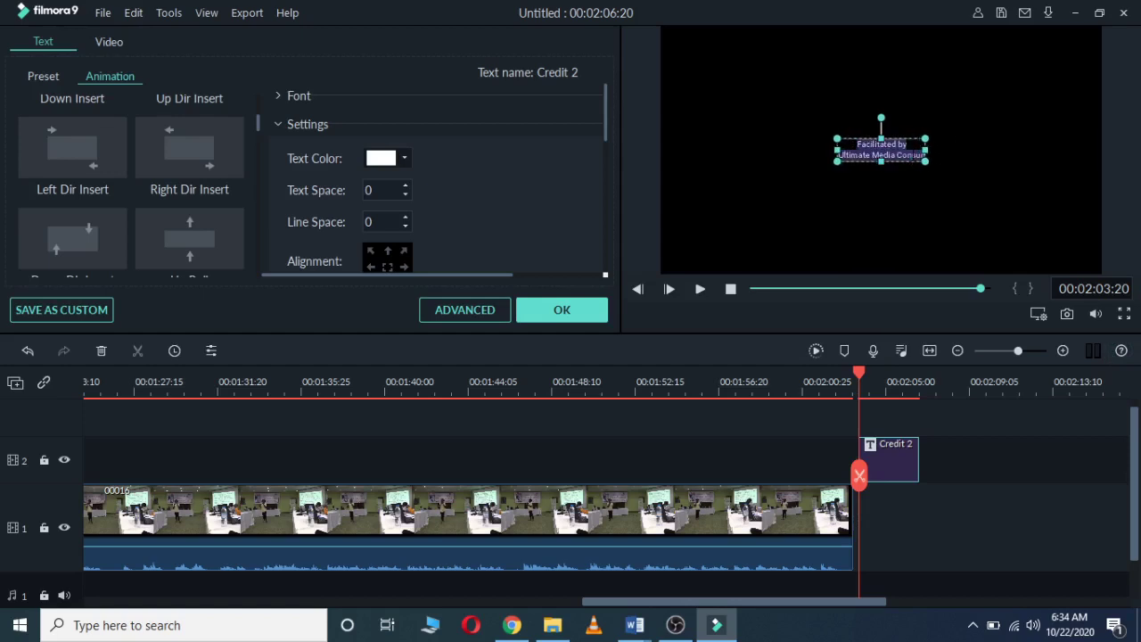
# Step: Set the credit text font to Roboto Light at size 90
pyautogui.click(276, 96)
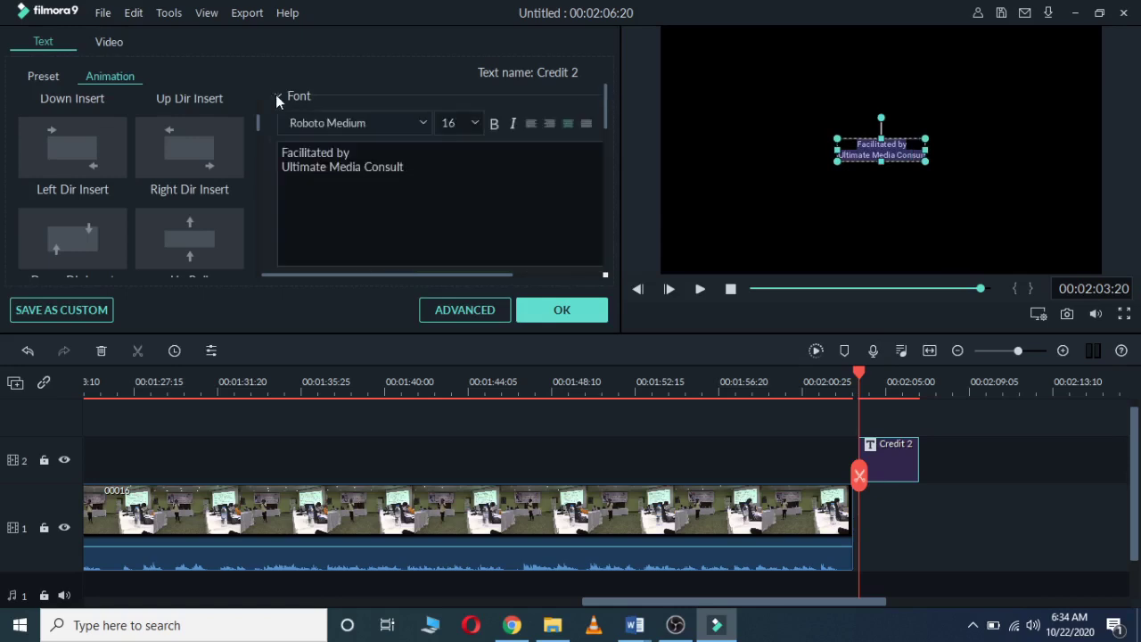
pyautogui.click(424, 122)
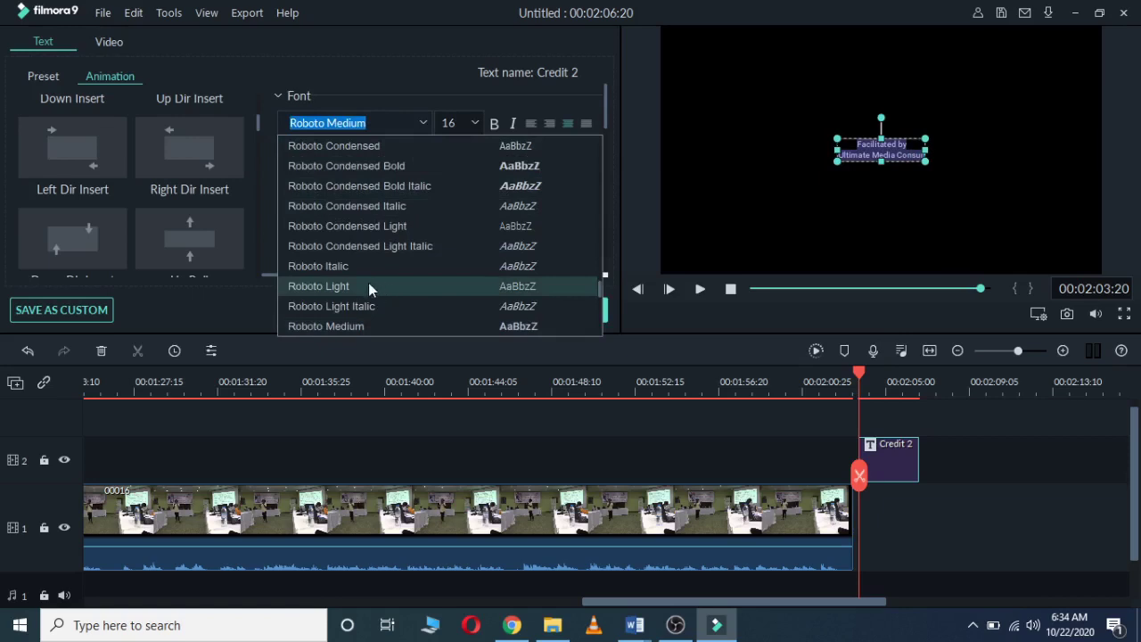
pyautogui.click(369, 286)
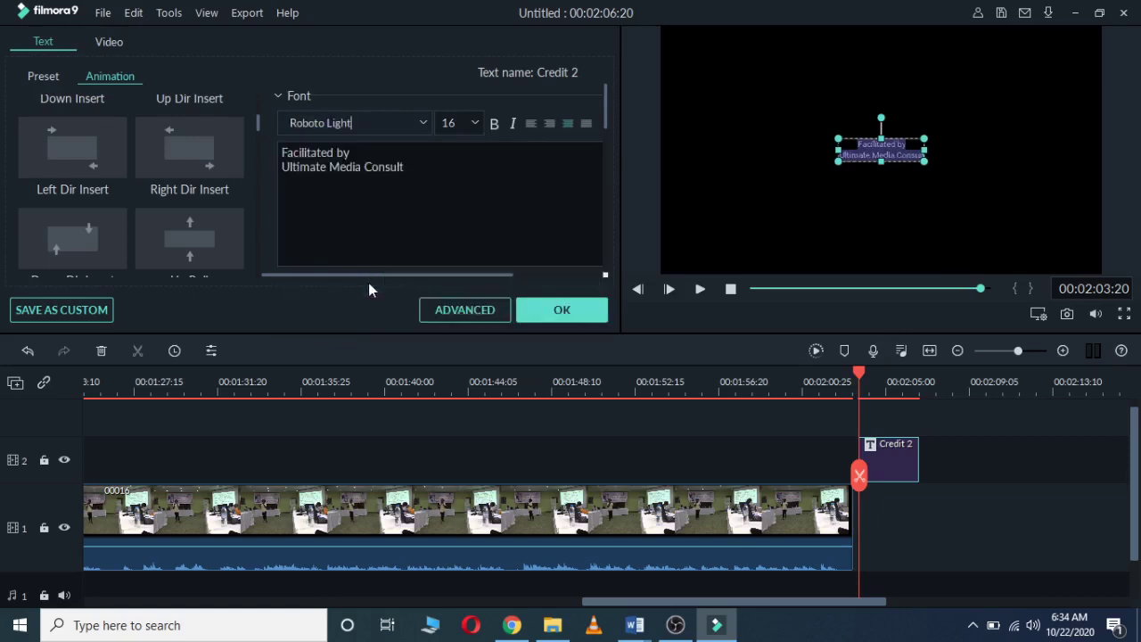
pyautogui.click(475, 123)
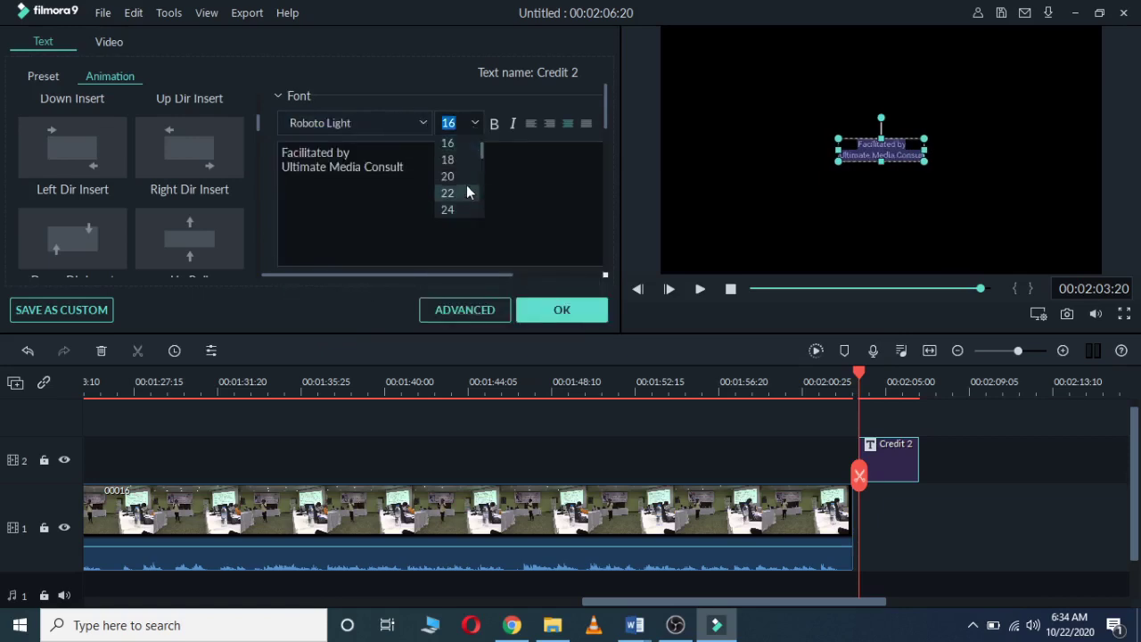
pyautogui.moveTo(481, 159); pyautogui.dragTo(479, 205)
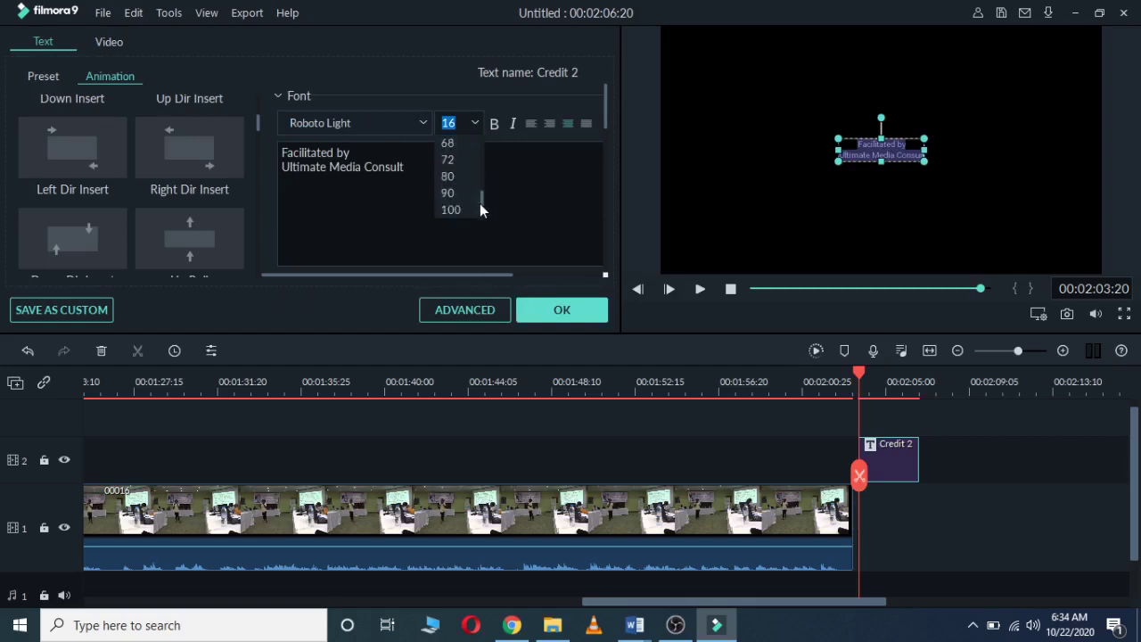
pyautogui.click(457, 199)
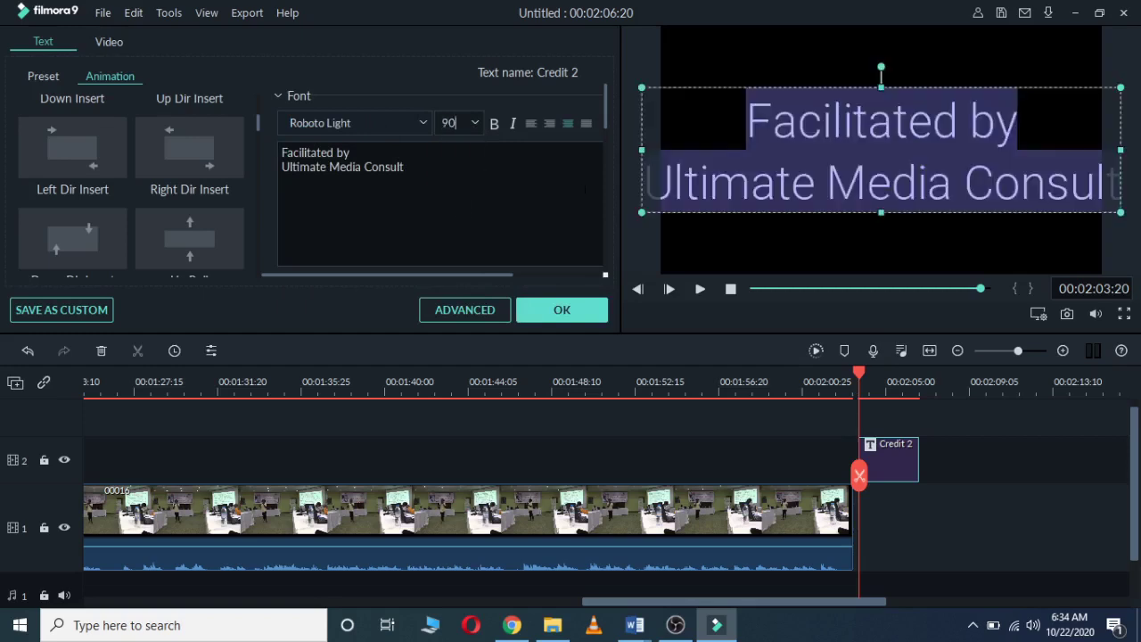
# Step: Pull the text box's left and right edges inward to fit and centre both lines
pyautogui.moveTo(641, 150); pyautogui.dragTo(700, 152)
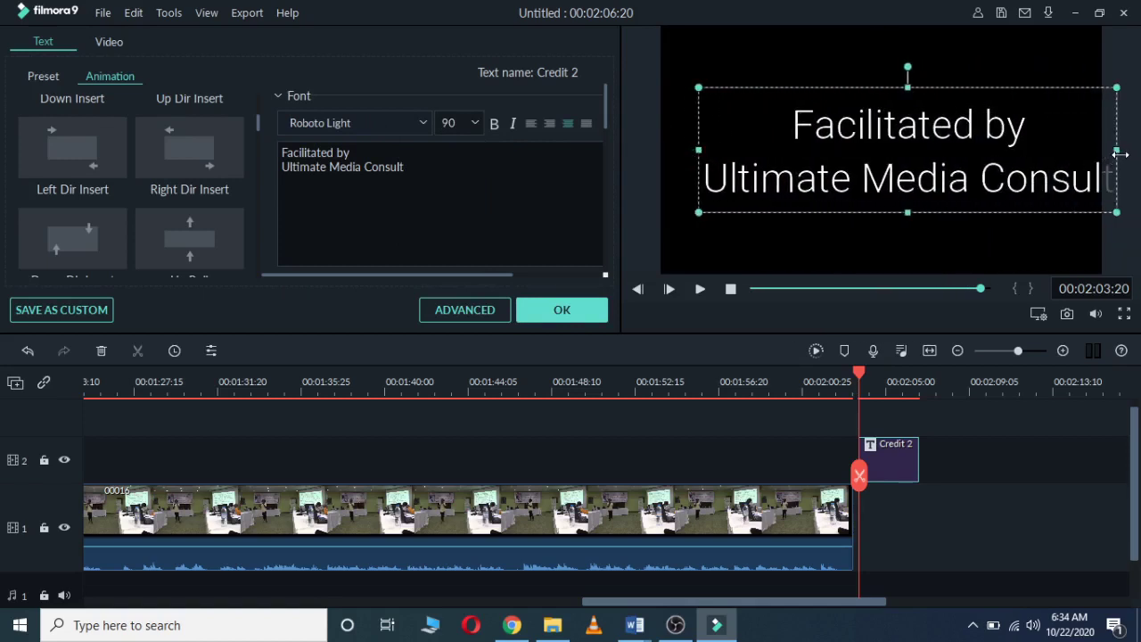
pyautogui.moveTo(1119, 154); pyautogui.dragTo(1069, 152)
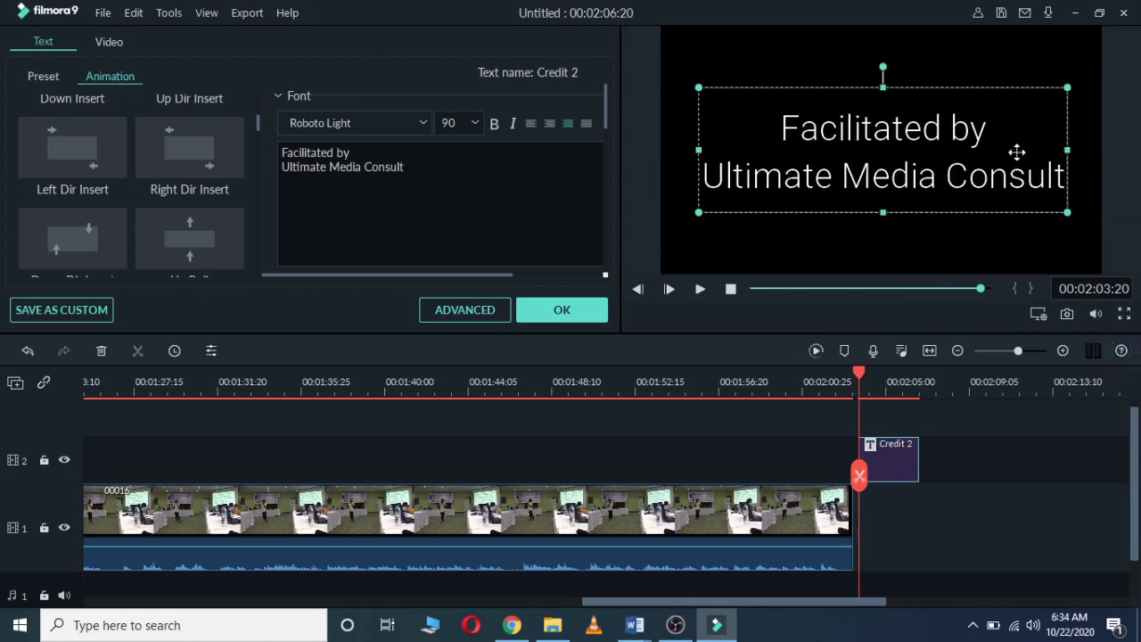
pyautogui.click(971, 178)
pyautogui.hotkey('ctrl', 'a')
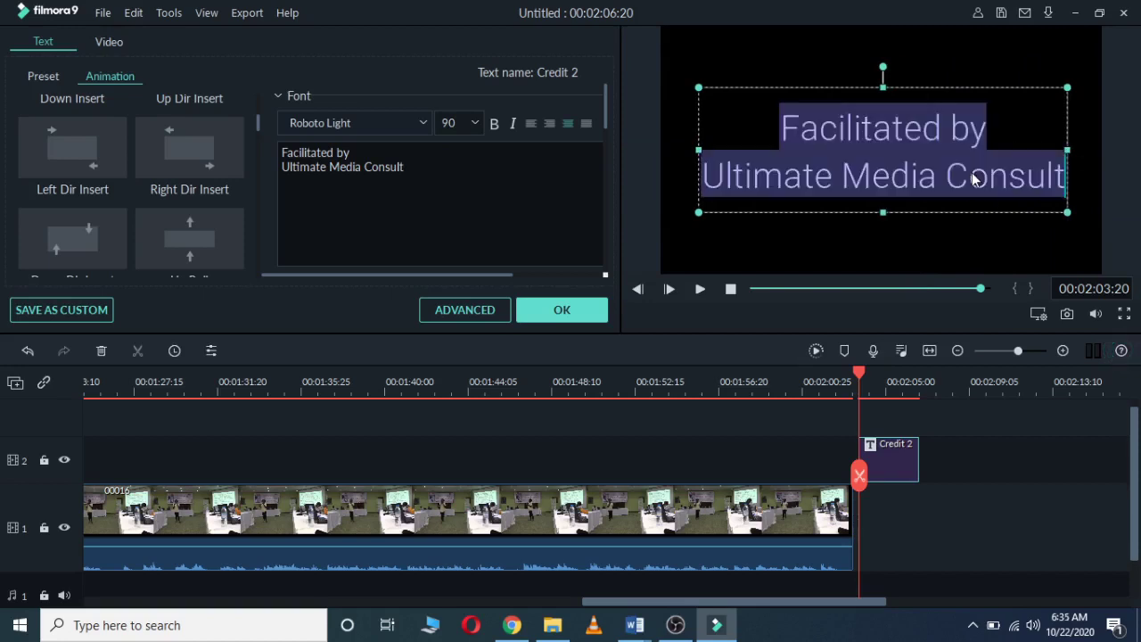
# Step: Make the Credit 2 text green
pyautogui.click(275, 96)
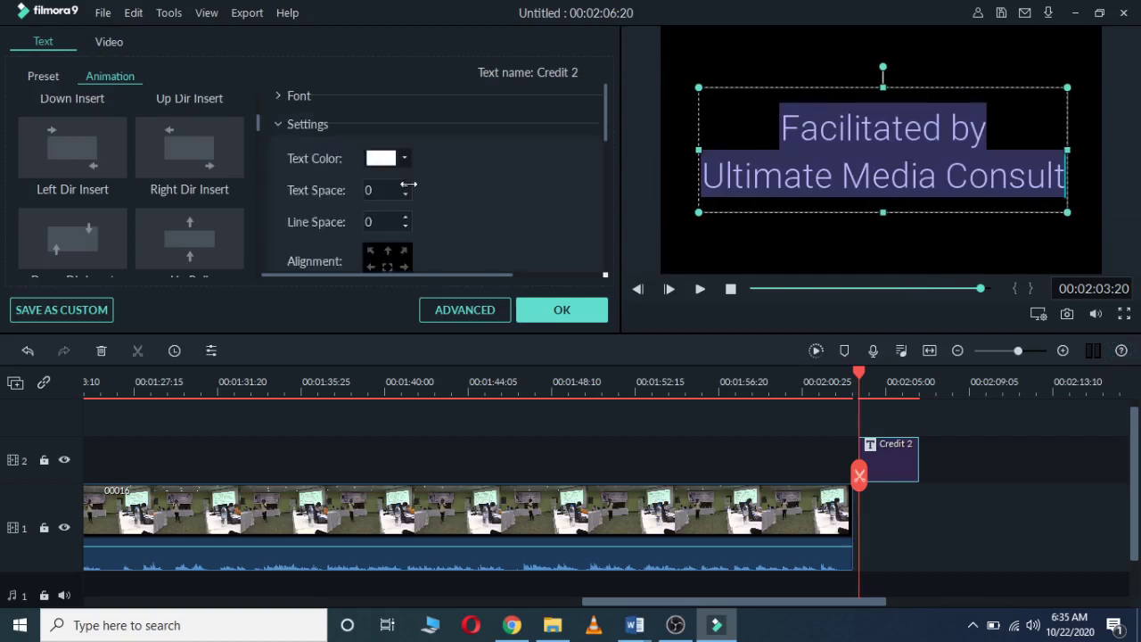
pyautogui.click(398, 159)
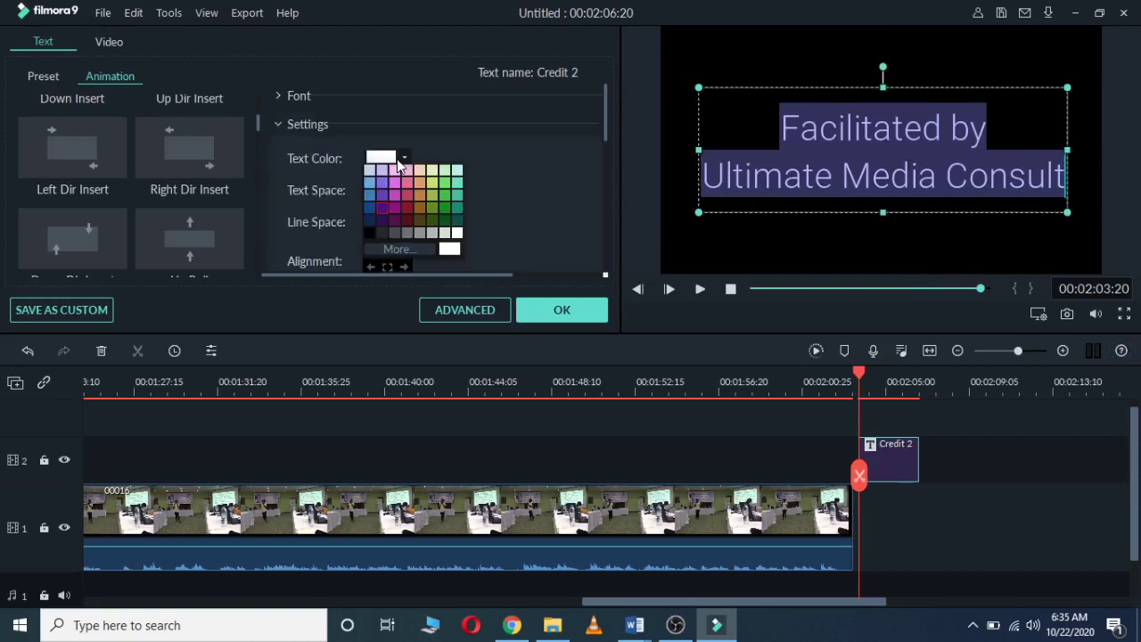
pyautogui.click(443, 208)
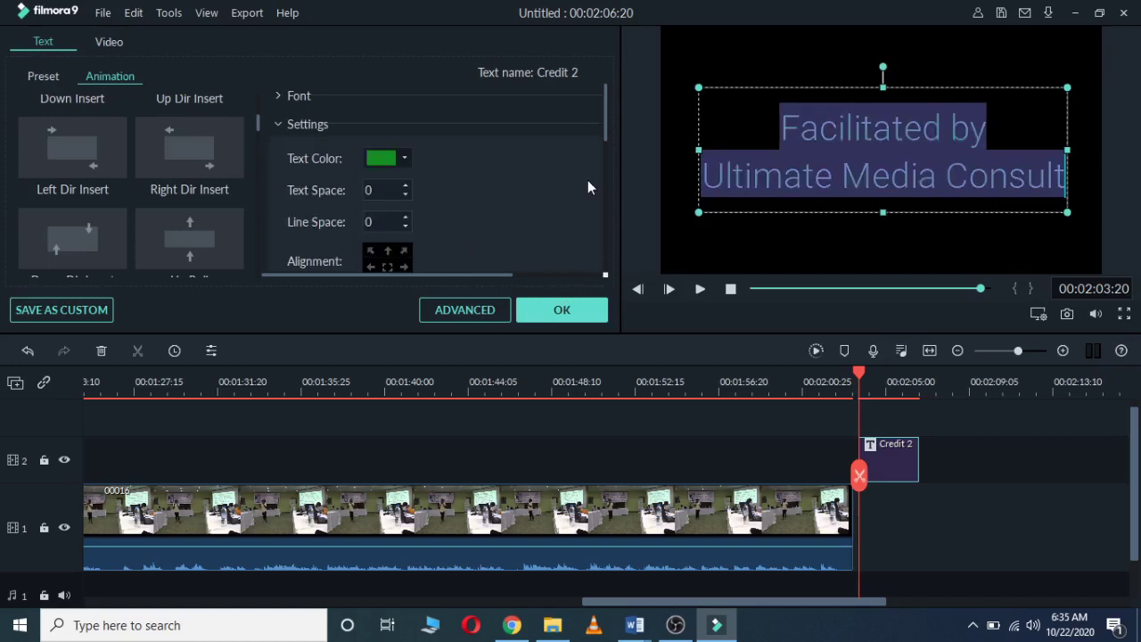
pyautogui.click(686, 201)
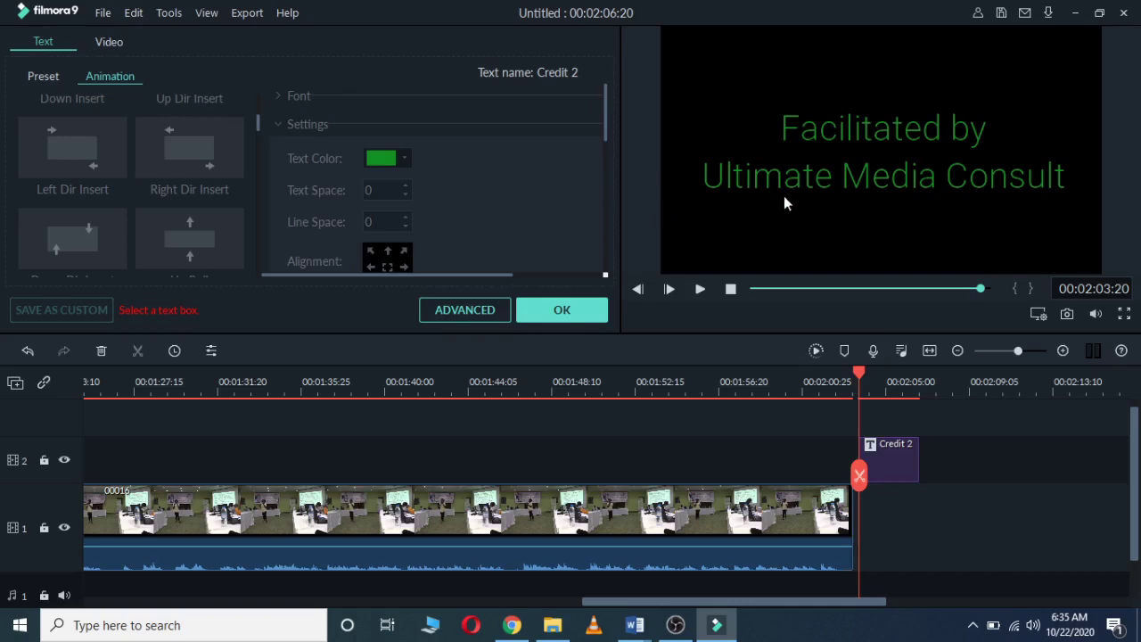
pyautogui.click(817, 175)
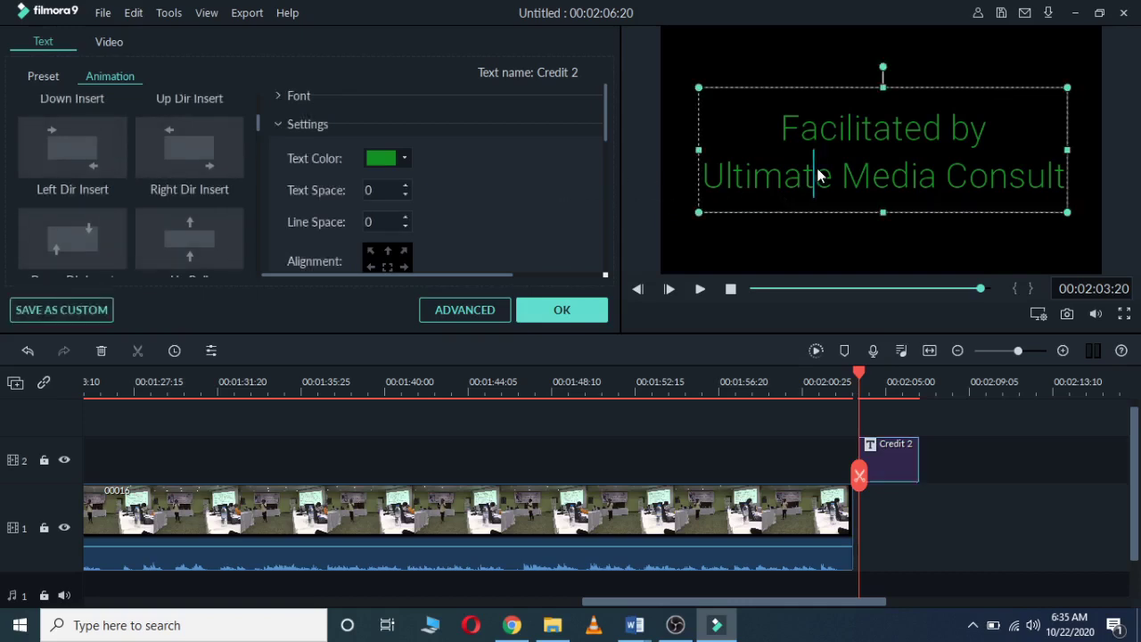
pyautogui.hotkey('ctrl', 'a')
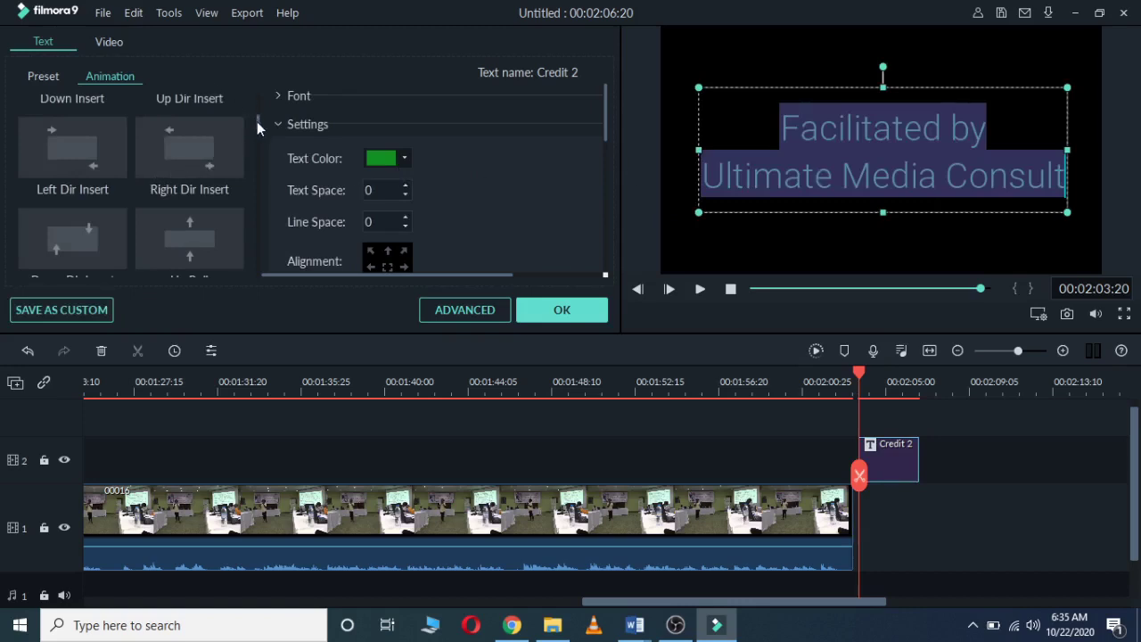
# Step: Apply the Evaporate animation preset to the credit and play it back to check
pyautogui.moveTo(257, 121); pyautogui.dragTo(253, 151)
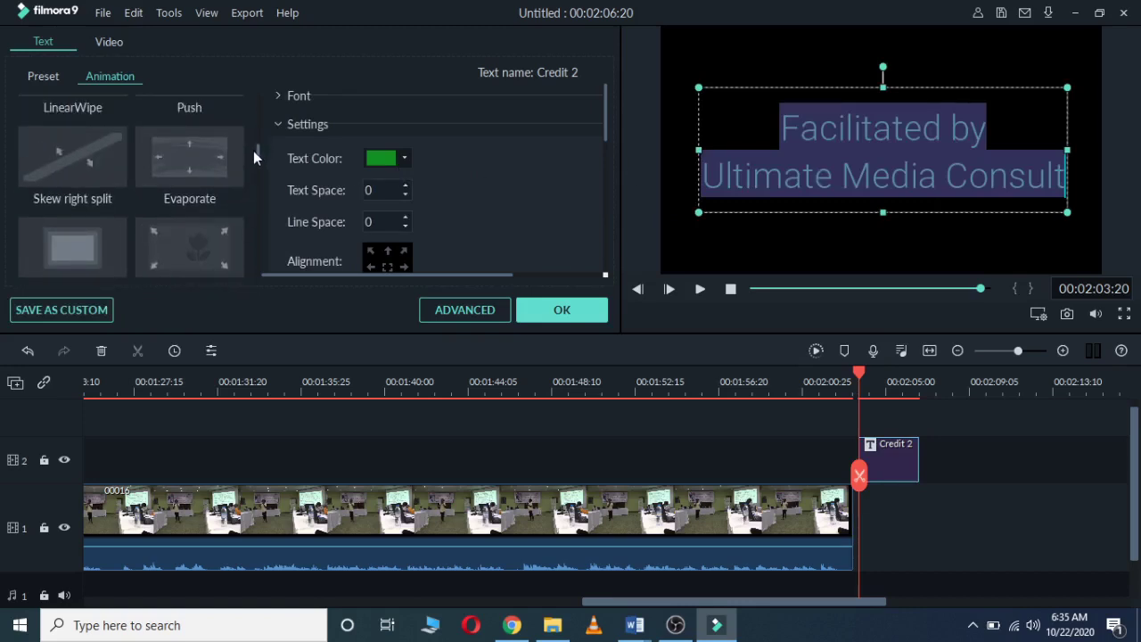
pyautogui.click(192, 249)
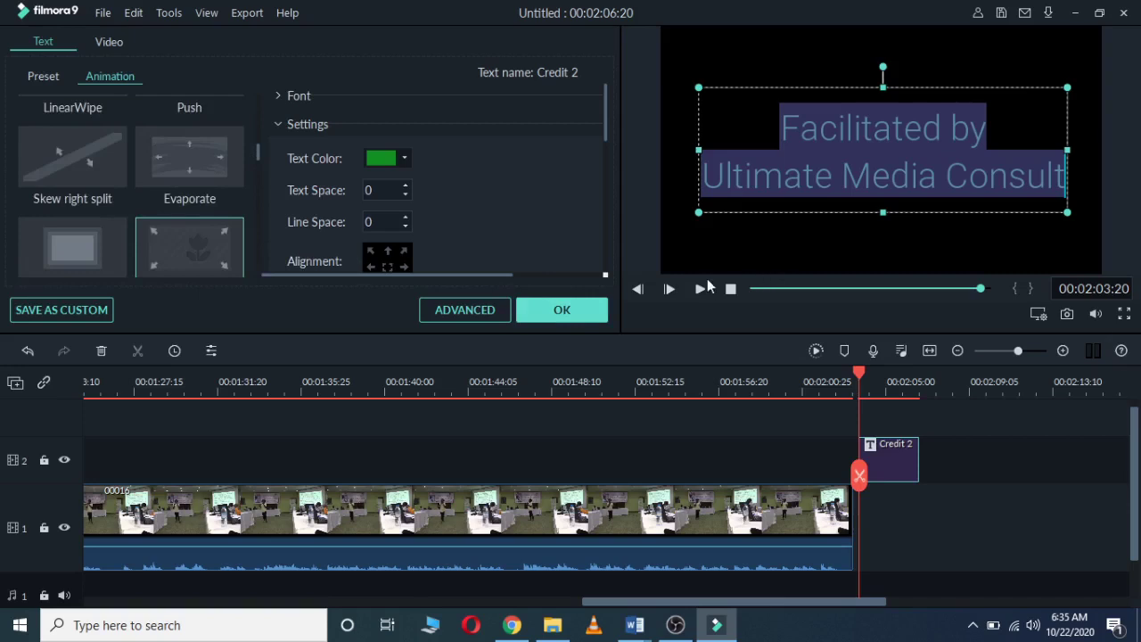
pyautogui.click(696, 290)
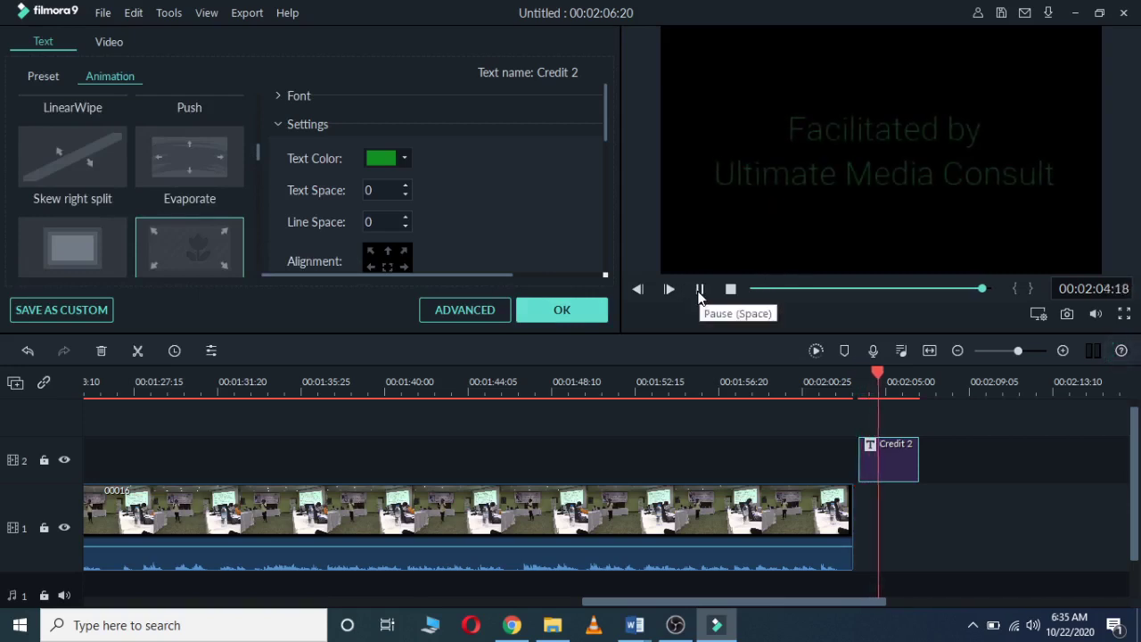
pyautogui.click(699, 290)
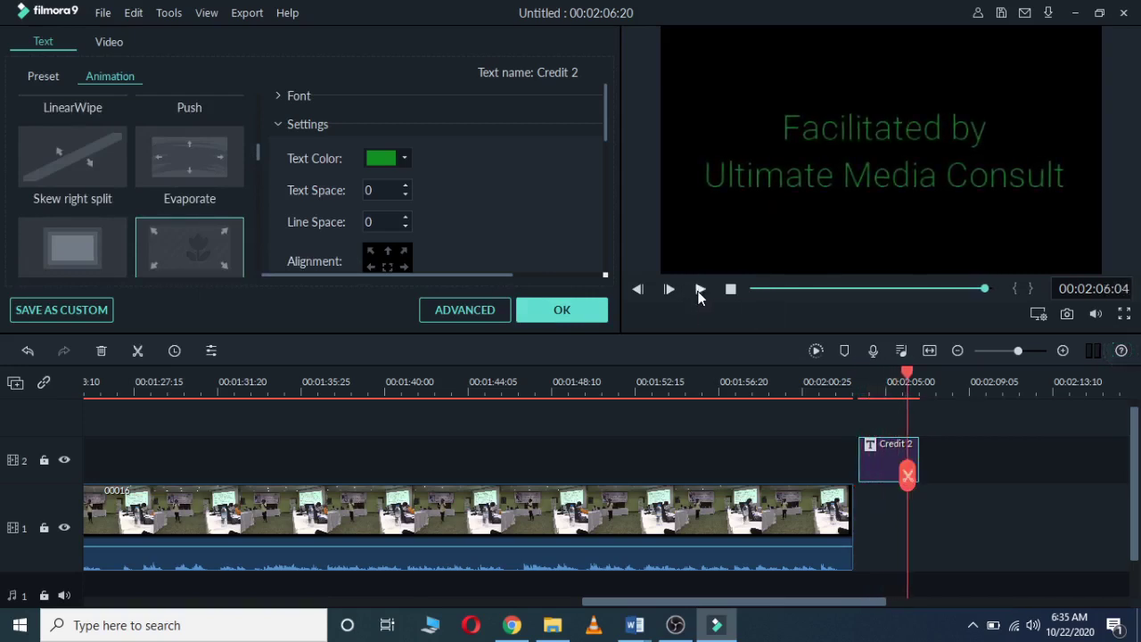
# Step: Confirm the credit edits and move Opener 3 and Title from track 2 onto track 1 before 00015
pyautogui.click(560, 312)
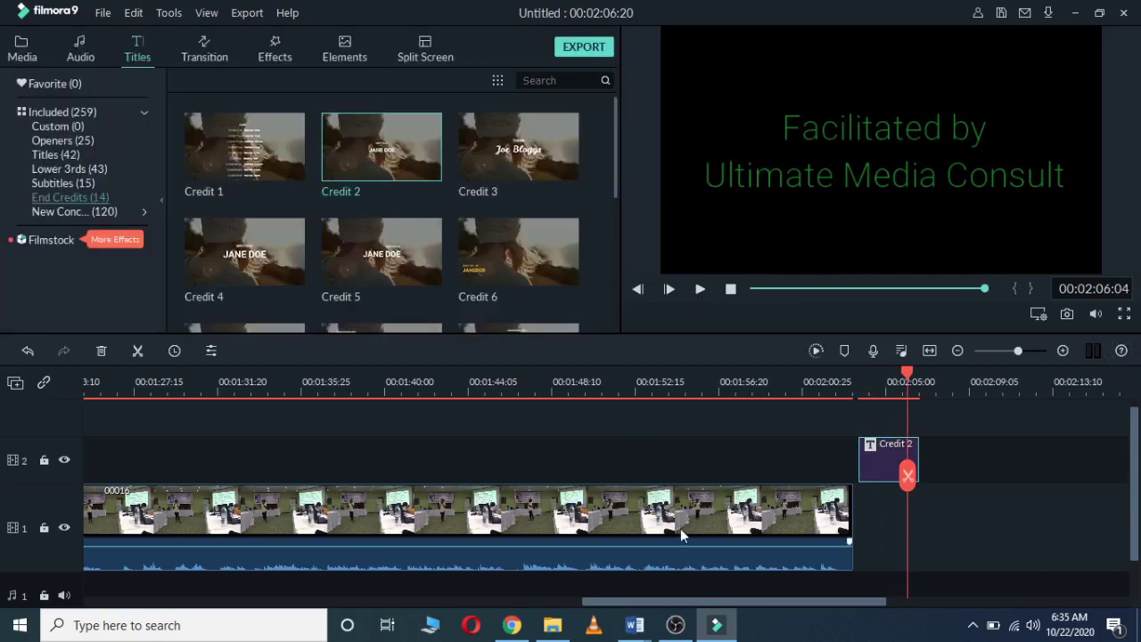
pyautogui.moveTo(667, 602); pyautogui.dragTo(264, 577)
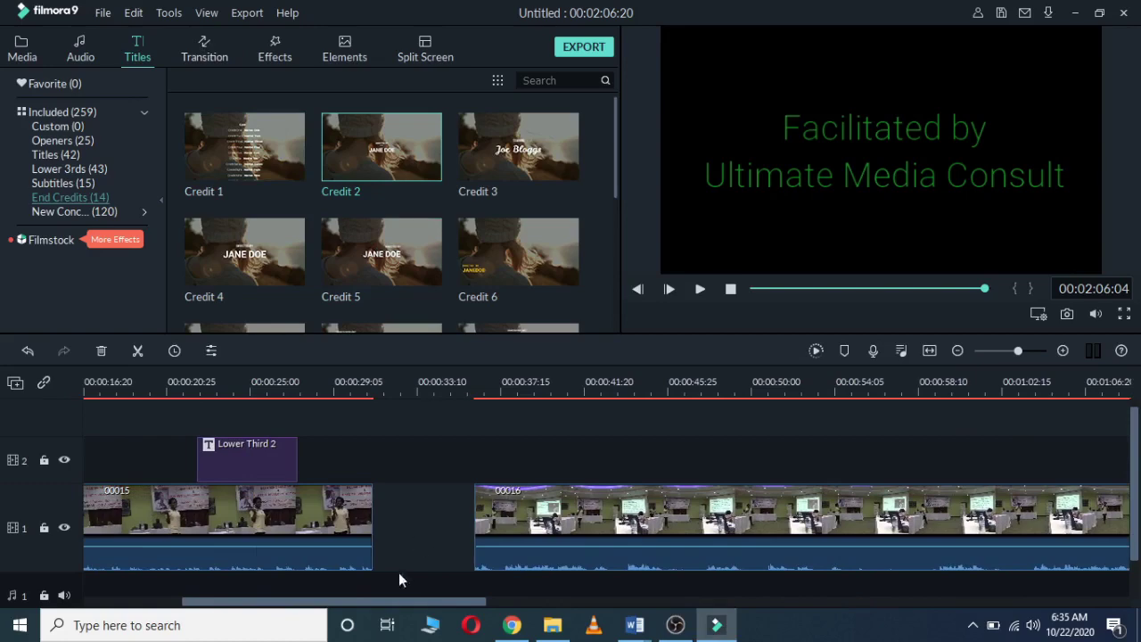
pyautogui.moveTo(376, 599); pyautogui.dragTo(272, 603)
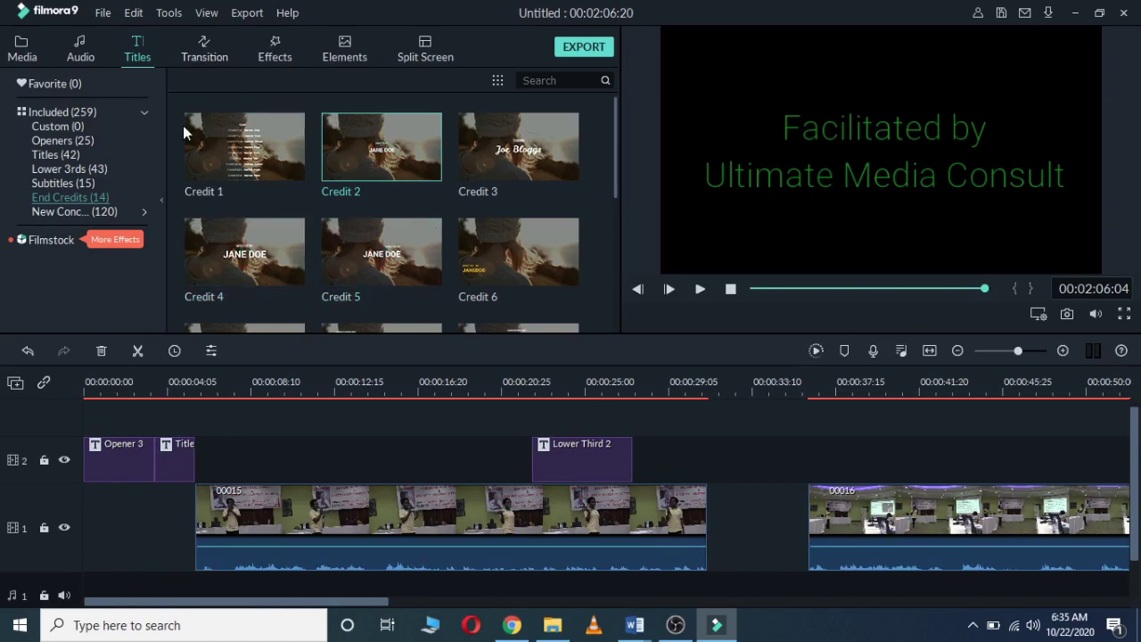
pyautogui.moveTo(115, 477); pyautogui.dragTo(112, 511)
pyautogui.moveTo(174, 466); pyautogui.dragTo(175, 513)
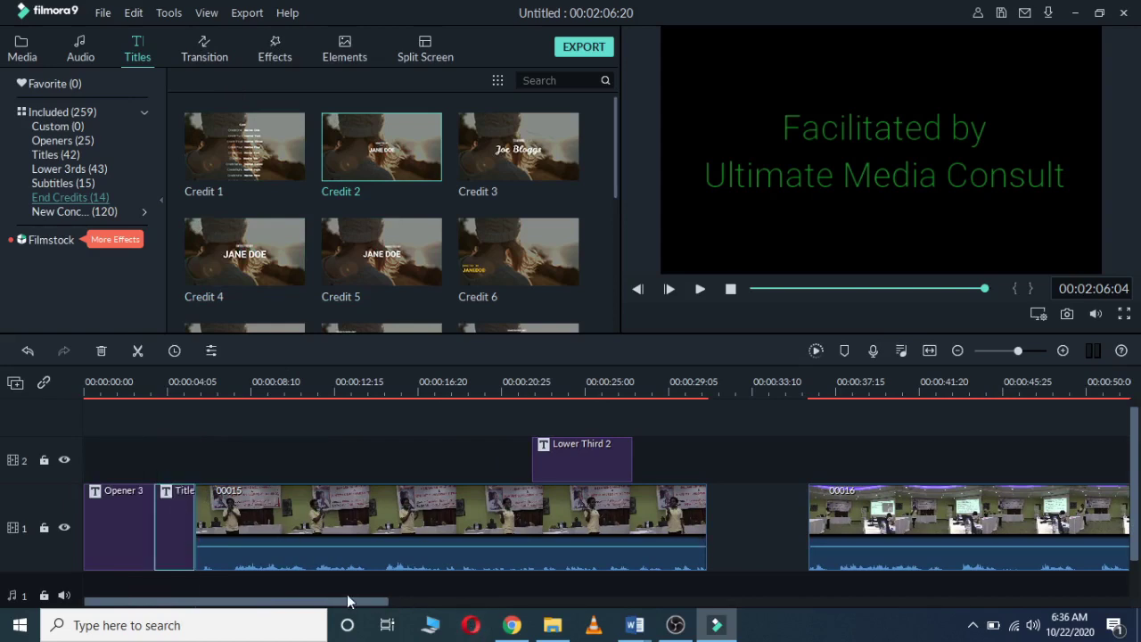
pyautogui.click(249, 522)
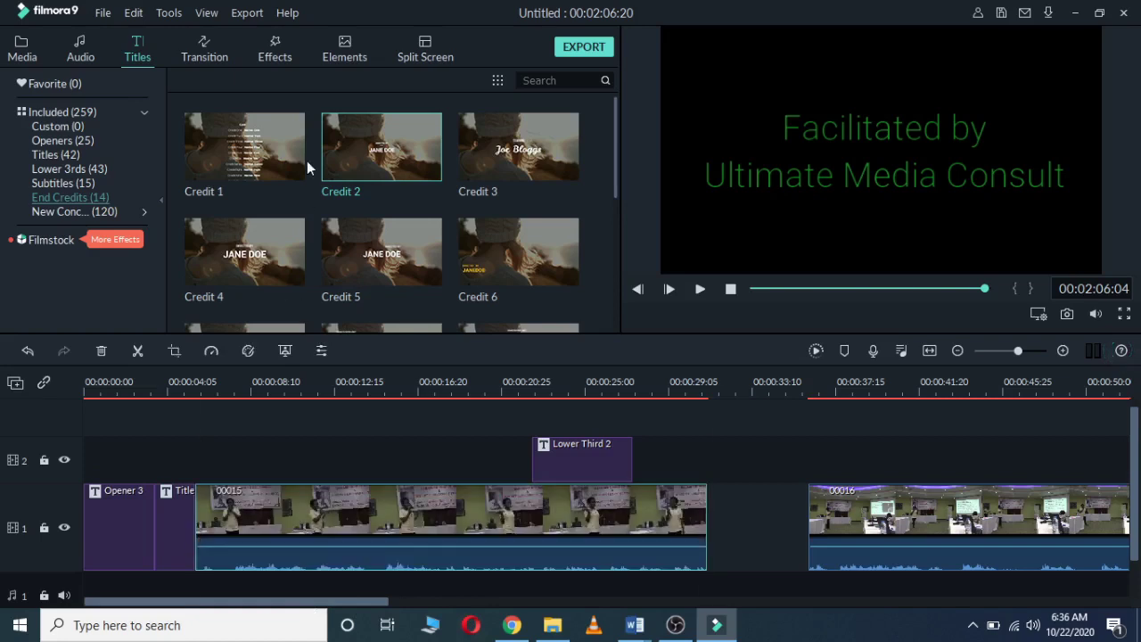
# Step: Add Dissolve at the Opener 3–Title and Title–00015 junctions, then play the opening
pyautogui.click(204, 52)
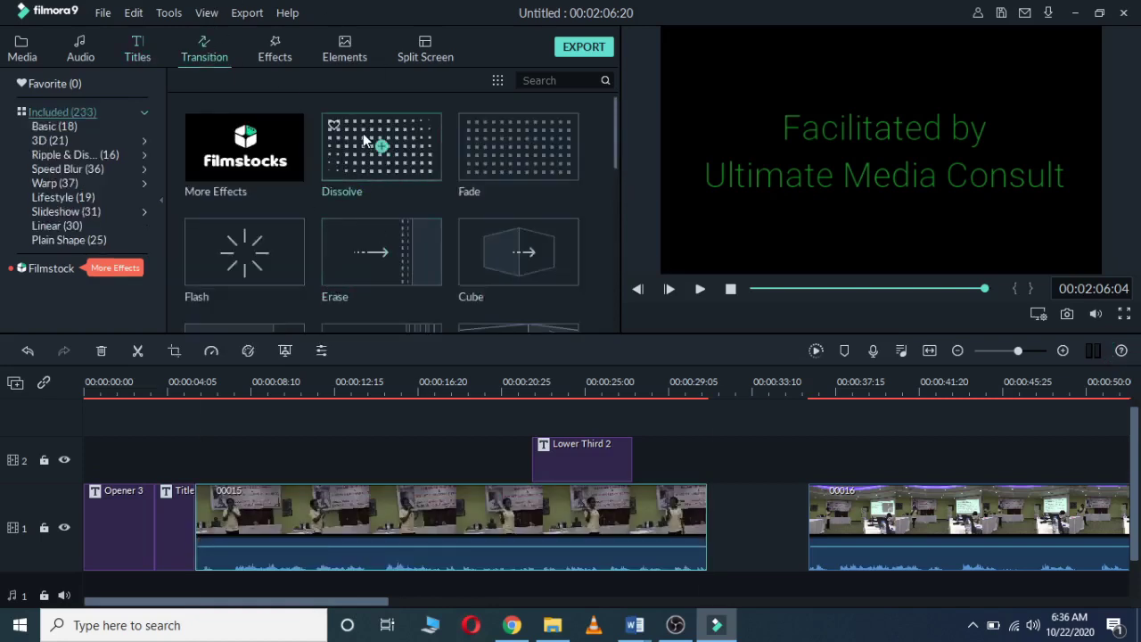
pyautogui.moveTo(362, 140); pyautogui.dragTo(152, 514)
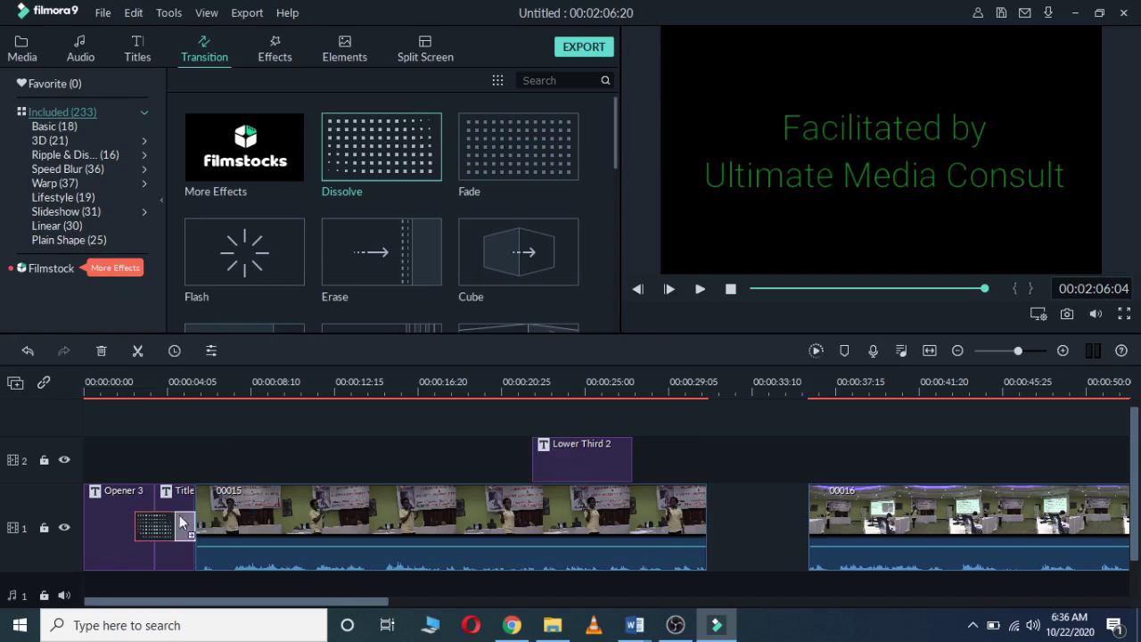
pyautogui.moveTo(191, 519); pyautogui.dragTo(190, 519)
pyautogui.click(124, 387)
pyautogui.press('space')
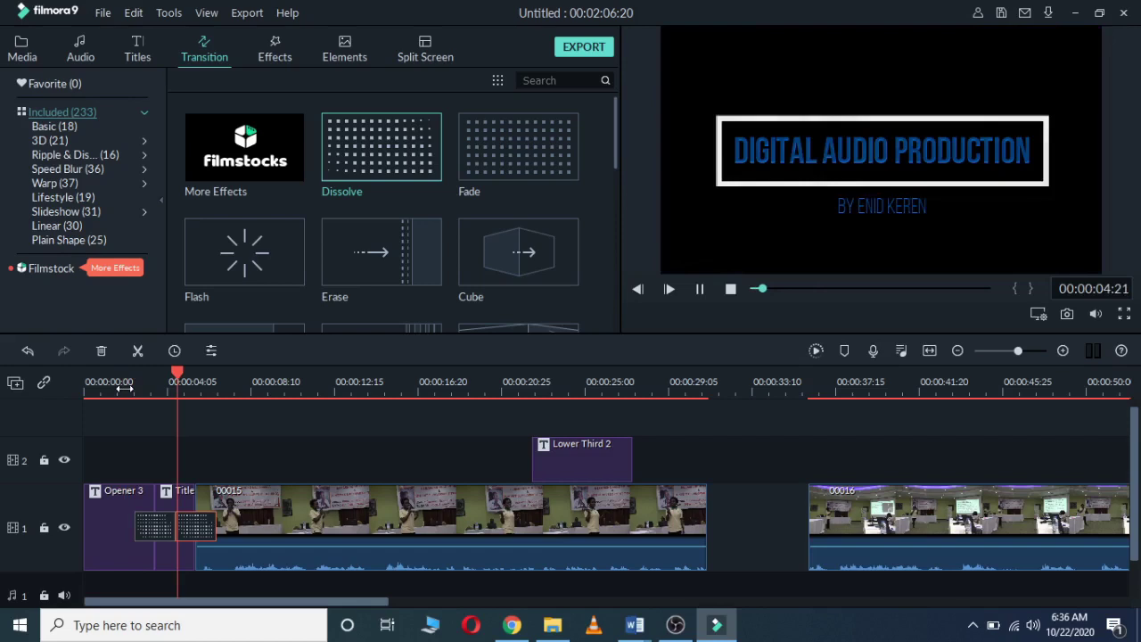
pyautogui.press('space')
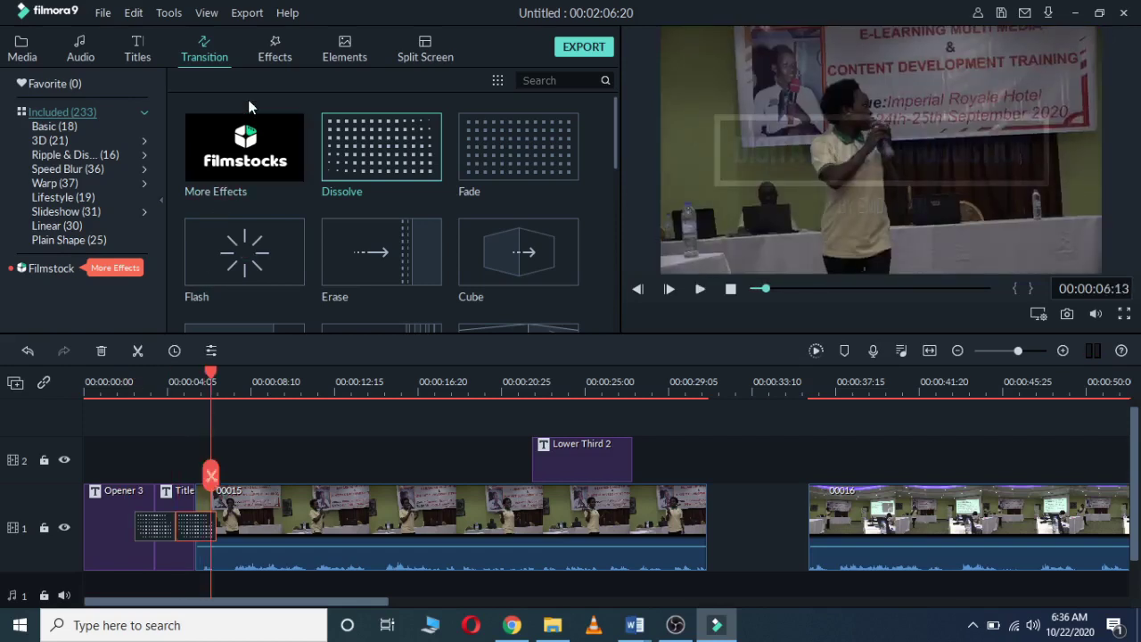
pyautogui.click(275, 57)
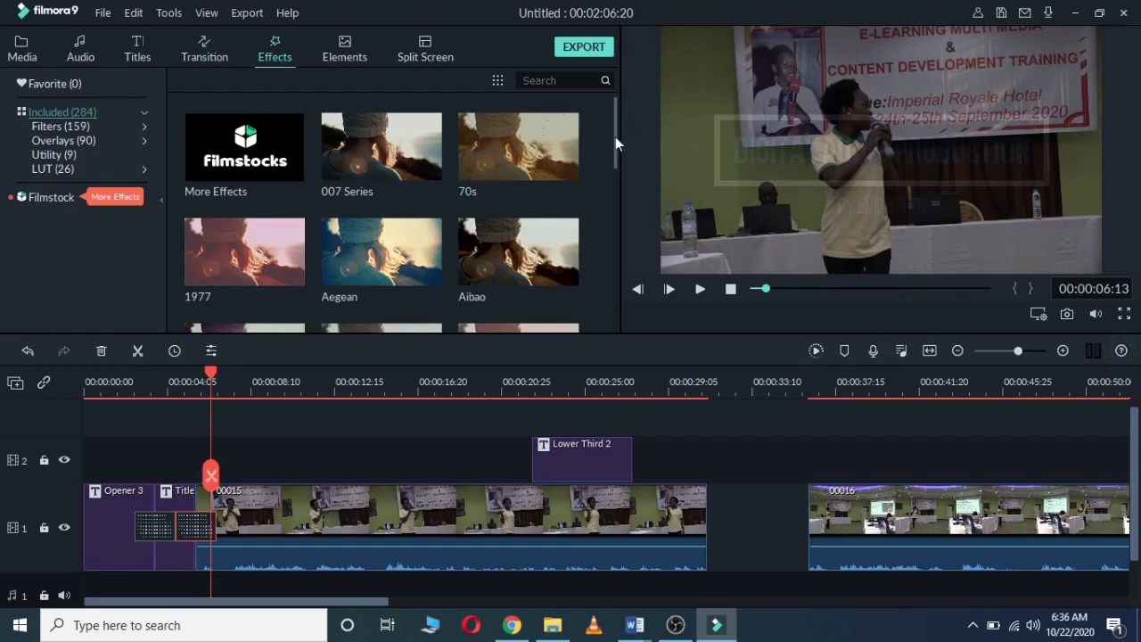
pyautogui.moveTo(615, 136); pyautogui.dragTo(609, 158)
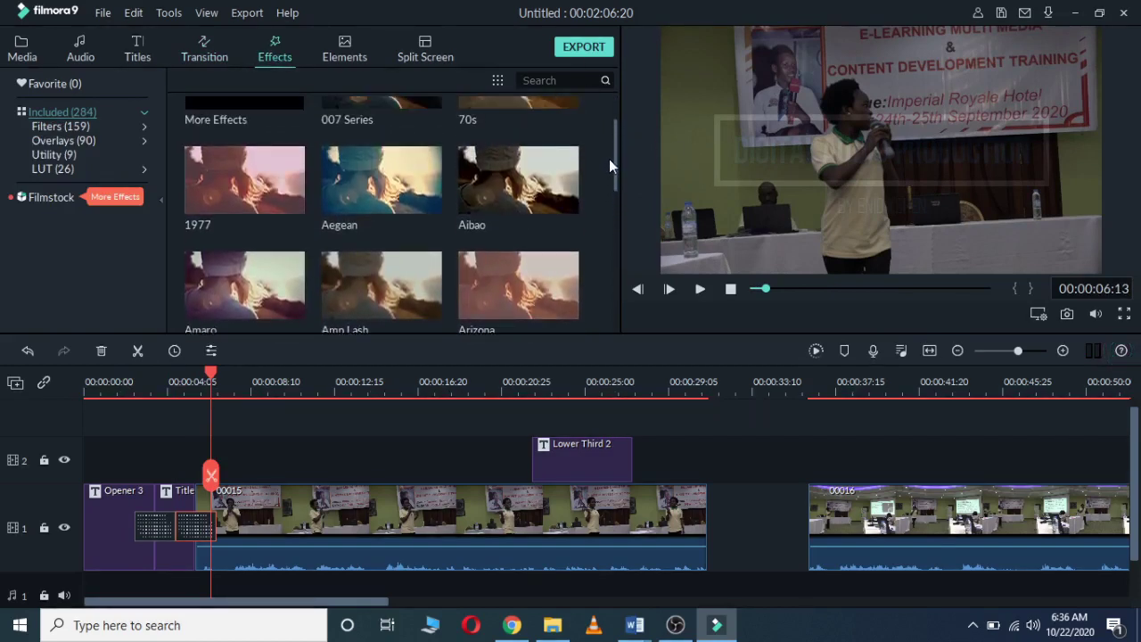
pyautogui.click(366, 525)
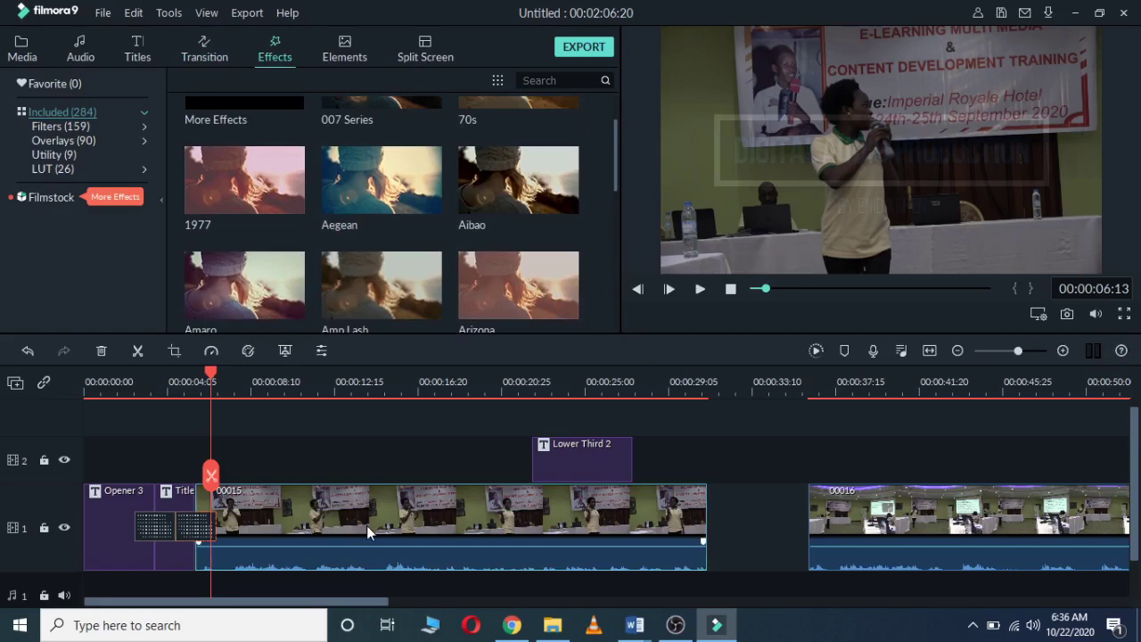
pyautogui.click(355, 175)
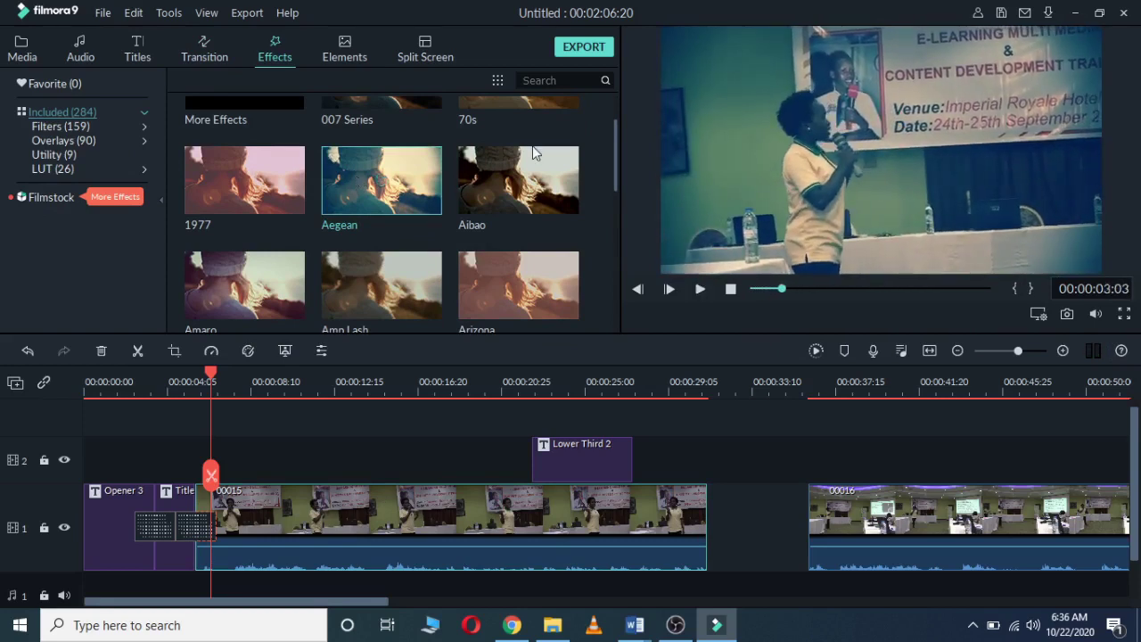
pyautogui.moveTo(616, 160); pyautogui.dragTo(614, 129)
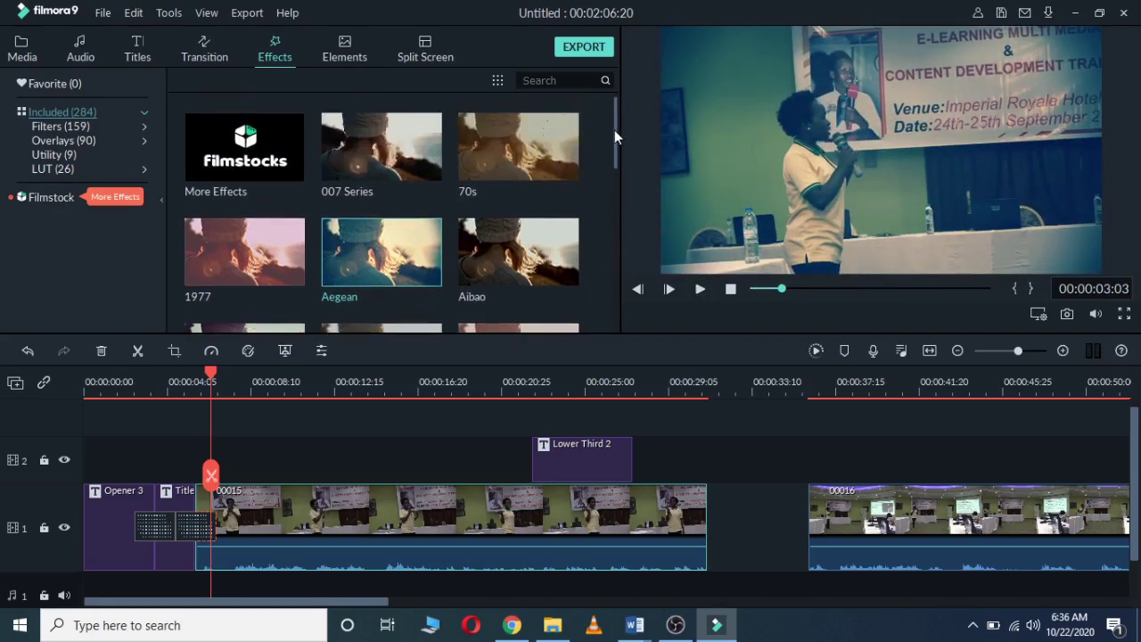
pyautogui.click(494, 151)
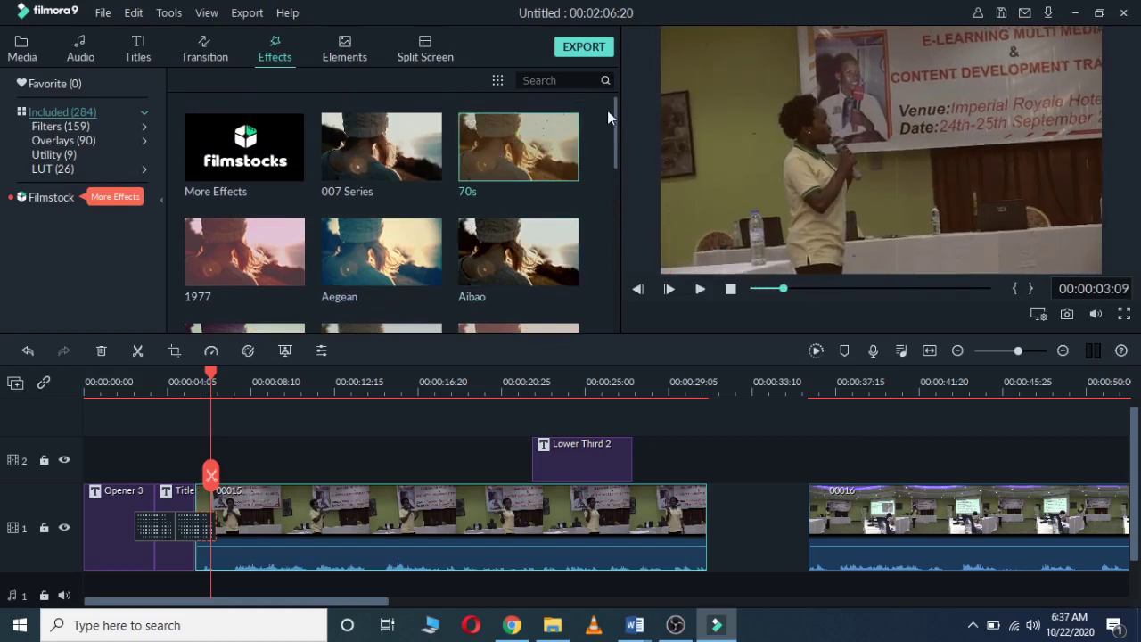
pyautogui.moveTo(615, 119); pyautogui.dragTo(613, 155)
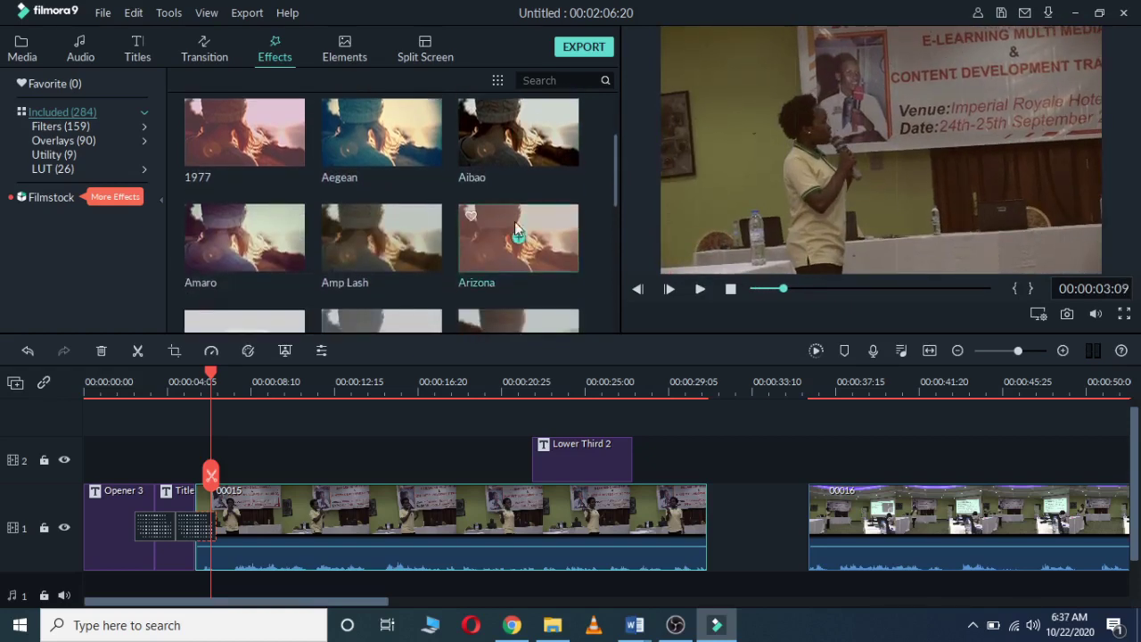
pyautogui.click(516, 320)
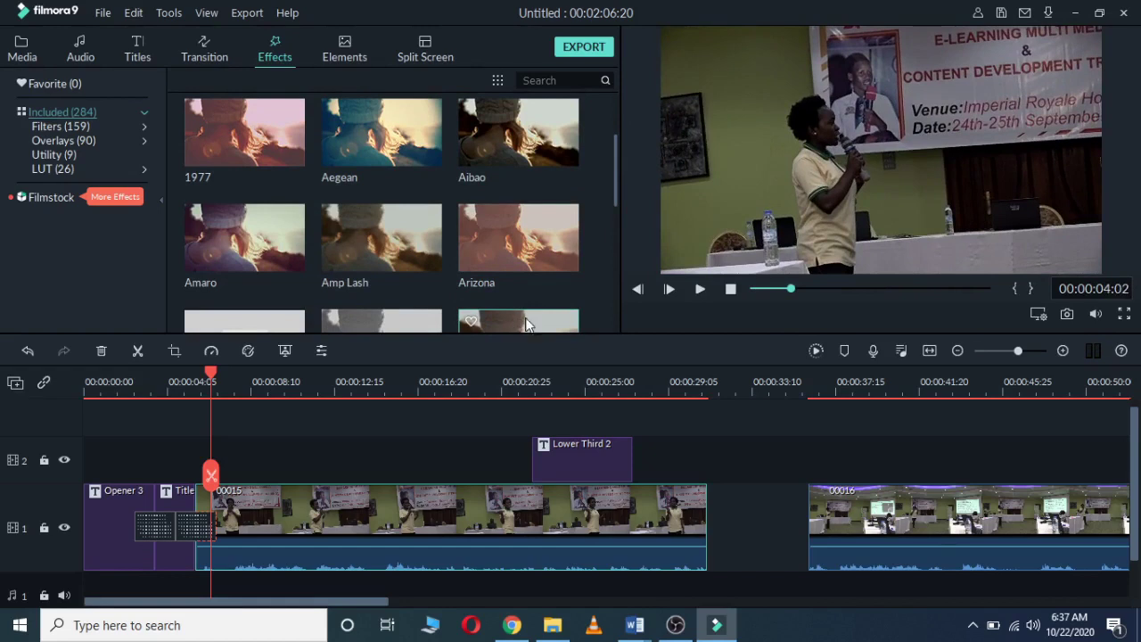
# Step: Move the playhead into the gap after clip 00015 and preview the Split Screen 1 layout
pyautogui.click(426, 53)
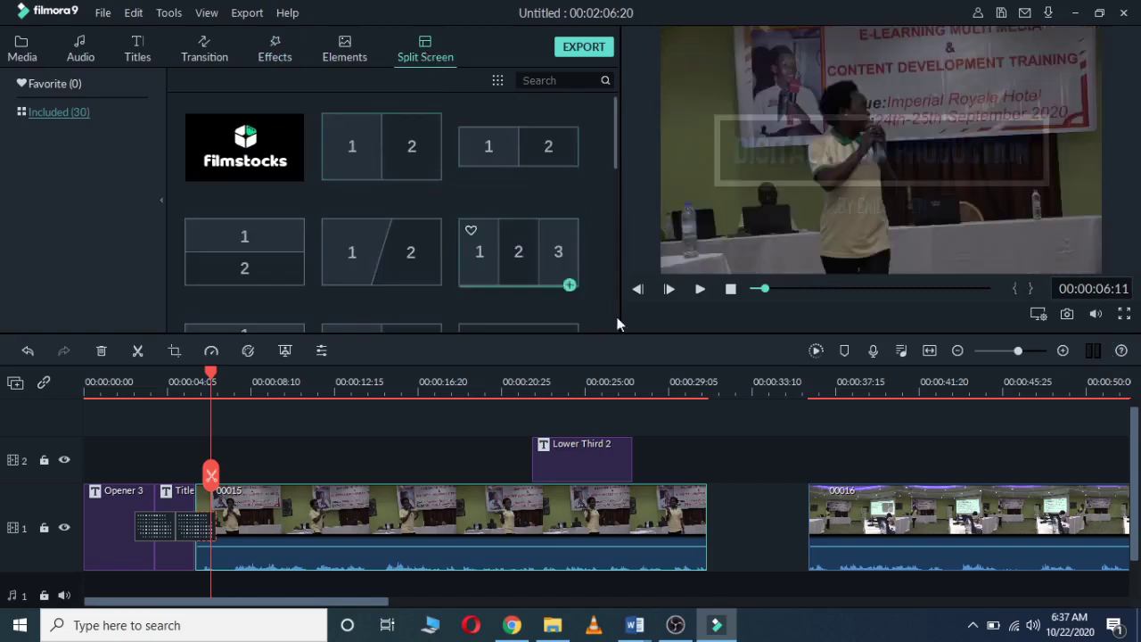
pyautogui.click(323, 377)
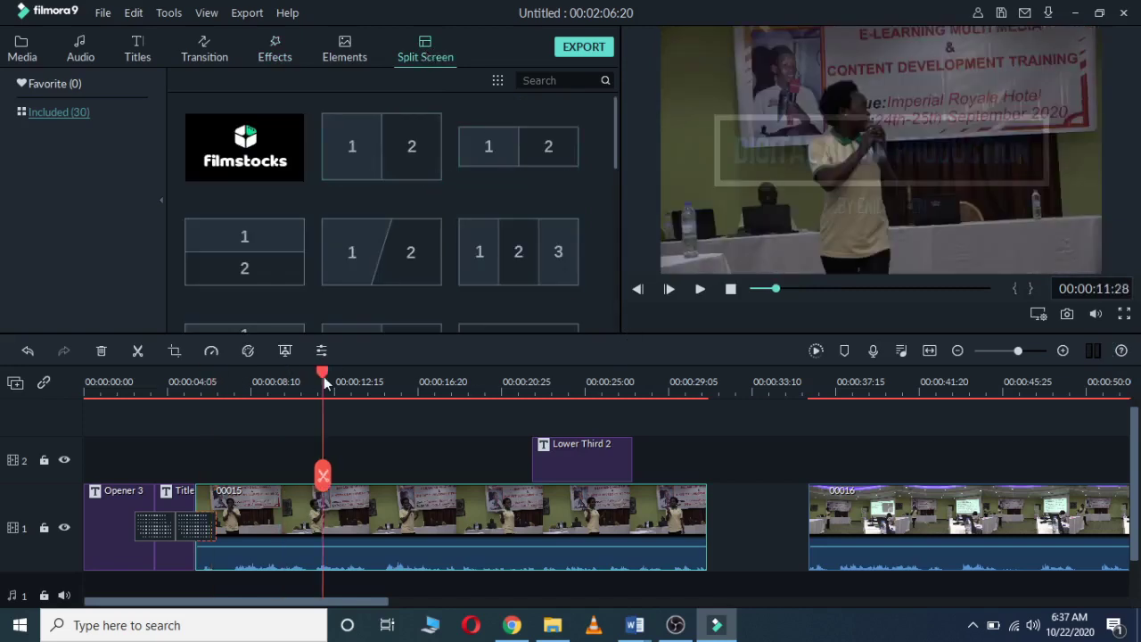
pyautogui.moveTo(324, 376); pyautogui.dragTo(718, 463)
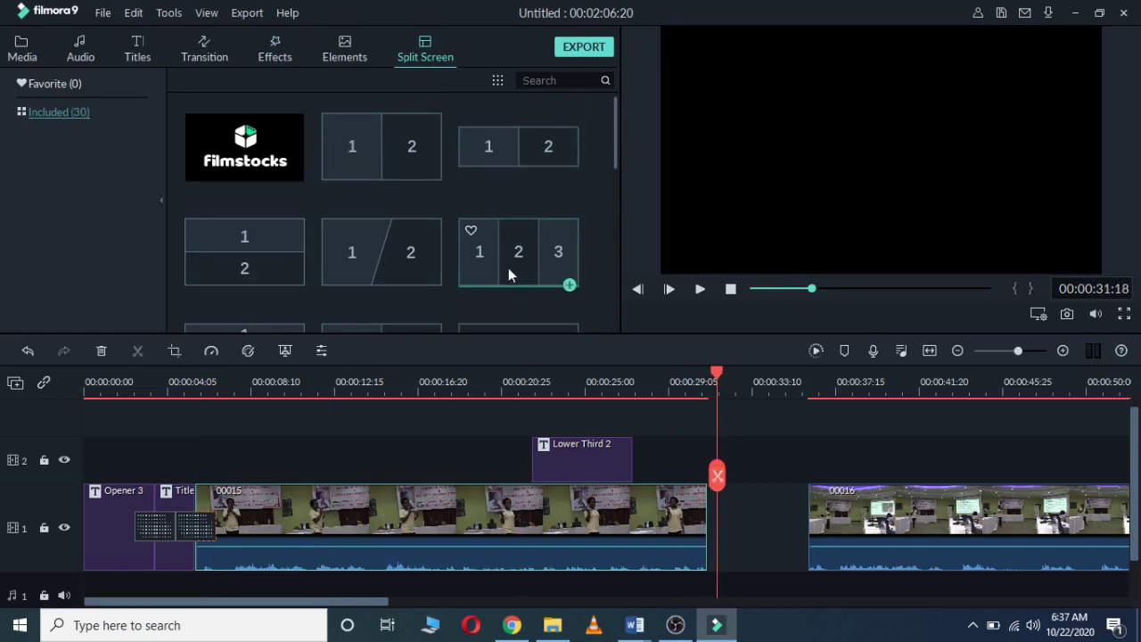
pyautogui.click(372, 140)
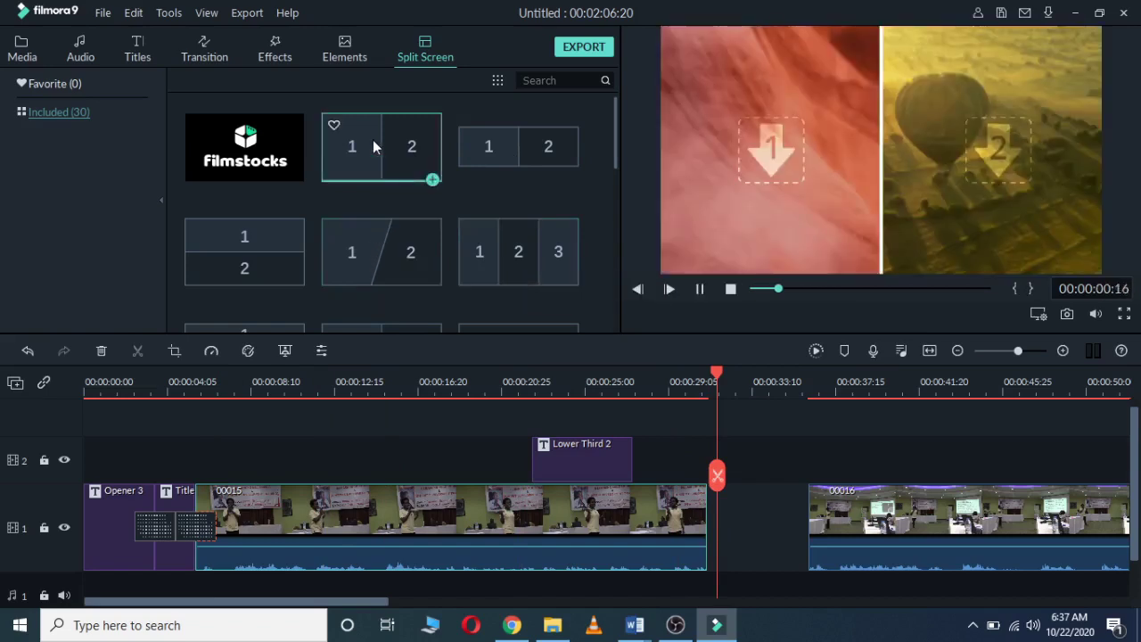
pyautogui.click(779, 219)
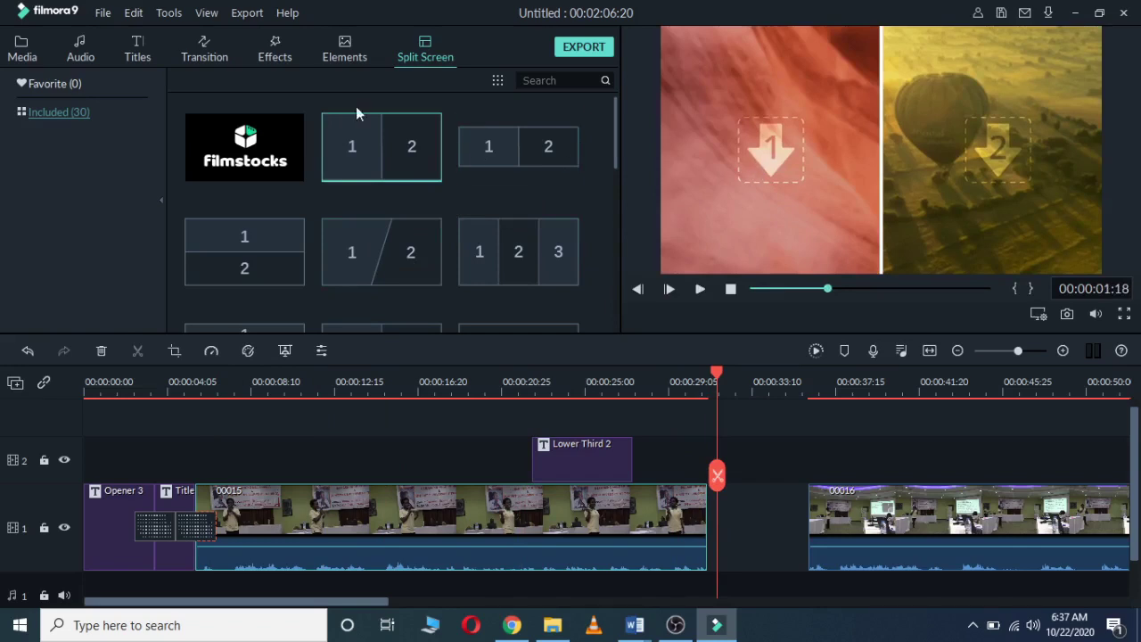
# Step: Return to the split-screen layouts and replay the side-by-side two-panel template preview
pyautogui.click(23, 47)
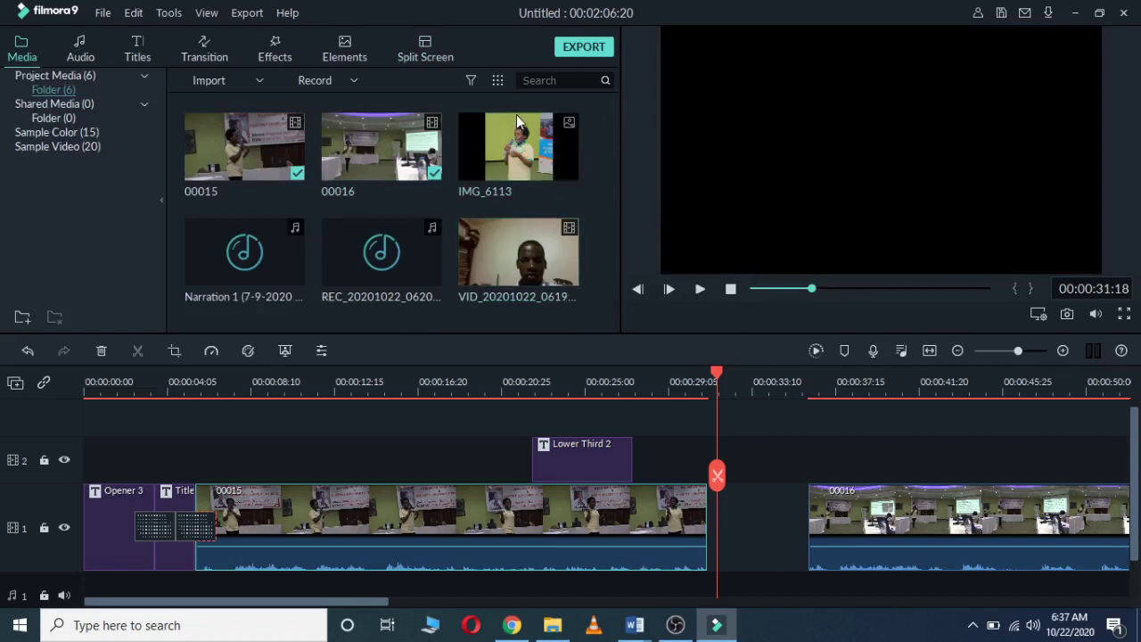
pyautogui.click(425, 51)
pyautogui.click(385, 139)
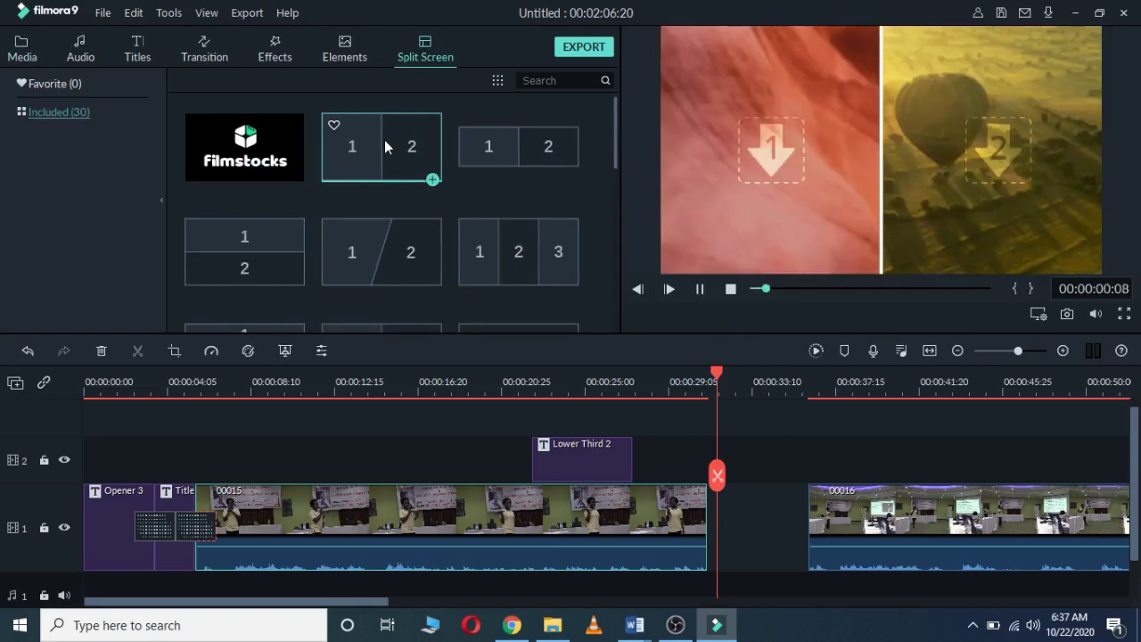
pyautogui.rightClick(765, 145)
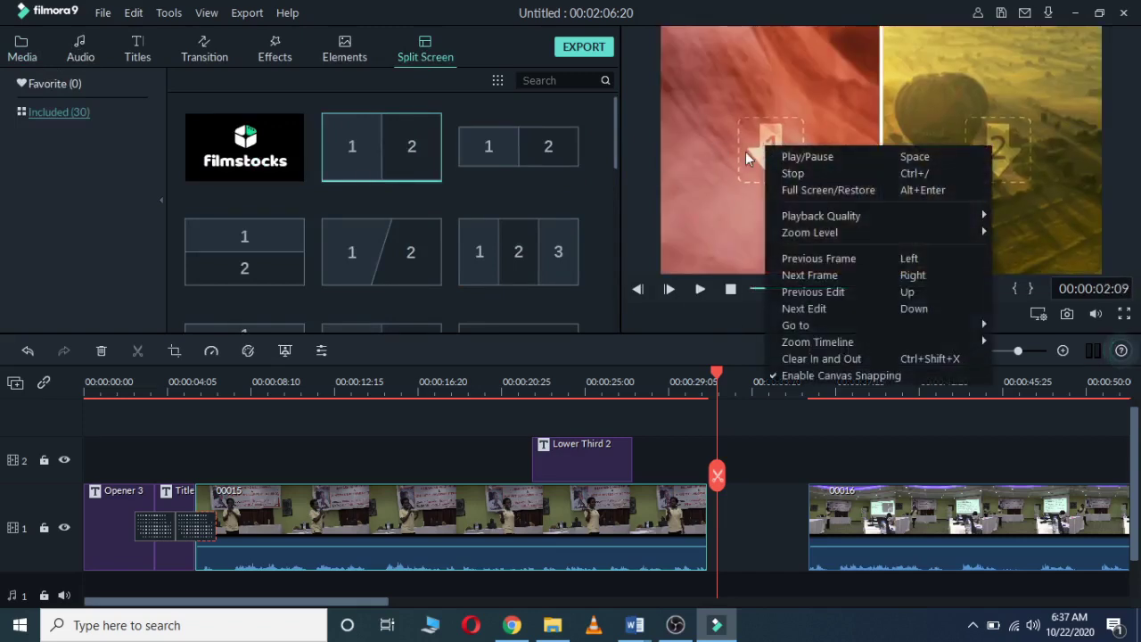
pyautogui.click(745, 151)
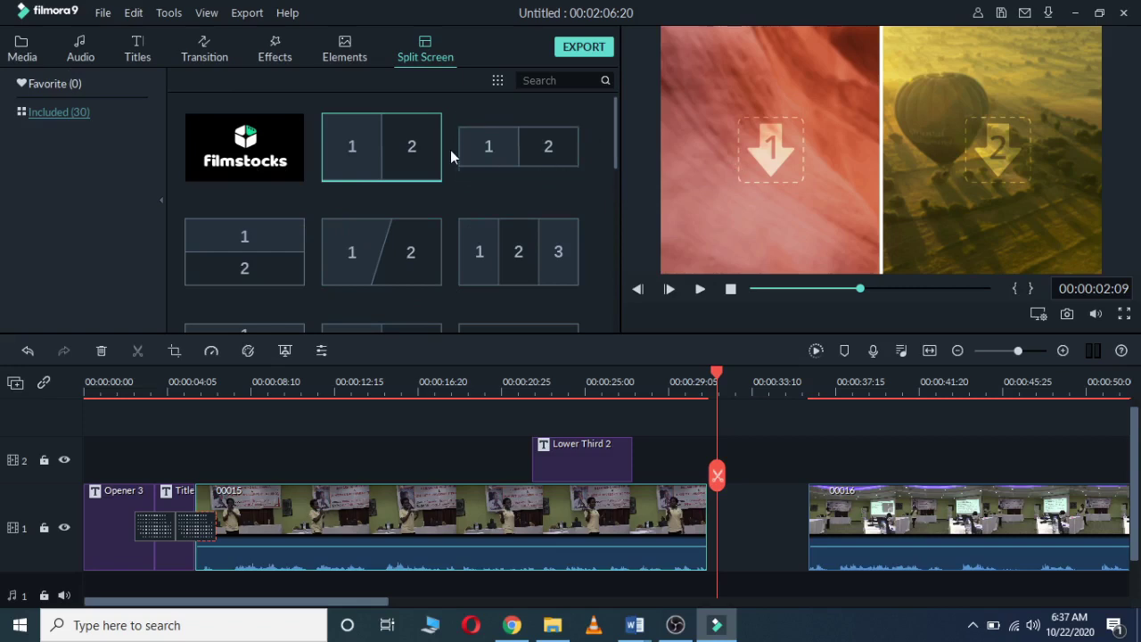
pyautogui.click(398, 150)
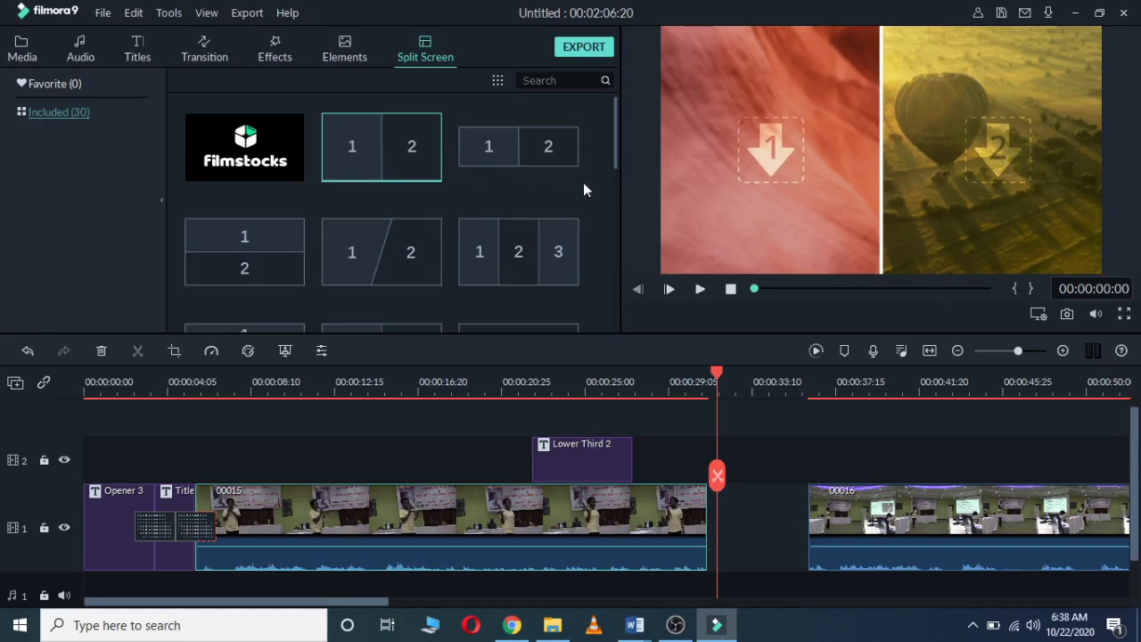
pyautogui.moveTo(614, 138); pyautogui.dragTo(587, 20)
pyautogui.moveTo(377, 163)
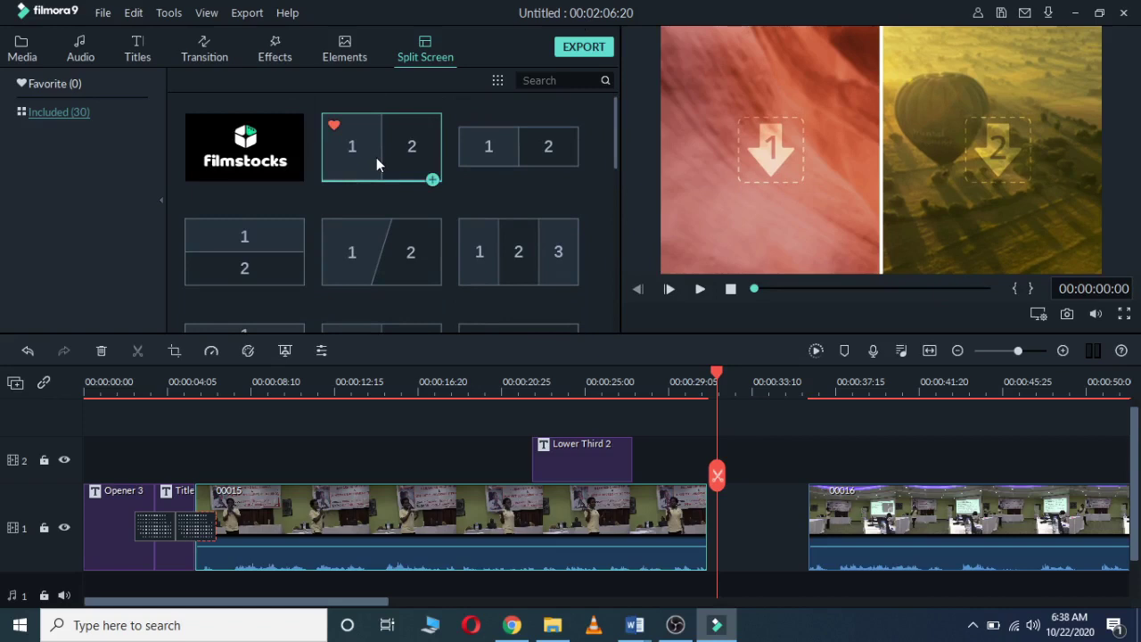
pyautogui.click(338, 124)
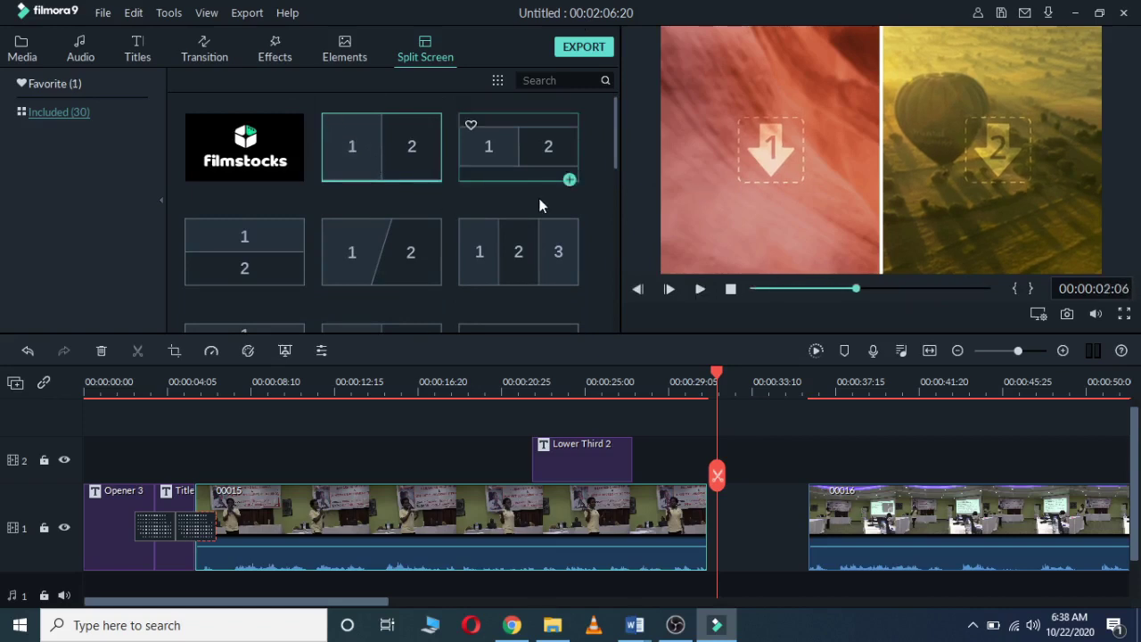
# Step: Add the 1|2 Split Screen 1 template into the gap on track 2
pyautogui.moveTo(401, 183)
pyautogui.moveTo(366, 145); pyautogui.dragTo(743, 460)
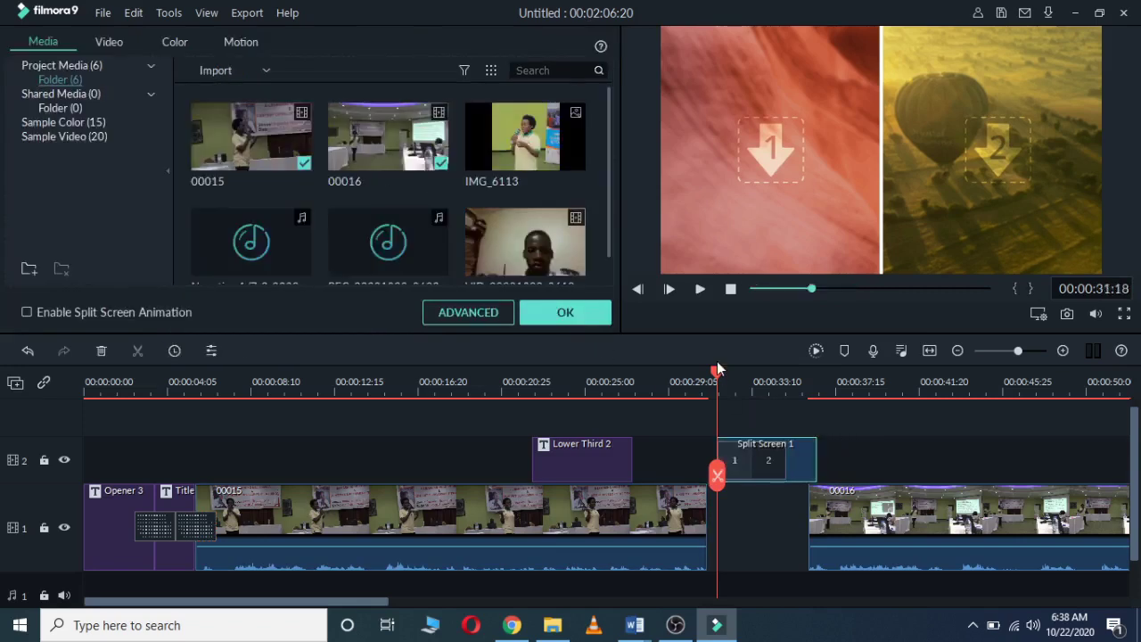
pyautogui.press('space')
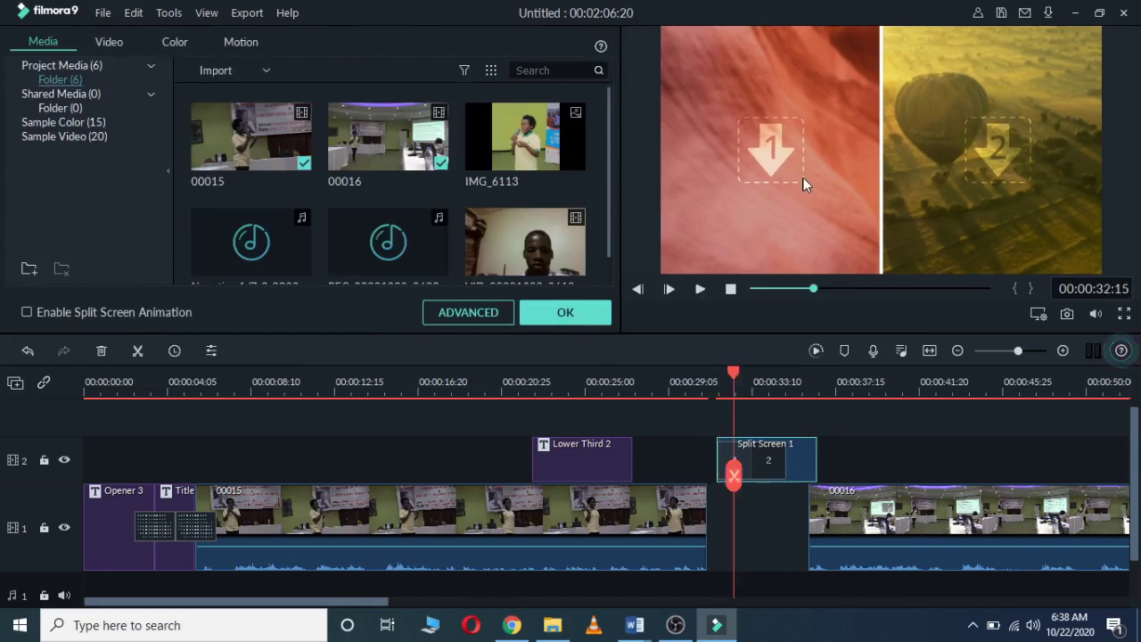
# Step: Fill the left split-screen panel with IMG_6113
pyautogui.click(765, 153)
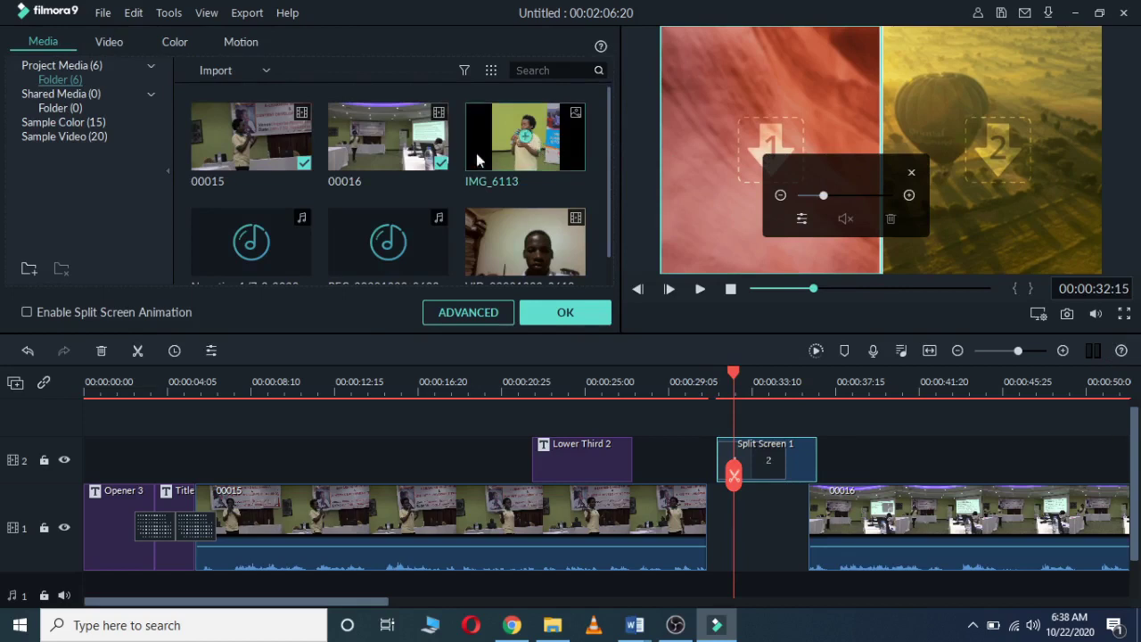
pyautogui.moveTo(299, 143)
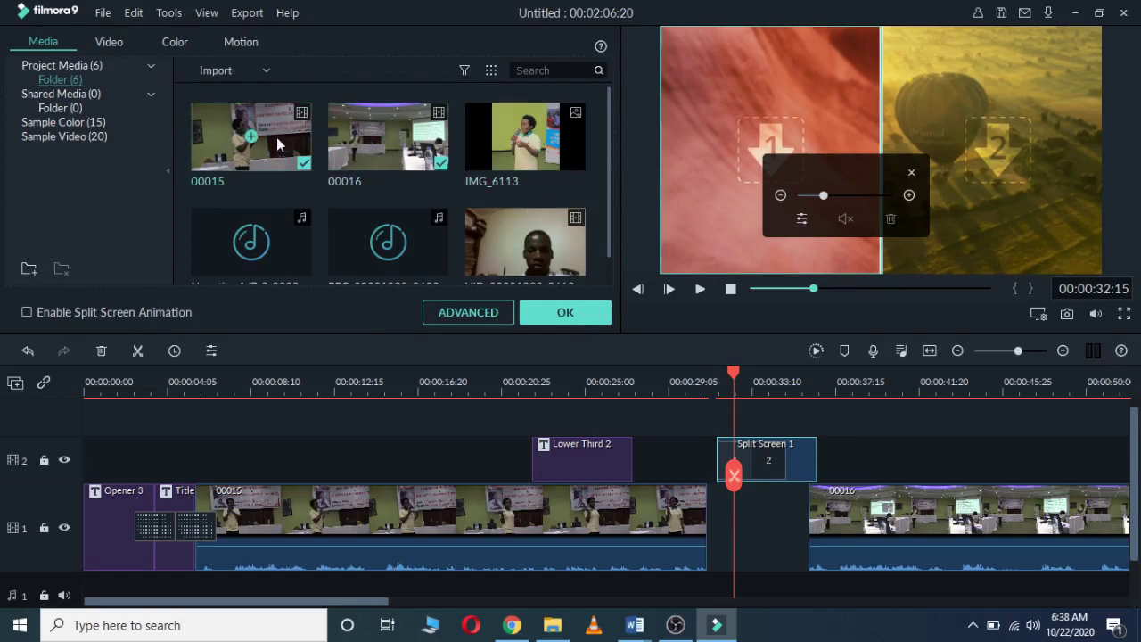
pyautogui.moveTo(501, 146); pyautogui.dragTo(763, 169)
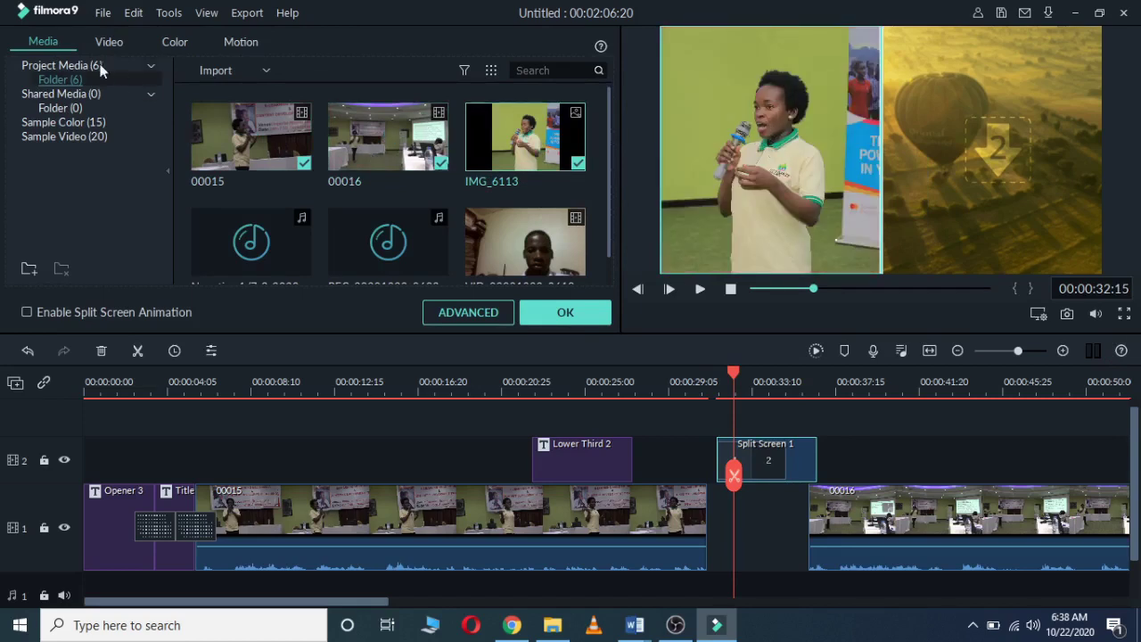
# Step: Import the IMG_6335 photo and place it in the right split-screen panel
pyautogui.click(264, 71)
pyautogui.click(258, 88)
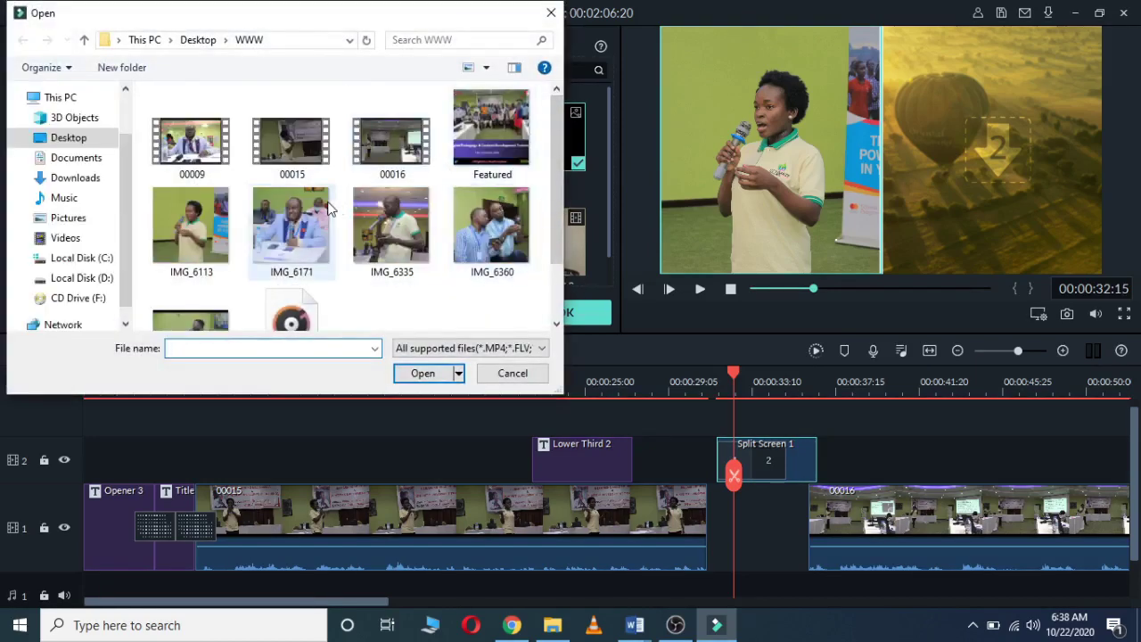
pyautogui.click(397, 220)
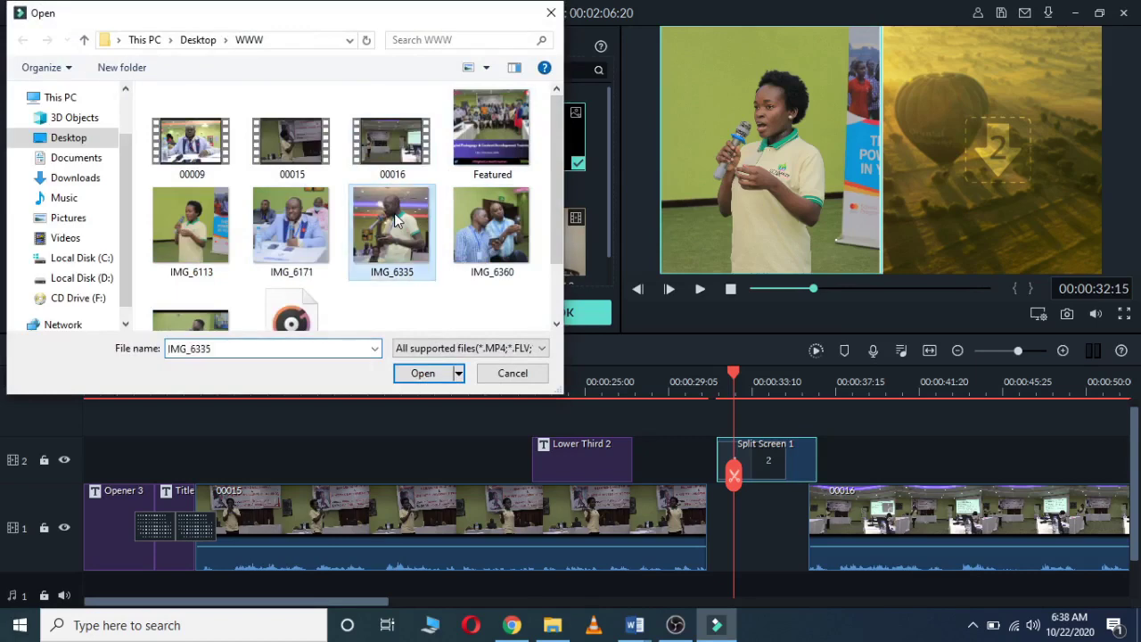
pyautogui.click(426, 372)
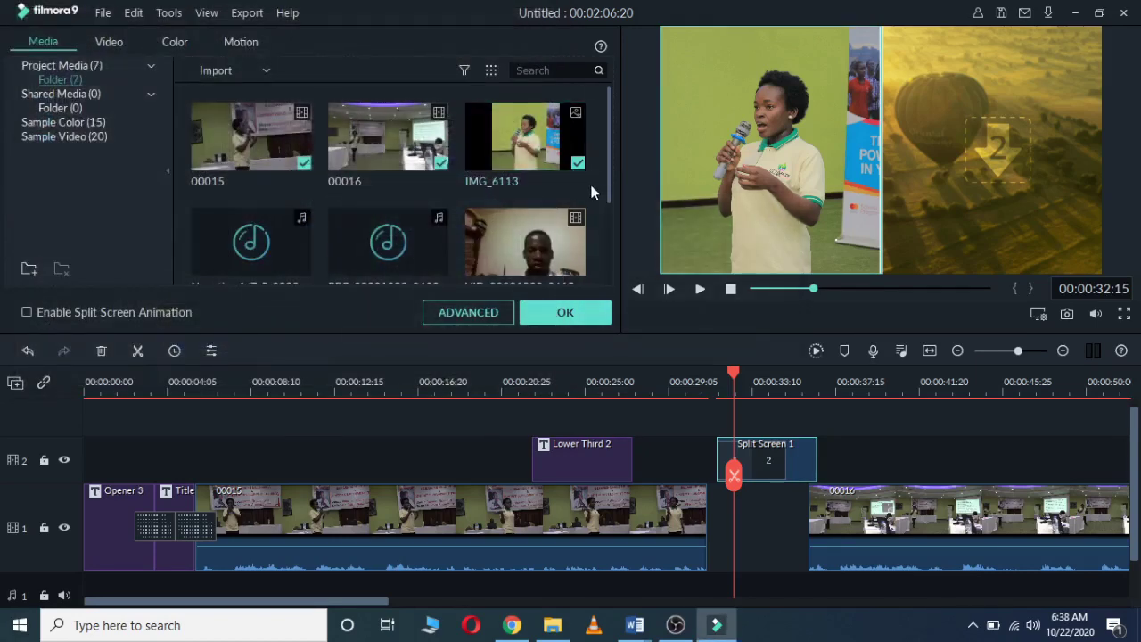
pyautogui.moveTo(609, 181); pyautogui.dragTo(612, 239)
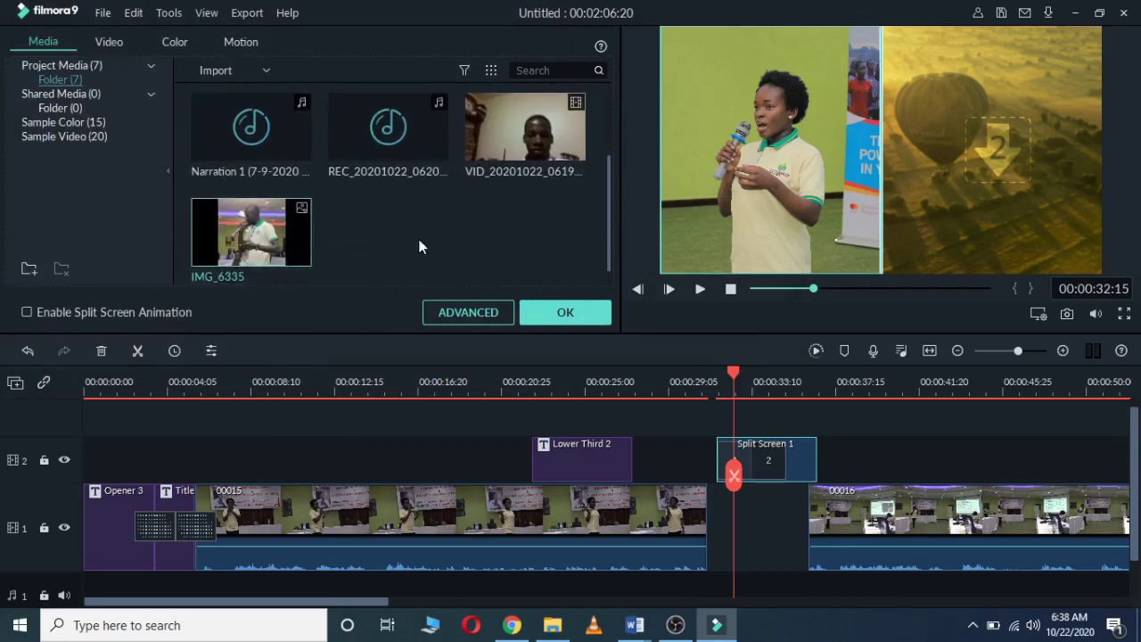
pyautogui.moveTo(226, 229); pyautogui.dragTo(980, 158)
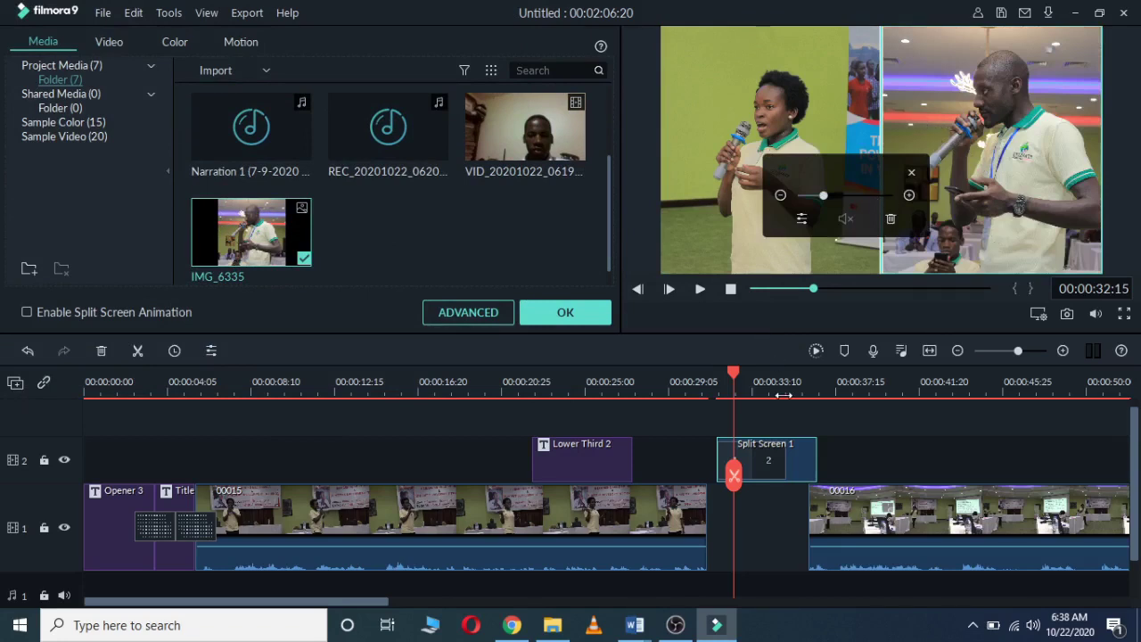
# Step: Play back the finished split screen from its start
pyautogui.moveTo(735, 374); pyautogui.dragTo(722, 380)
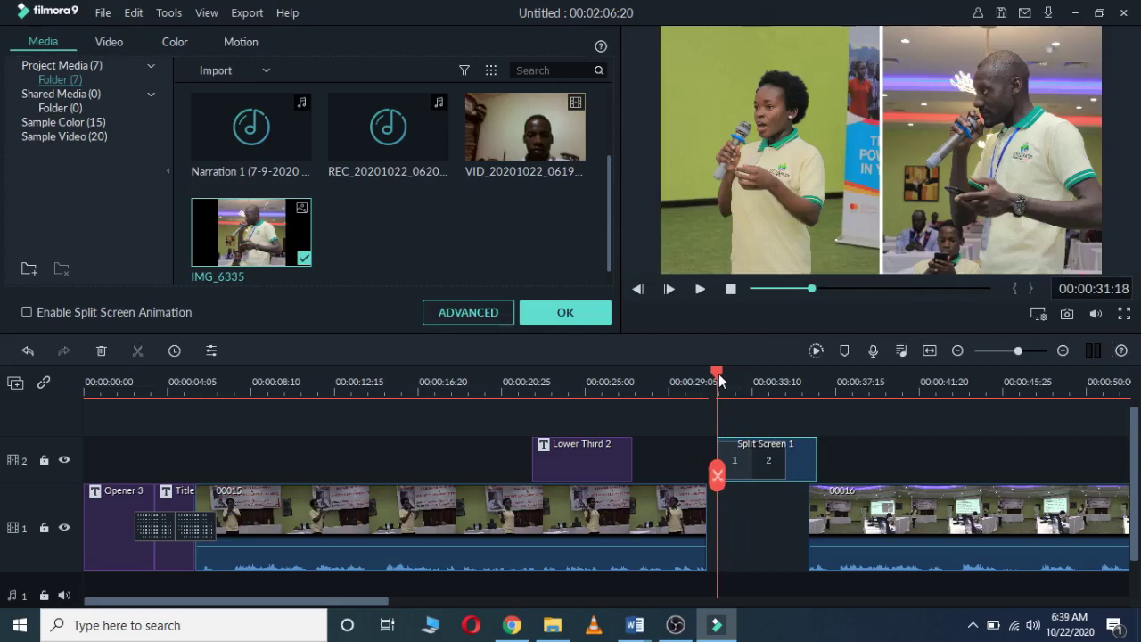
pyautogui.press('space')
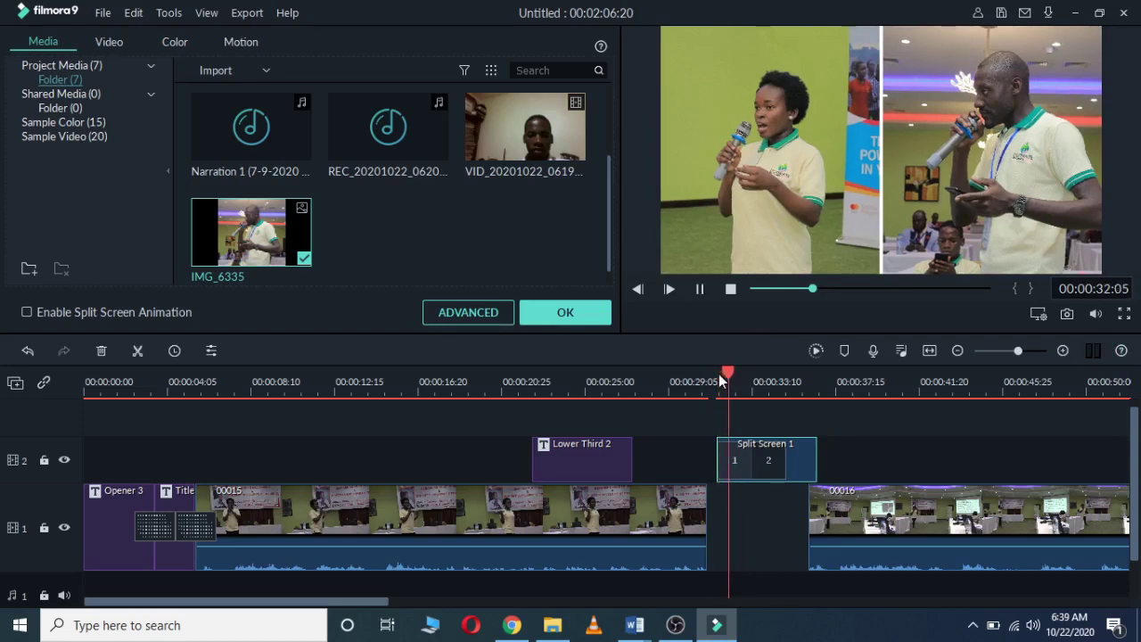
pyautogui.press('space')
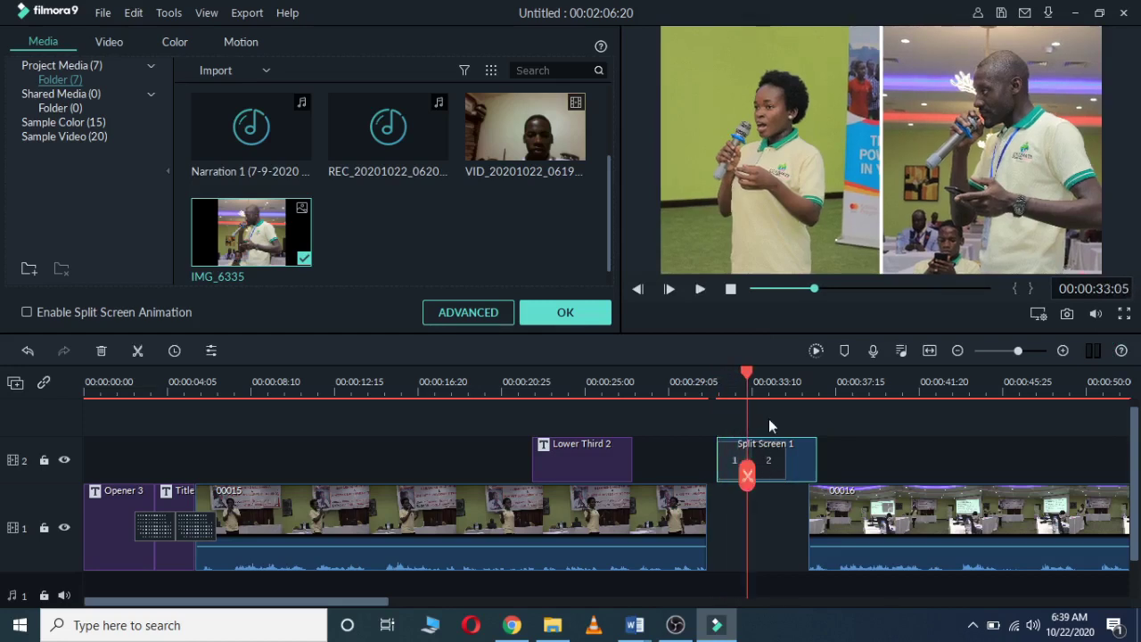
pyautogui.moveTo(747, 373); pyautogui.dragTo(729, 384)
pyautogui.press('Up')
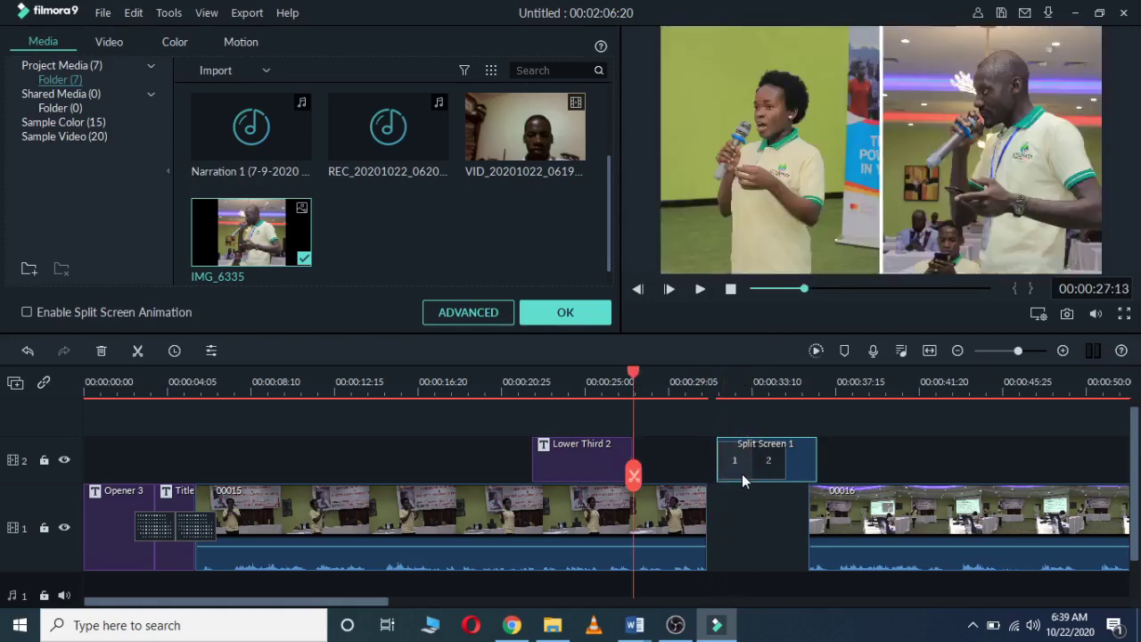
# Step: Move Split Screen 1 into the track 1 gap between 00015 and 00016, then close its properties
pyautogui.moveTo(745, 473); pyautogui.dragTo(749, 496)
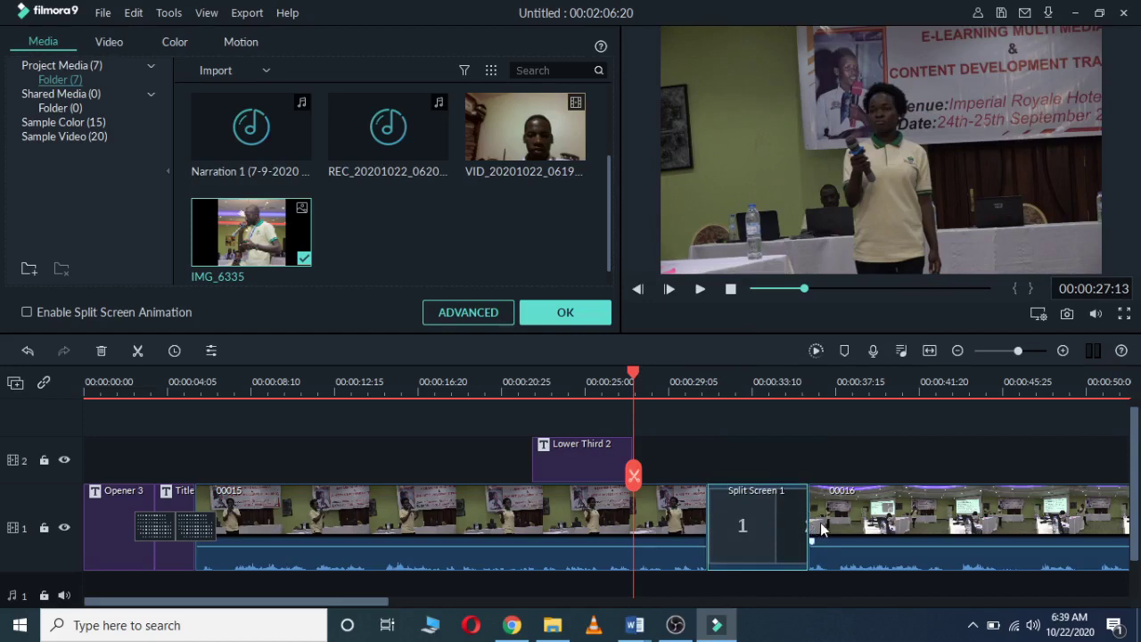
pyautogui.moveTo(816, 527); pyautogui.dragTo(818, 528)
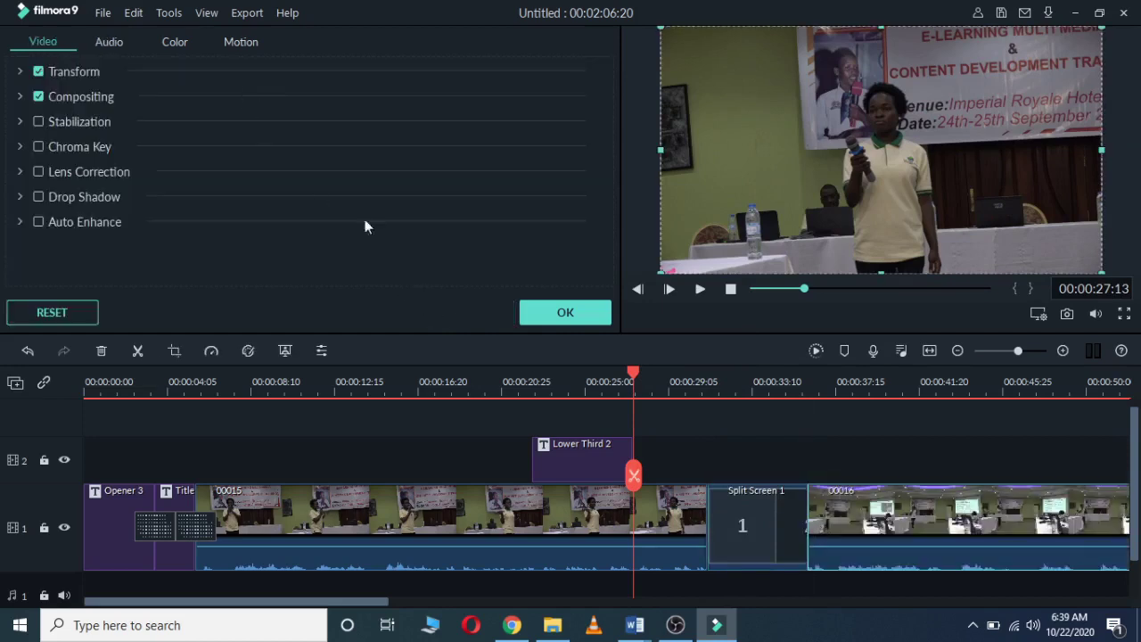
pyautogui.click(709, 440)
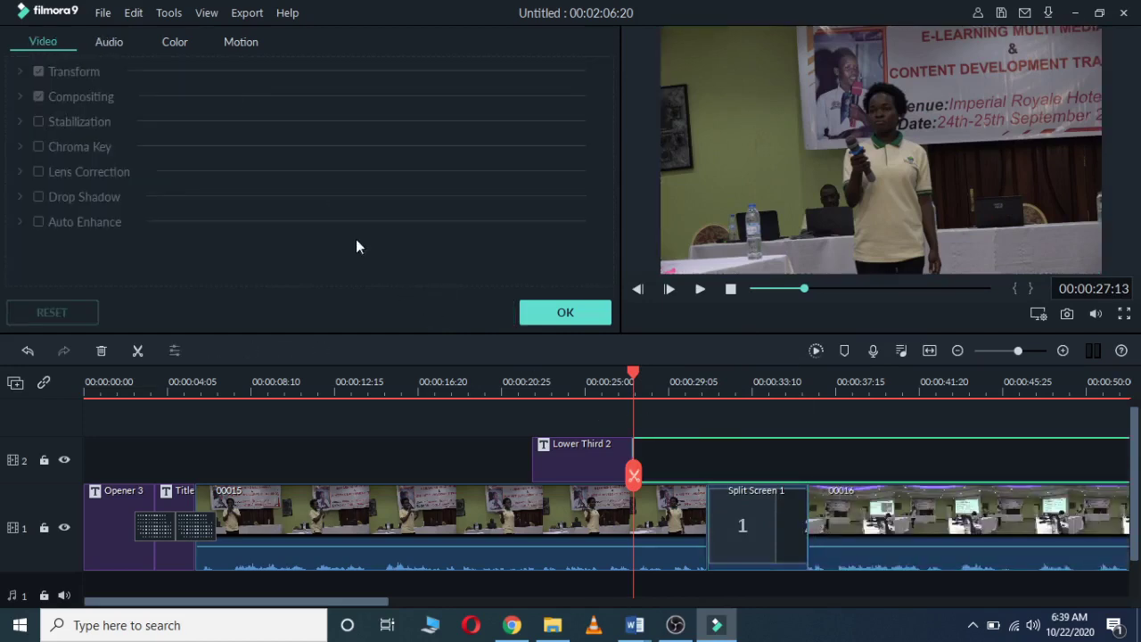
pyautogui.click(583, 379)
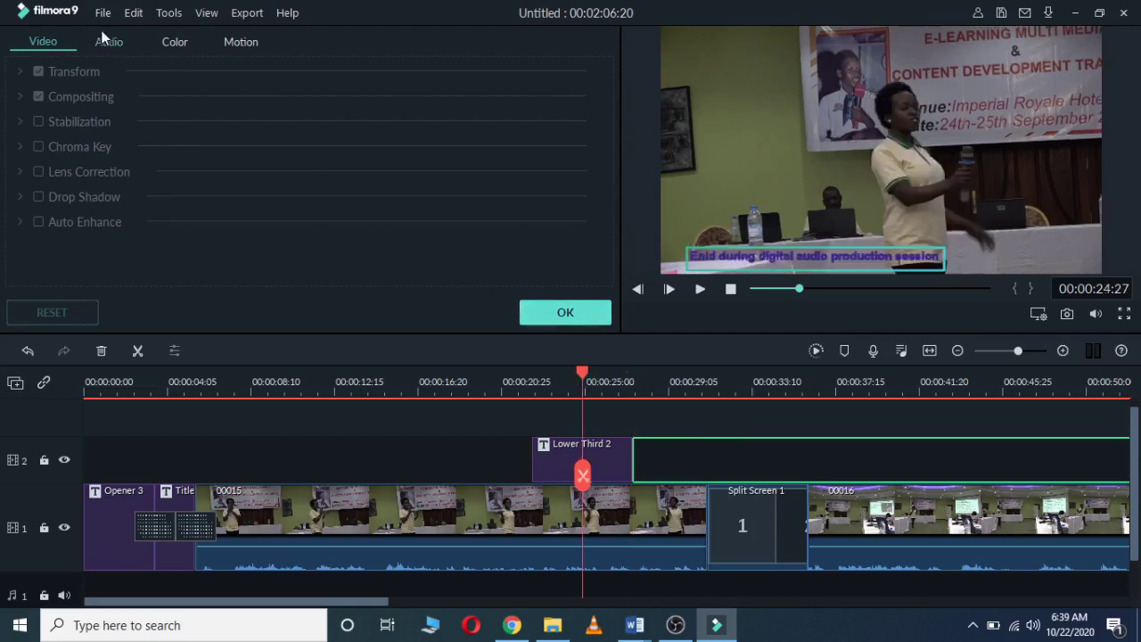
pyautogui.click(554, 312)
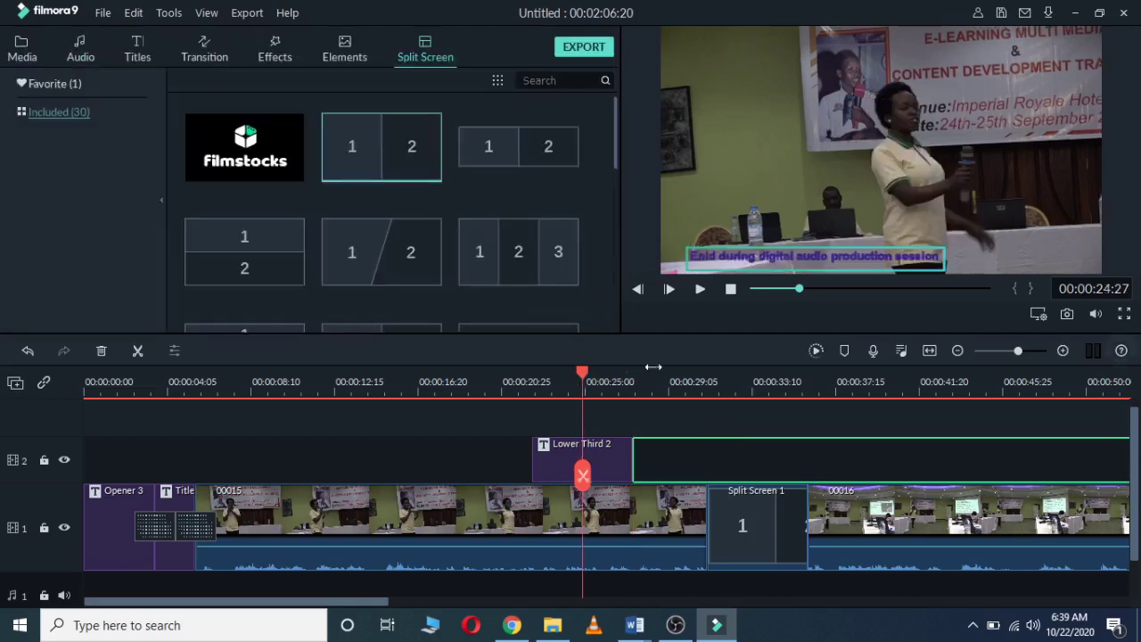
# Step: Set the playhead to 00:00:25:02 and select clip 00015
pyautogui.click(600, 387)
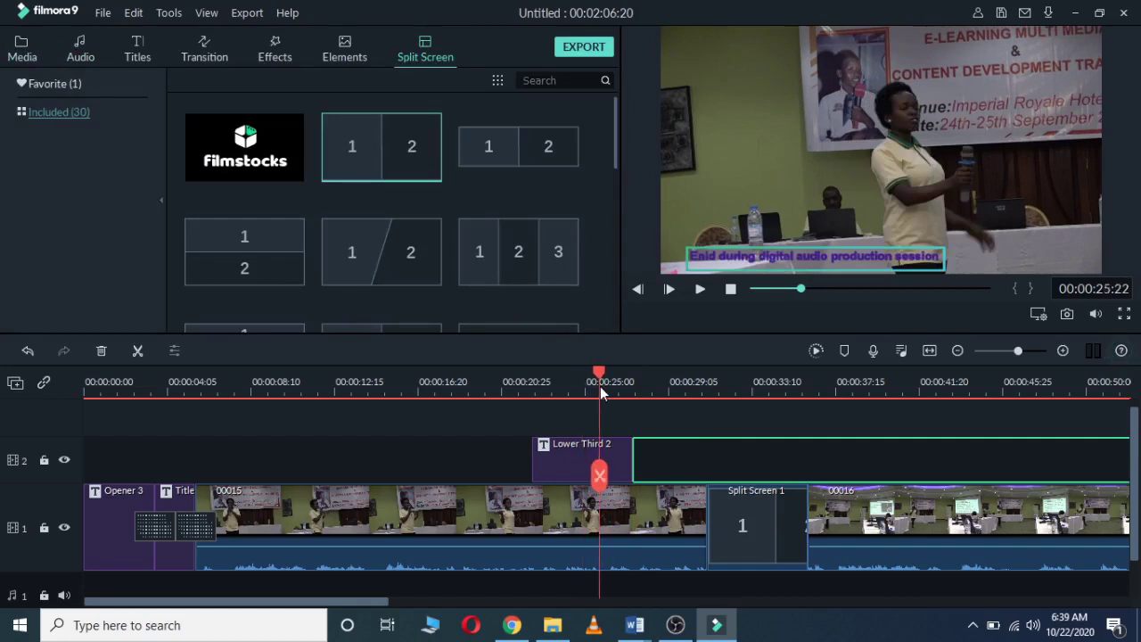
pyautogui.moveTo(600, 386); pyautogui.dragTo(585, 386)
pyautogui.click(683, 453)
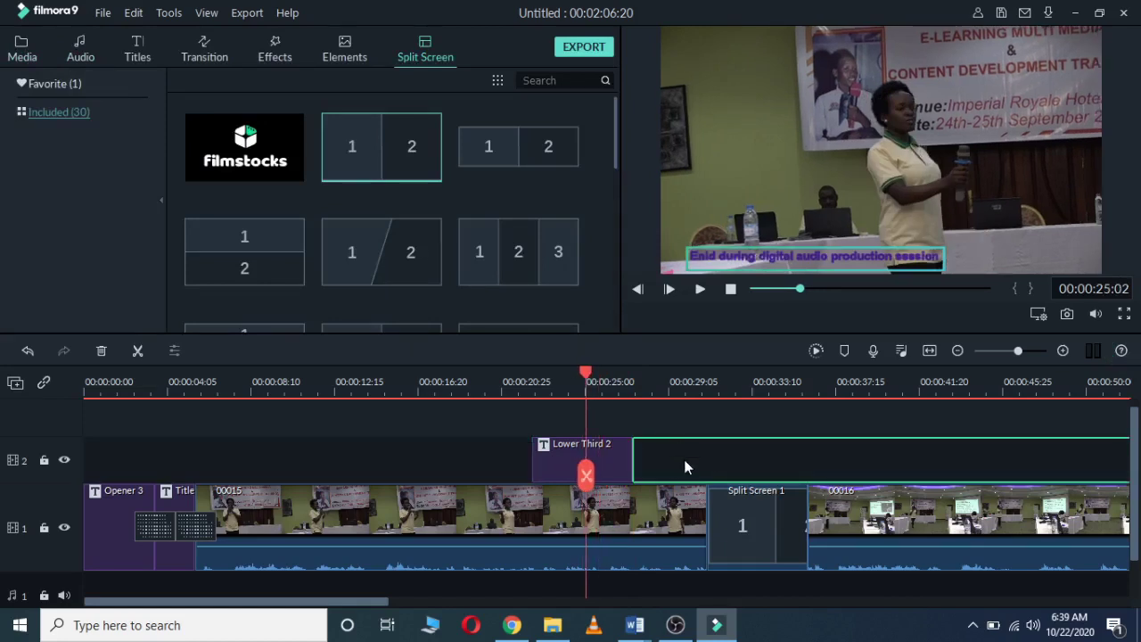
pyautogui.click(679, 513)
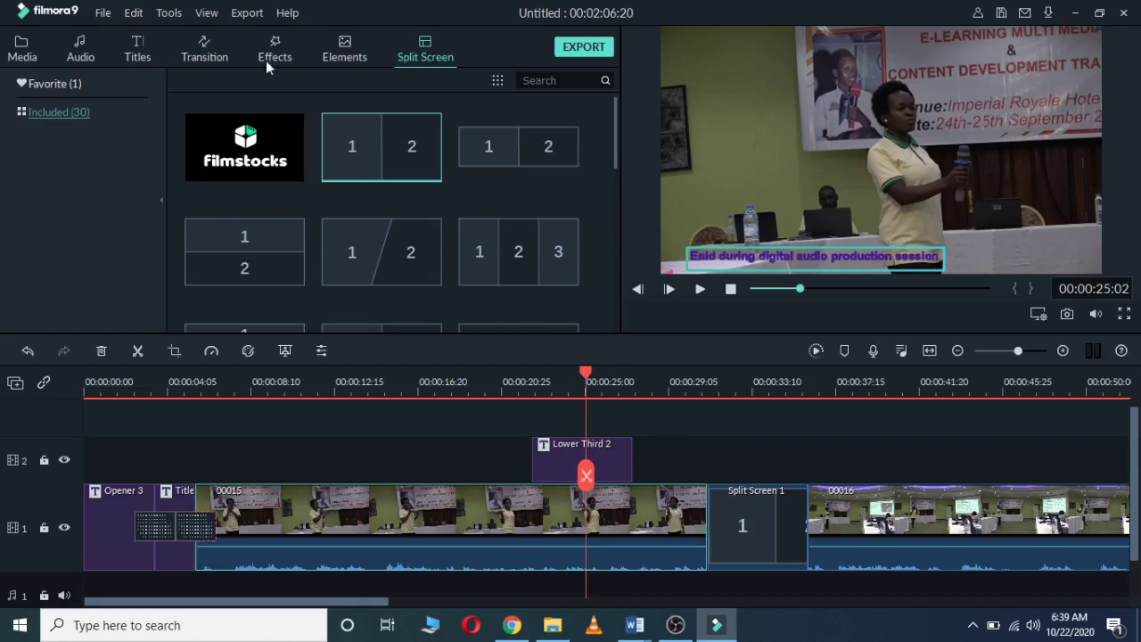
# Step: Add Dissolve transitions on both edges of Split Screen 1 and play them back
pyautogui.click(190, 49)
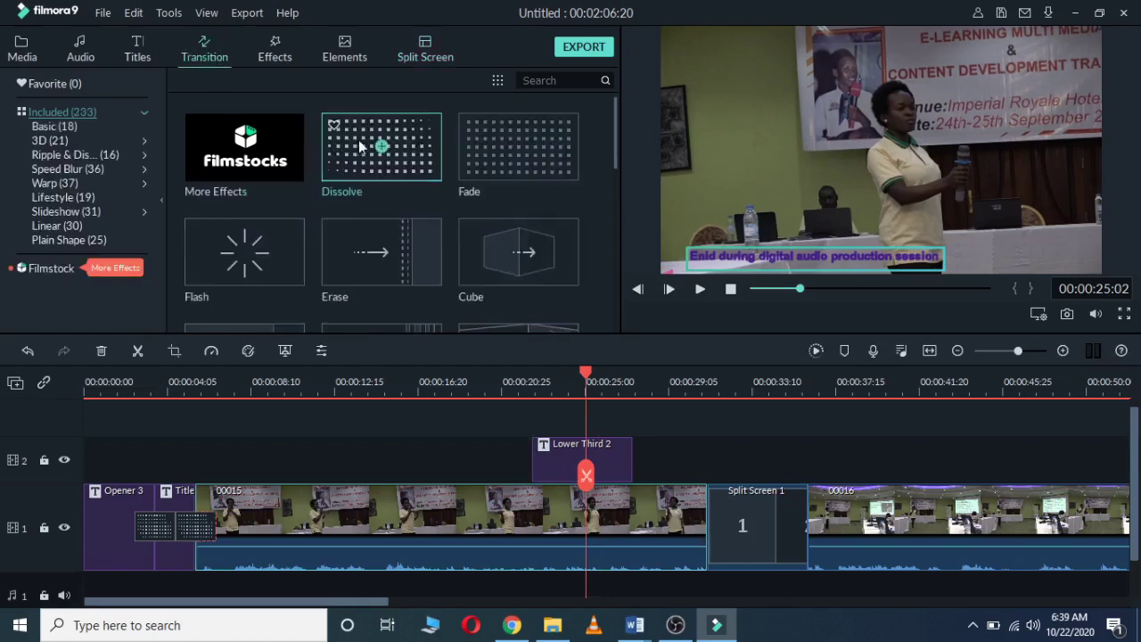
pyautogui.moveTo(361, 147); pyautogui.dragTo(707, 526)
pyautogui.moveTo(392, 153); pyautogui.dragTo(807, 526)
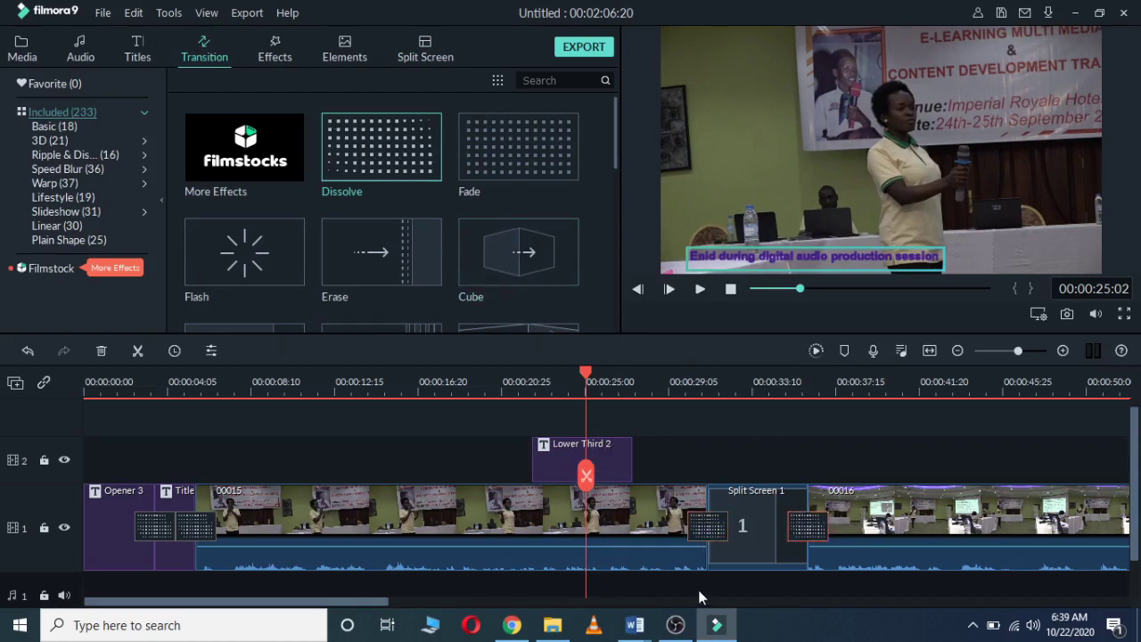
pyautogui.click(750, 546)
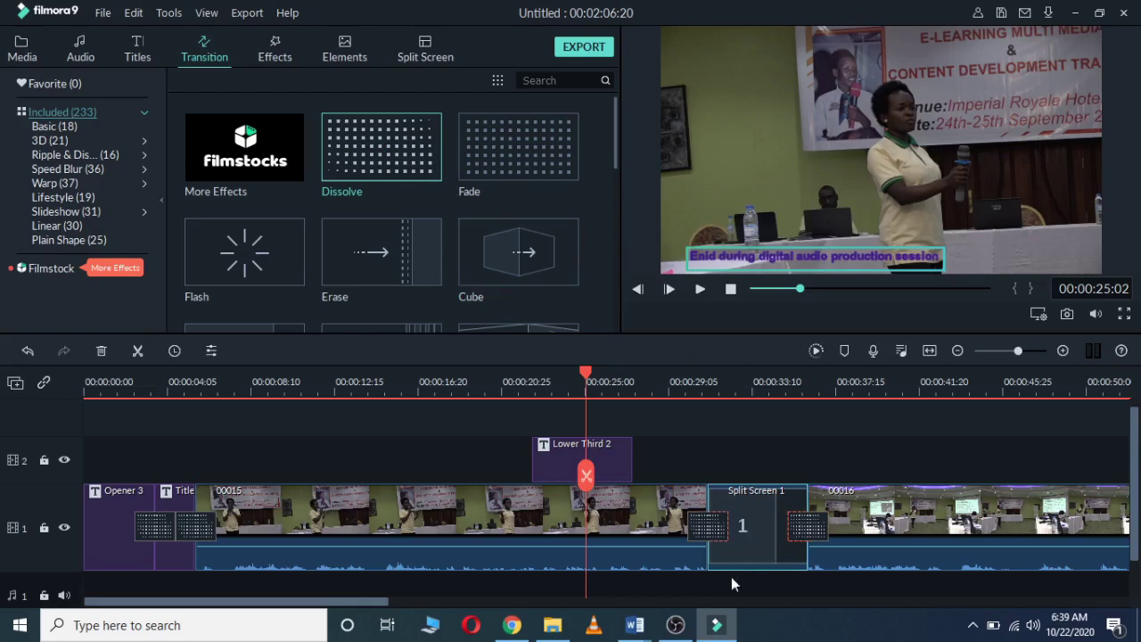
pyautogui.press('space')
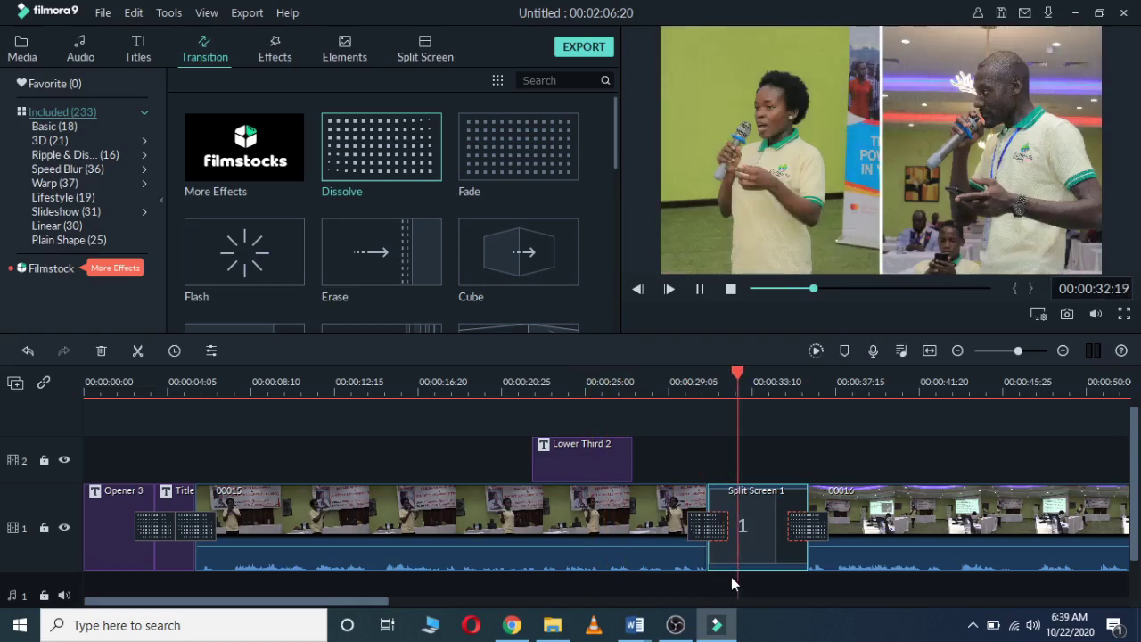
# Step: Move Split Screen 1 back up to track 2 and replay from 00:00:28:27
pyautogui.click(766, 524)
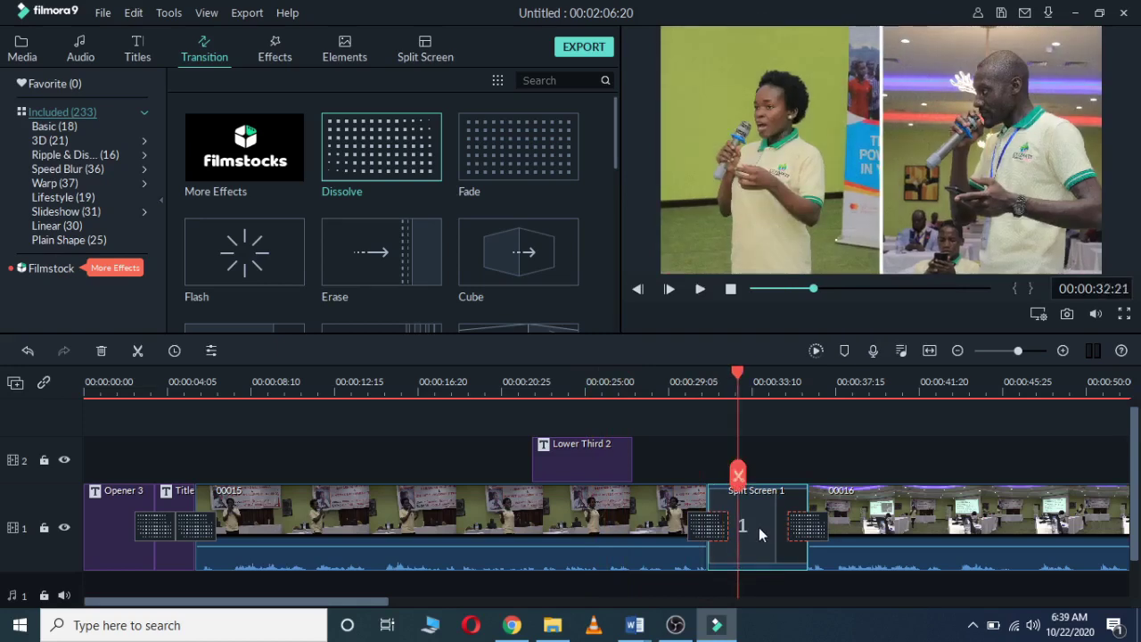
pyautogui.moveTo(758, 527); pyautogui.dragTo(757, 452)
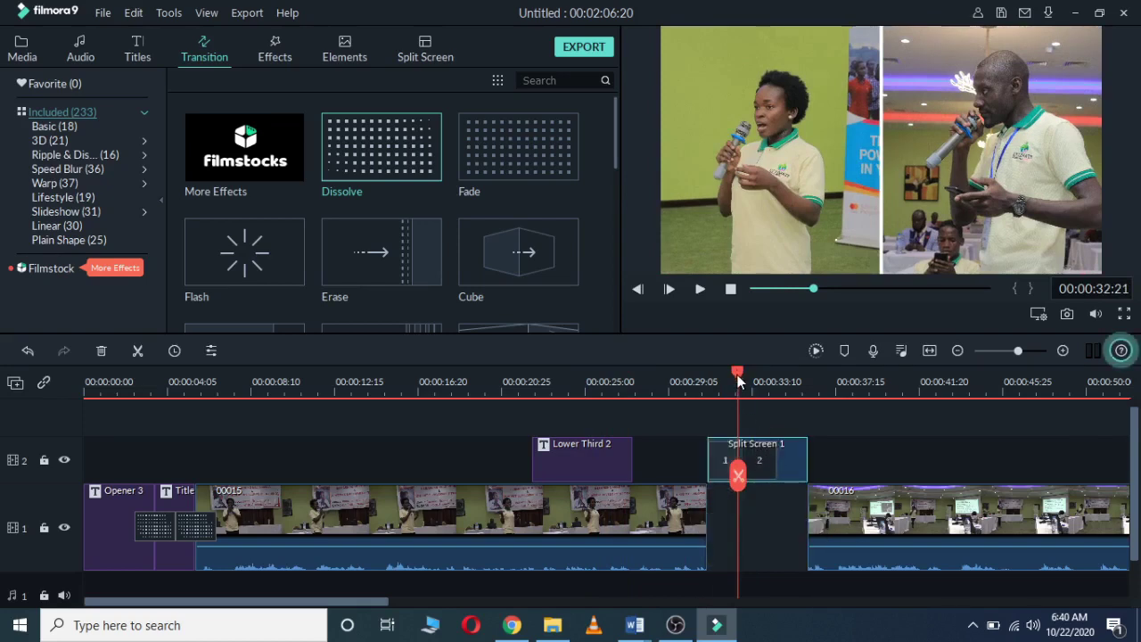
pyautogui.moveTo(739, 379); pyautogui.dragTo(662, 395)
pyautogui.press('space')
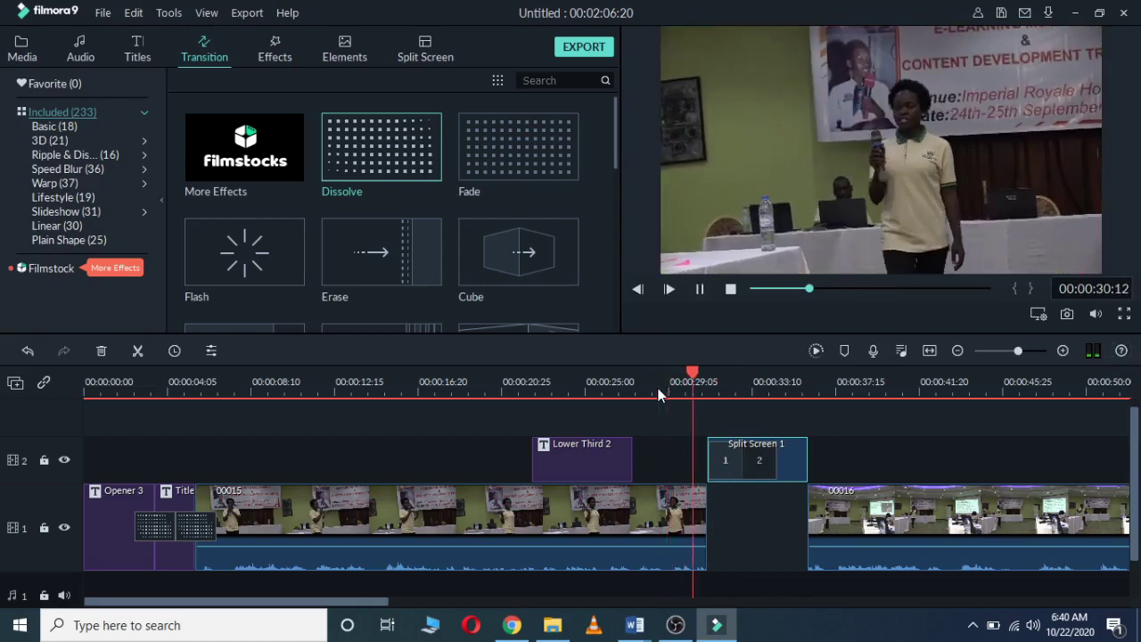
# Step: Slide clip 00016 left to close the gap and play back the join with 00015
pyautogui.moveTo(882, 524); pyautogui.dragTo(790, 530)
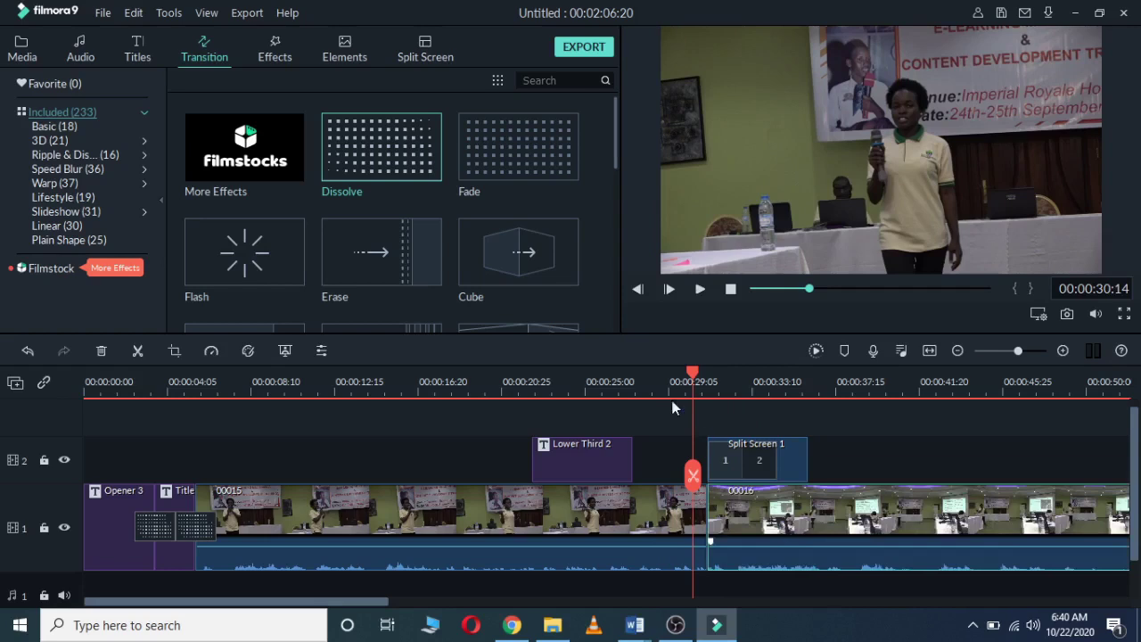
pyautogui.moveTo(669, 379); pyautogui.dragTo(642, 379)
pyautogui.press('space')
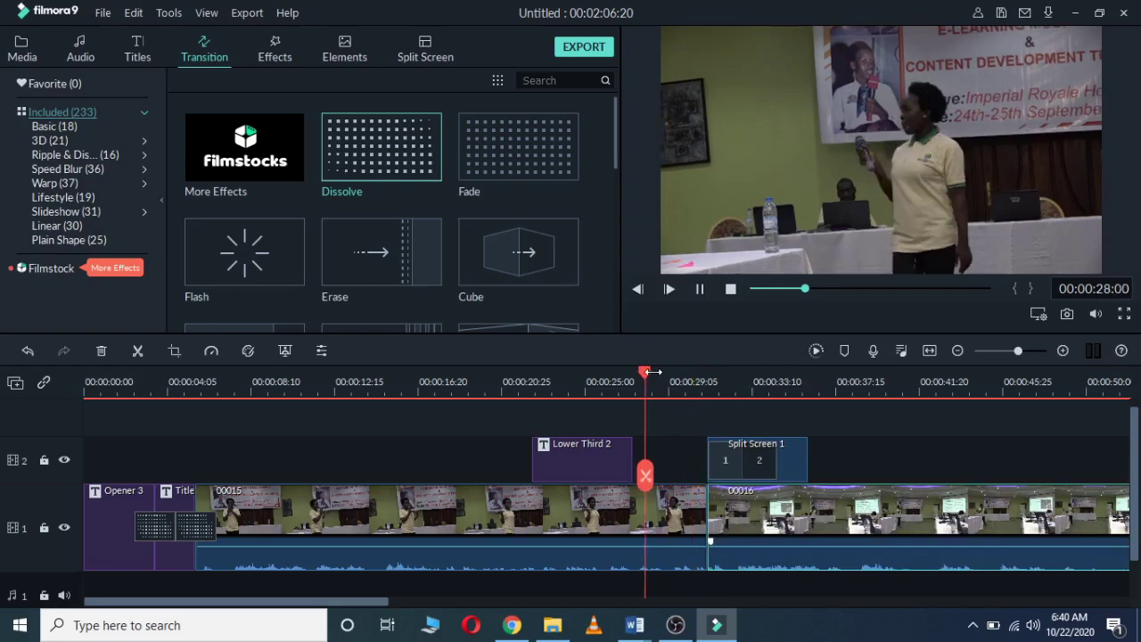
pyautogui.press('space')
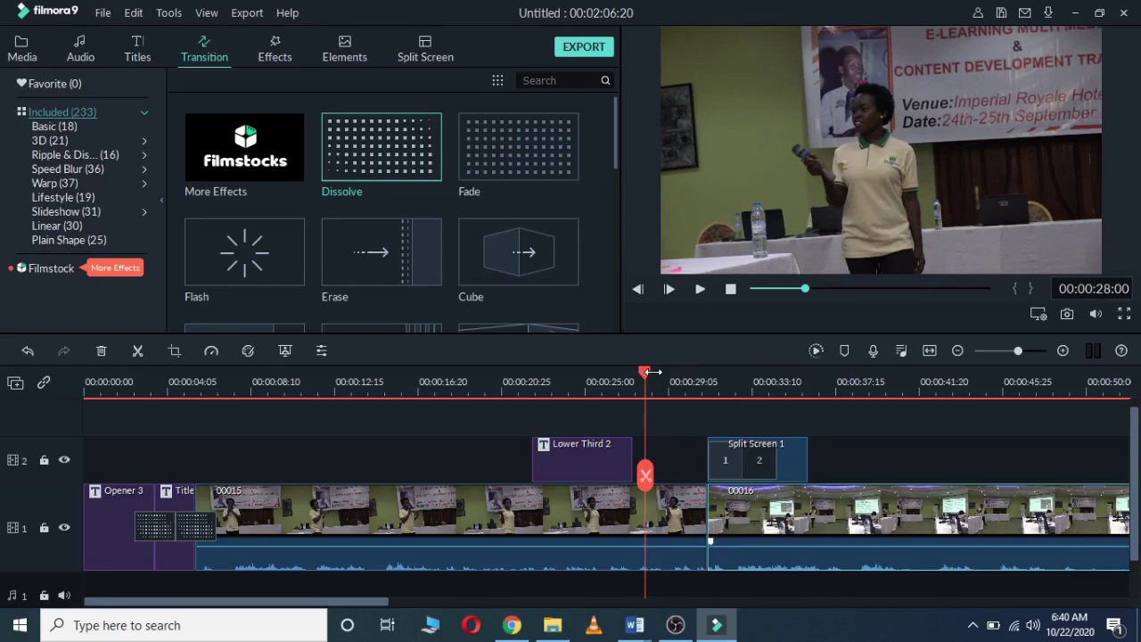
pyautogui.press('space')
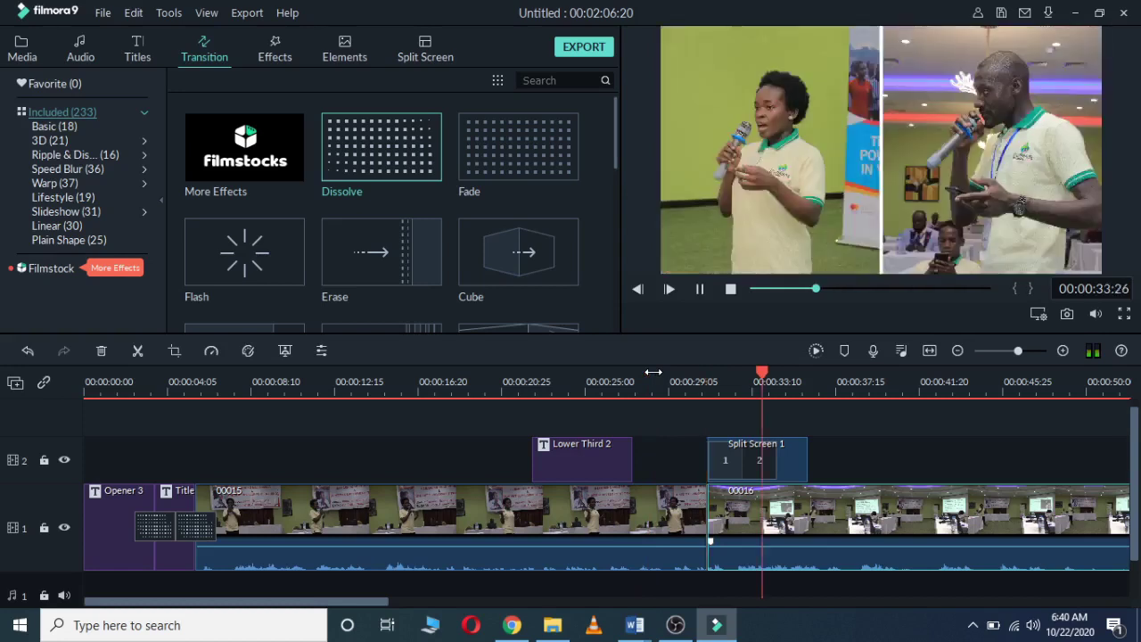
pyautogui.press('space')
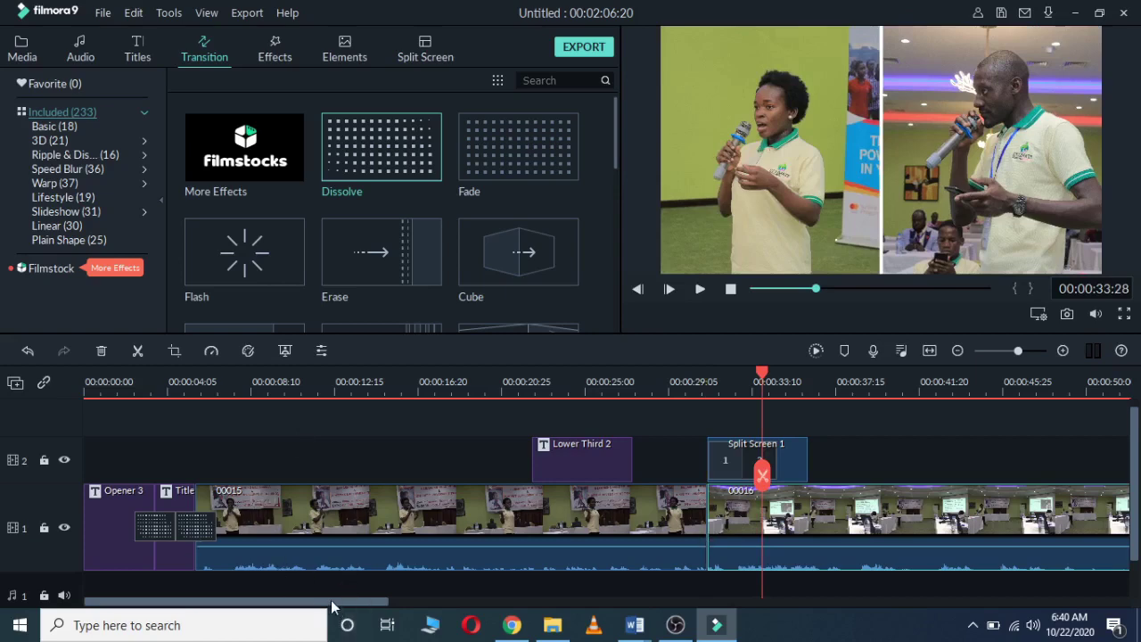
pyautogui.moveTo(331, 603); pyautogui.dragTo(458, 614)
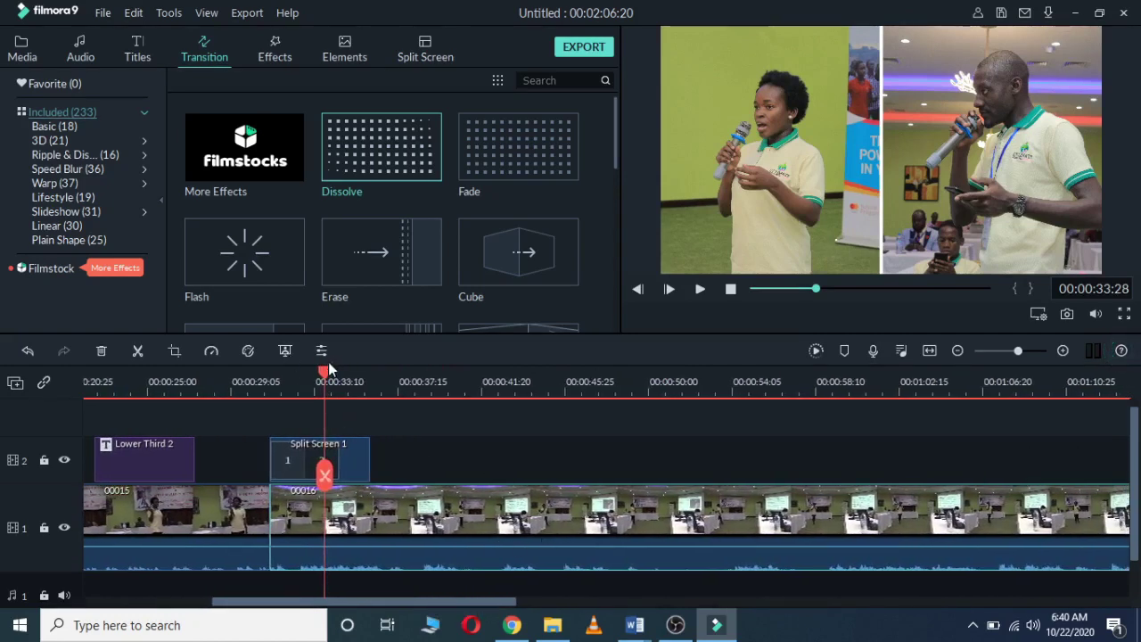
# Step: Split clip 00016 at 00:00:49:15 and 00:00:54:08, then delete the middle piece
pyautogui.moveTo(324, 371); pyautogui.dragTo(639, 409)
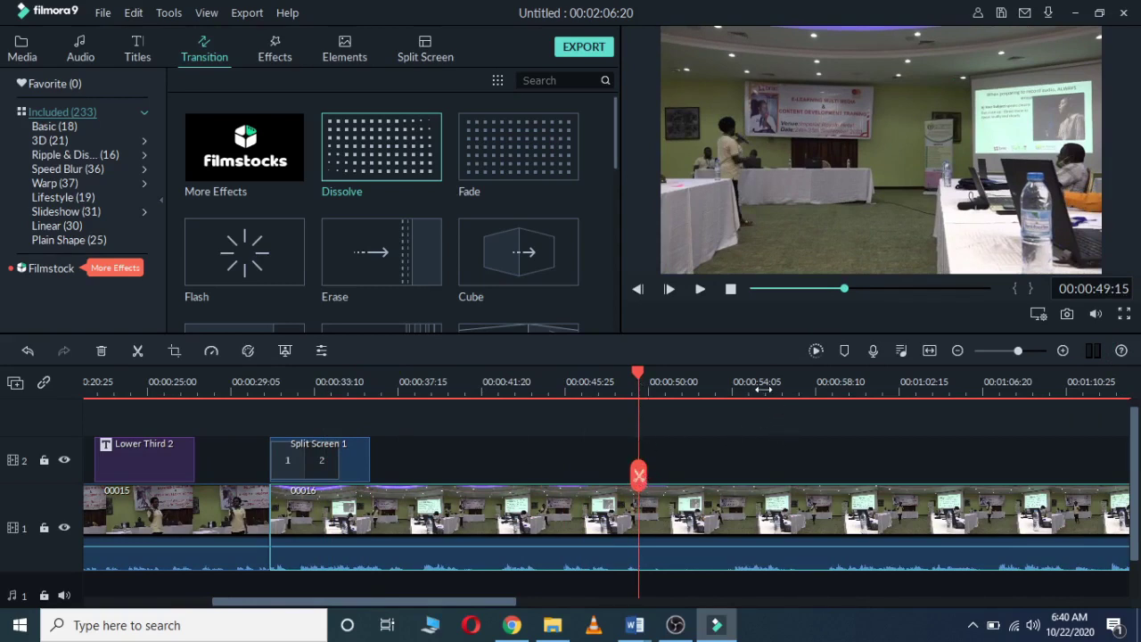
pyautogui.click(138, 352)
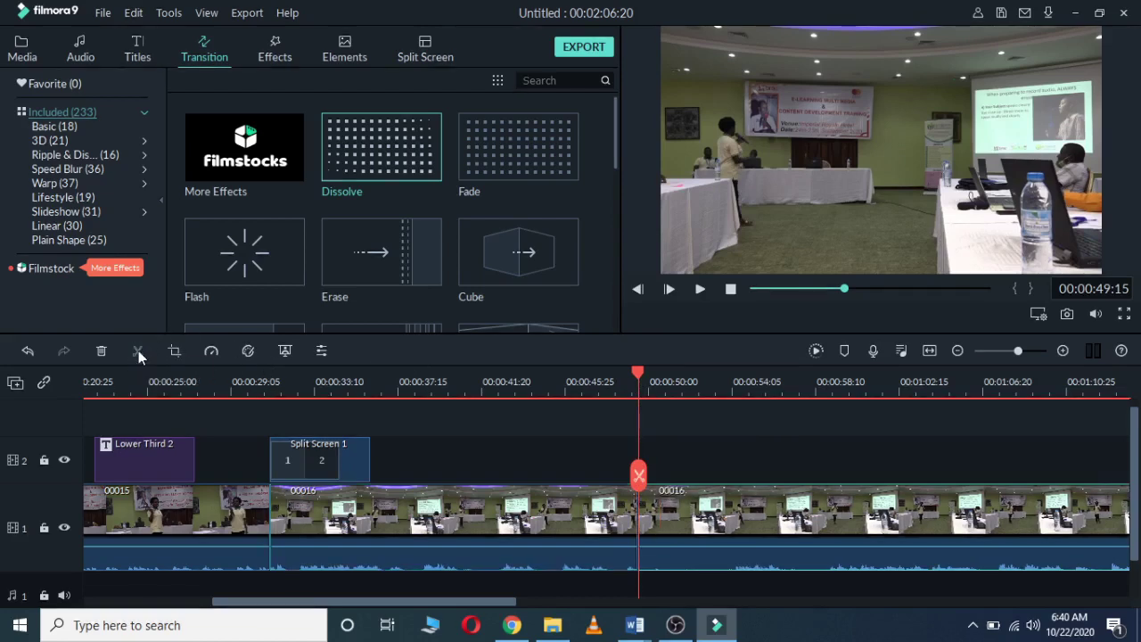
pyautogui.click(653, 381)
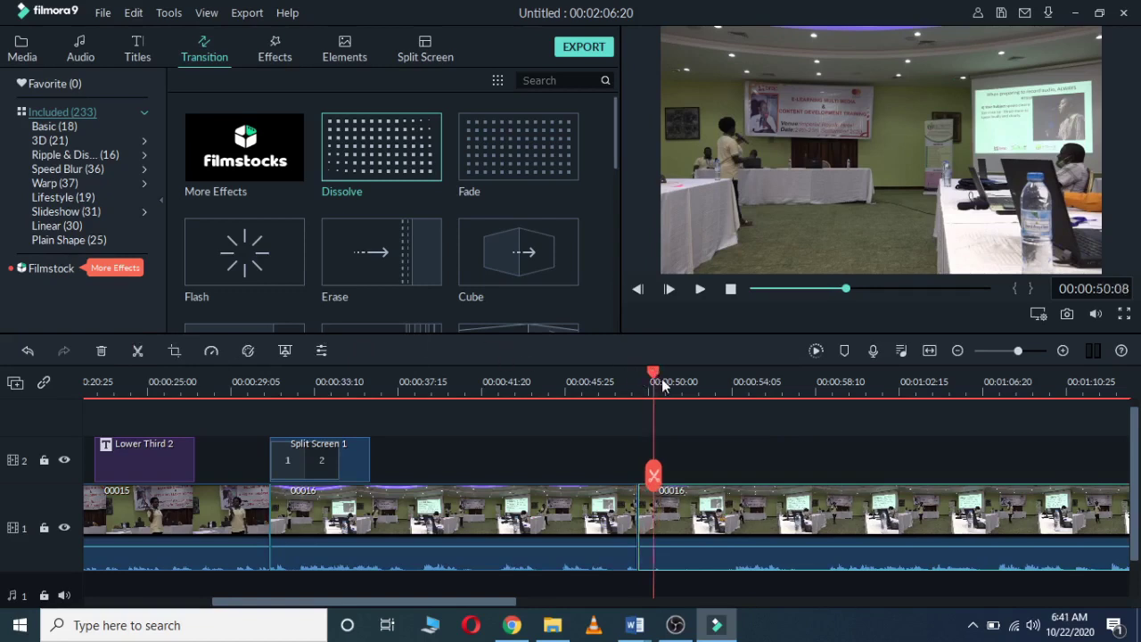
pyautogui.moveTo(663, 385); pyautogui.dragTo(736, 399)
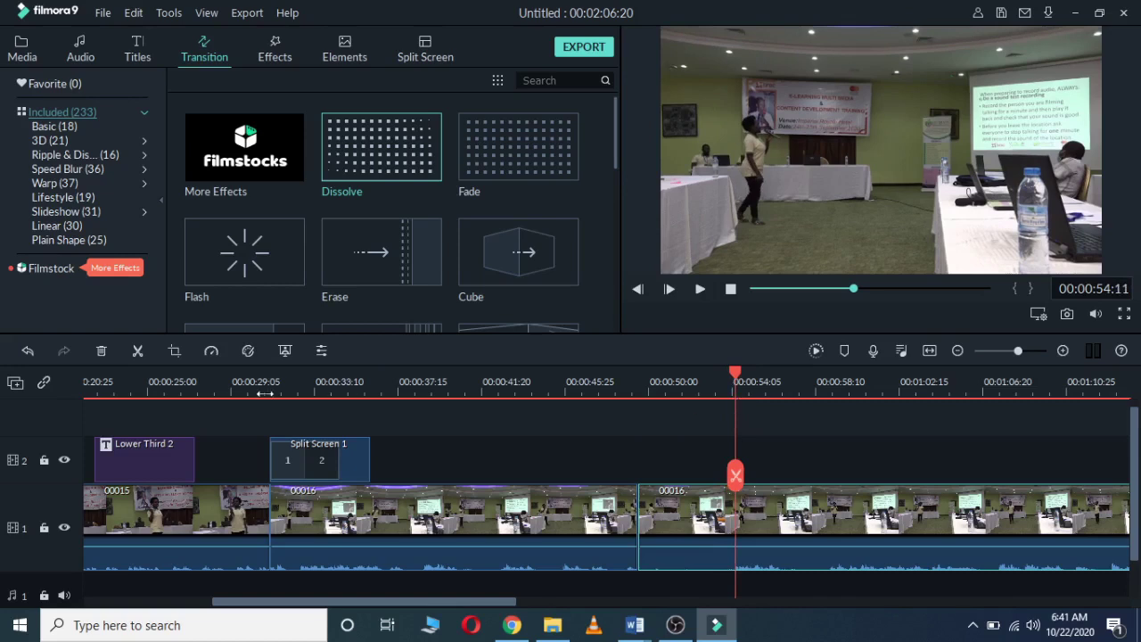
pyautogui.click(136, 351)
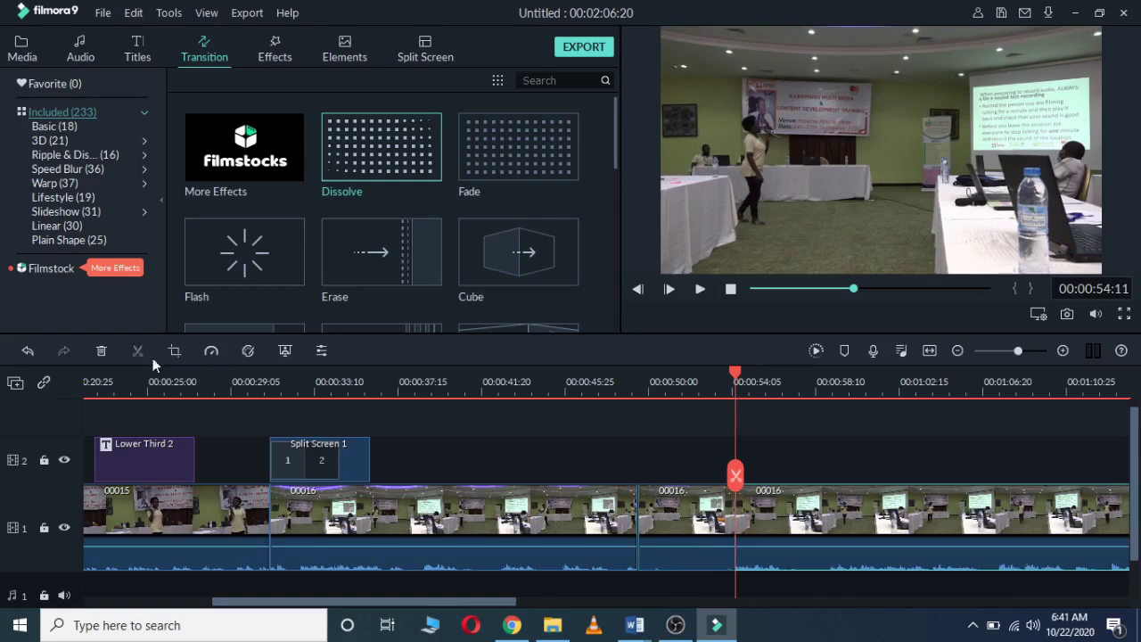
pyautogui.click(673, 528)
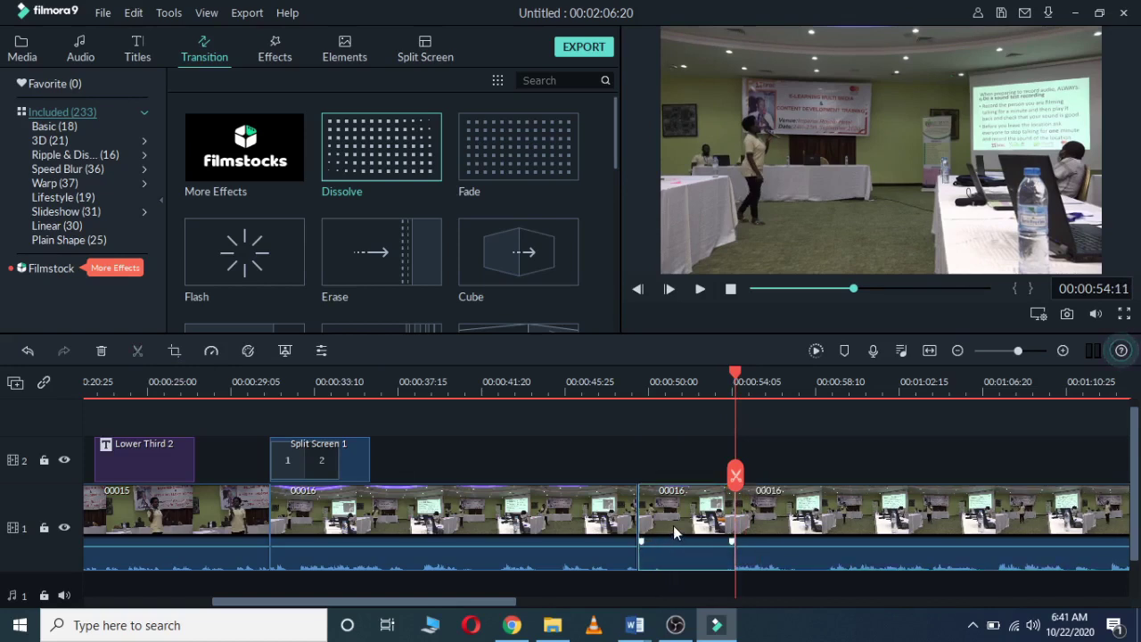
pyautogui.click(101, 351)
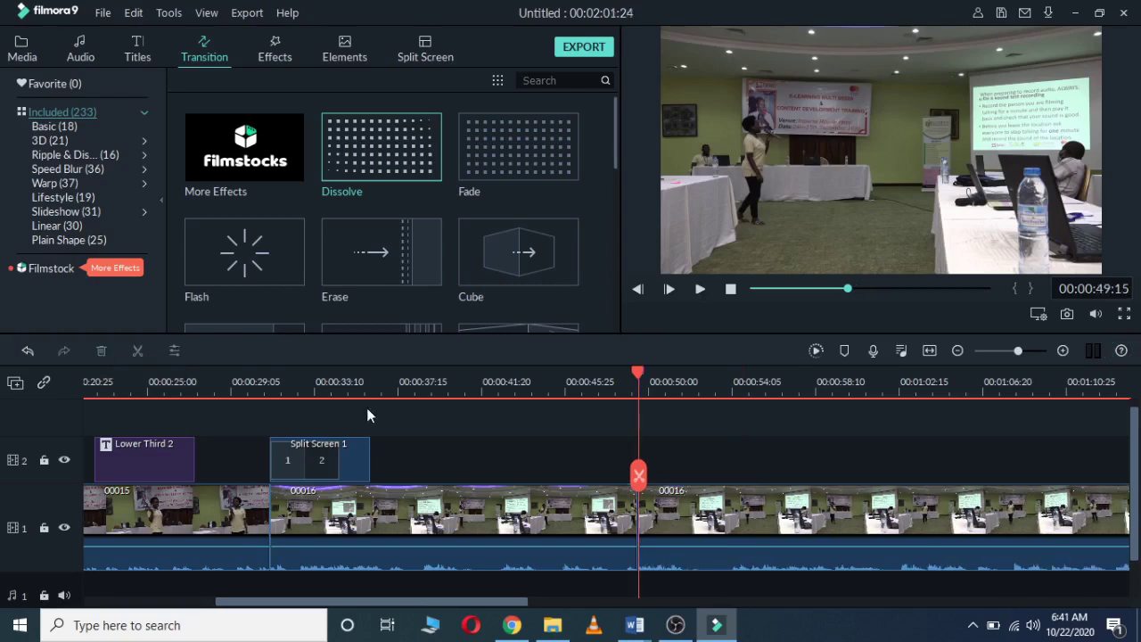
# Step: Place a Dissolve transition on the cut between the two 00016 pieces near 00:00:47
pyautogui.moveTo(646, 371); pyautogui.dragTo(598, 375)
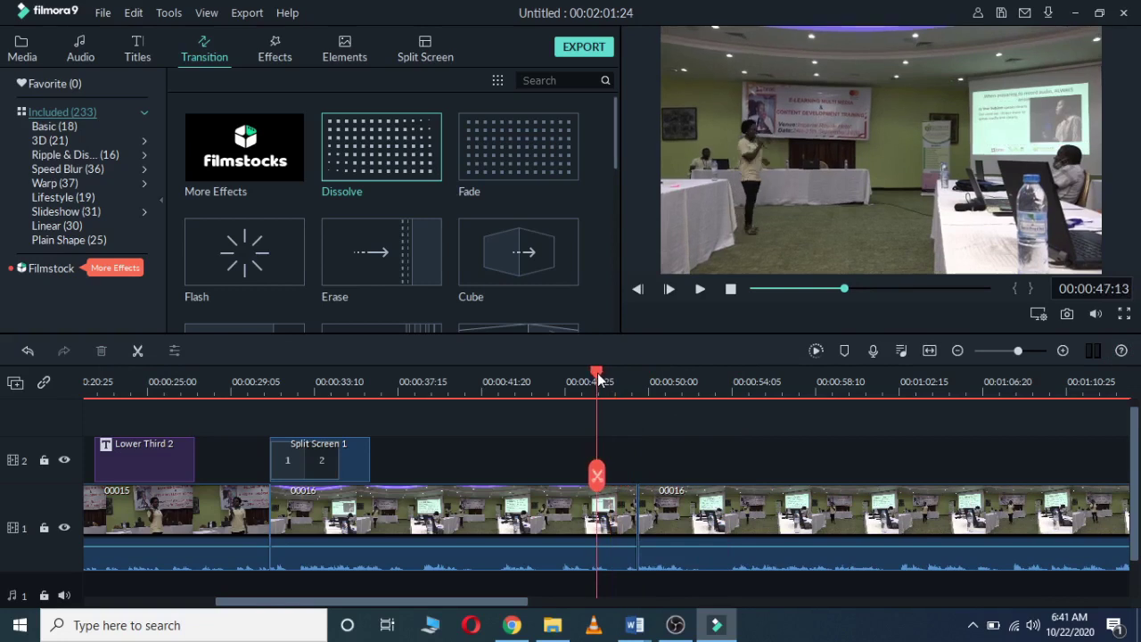
pyautogui.moveTo(344, 246)
pyautogui.moveTo(346, 155)
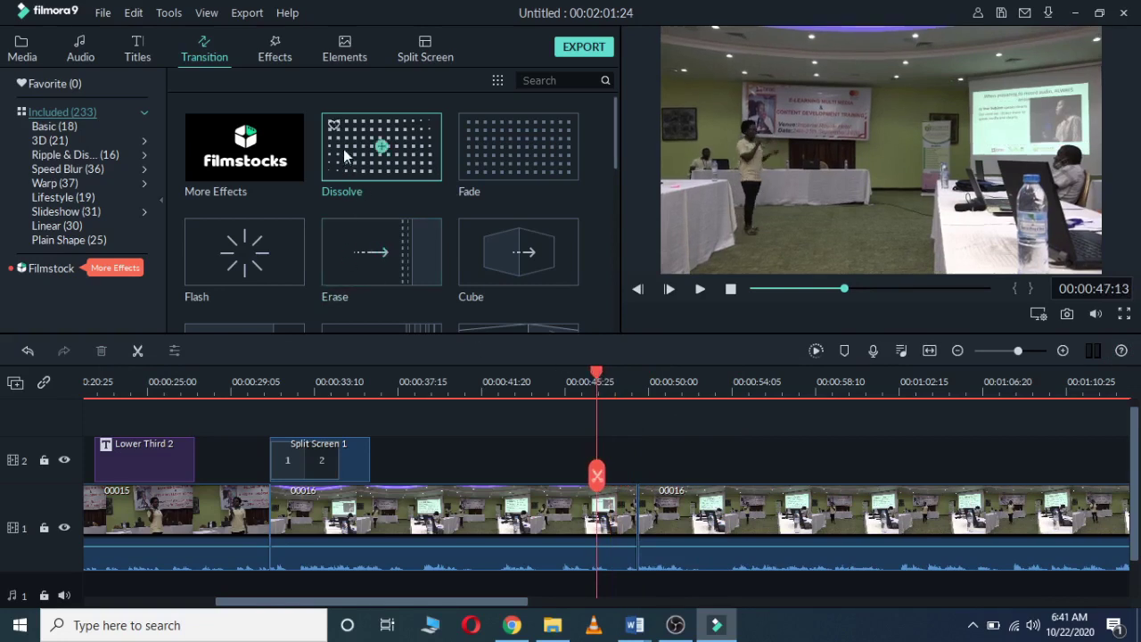
pyautogui.moveTo(346, 156); pyautogui.dragTo(634, 509)
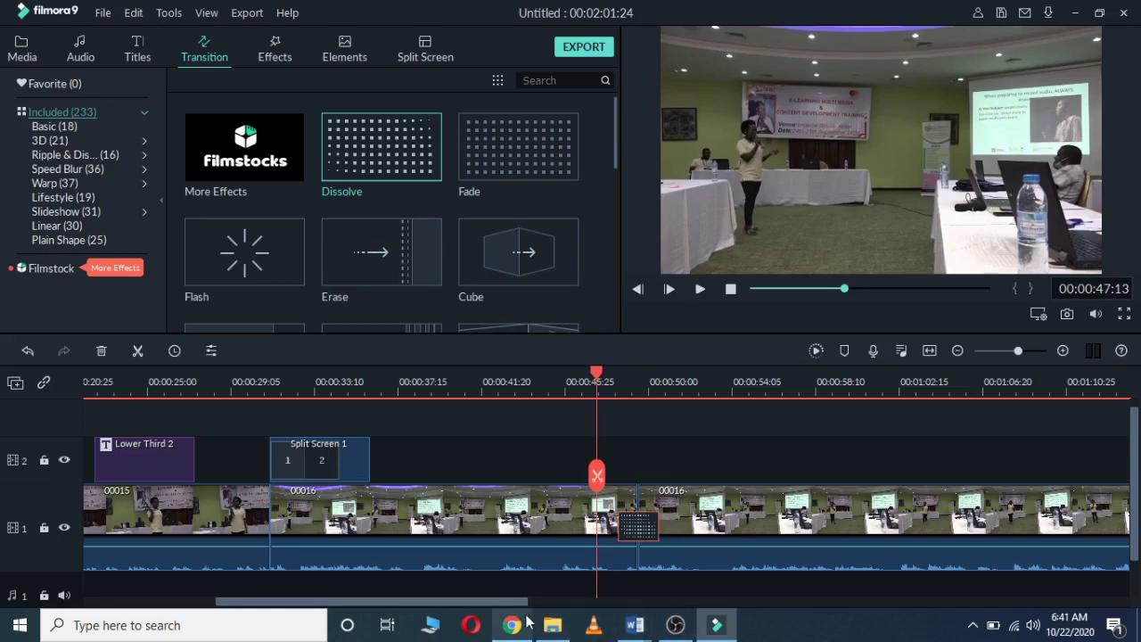
pyautogui.moveTo(502, 602); pyautogui.dragTo(366, 621)
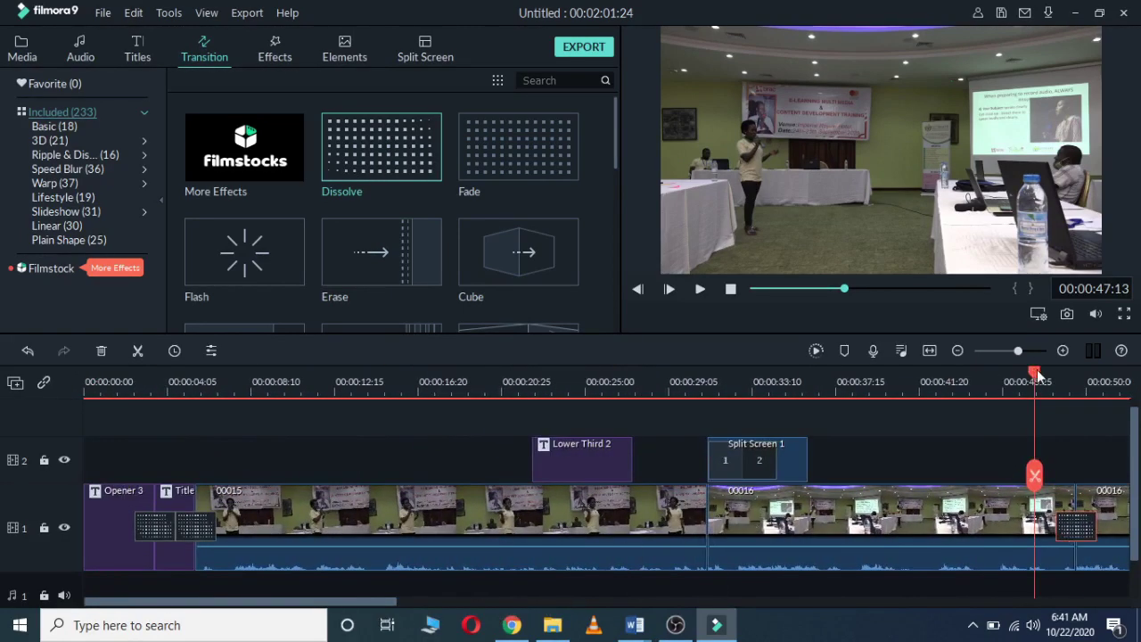
# Step: Play the opening titles from the timeline start, then switch to the Media library
pyautogui.moveTo(1034, 375); pyautogui.dragTo(82, 457)
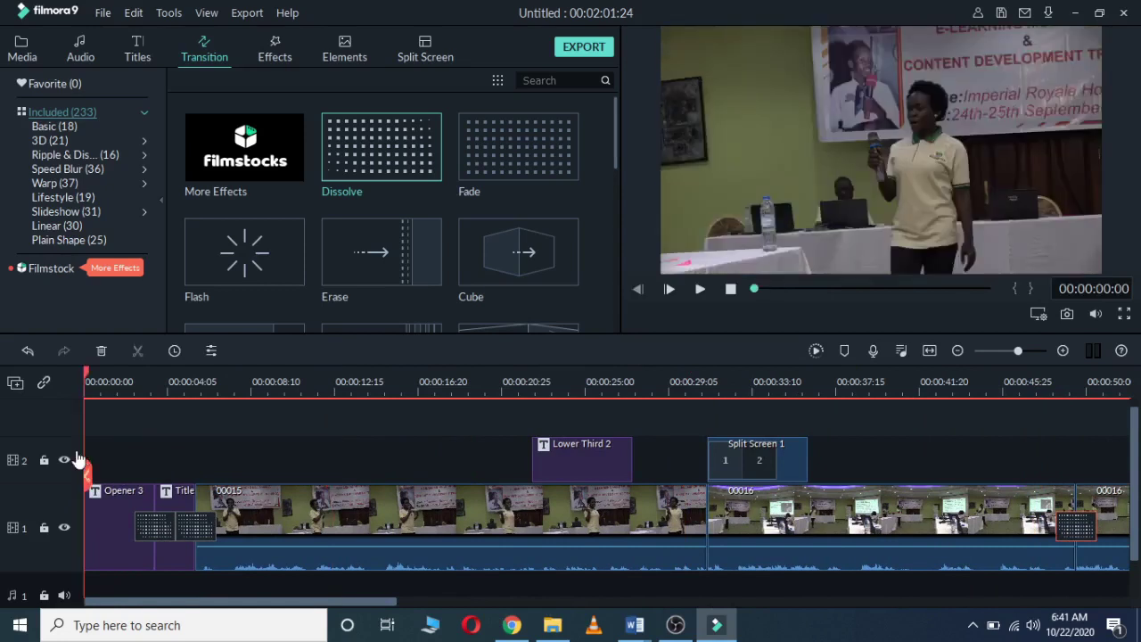
pyautogui.press('space')
pyautogui.press('space')
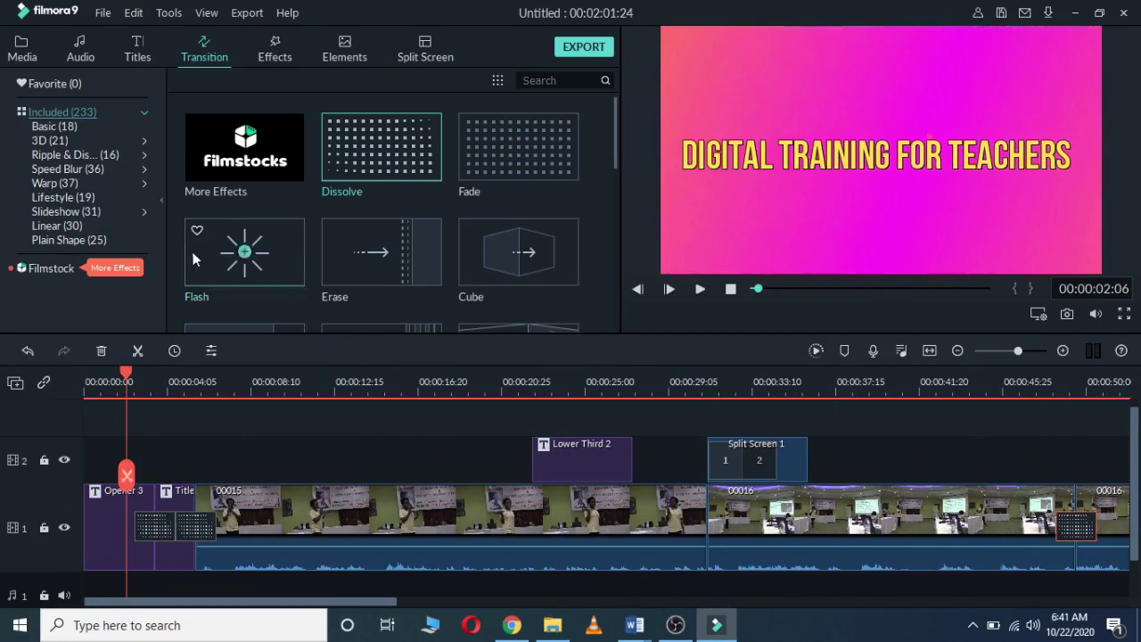
pyautogui.click(28, 58)
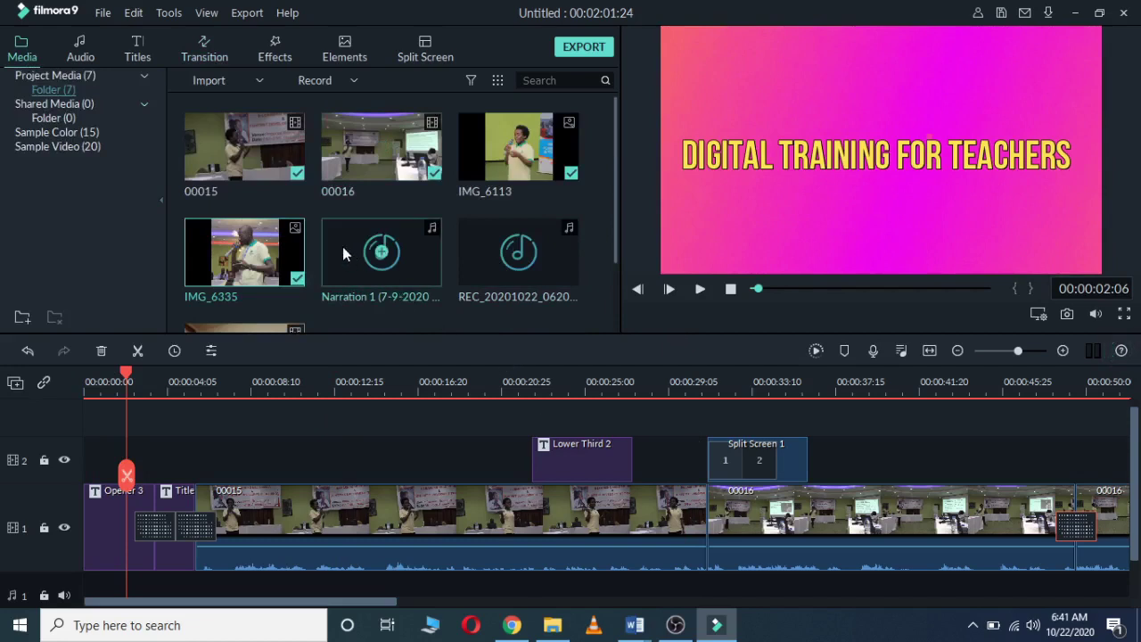
# Step: Place Narration 1 at 0:00 on audio track 1, trimmed to end under the titles
pyautogui.moveTo(342, 246); pyautogui.dragTo(89, 577)
pyautogui.moveTo(235, 579); pyautogui.dragTo(196, 592)
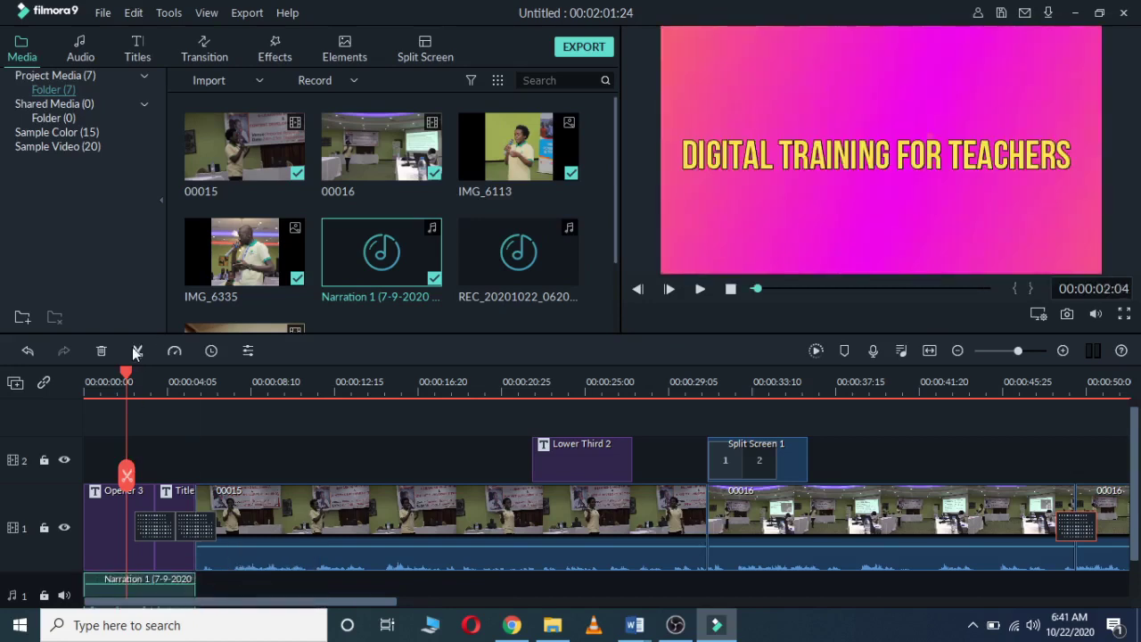
pyautogui.click(103, 375)
pyautogui.moveTo(100, 375); pyautogui.dragTo(87, 378)
# Step: Play back the opening with the narration, then return the playhead to 00:00:02:06
pyautogui.press('space')
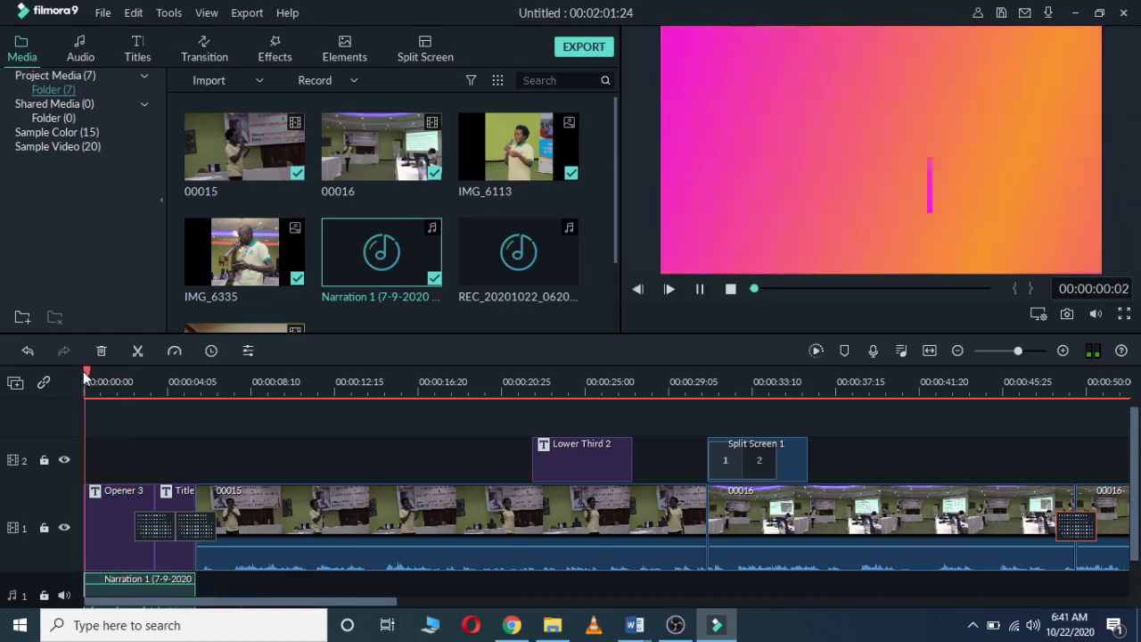
pyautogui.press('space')
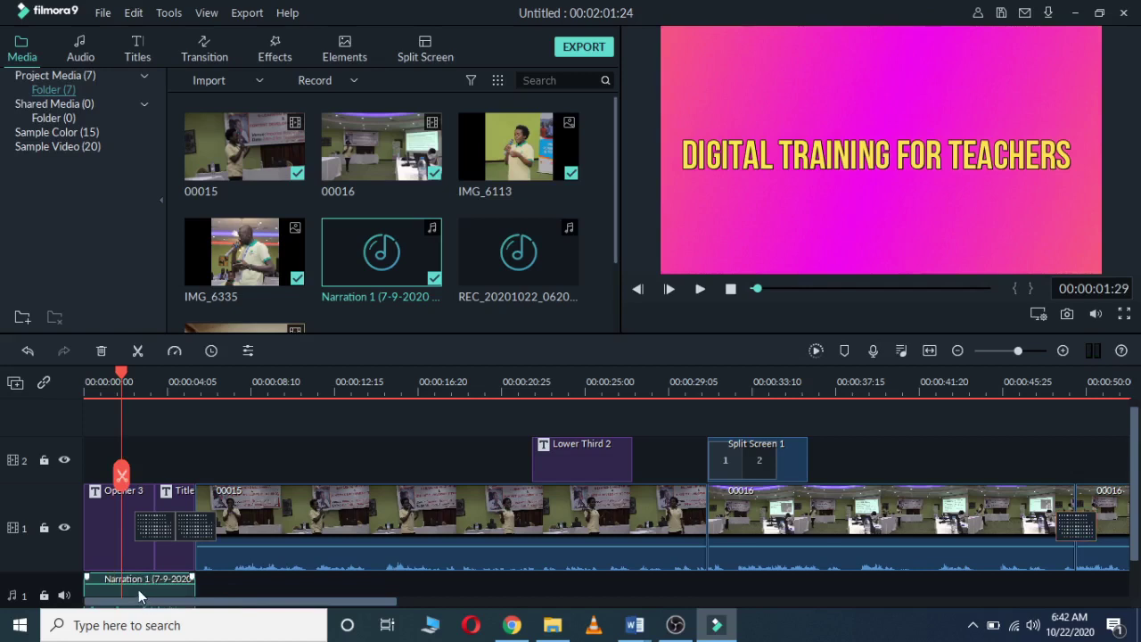
pyautogui.press('space')
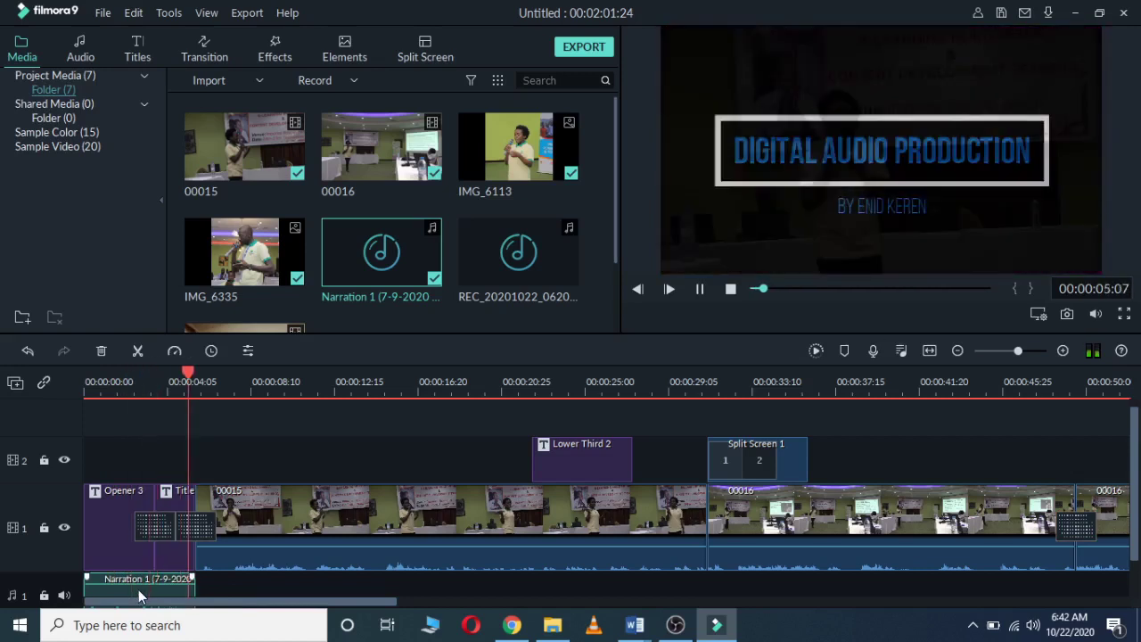
pyautogui.press('space')
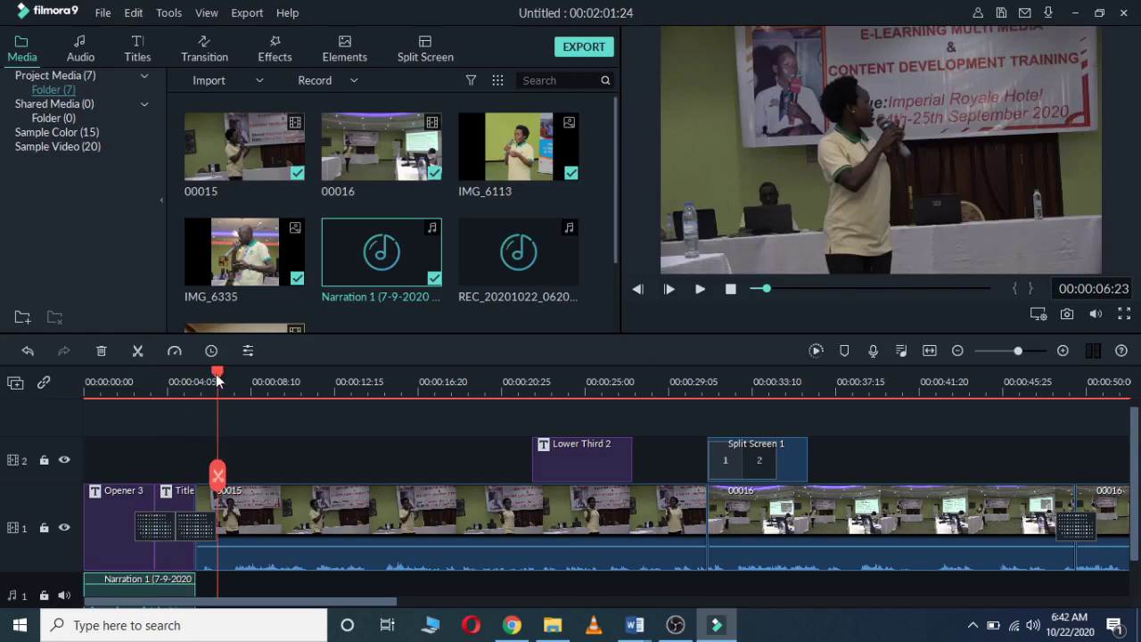
pyautogui.moveTo(218, 372); pyautogui.dragTo(153, 378)
pyautogui.moveTo(152, 379); pyautogui.dragTo(128, 379)
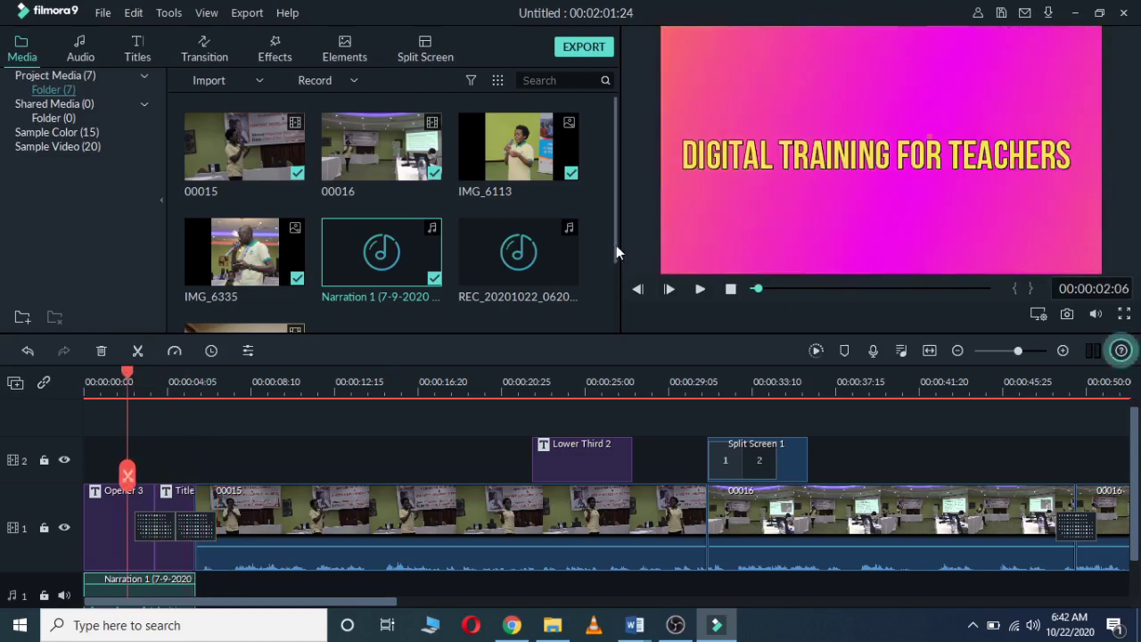
pyautogui.scroll(-2, 615, 254)
pyautogui.scroll(-1, 611, 290)
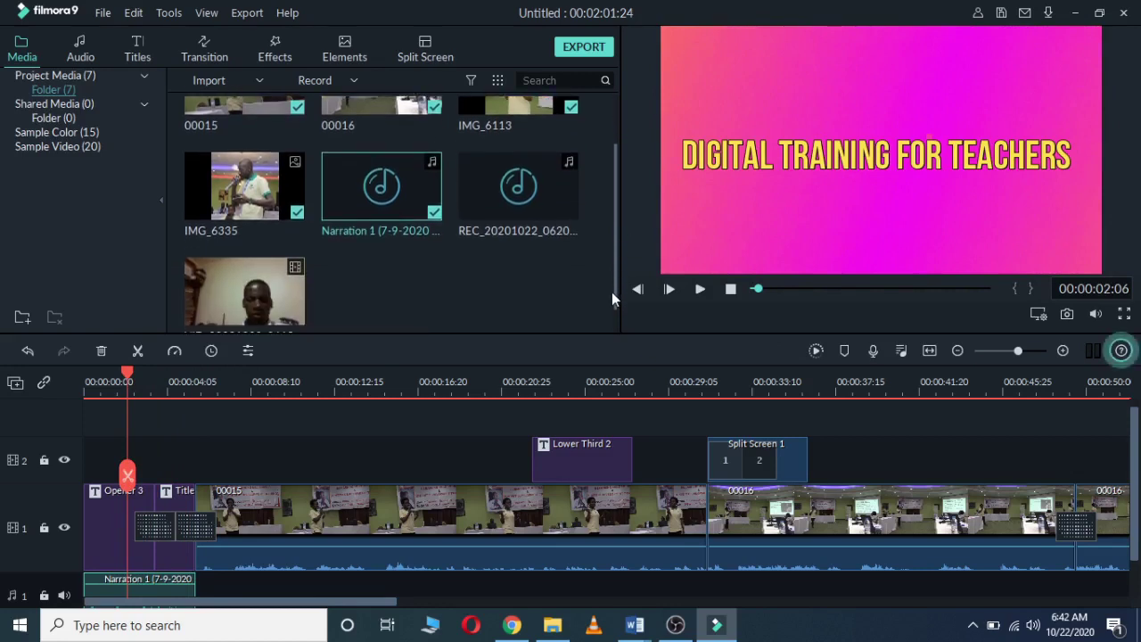
pyautogui.moveTo(502, 184)
pyautogui.moveTo(502, 184); pyautogui.dragTo(294, 578)
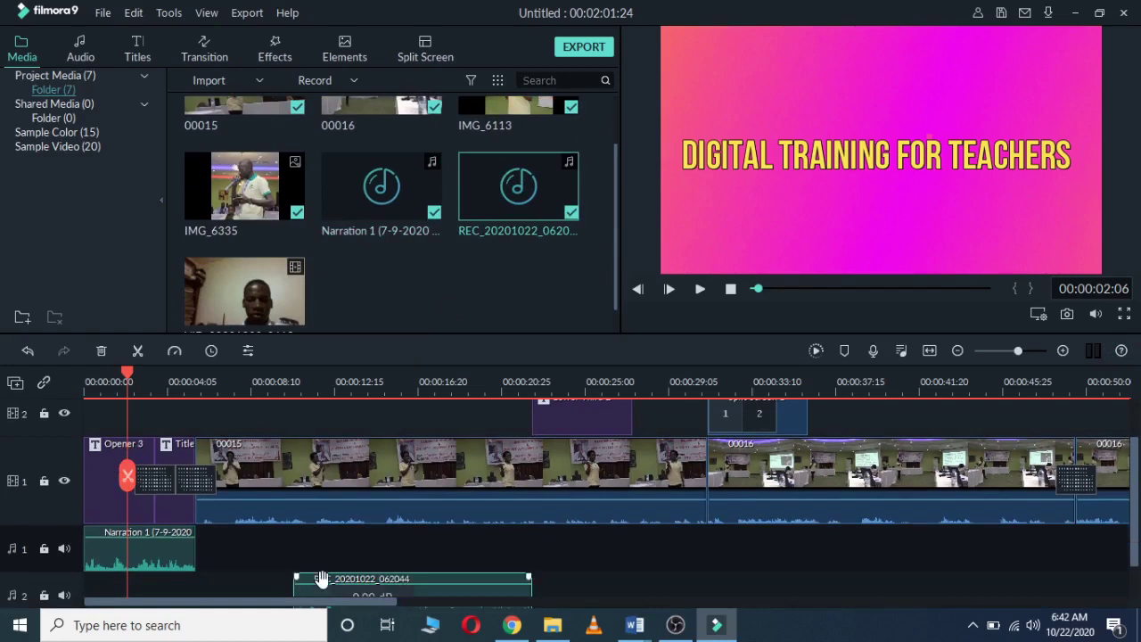
pyautogui.click(300, 573)
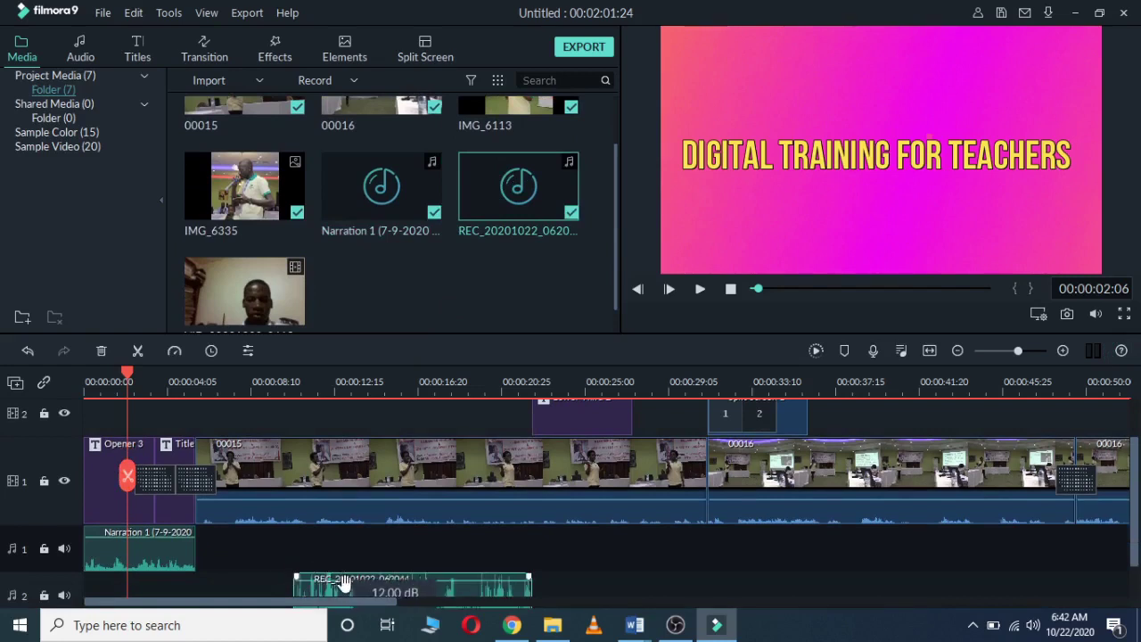
pyautogui.hotkey('ctrl', 'z')
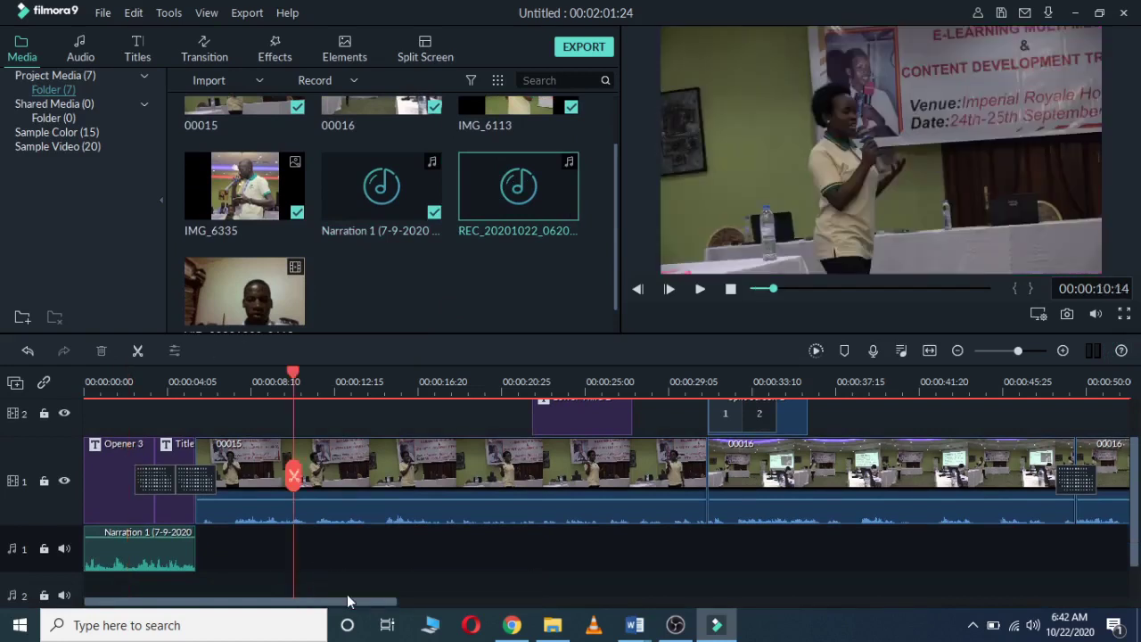
# Step: Import bensound-creativeminds from Downloads > Music into the project media
pyautogui.click(82, 58)
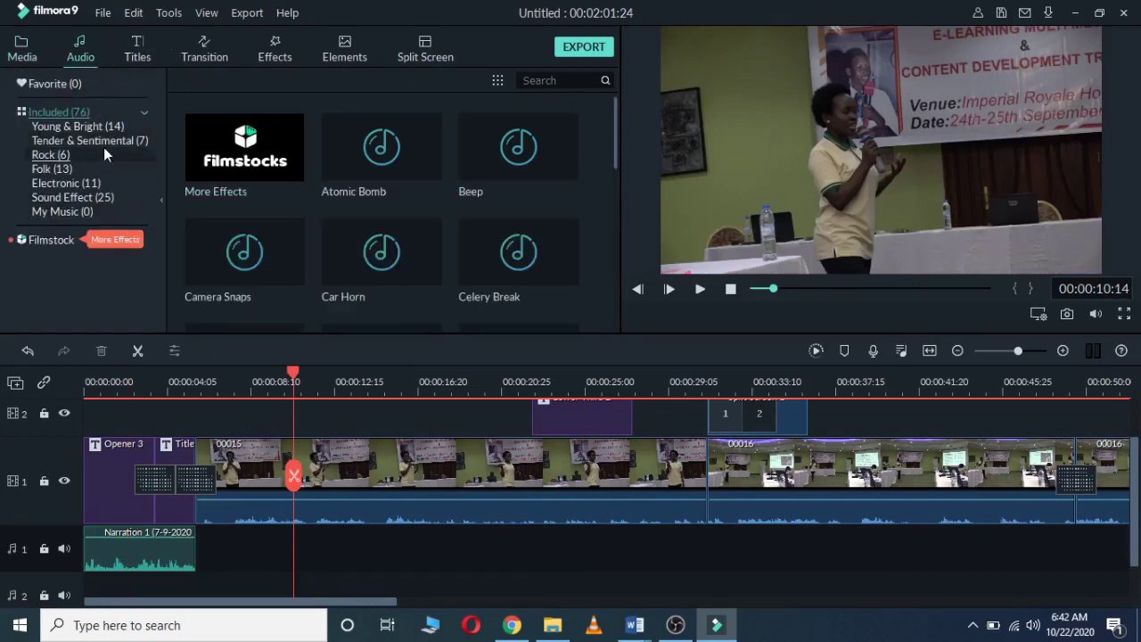
pyautogui.click(25, 56)
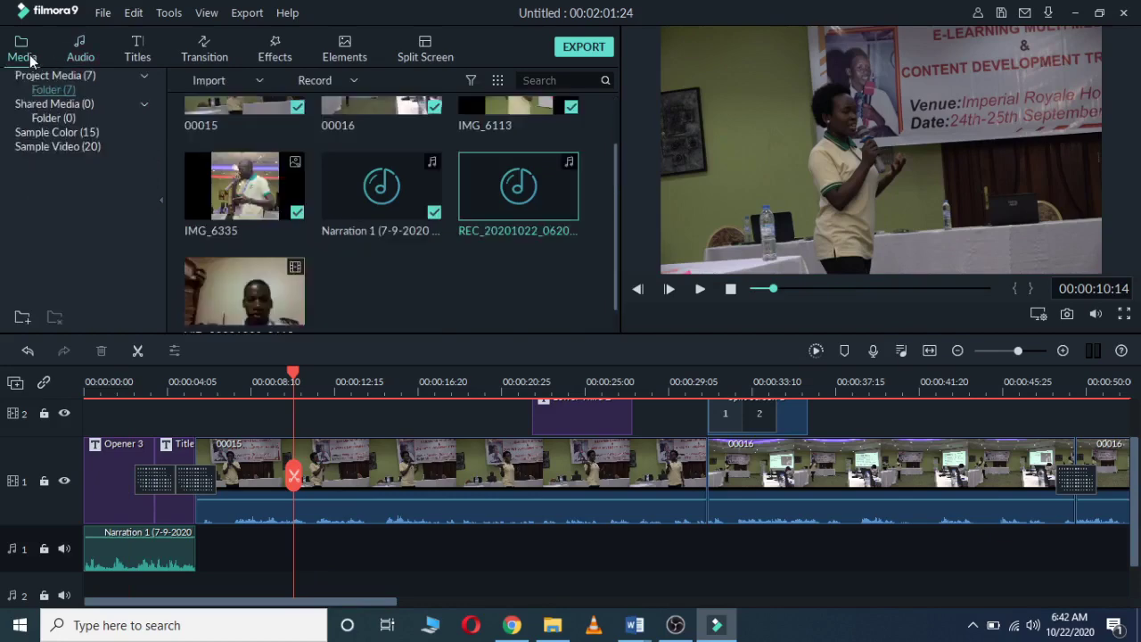
pyautogui.click(249, 82)
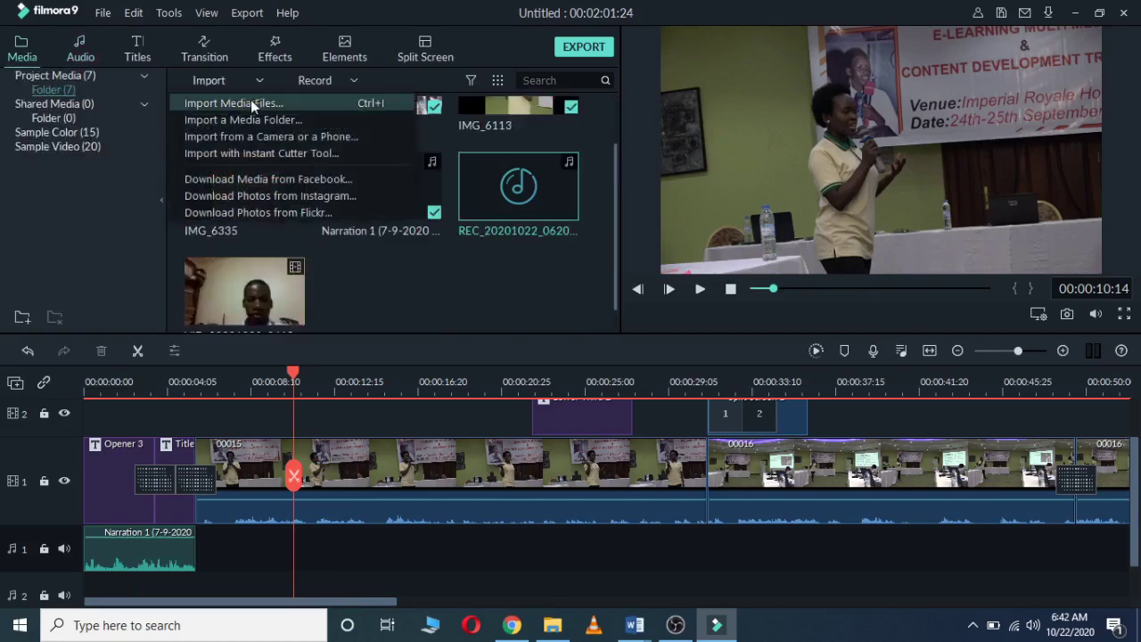
pyautogui.click(240, 99)
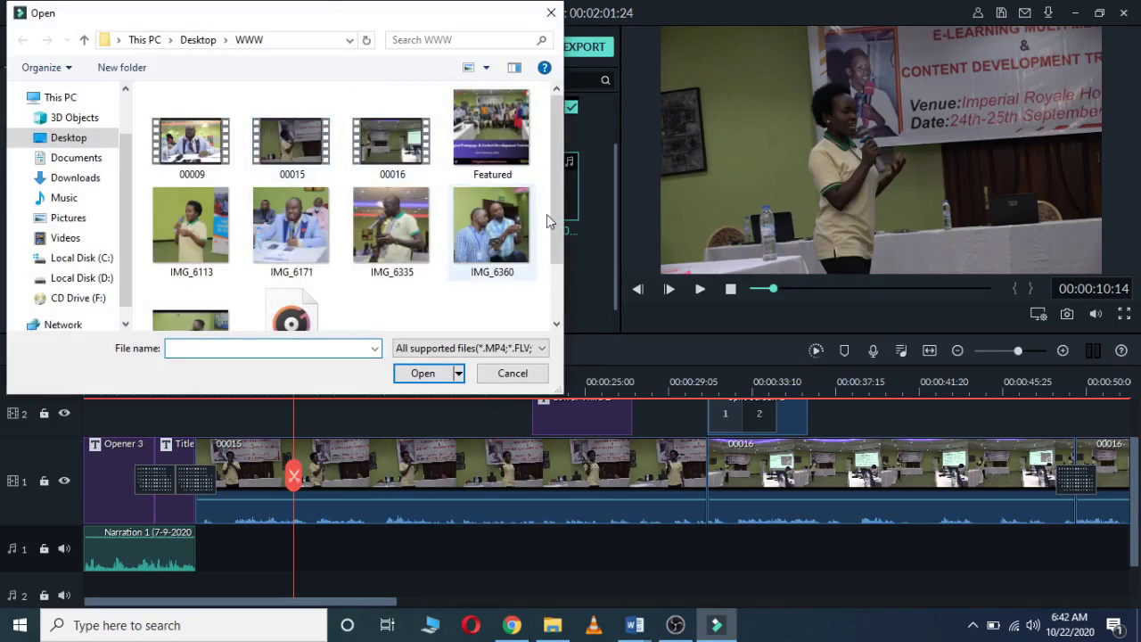
pyautogui.moveTo(553, 212); pyautogui.dragTo(551, 266)
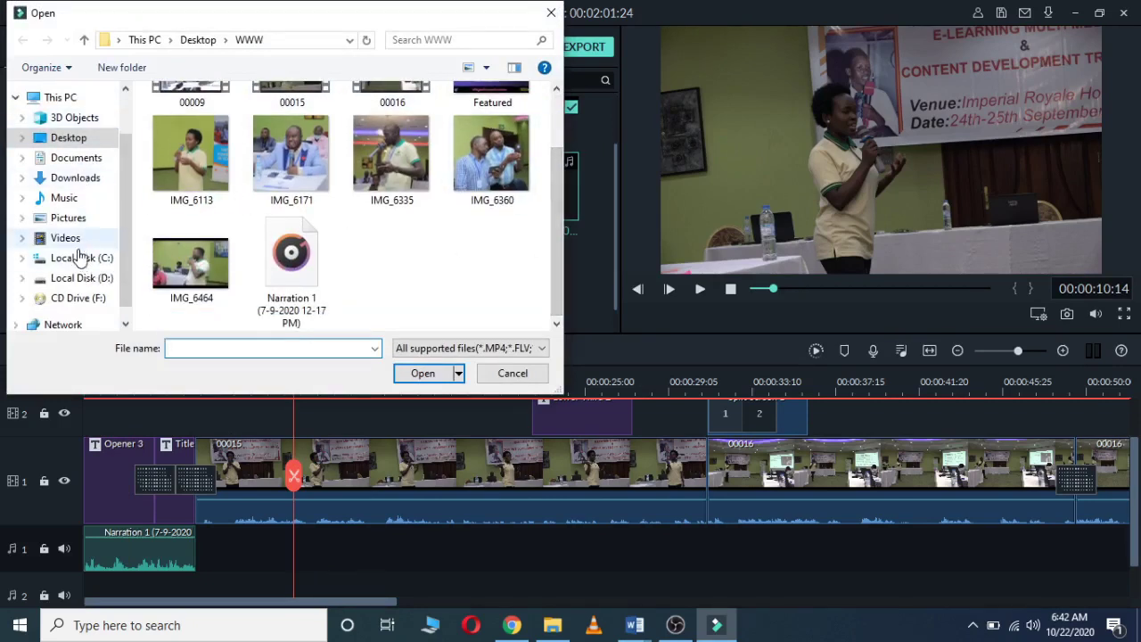
pyautogui.click(72, 200)
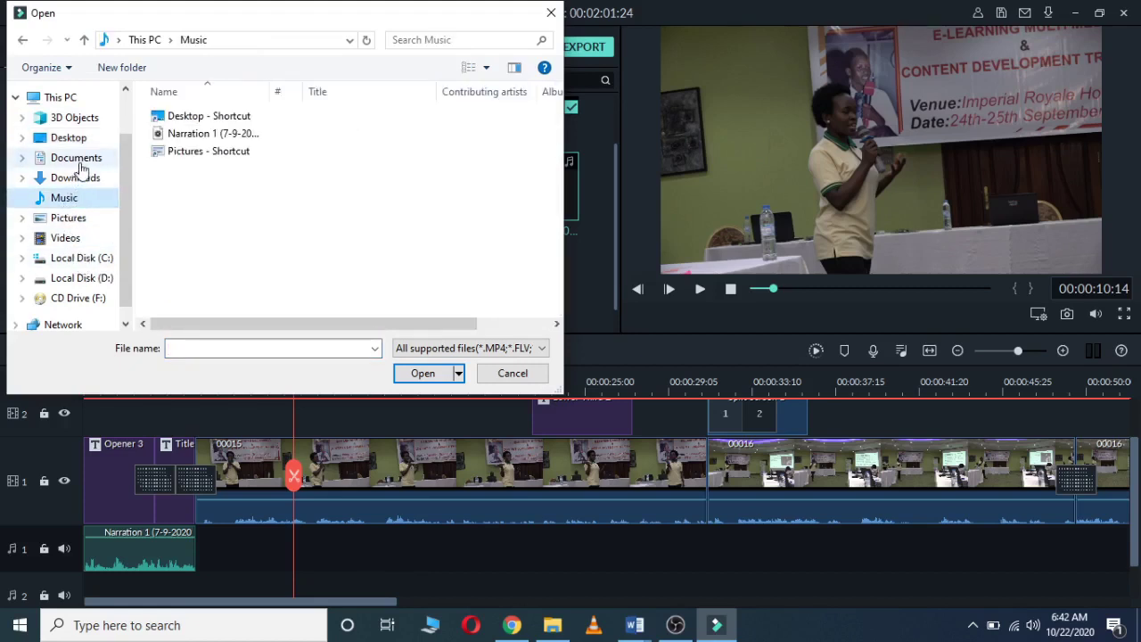
pyautogui.click(75, 178)
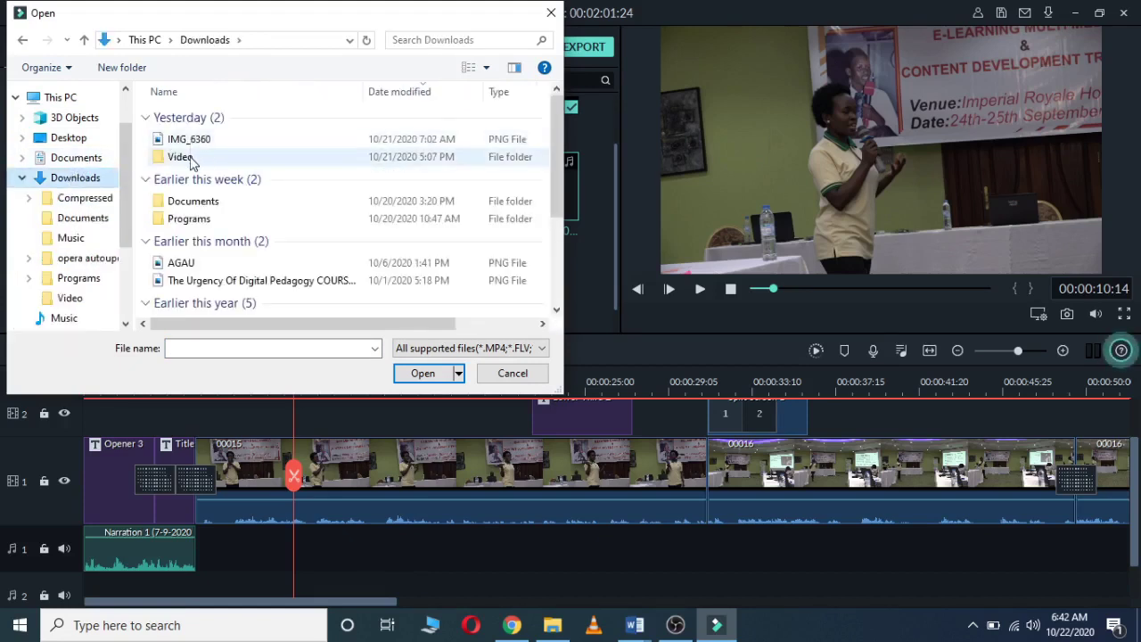
pyautogui.moveTo(555, 157); pyautogui.dragTo(555, 247)
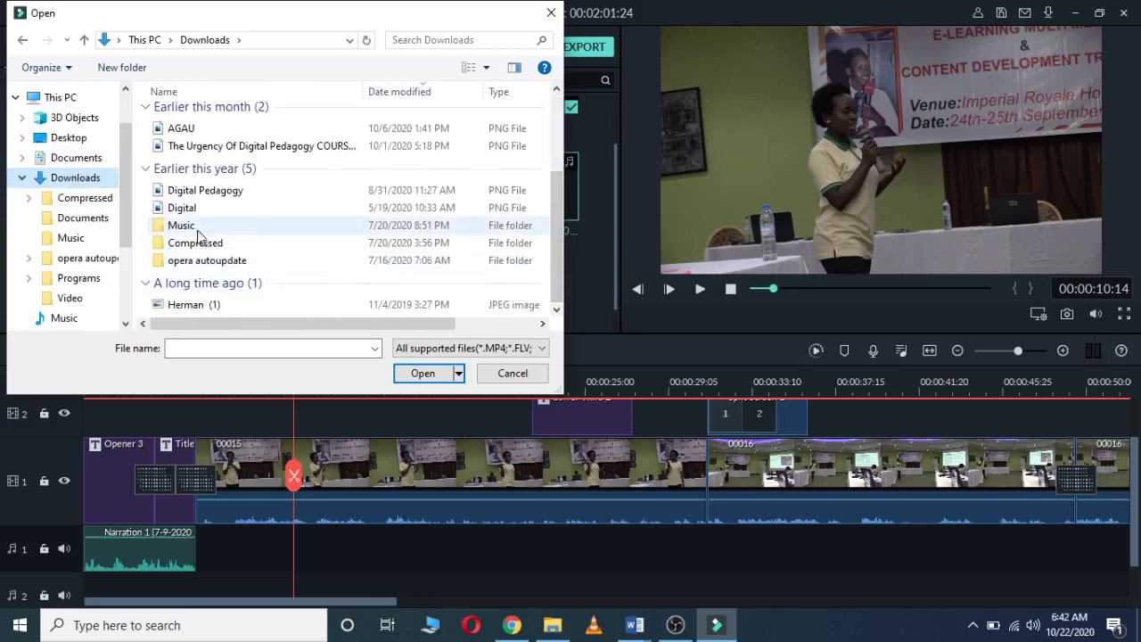
pyautogui.doubleClick(196, 230)
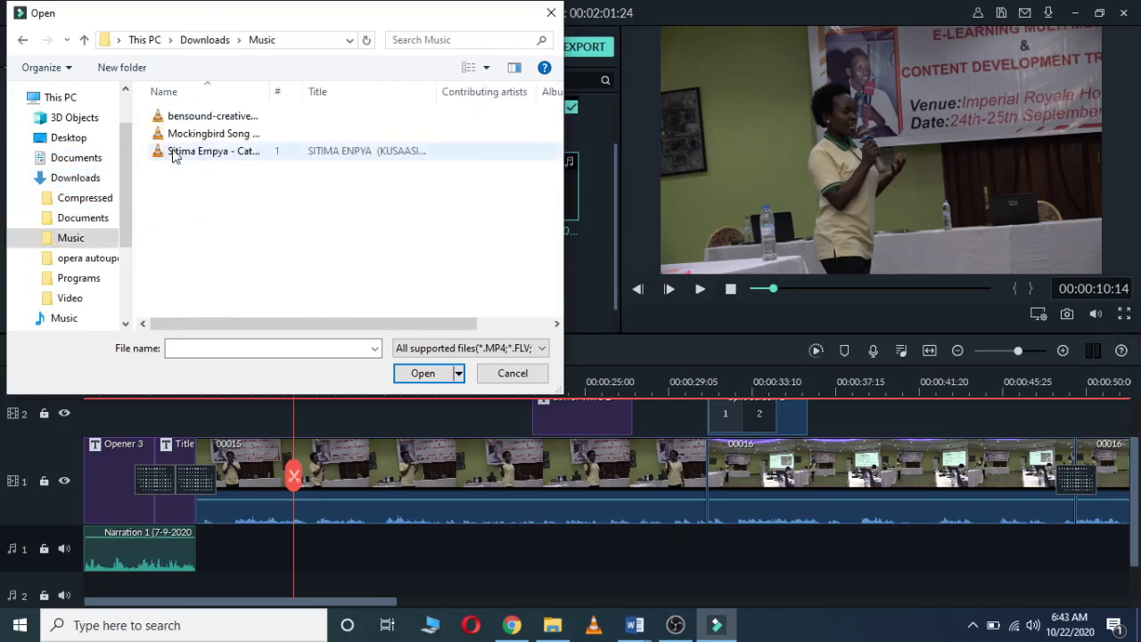
pyautogui.moveTo(187, 118); pyautogui.dragTo(259, 151)
pyautogui.click(422, 372)
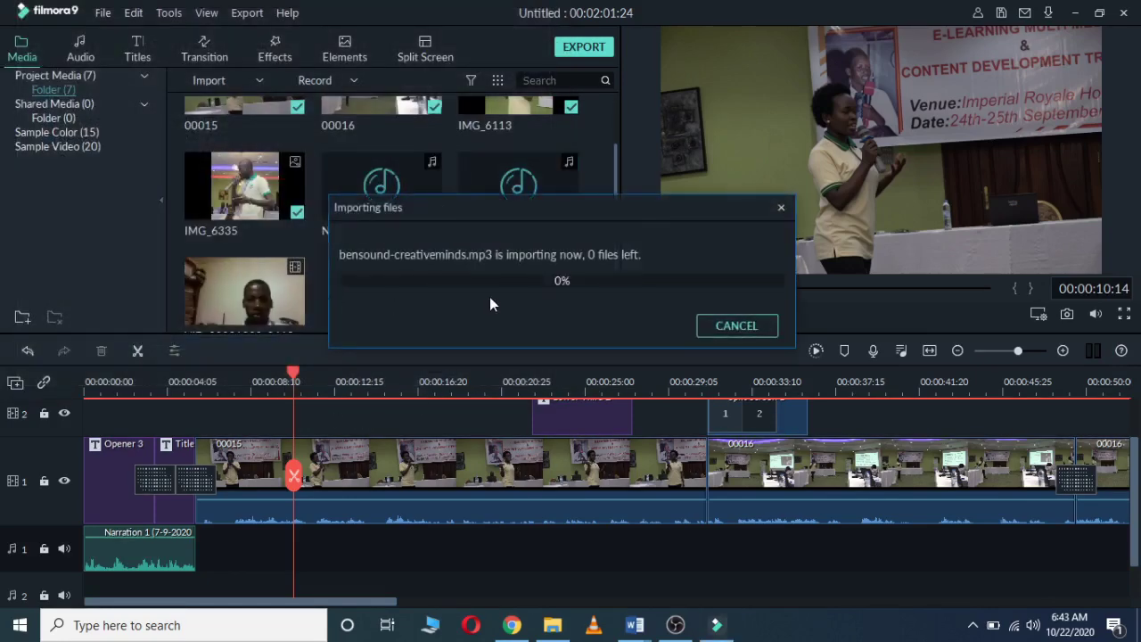
# Step: Delete Narration 1 and place bensound-creativeminds on audio track 1 from the start
pyautogui.click(173, 548)
pyautogui.press('Delete')
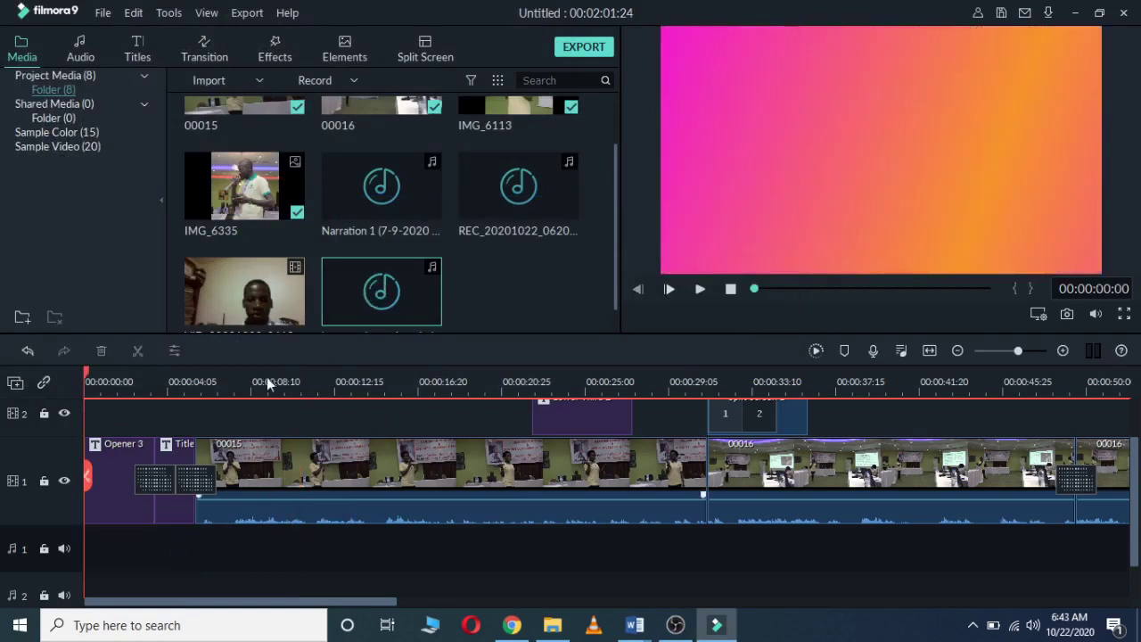
pyautogui.moveTo(368, 292); pyautogui.dragTo(86, 538)
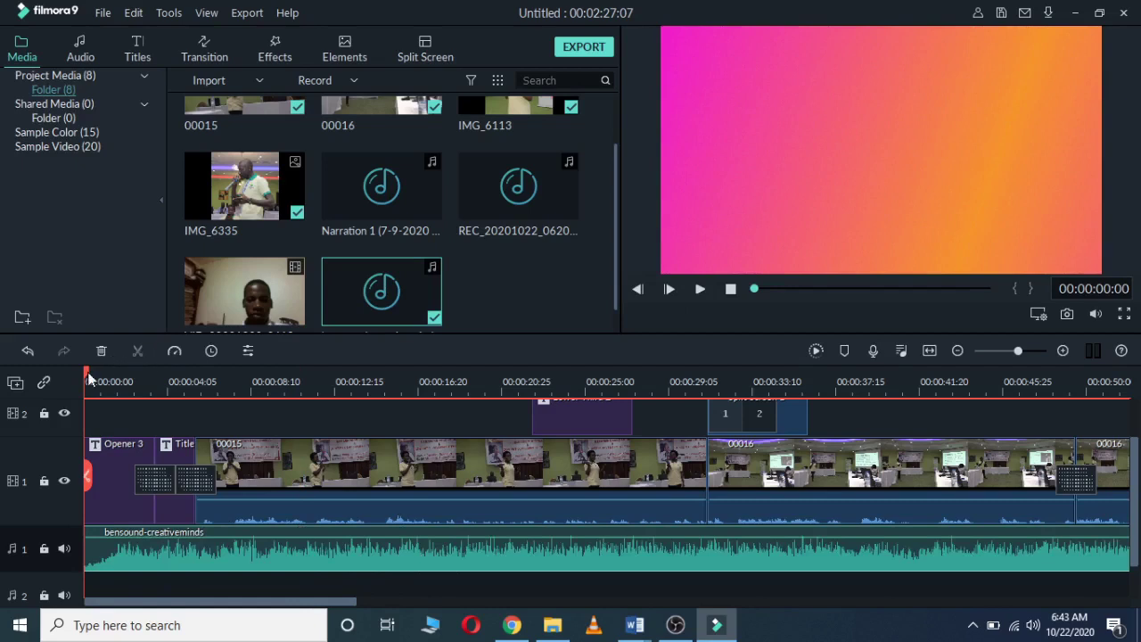
# Step: Split the music at the end of the titles, about 00:00:04, and delete the second part
pyautogui.moveTo(87, 378); pyautogui.dragTo(193, 396)
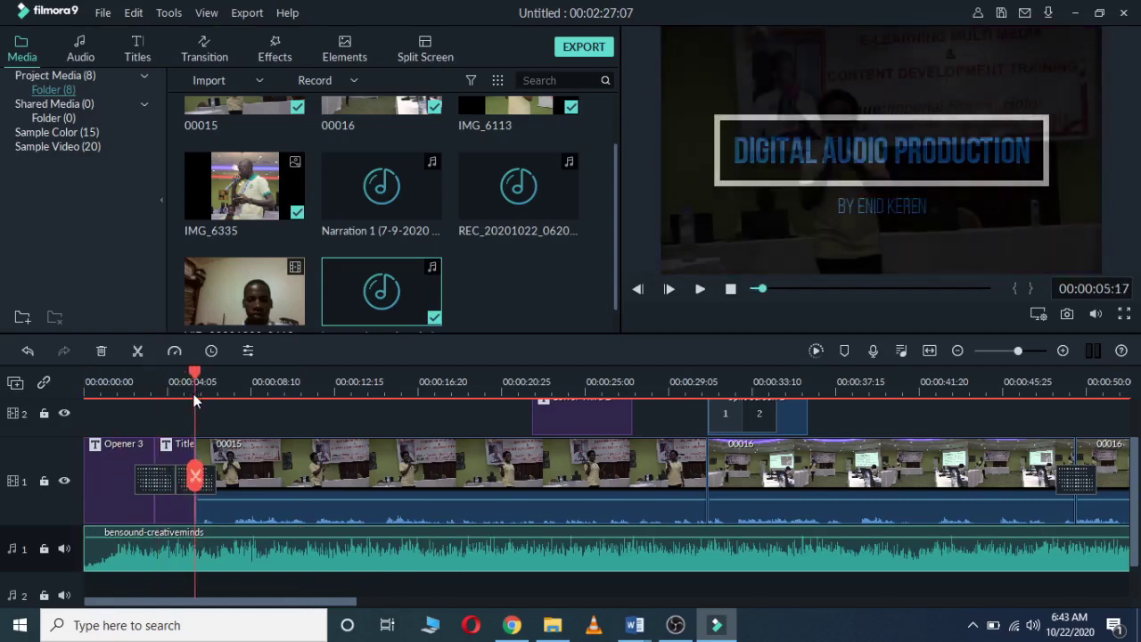
pyautogui.click(138, 352)
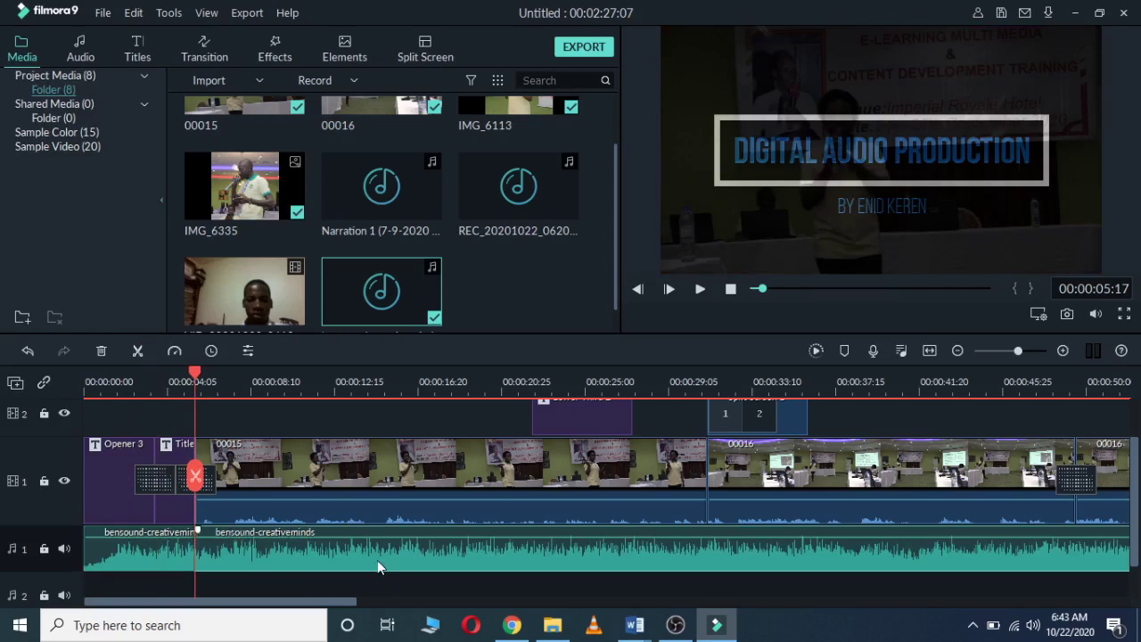
pyautogui.press('Delete')
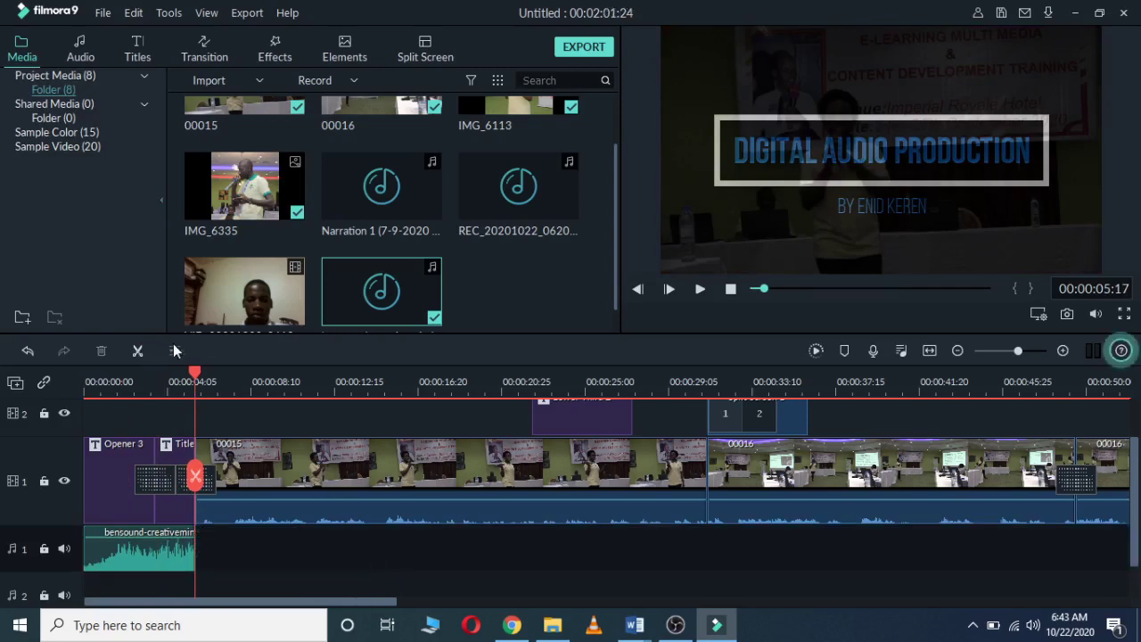
pyautogui.moveTo(194, 373); pyautogui.dragTo(82, 382)
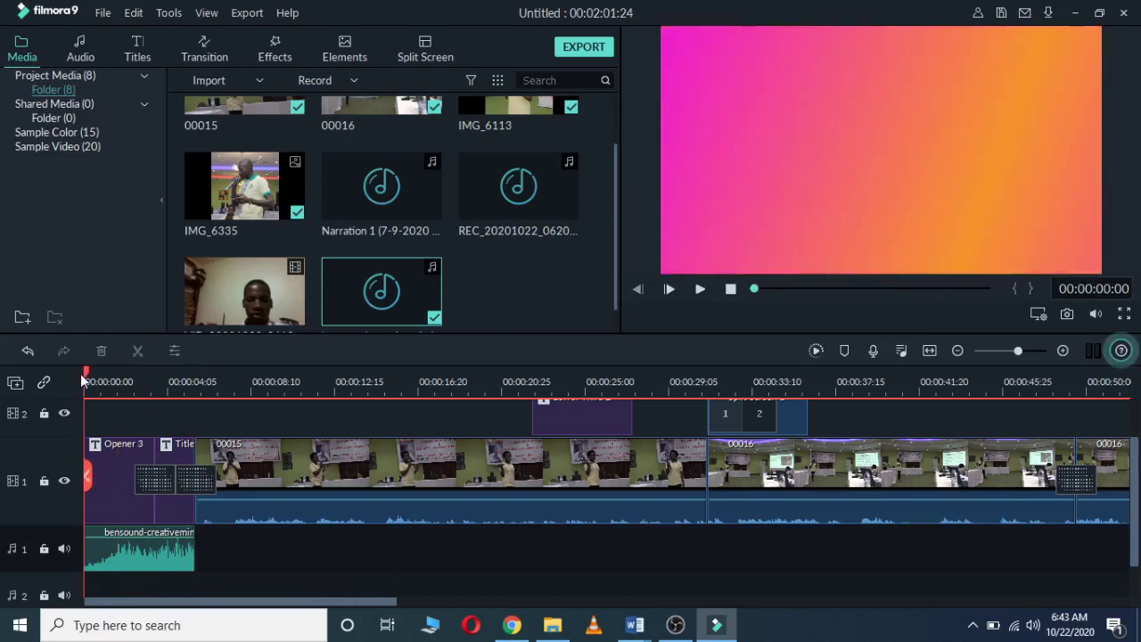
# Step: Lower the opening bensound-creativeminds music to about -21 dB and play the opening to check it
pyautogui.moveTo(82, 382); pyautogui.dragTo(120, 382)
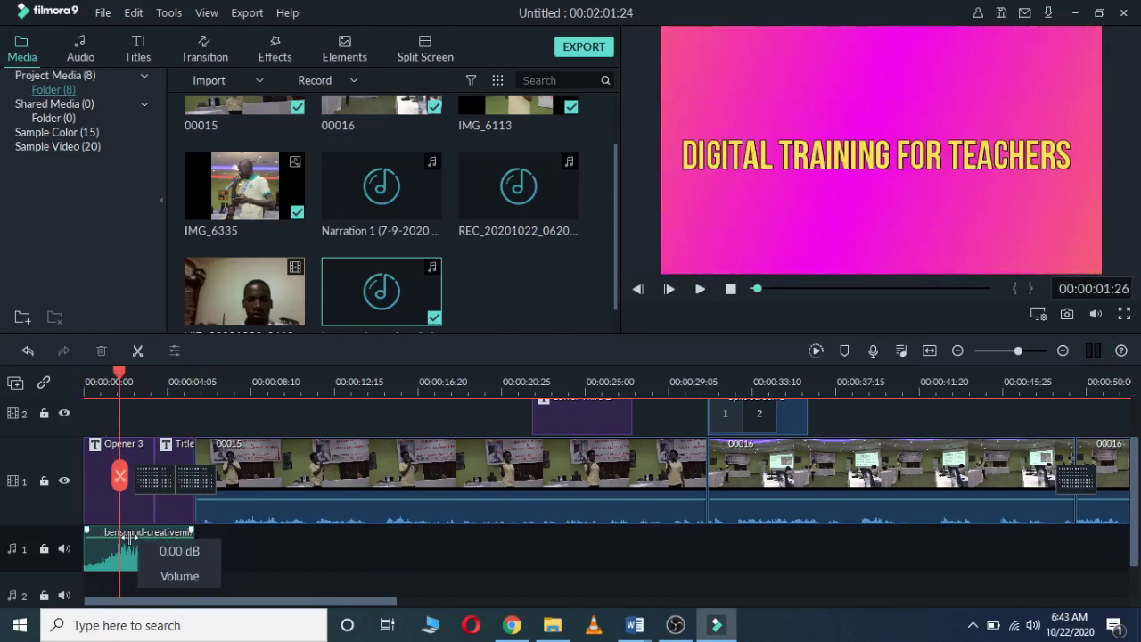
pyautogui.moveTo(129, 538); pyautogui.dragTo(125, 541)
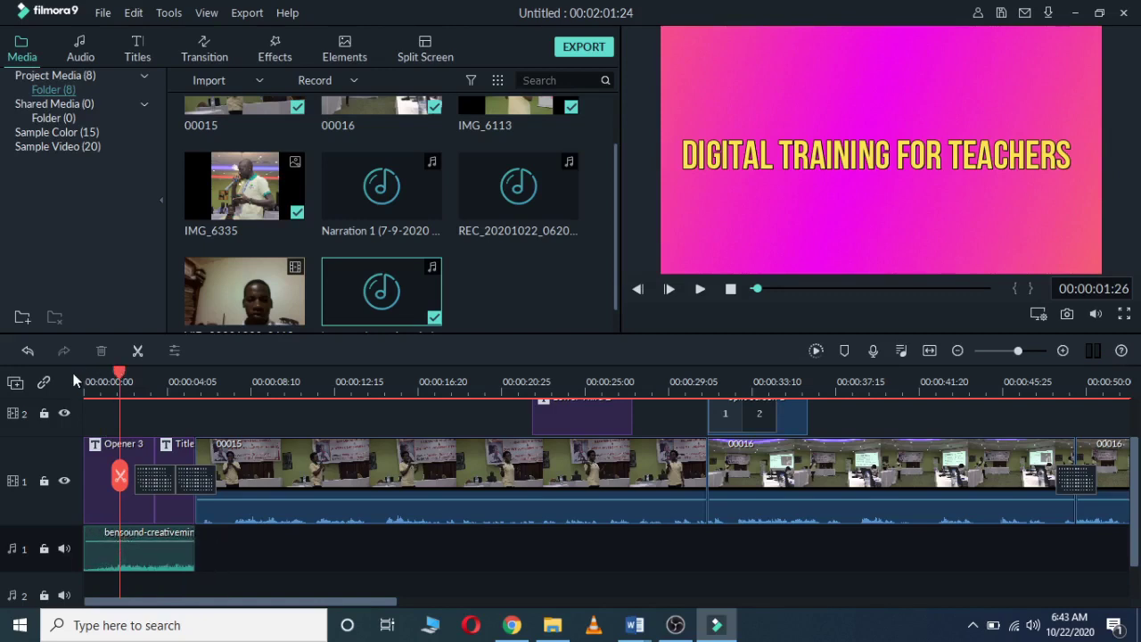
pyautogui.moveTo(120, 375); pyautogui.dragTo(86, 381)
pyautogui.press('space')
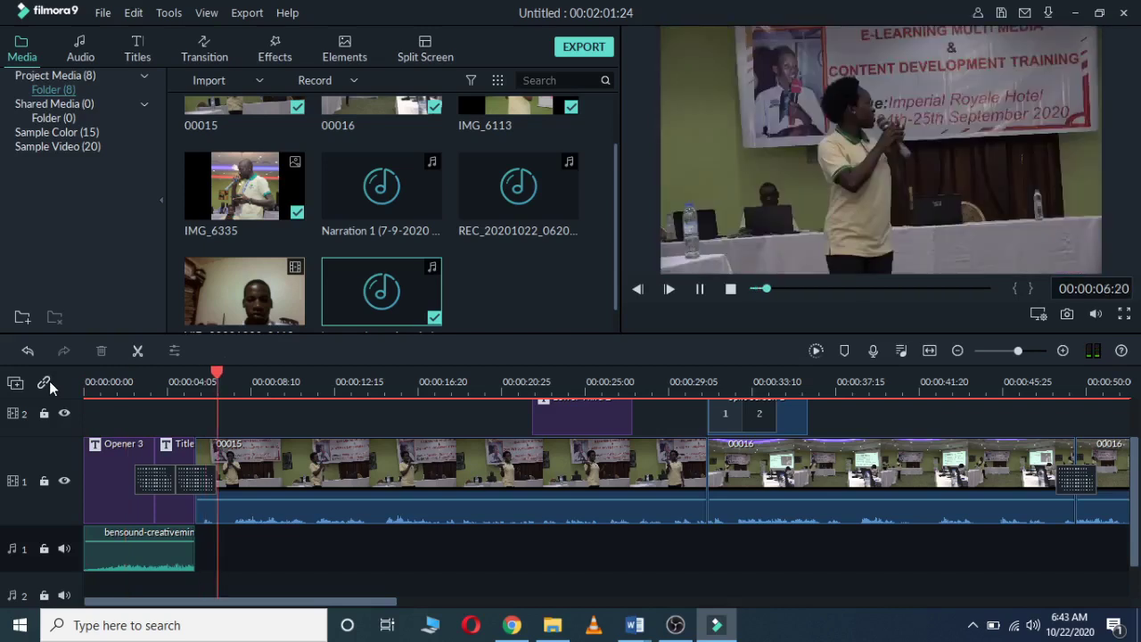
pyautogui.press('space')
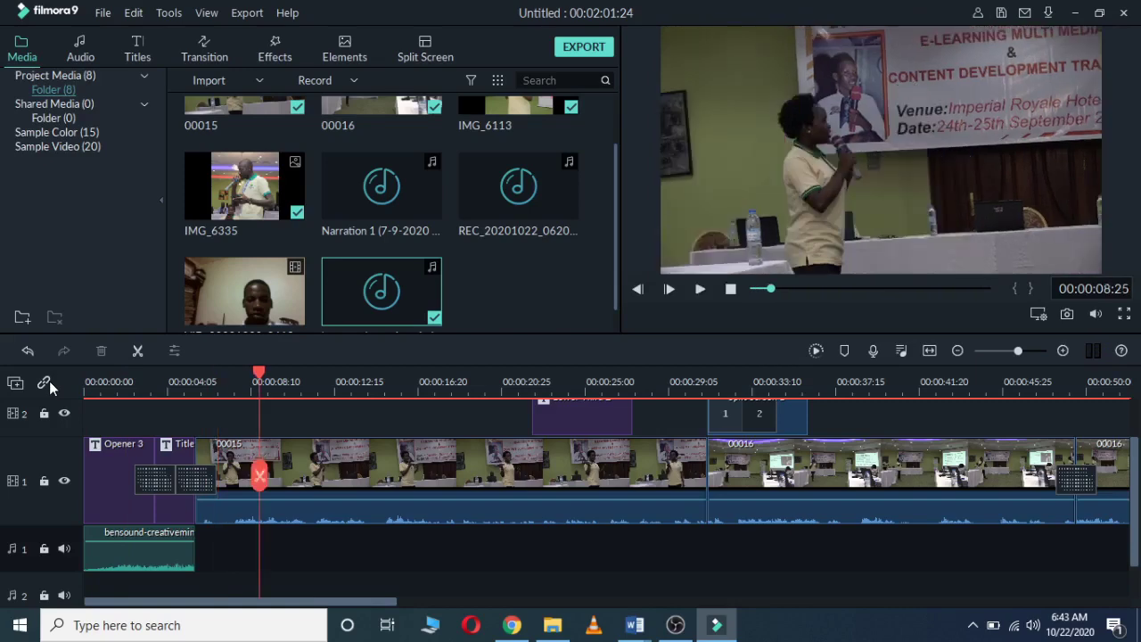
# Step: Move the closing title right after clip 00016 and place bensound-creativeminds music at the video's end
pyautogui.moveTo(385, 605); pyautogui.dragTo(824, 611)
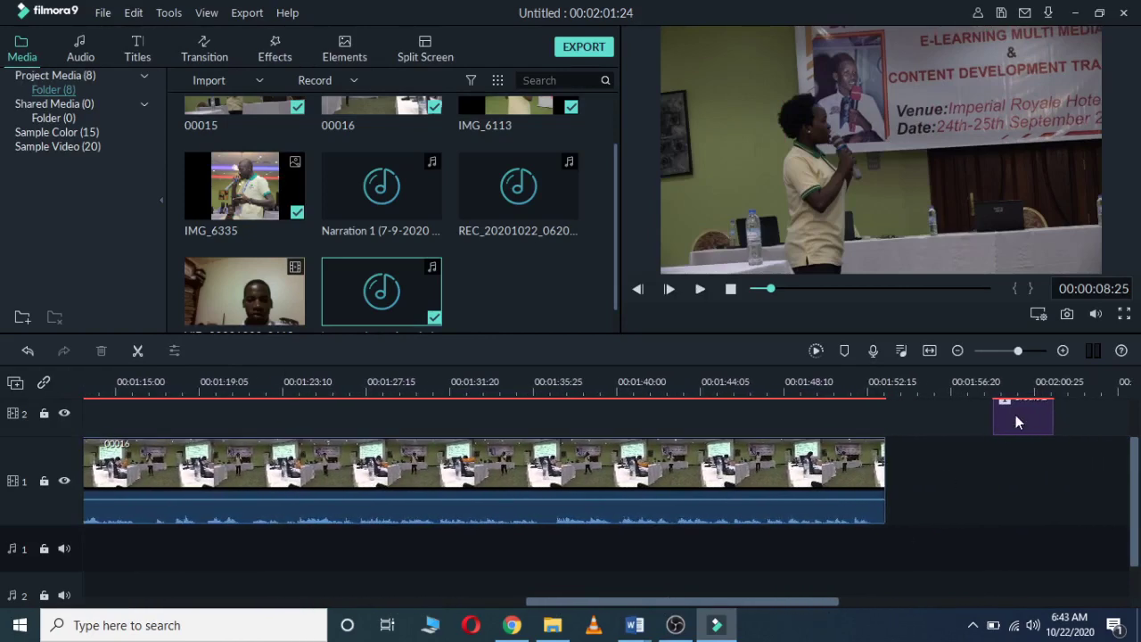
pyautogui.moveTo(1015, 416); pyautogui.dragTo(911, 423)
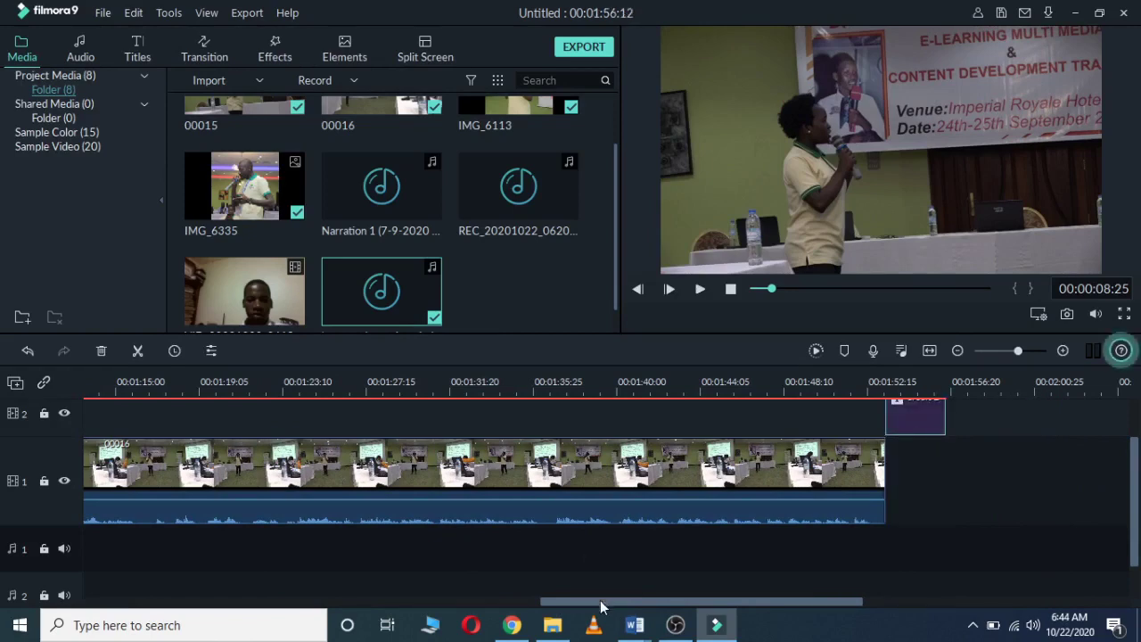
pyautogui.moveTo(600, 605); pyautogui.dragTo(639, 604)
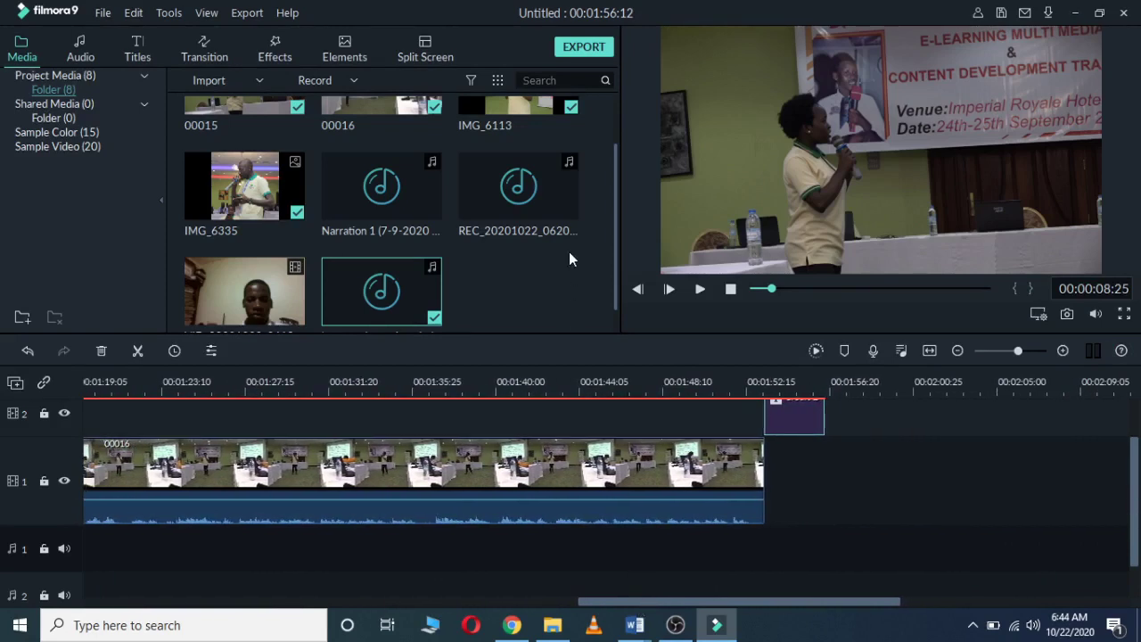
pyautogui.moveTo(359, 290); pyautogui.dragTo(773, 513)
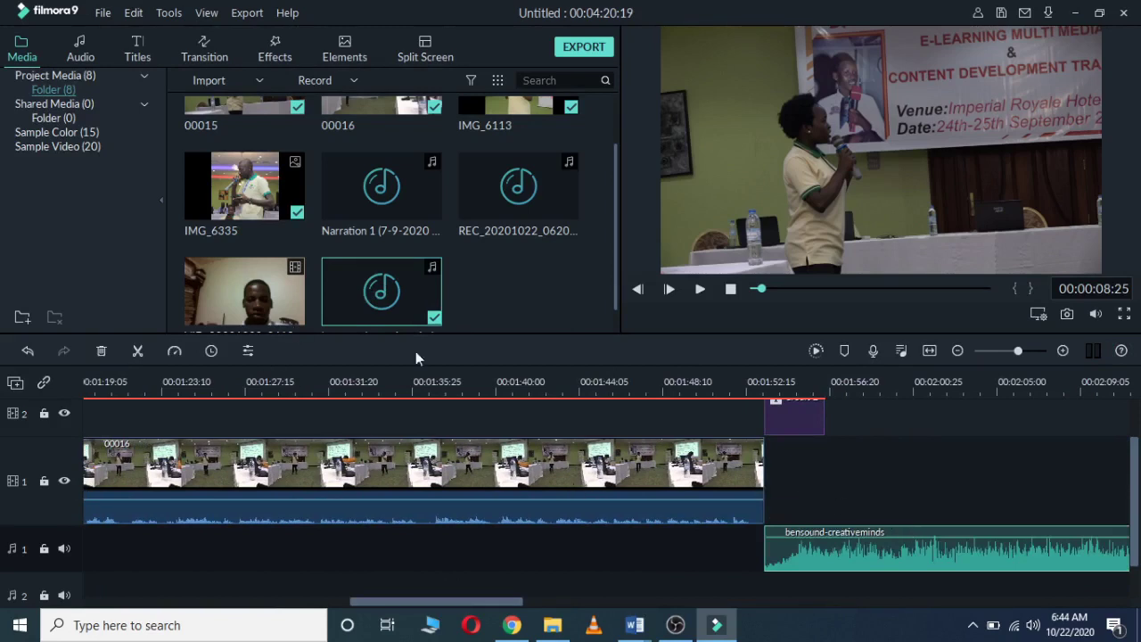
# Step: Split the ending music where the closing title ends and delete the leftover part
pyautogui.click(756, 393)
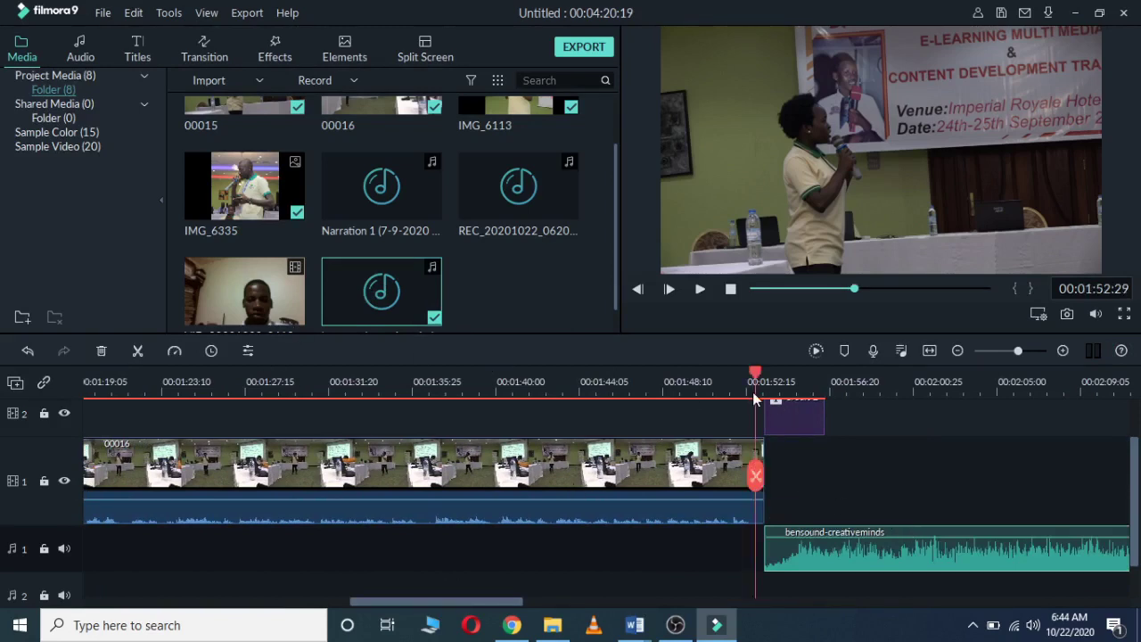
pyautogui.press('space')
pyautogui.press('space')
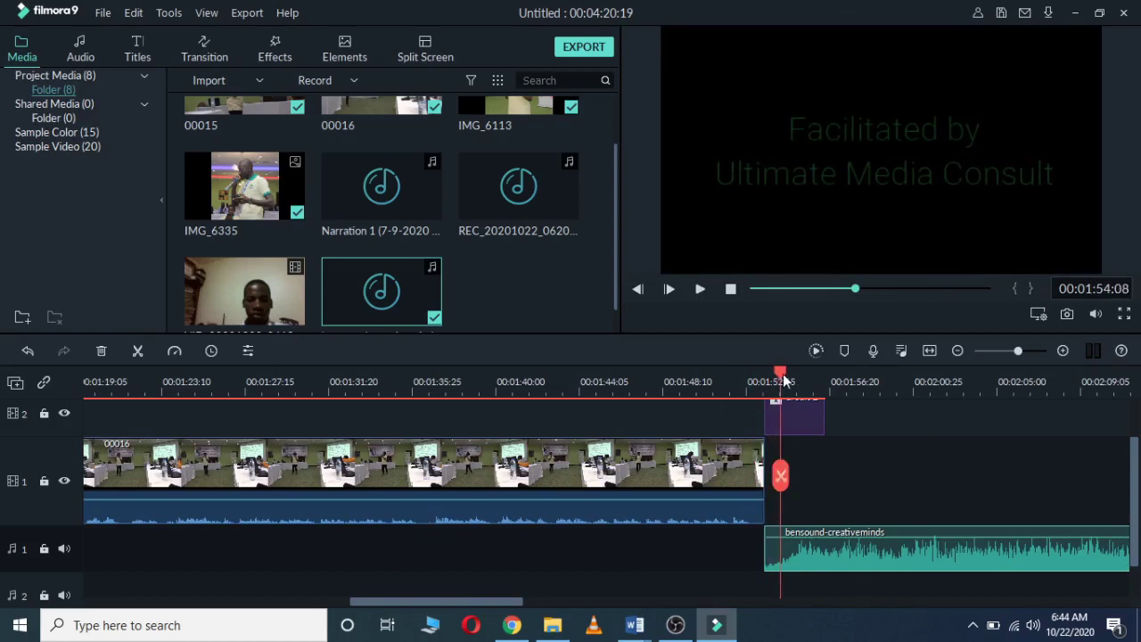
pyautogui.moveTo(781, 381); pyautogui.dragTo(827, 385)
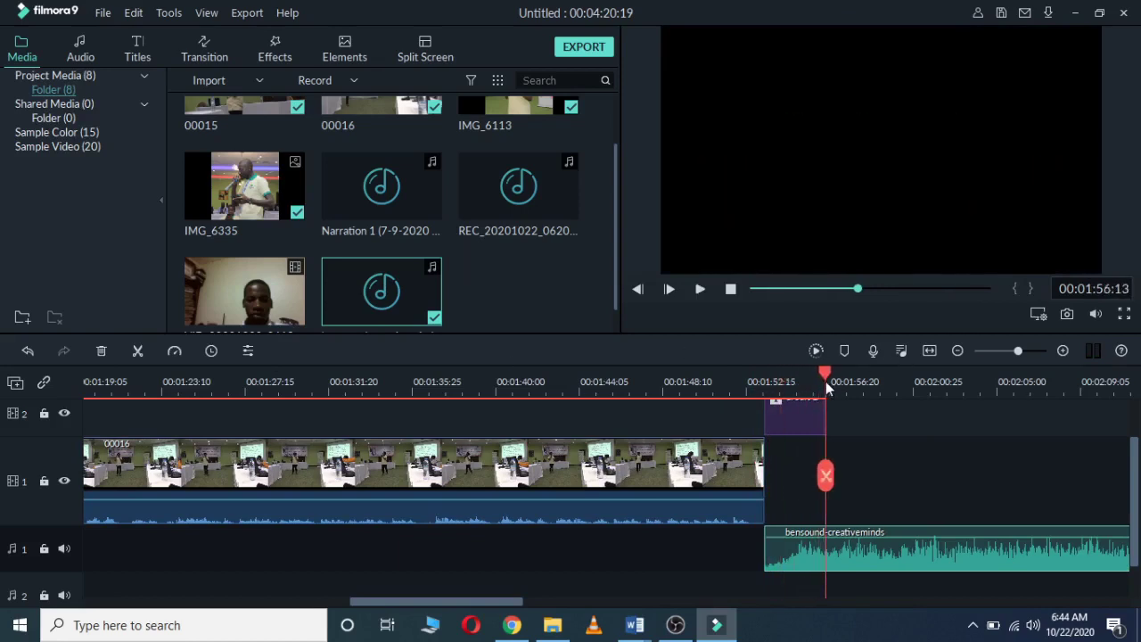
pyautogui.click(138, 351)
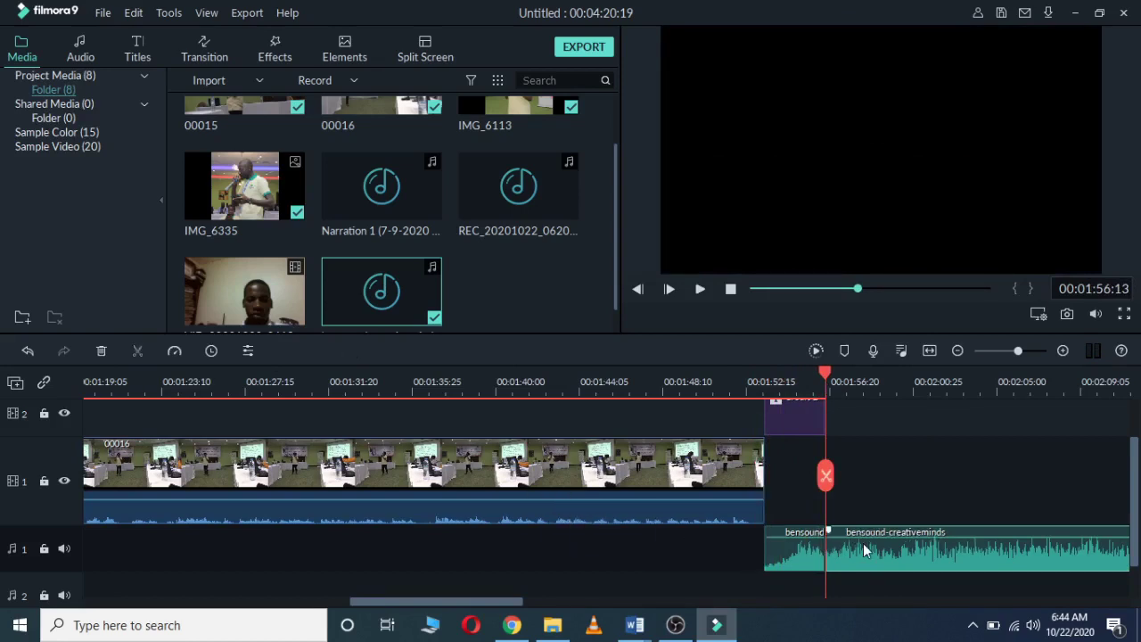
pyautogui.press('Delete')
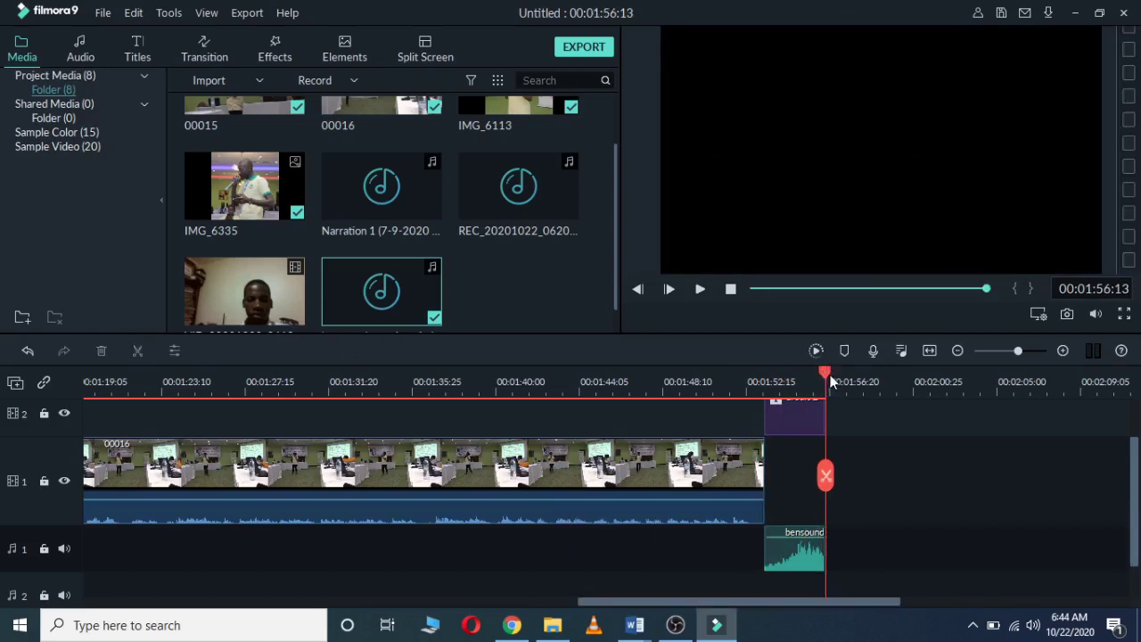
# Step: Lower the ending music to about -28.73 dB and play the ending to check it
pyautogui.moveTo(827, 378); pyautogui.dragTo(782, 375)
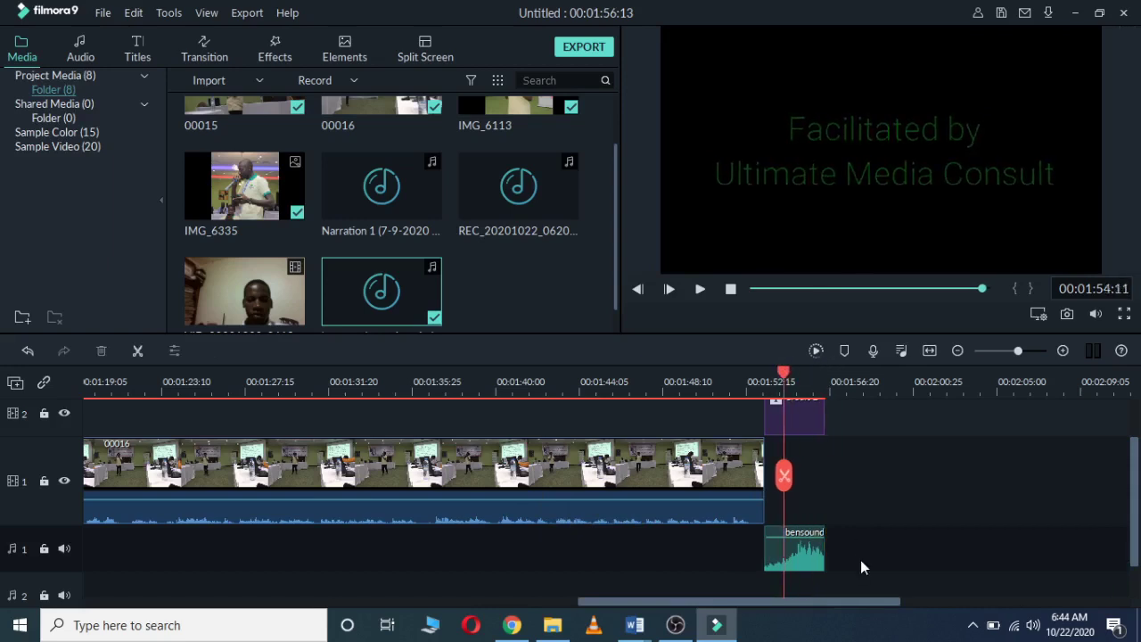
pyautogui.click(807, 548)
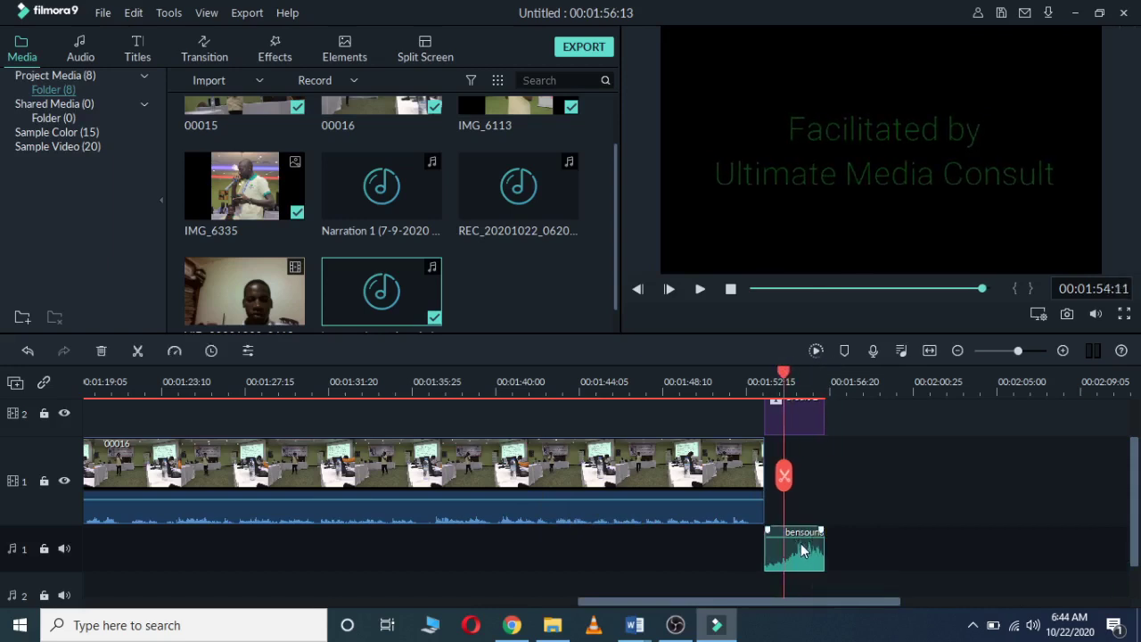
pyautogui.moveTo(798, 535); pyautogui.dragTo(797, 539)
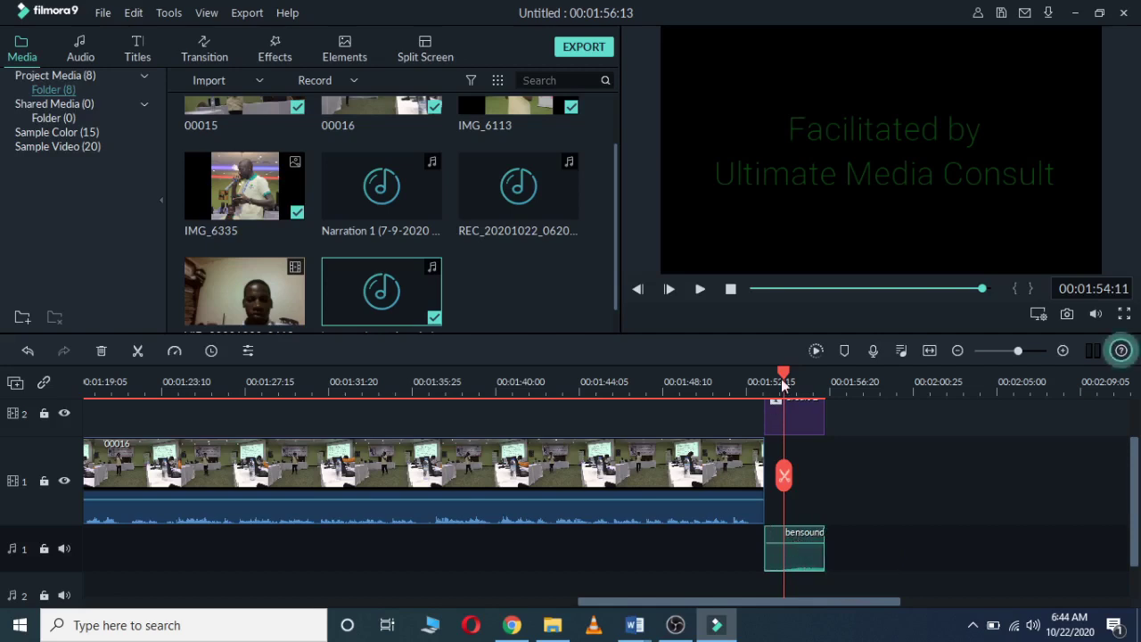
pyautogui.click(739, 379)
pyautogui.press('space')
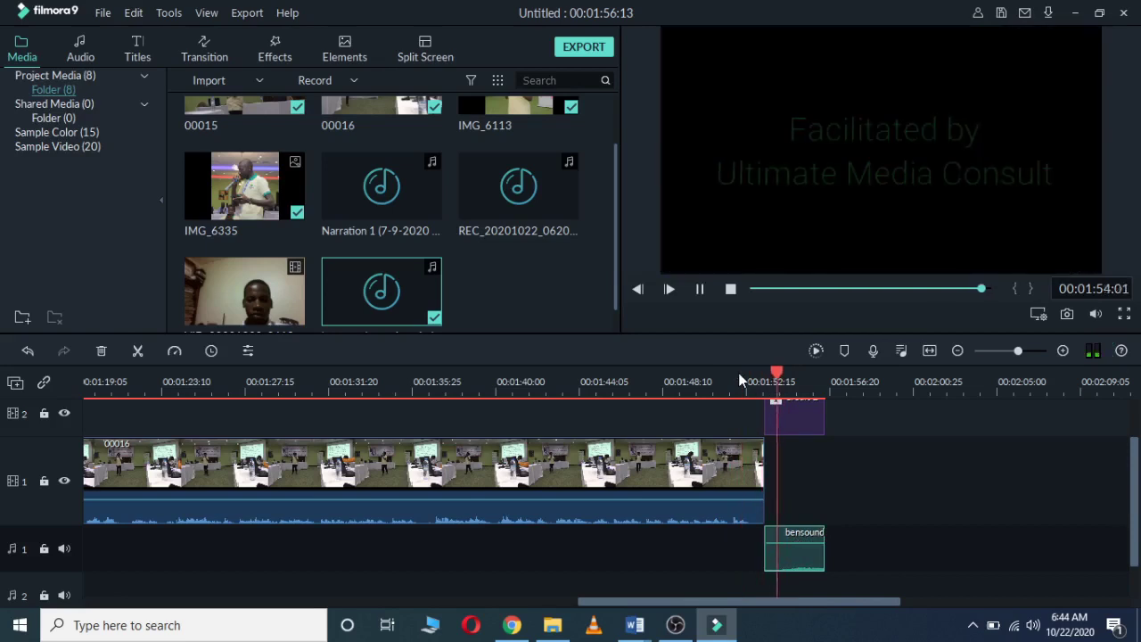
pyautogui.press('space')
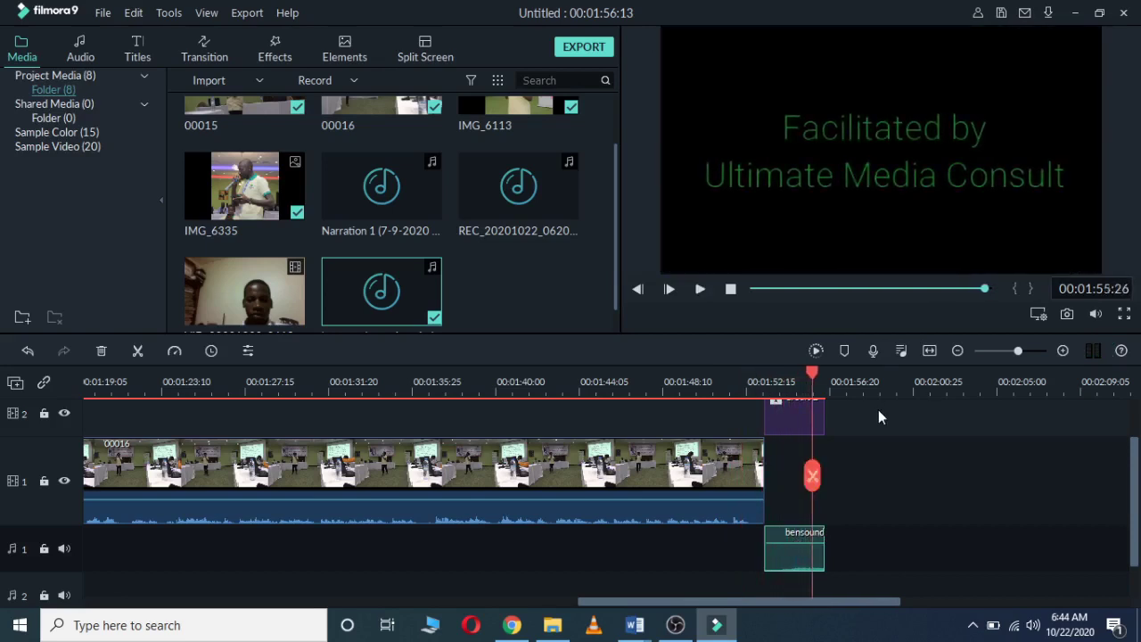
pyautogui.moveTo(663, 606); pyautogui.dragTo(650, 605)
pyautogui.moveTo(649, 635)
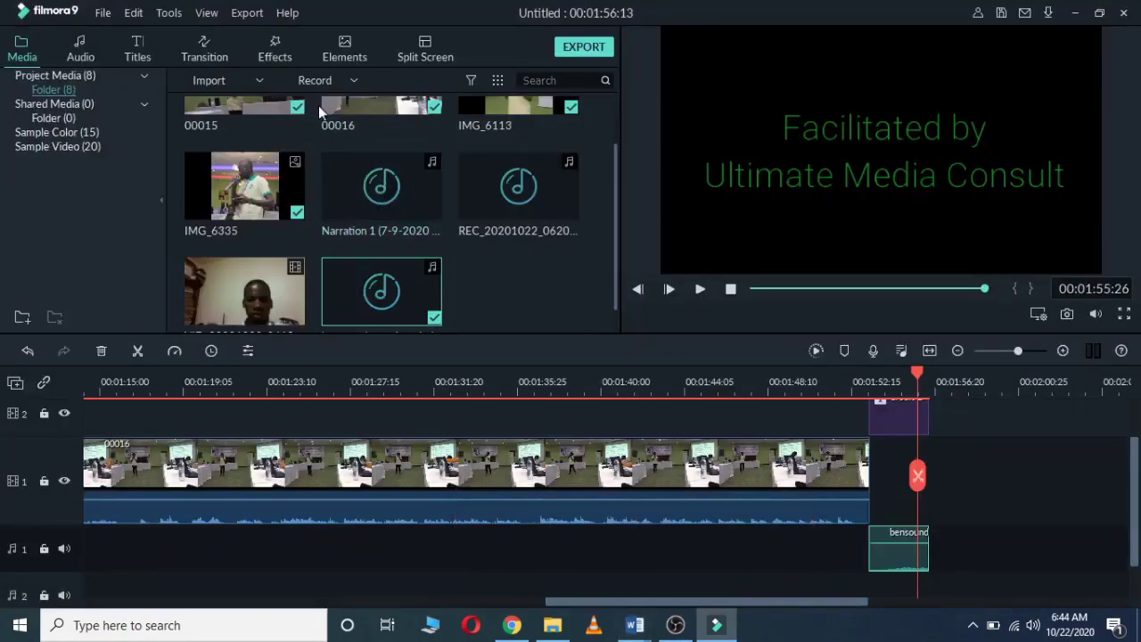
# Step: Show the Elements library with overlays like Airplane1 and Cut banana while scrubbing the last clip
pyautogui.click(351, 58)
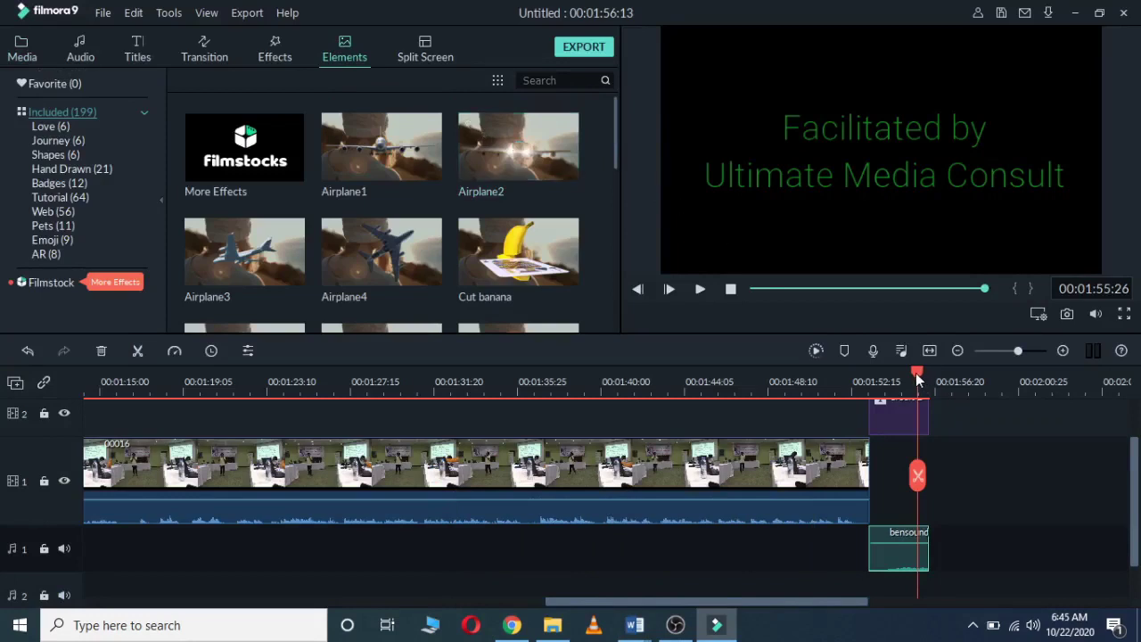
pyautogui.moveTo(917, 379); pyautogui.dragTo(757, 394)
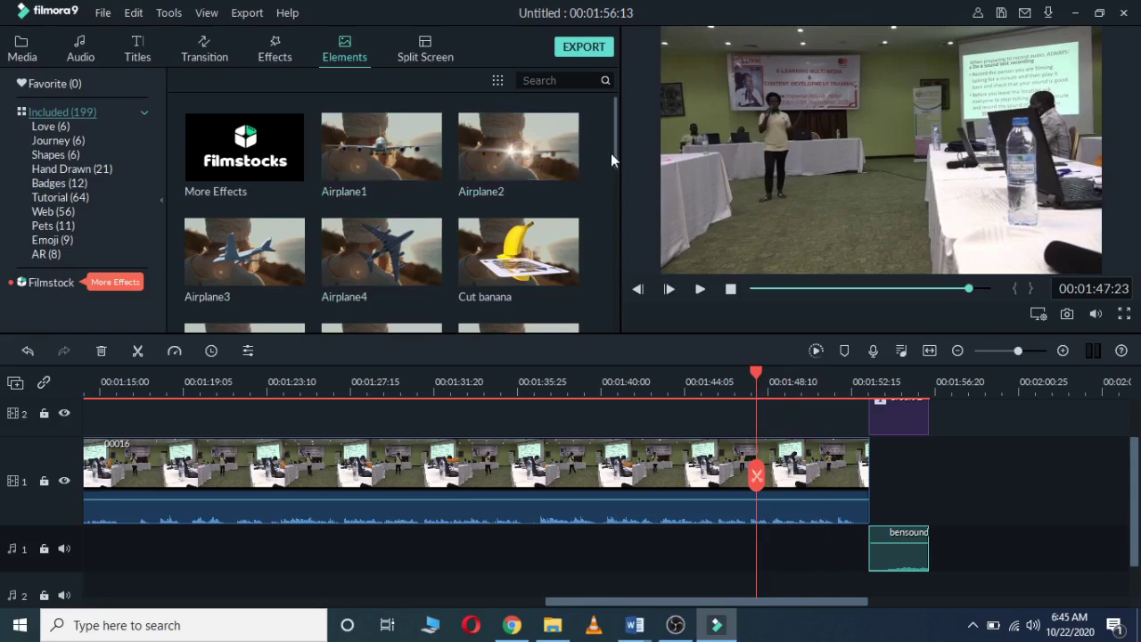
pyautogui.moveTo(615, 150); pyautogui.dragTo(600, 148)
pyautogui.moveTo(753, 371); pyautogui.dragTo(823, 384)
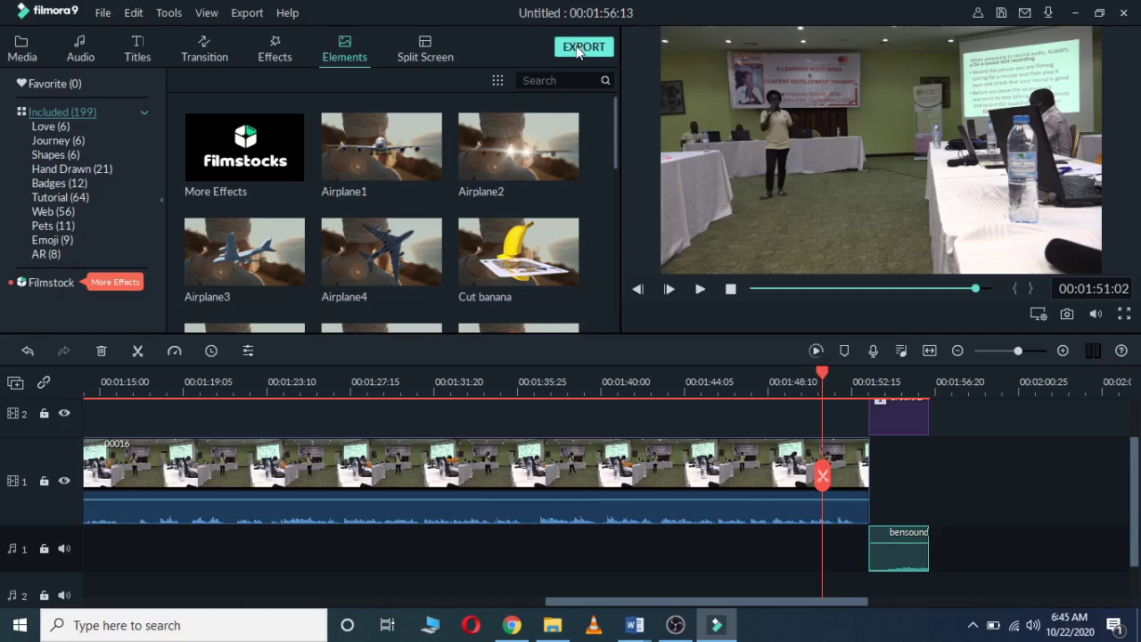
# Step: Export the project as a 1920x1080 MP4 named 'Digital Audio Production session'
pyautogui.click(577, 50)
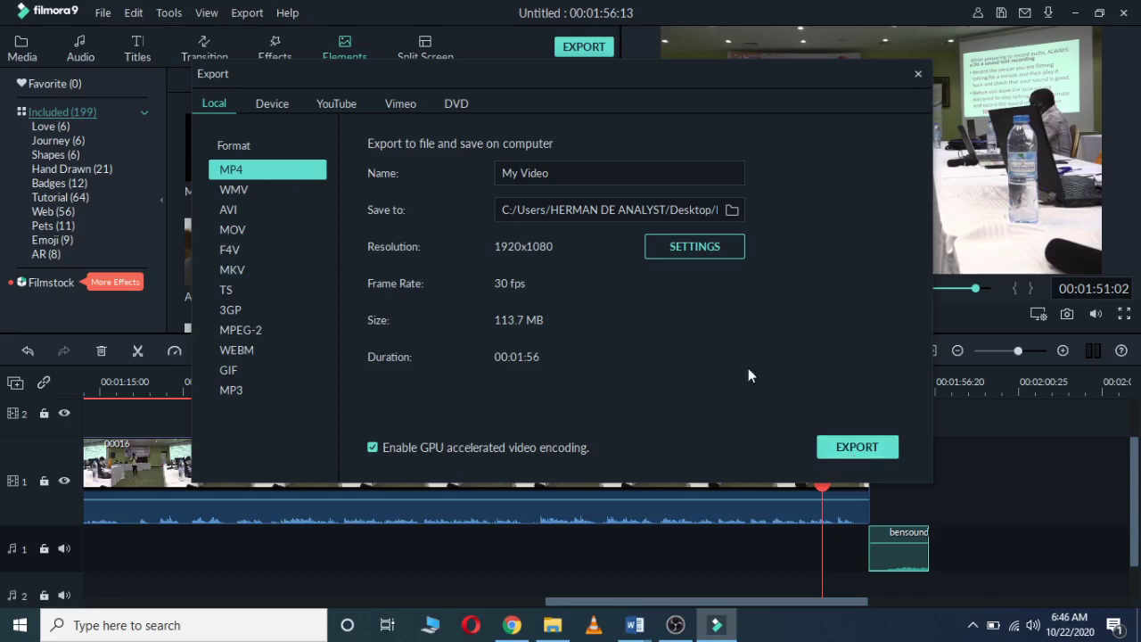
pyautogui.doubleClick(571, 173)
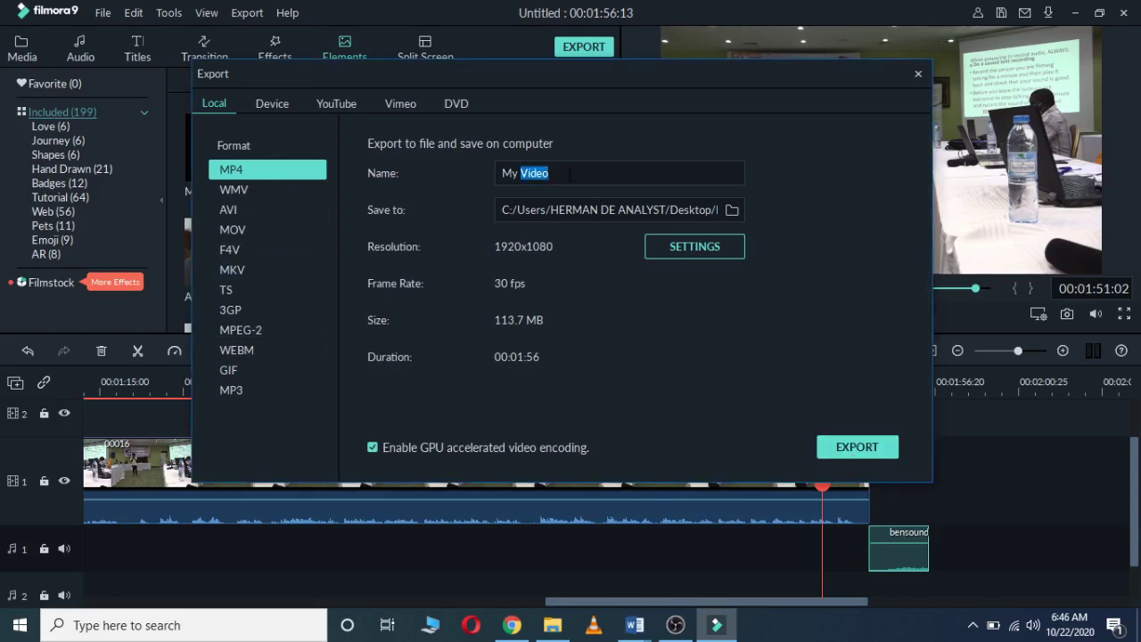
pyautogui.hotkey('ctrl', 'a')
pyautogui.write('Digital Audio P')
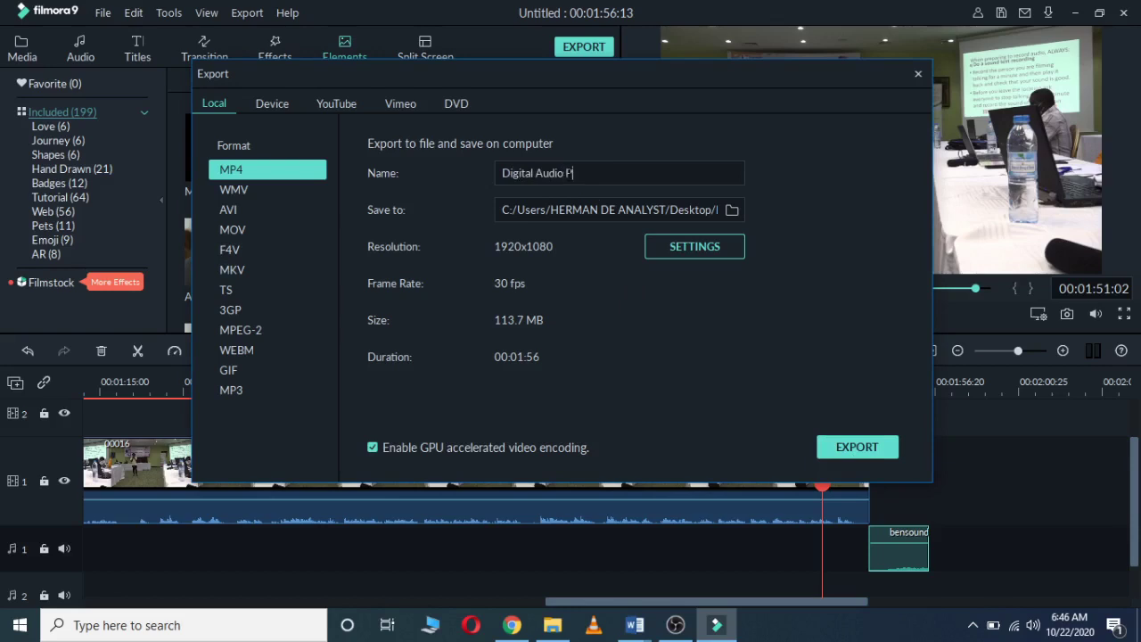
pyautogui.write('roduction session')
pyautogui.click(853, 442)
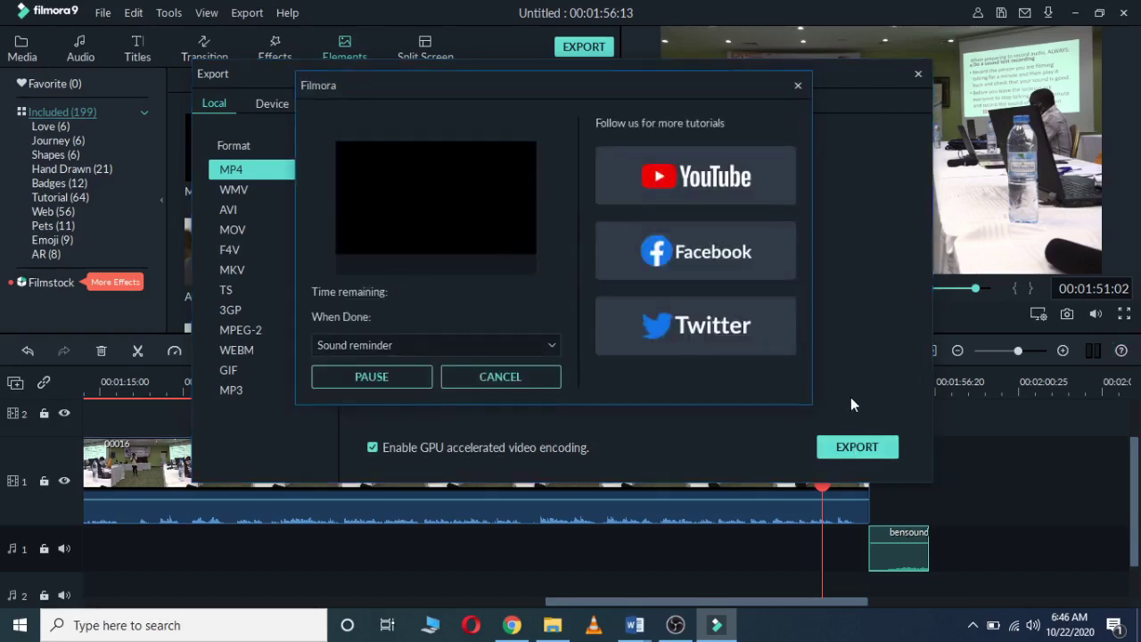